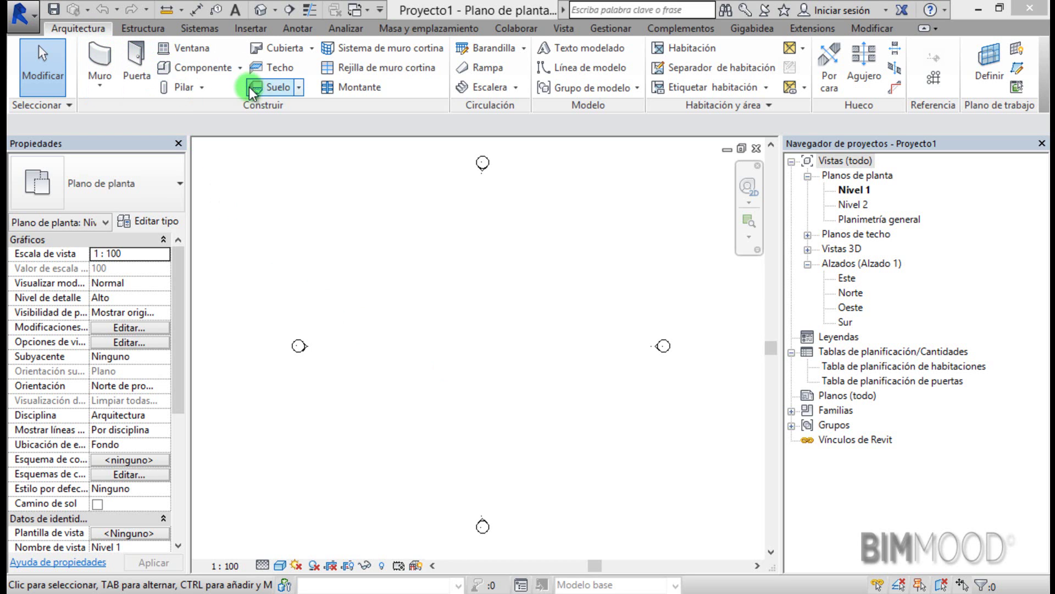
Preview the component creation options, then dismiss them
click(240, 68)
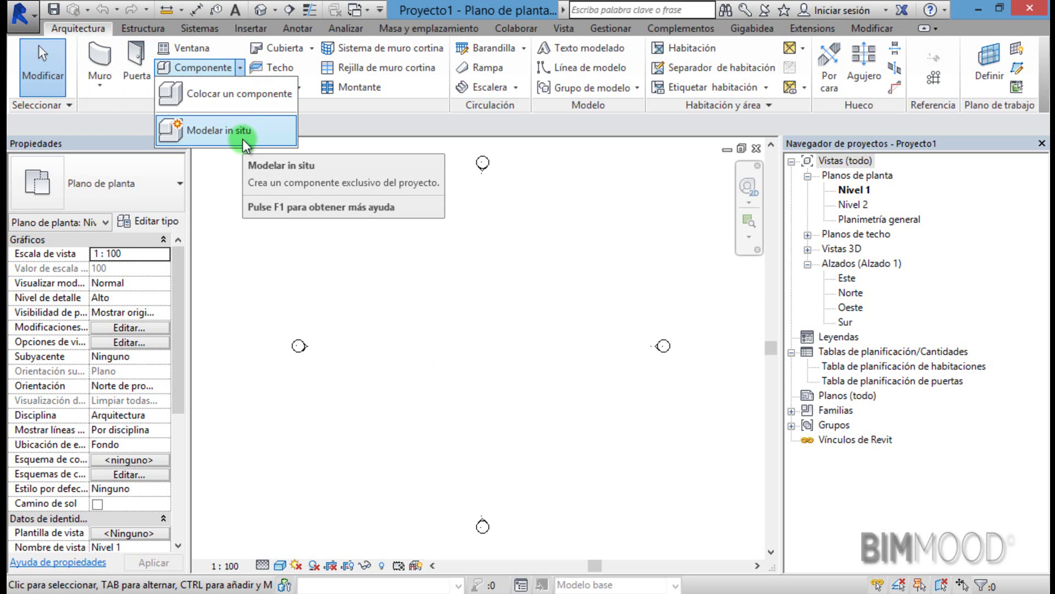
mouse_move(226, 130)
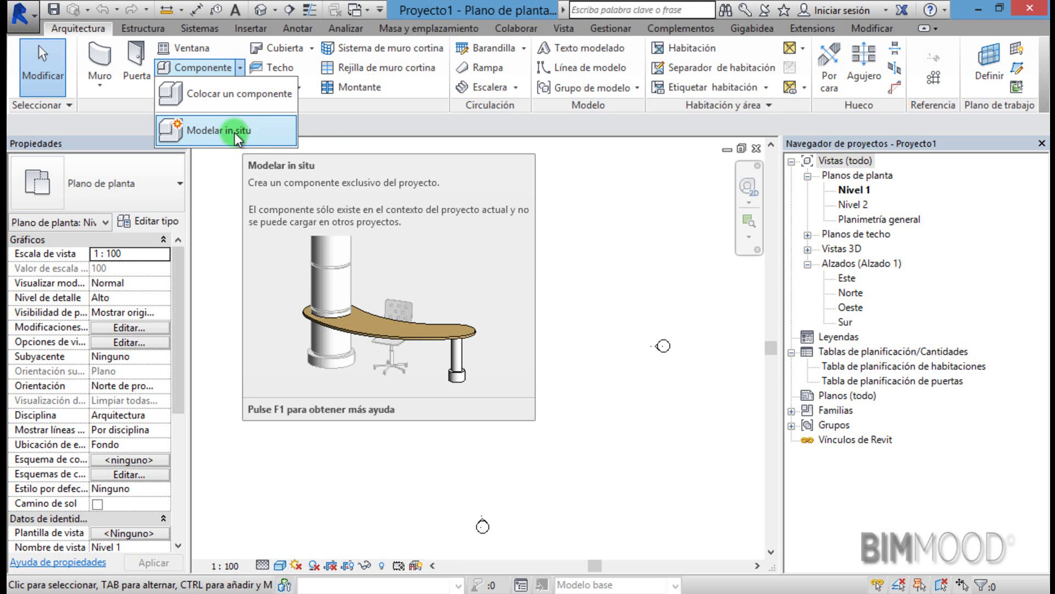
click(231, 133)
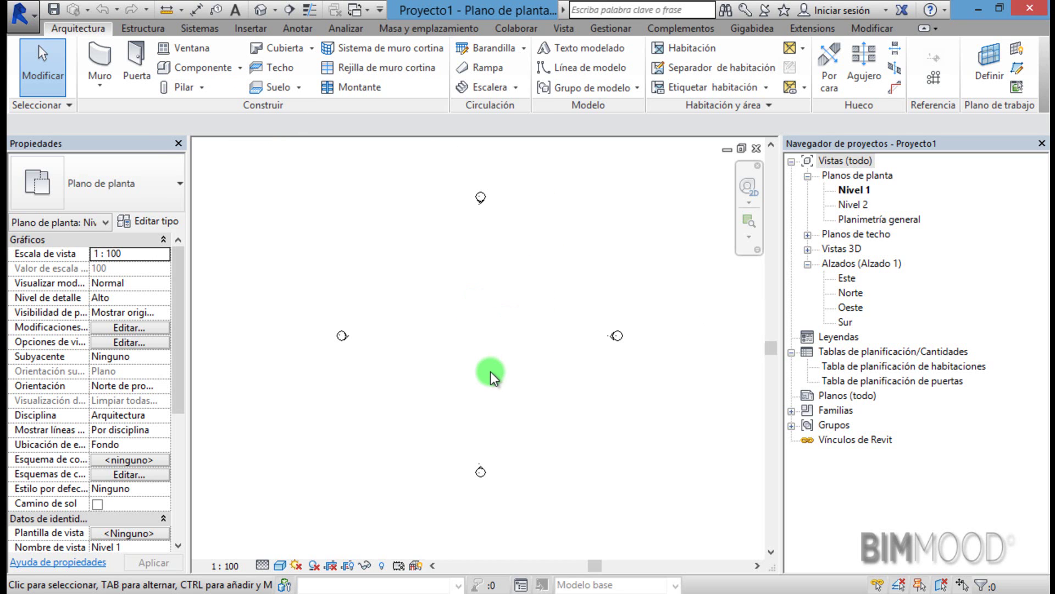
scroll(494, 358, up, 1)
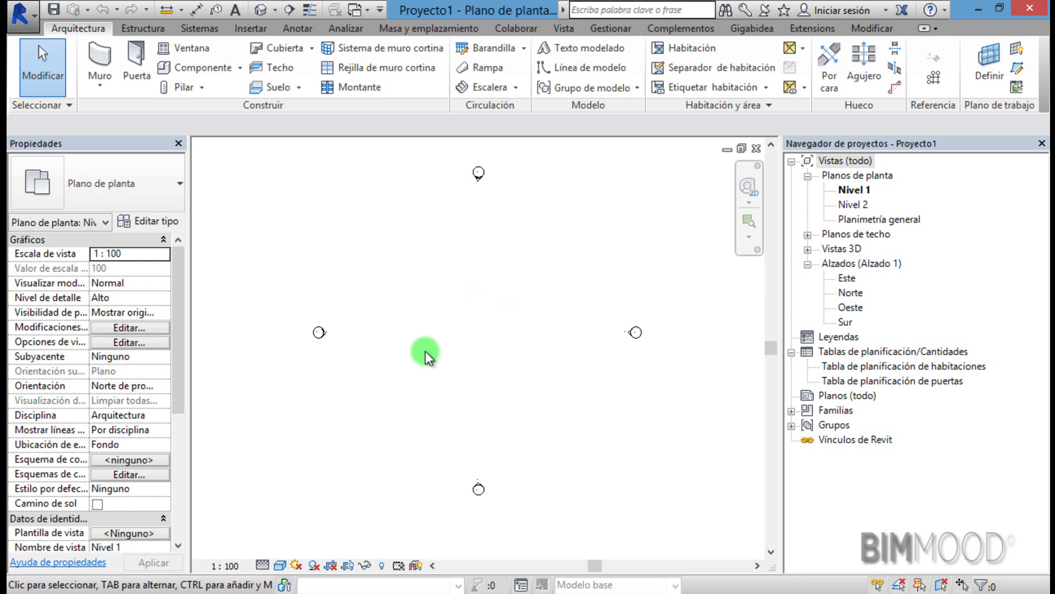
Draw crossing vertical and horizontal reference planes with the RP command
key(r)
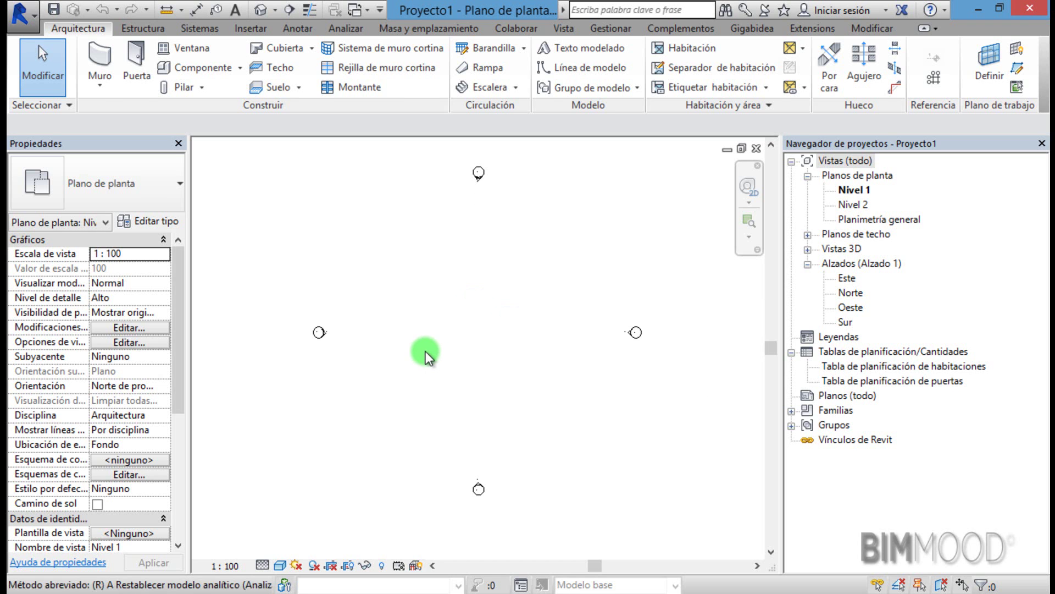
key(p)
click(437, 424)
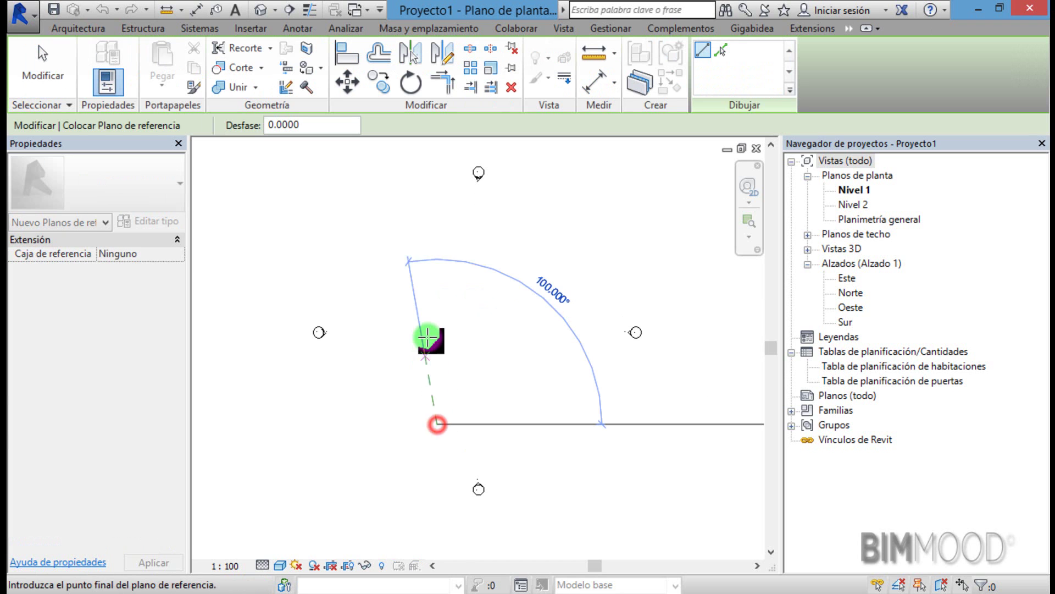
click(437, 235)
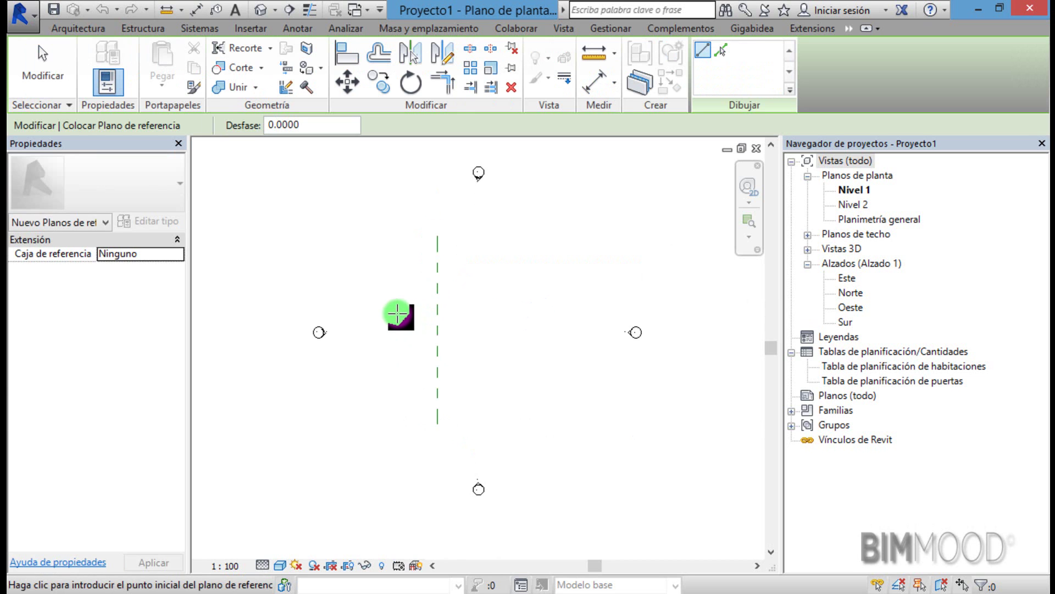
click(386, 311)
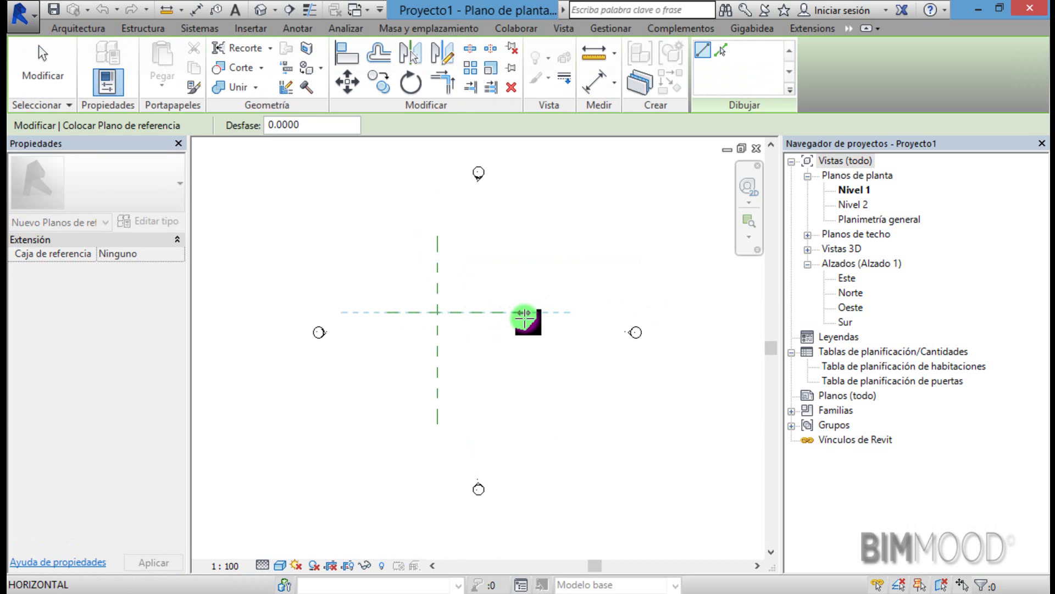
click(528, 311)
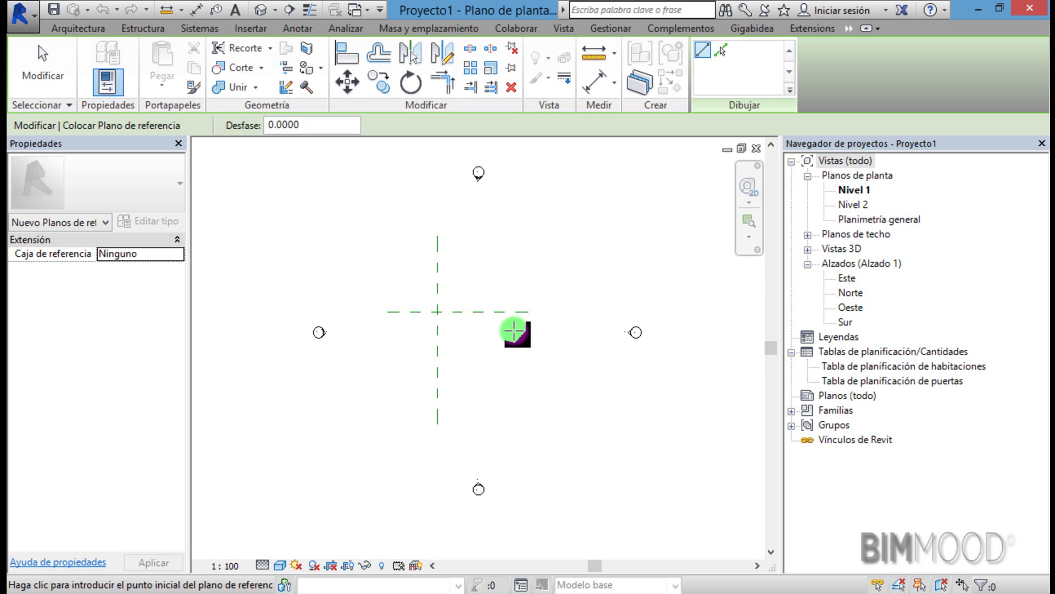
Add a shorter vertical reference plane right of the crossing
click(500, 303)
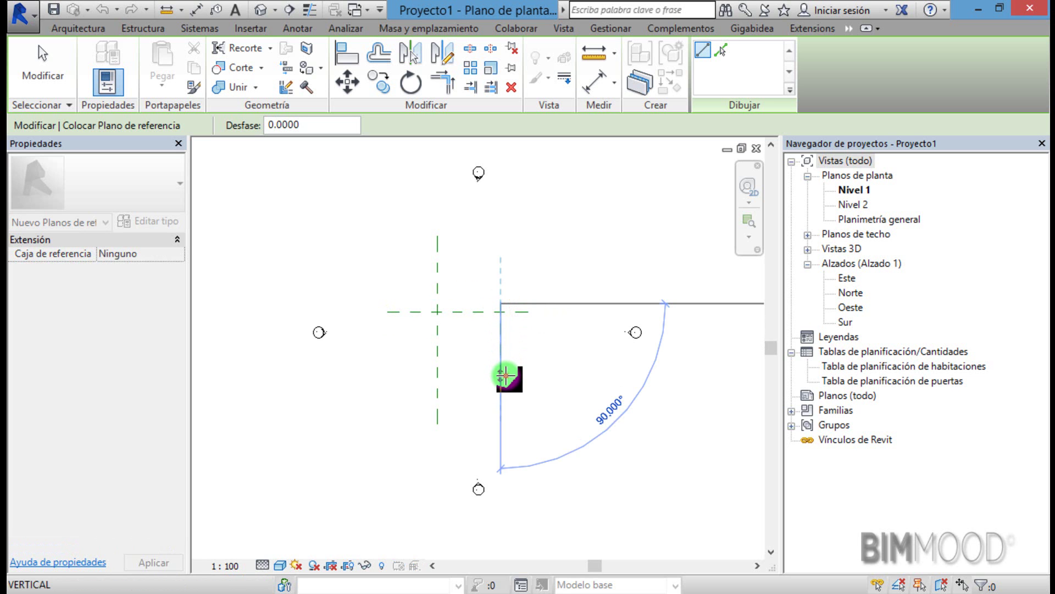
click(505, 375)
key(Escape)
key(Escape)
scroll(457, 411, up, 1)
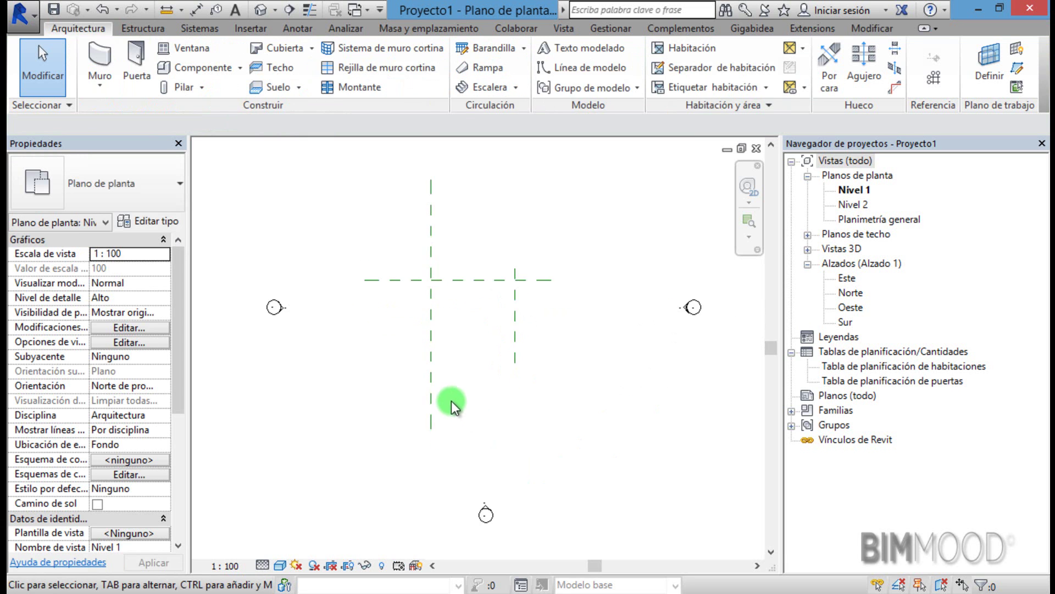
middle_drag(421, 247, 421, 364)
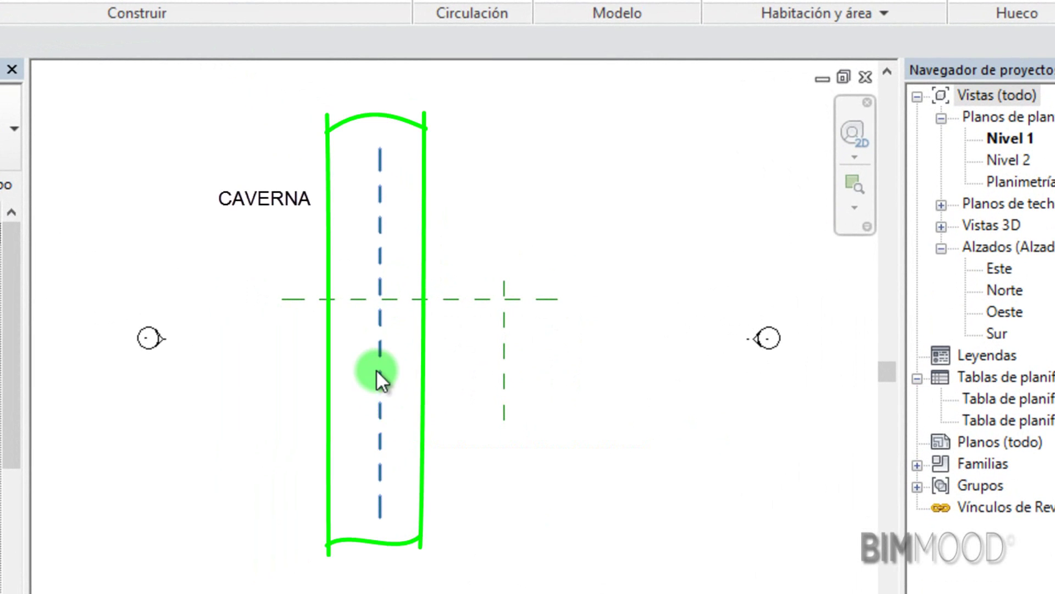
Name the long vertical reference plane '1'
scroll(374, 302, up, 1)
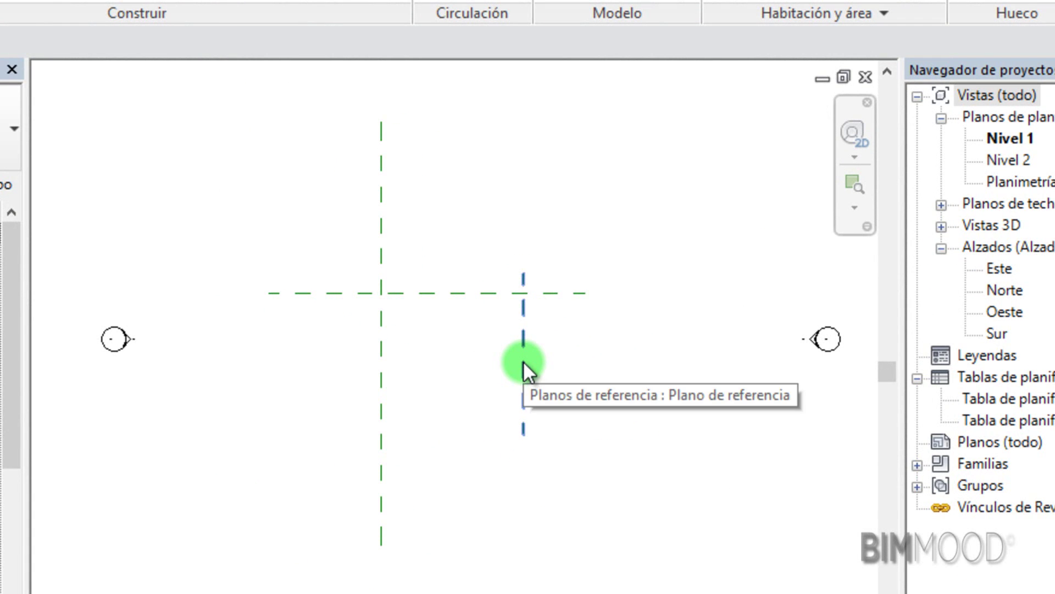
click(447, 352)
scroll(411, 347, up, 2)
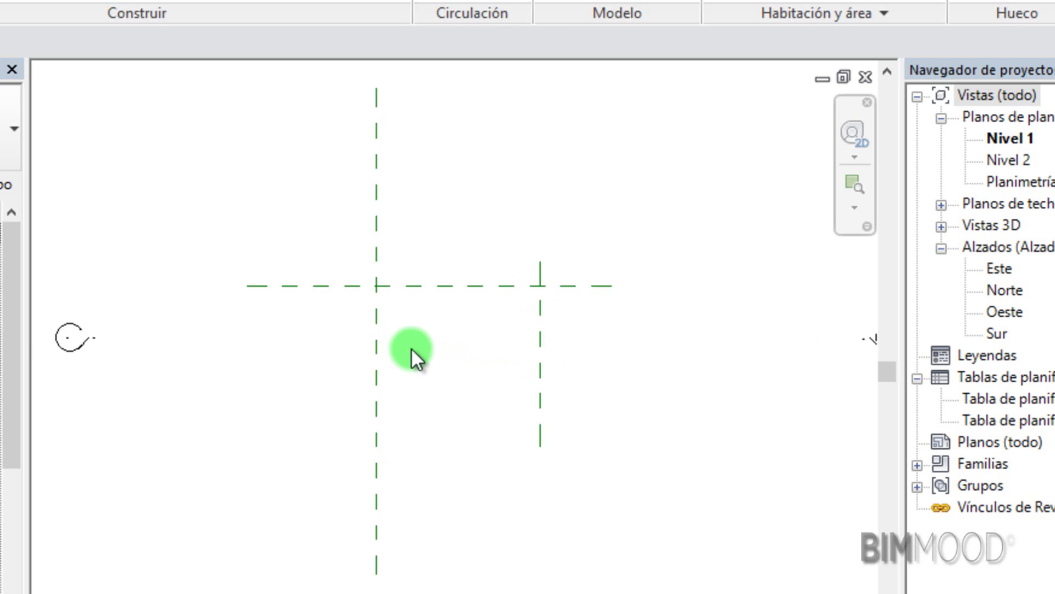
scroll(363, 249, down, 2)
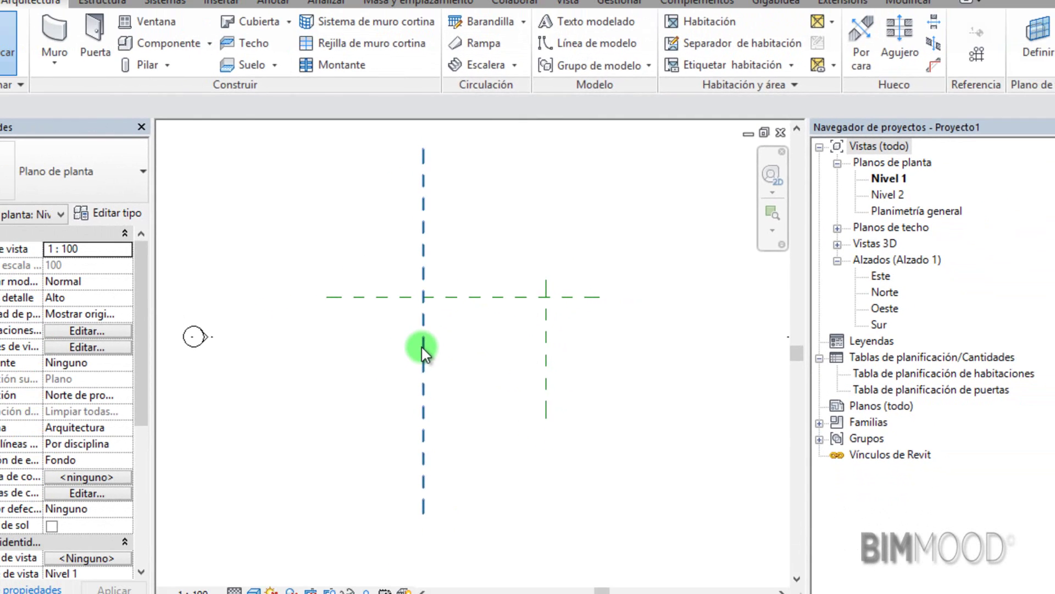
click(433, 342)
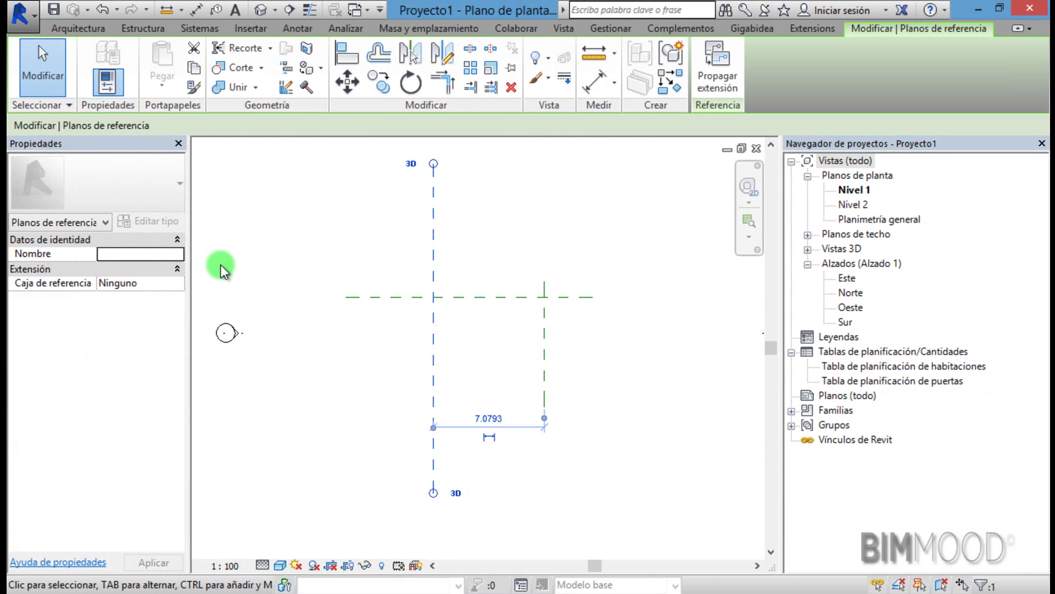
click(147, 253)
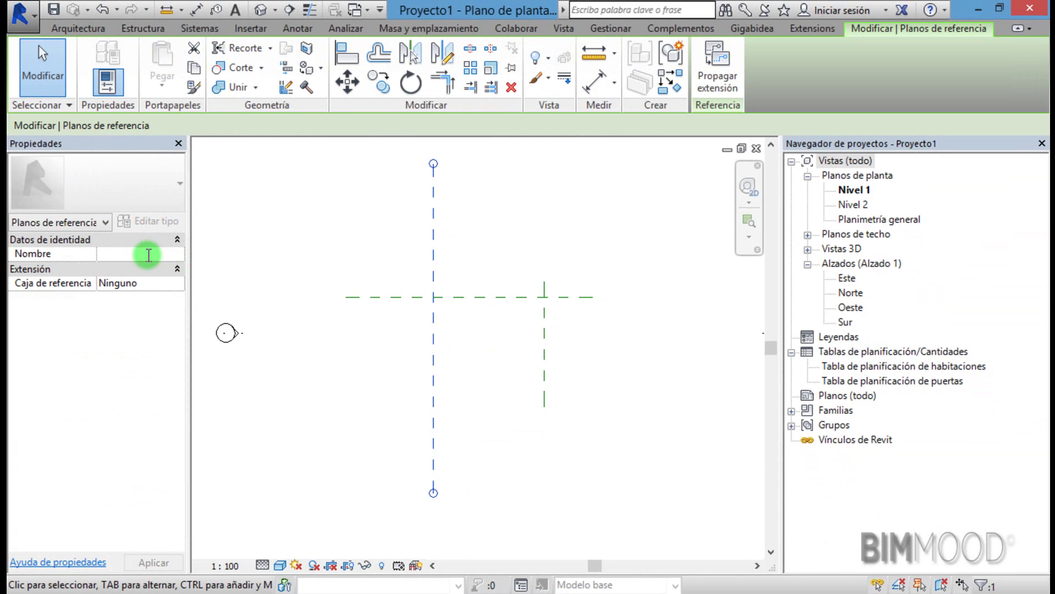
text(1)
click(318, 406)
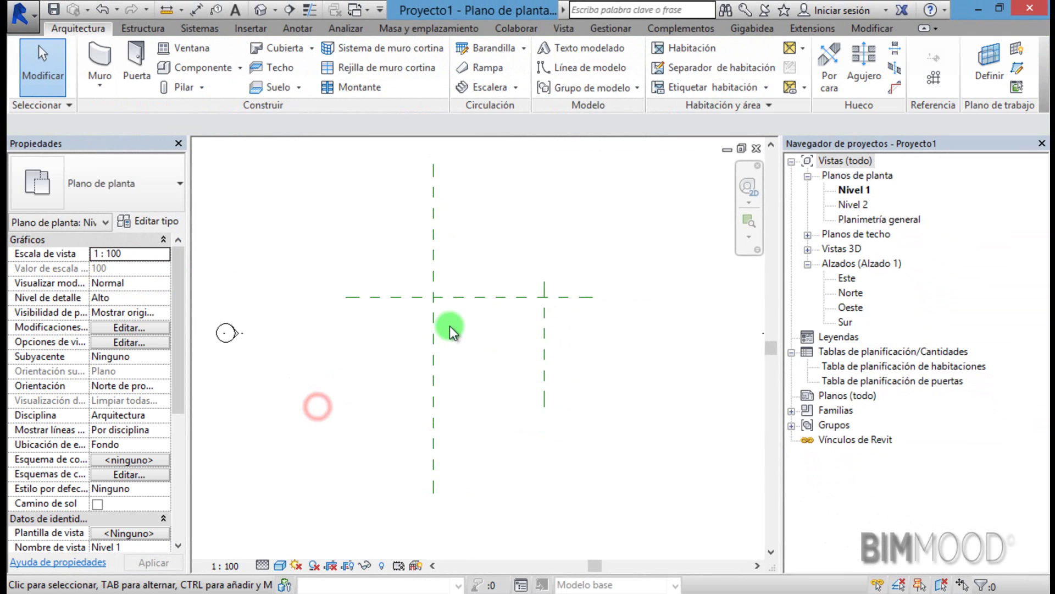
Name the horizontal reference plane '2' and check the shorter vertical plane
click(471, 298)
click(117, 256)
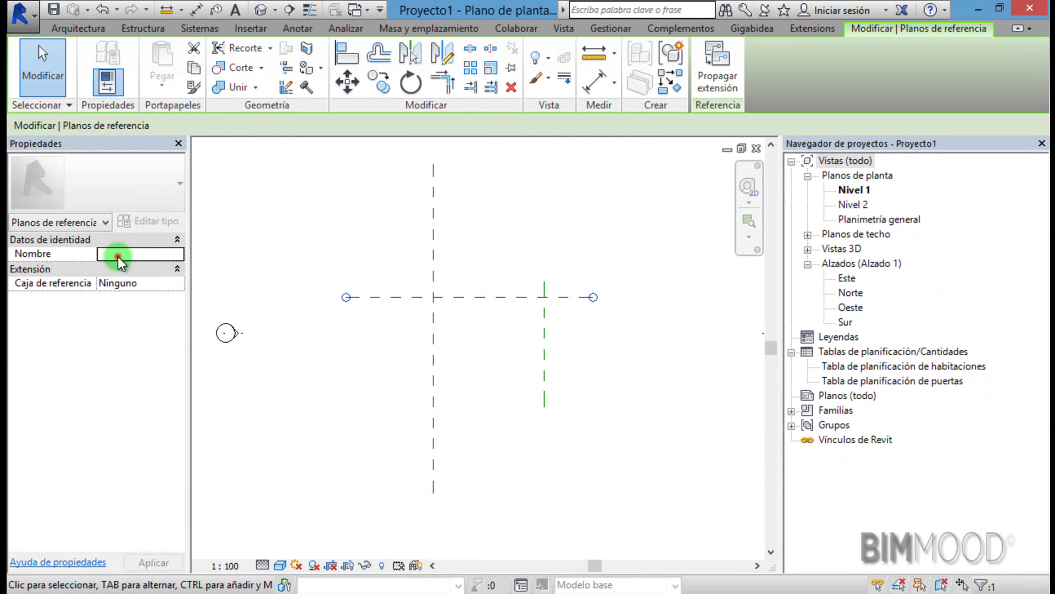
text(2)
click(286, 426)
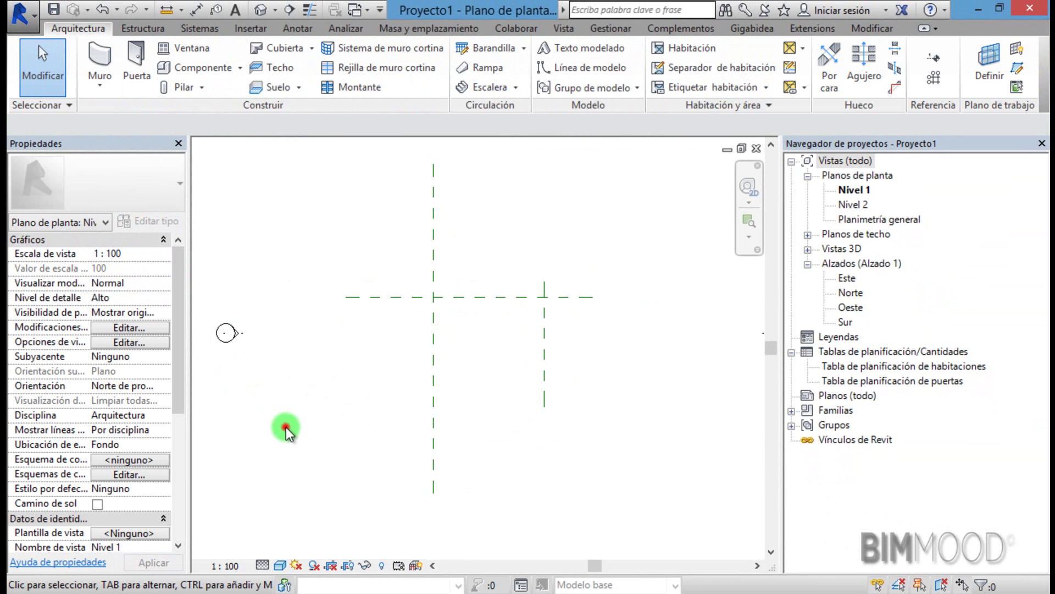
click(545, 364)
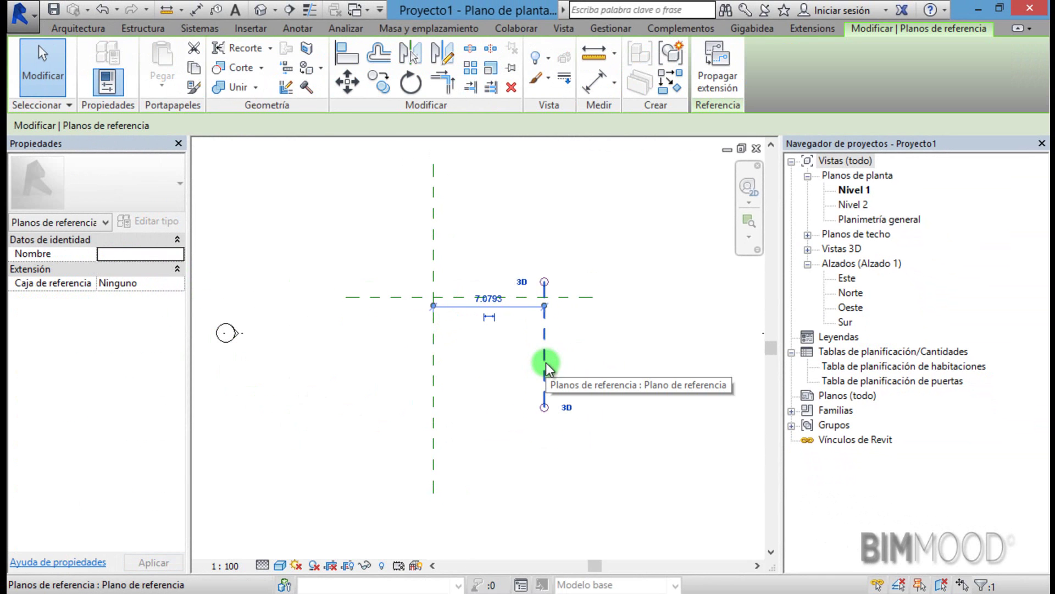
click(513, 430)
scroll(512, 407, down, 2)
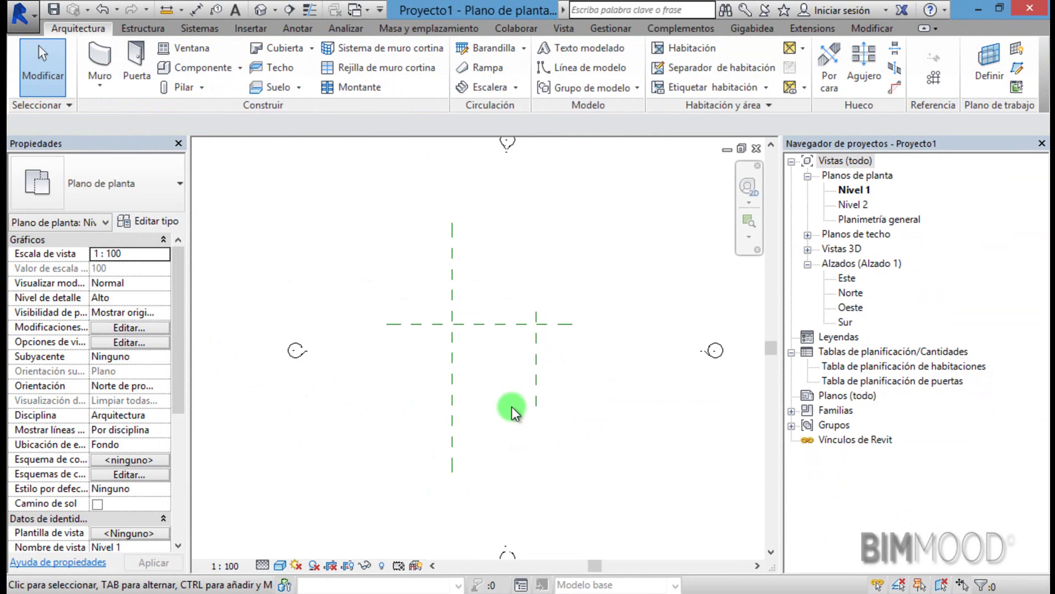
scroll(418, 406, up, 1)
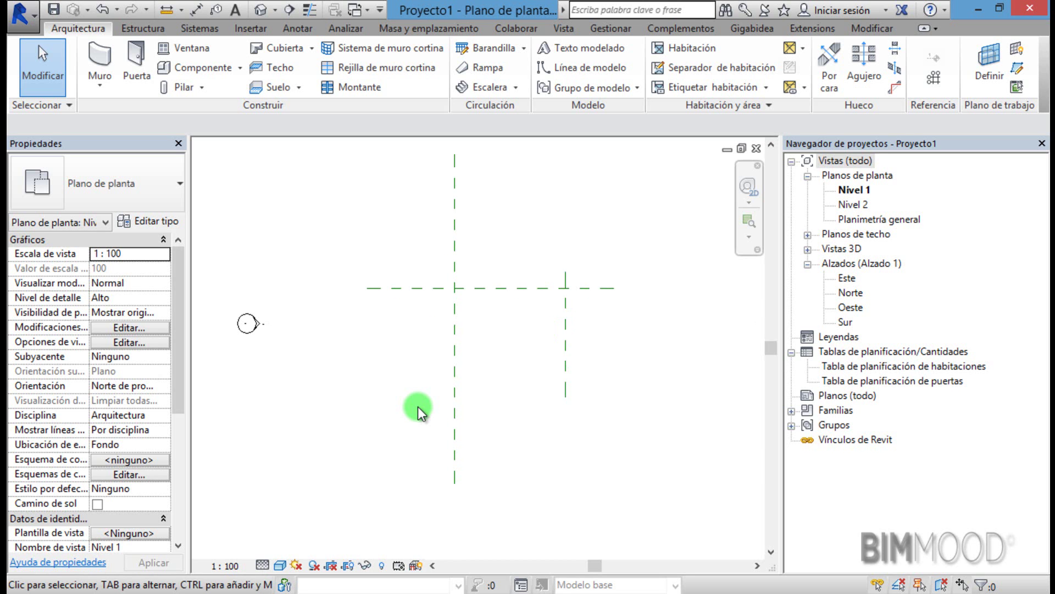
Draw a low horizontal plane, a far-right vertical plane, and a horizontal plane at its foot
key(r)
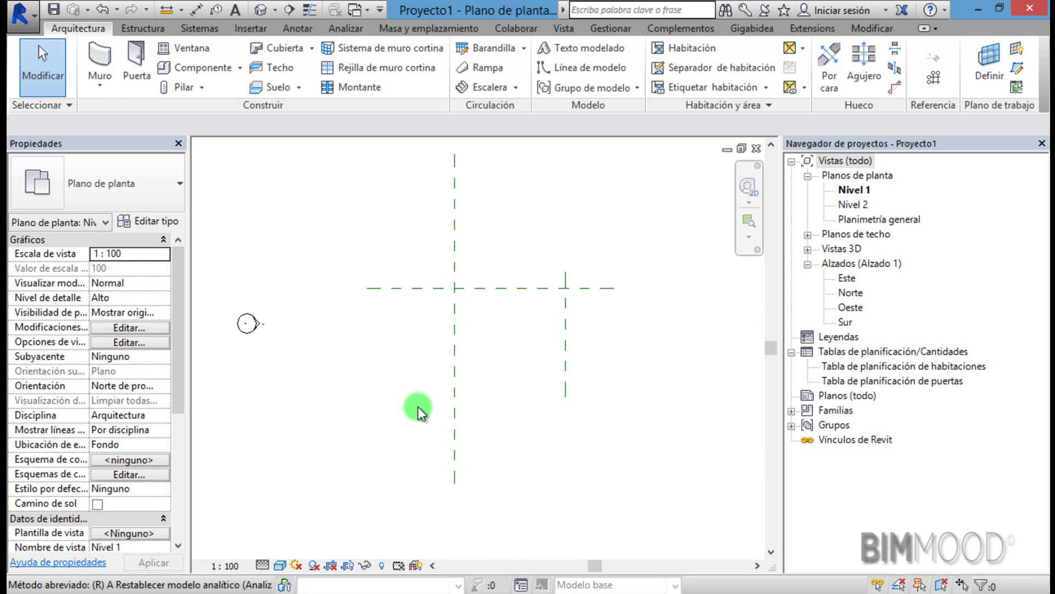
key(p)
click(398, 458)
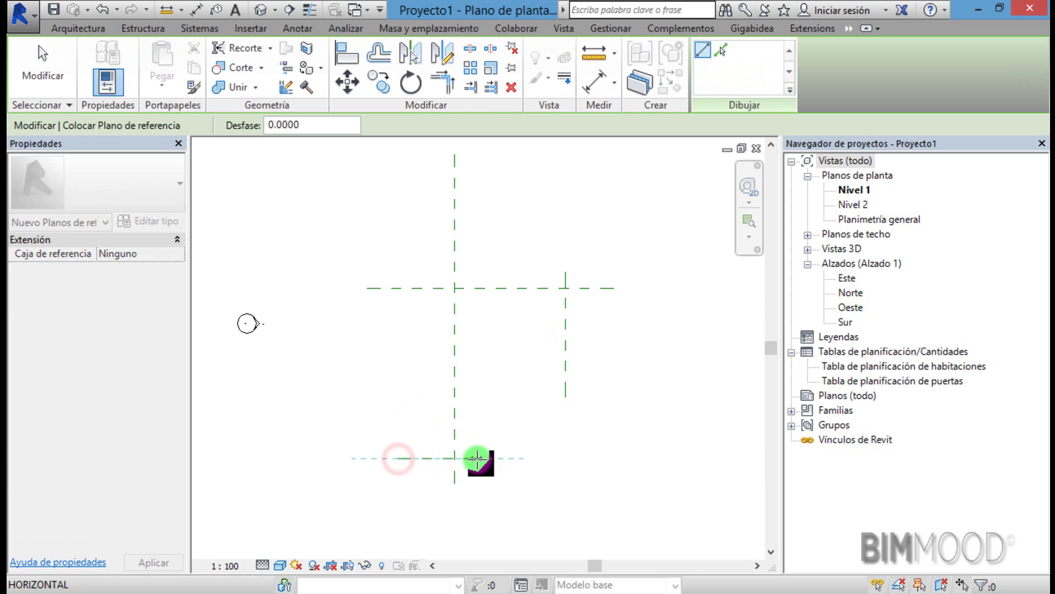
click(500, 457)
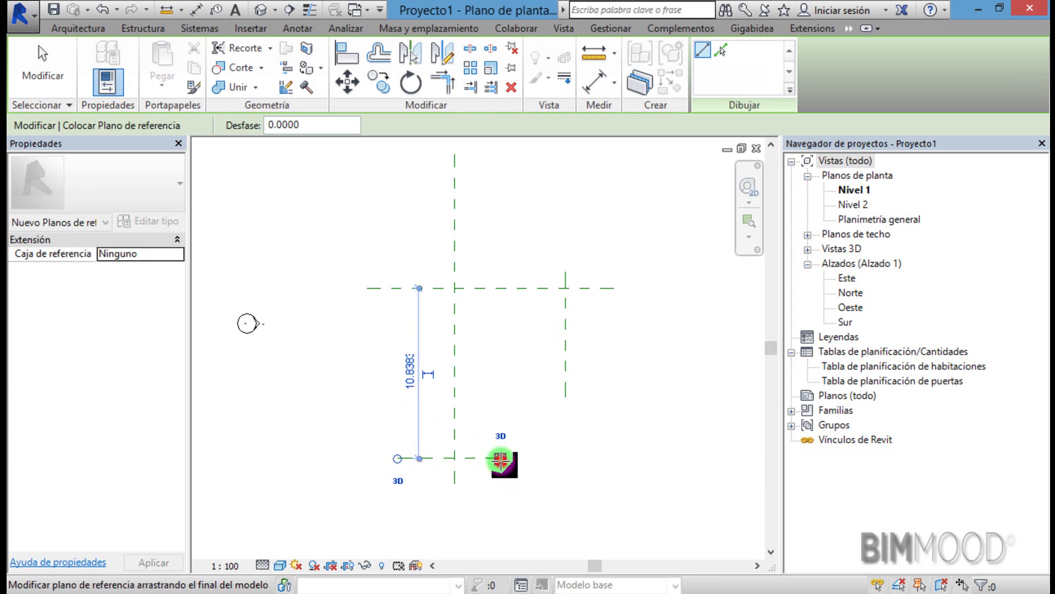
click(615, 314)
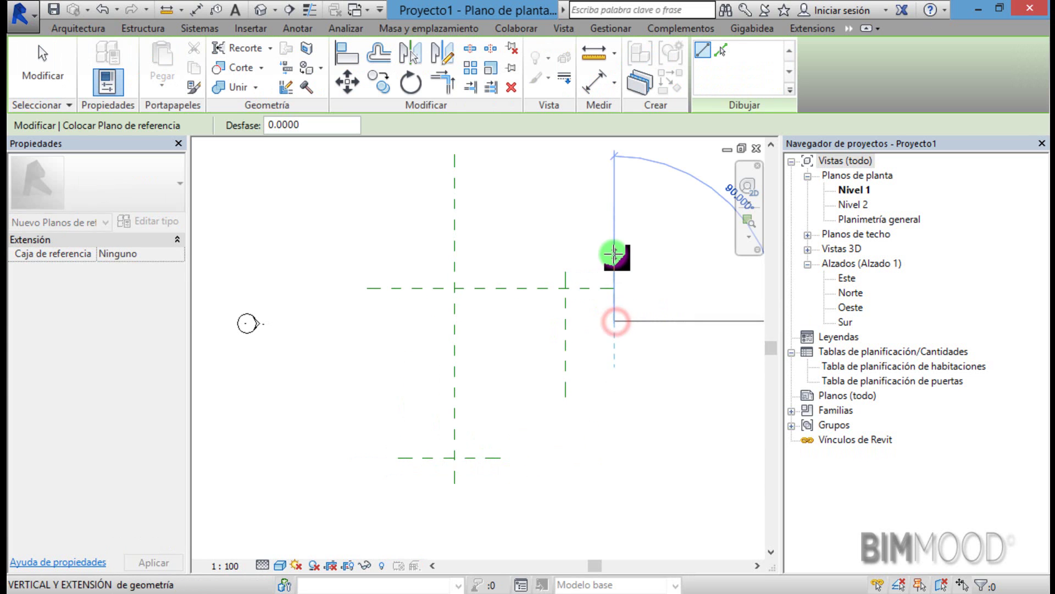
click(614, 245)
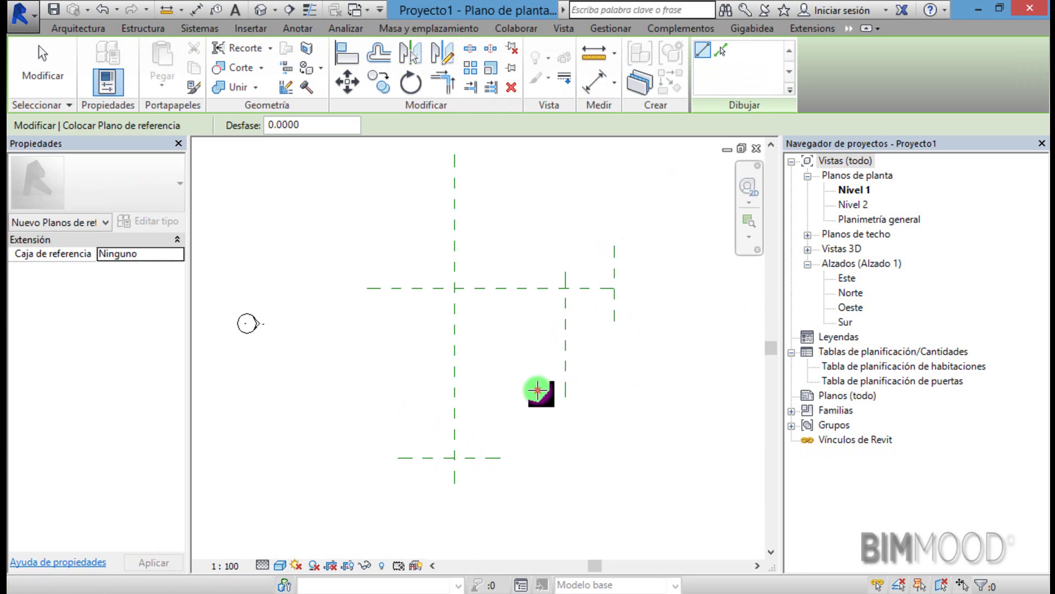
click(537, 389)
click(614, 390)
key(Escape)
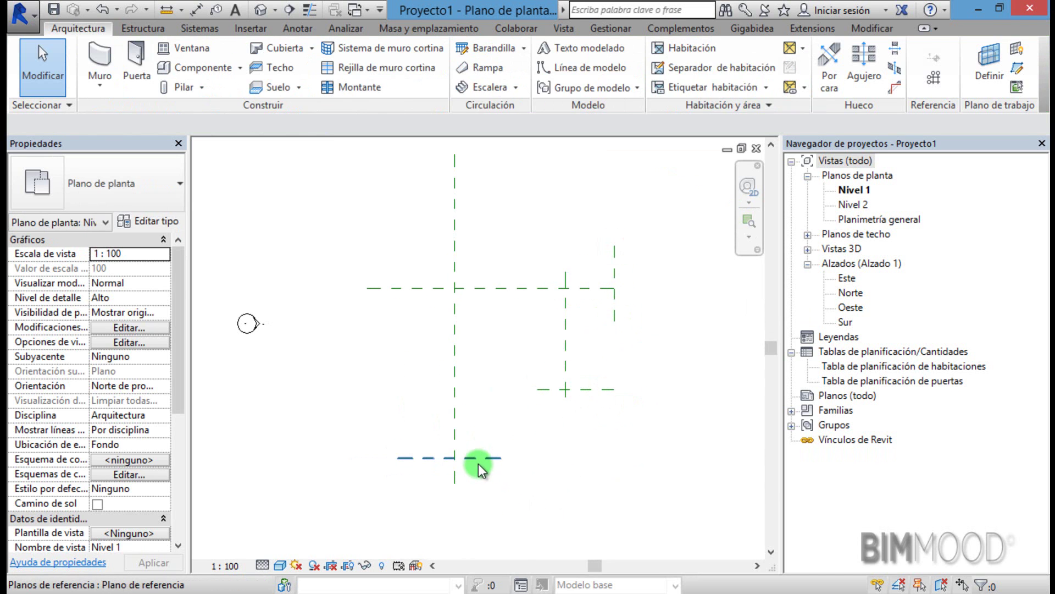
Name the low horizontal reference plane 'seccion 1'
click(480, 459)
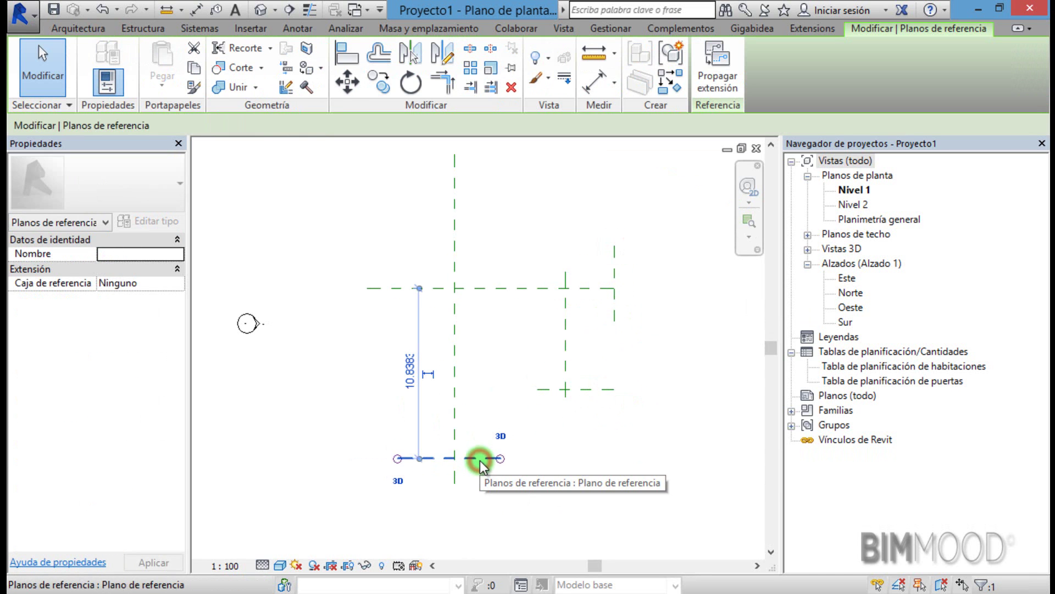
click(145, 252)
text(seccion )
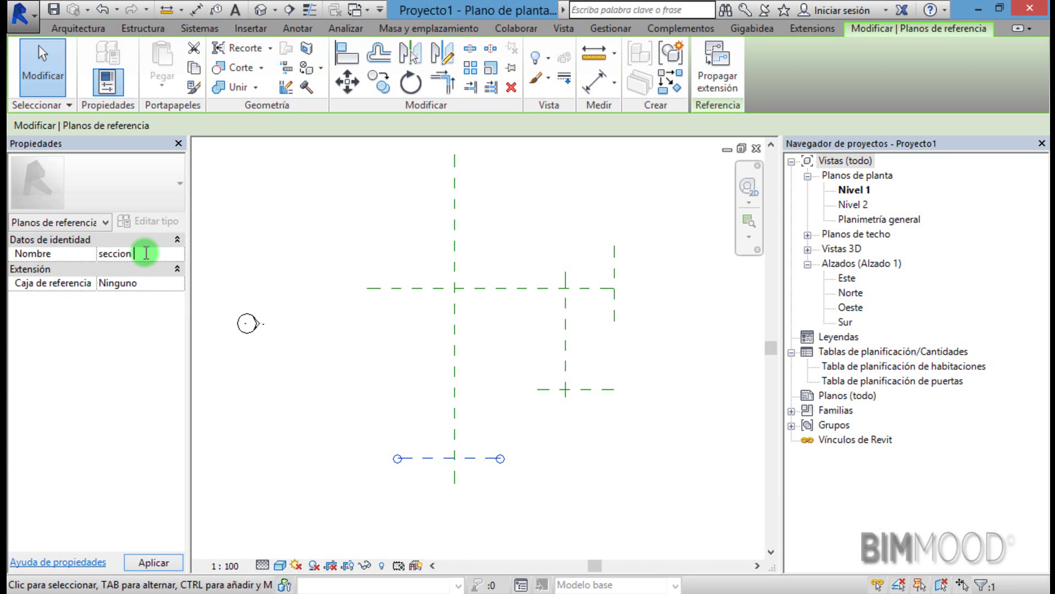
text(1)
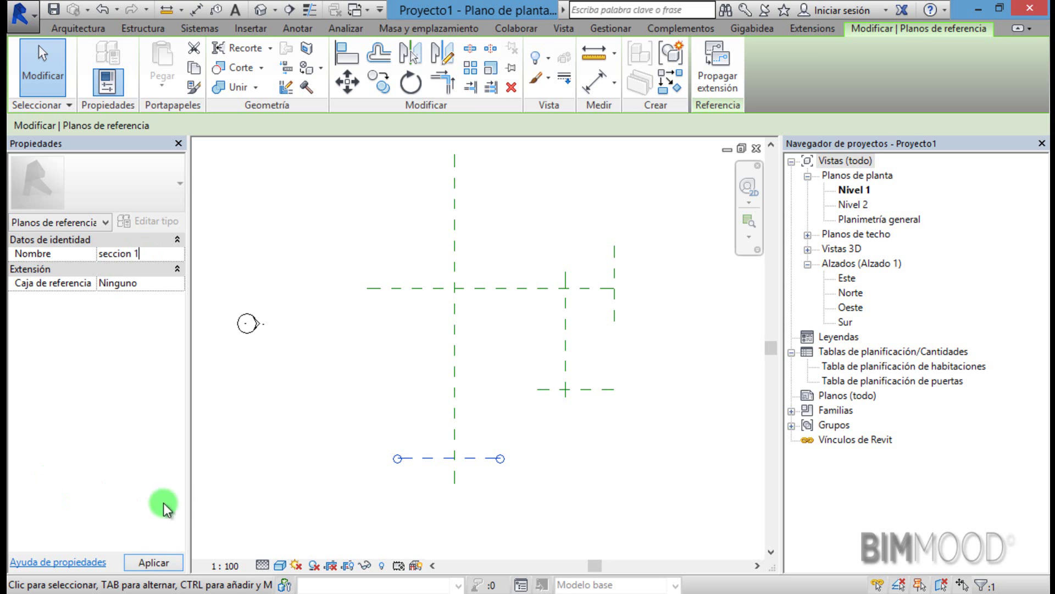
click(279, 404)
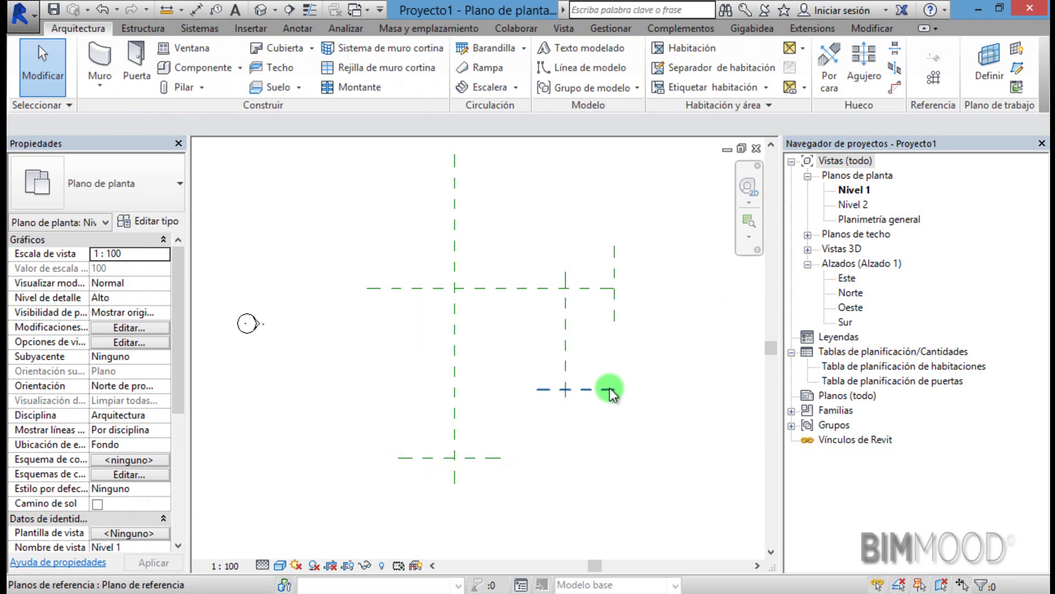
Name the right vertical plane 'seccion 2' and type 'seccion 3' for the lower-right plane
click(613, 315)
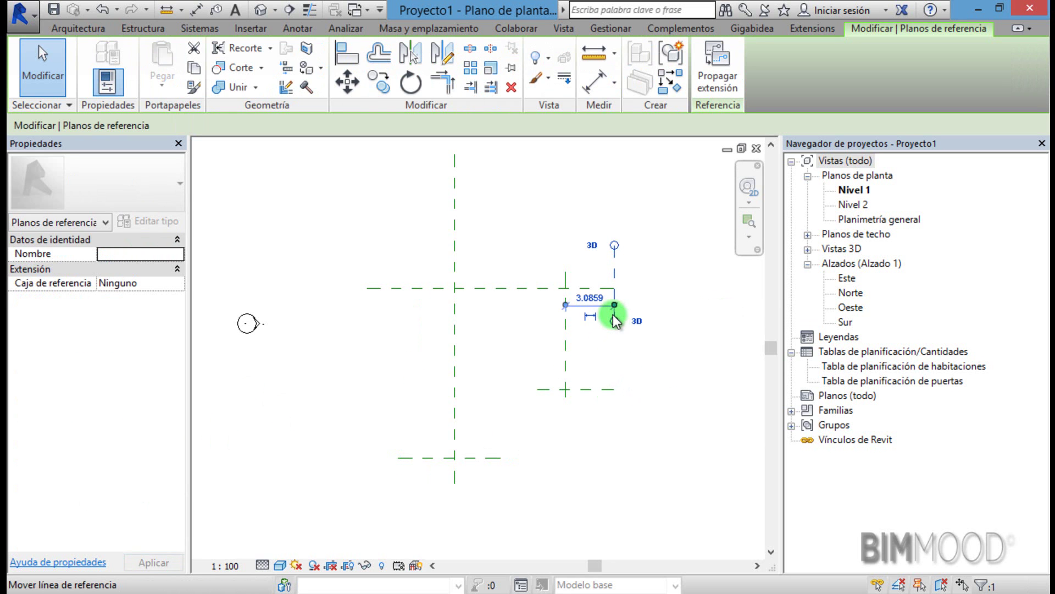
click(174, 255)
text(seccion 2)
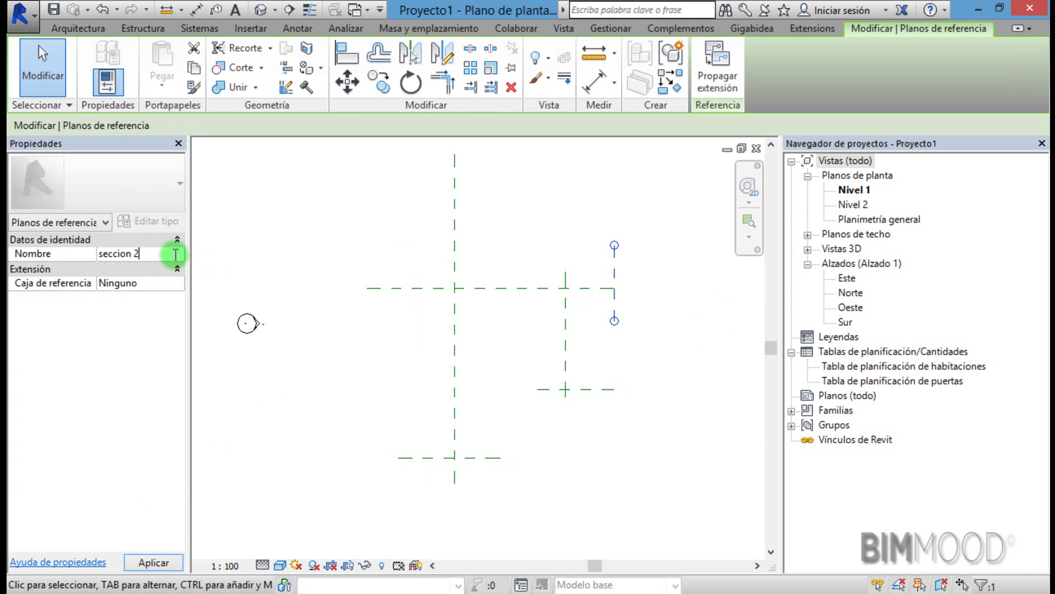
click(240, 410)
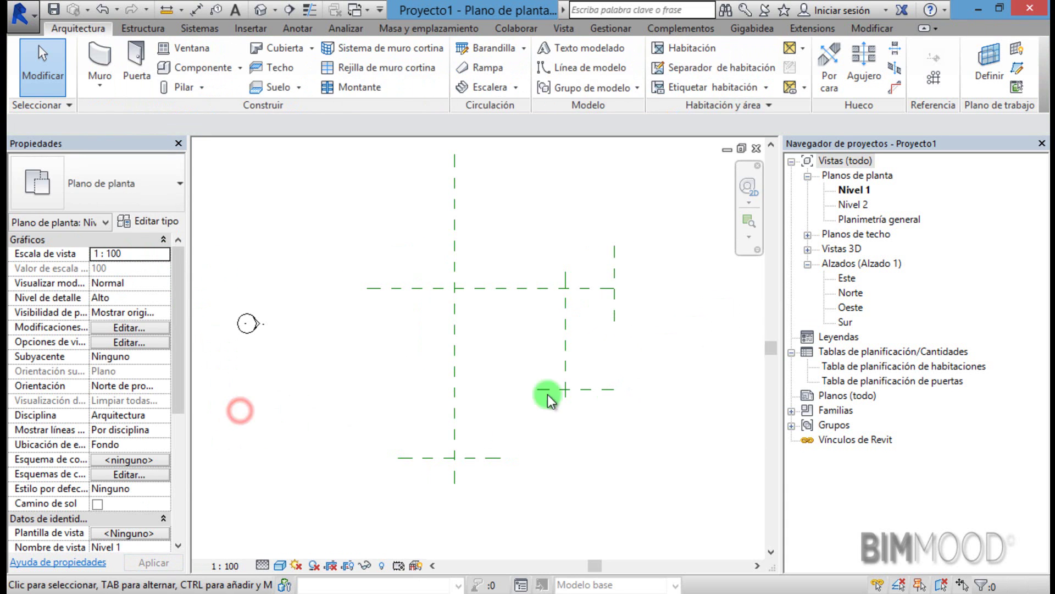
click(601, 391)
click(104, 257)
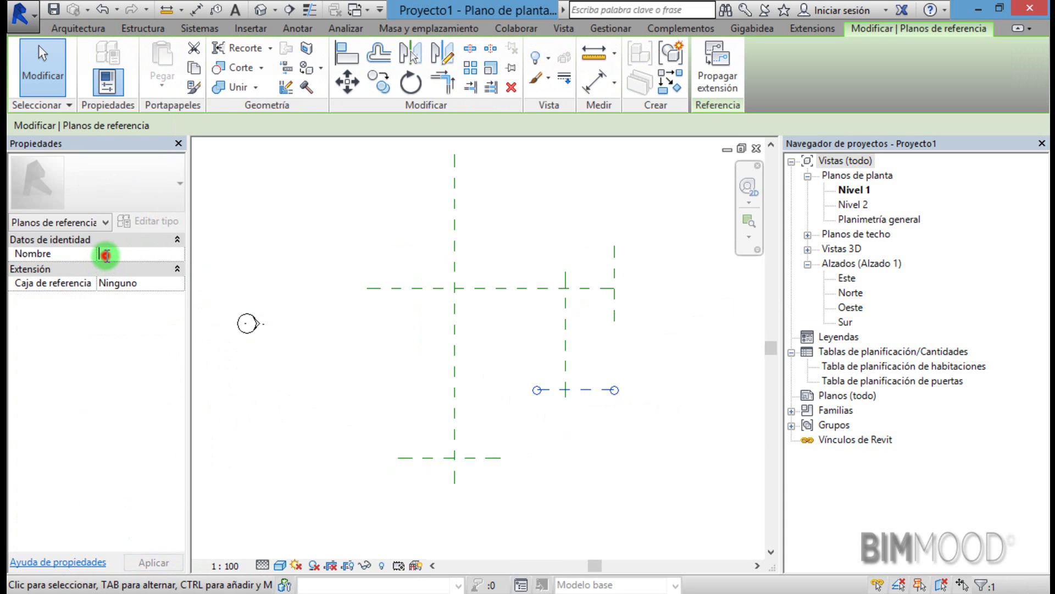
text(secc)
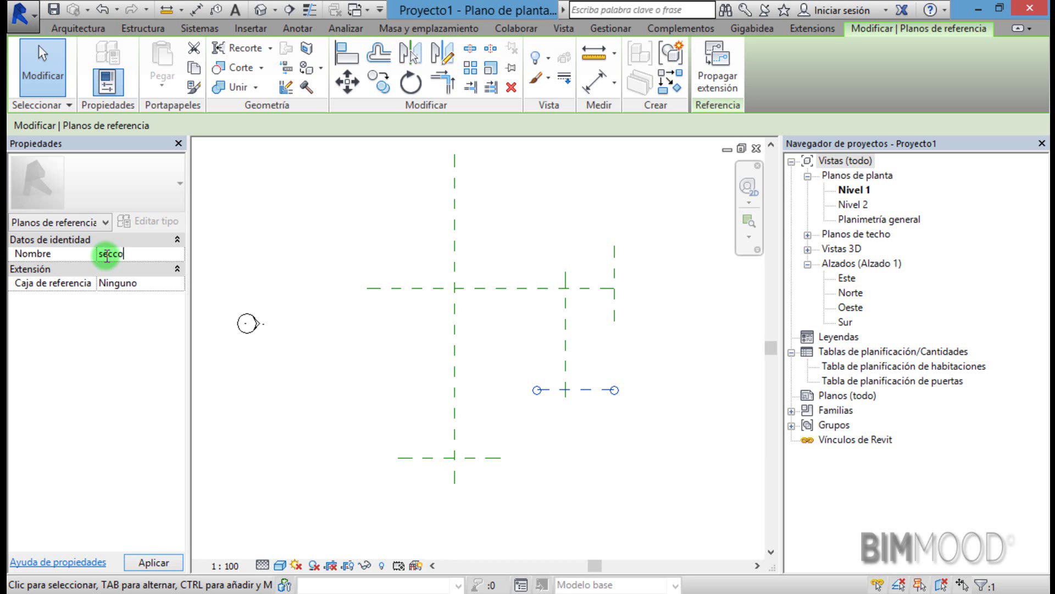
text(ion 3)
Apply 'seccion 3', then start an in-place model in the Cimentación estructural category
click(245, 407)
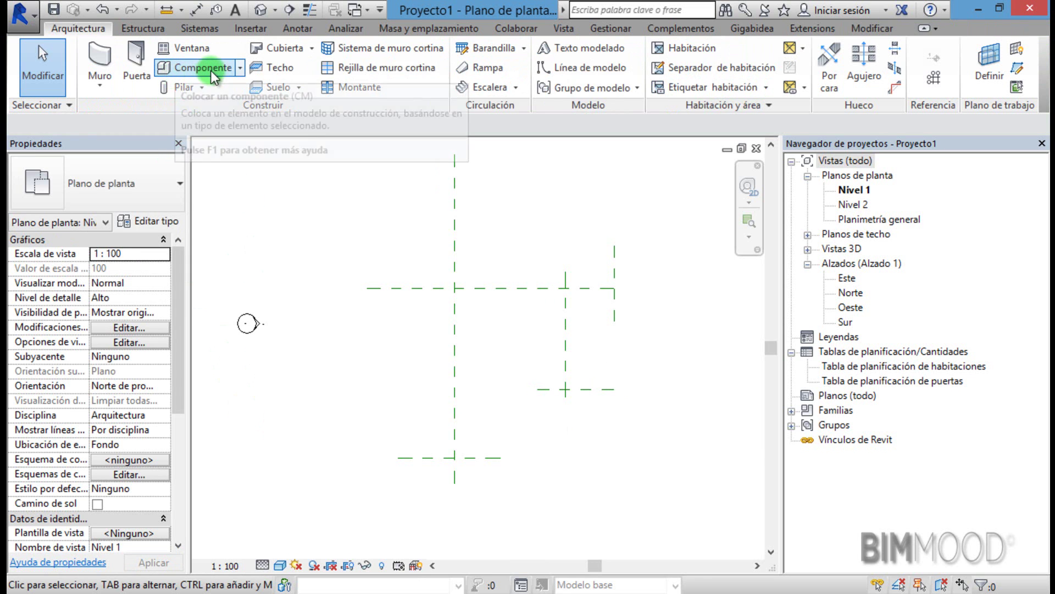
click(240, 68)
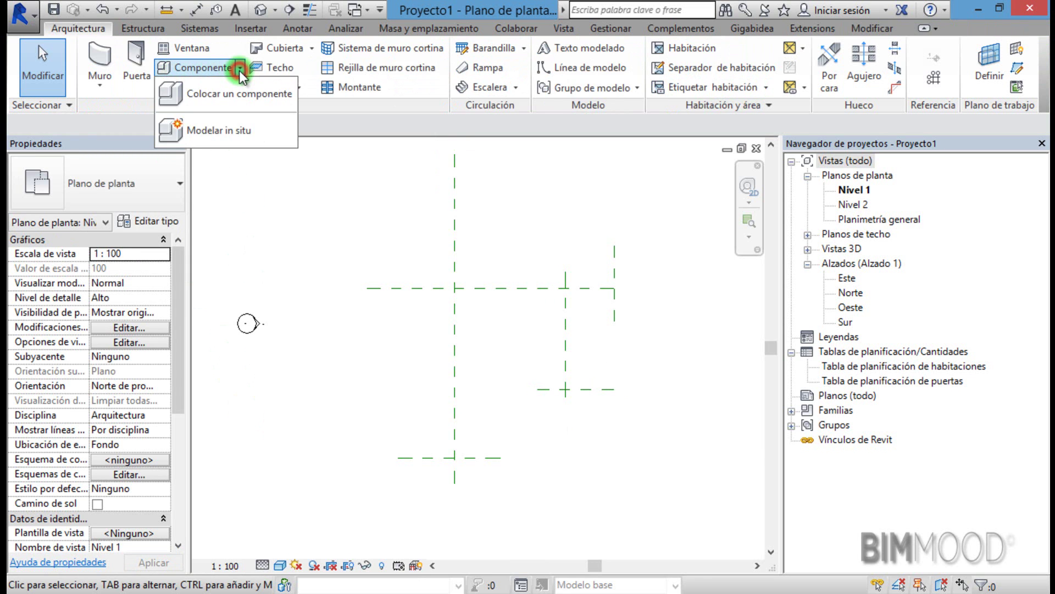
click(236, 133)
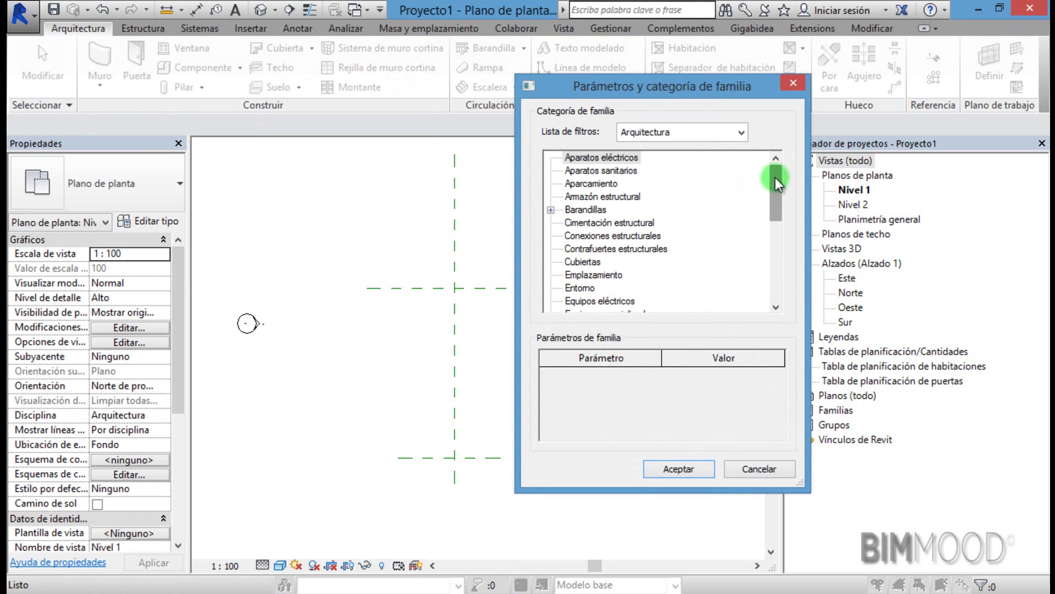
drag(775, 177, 775, 185)
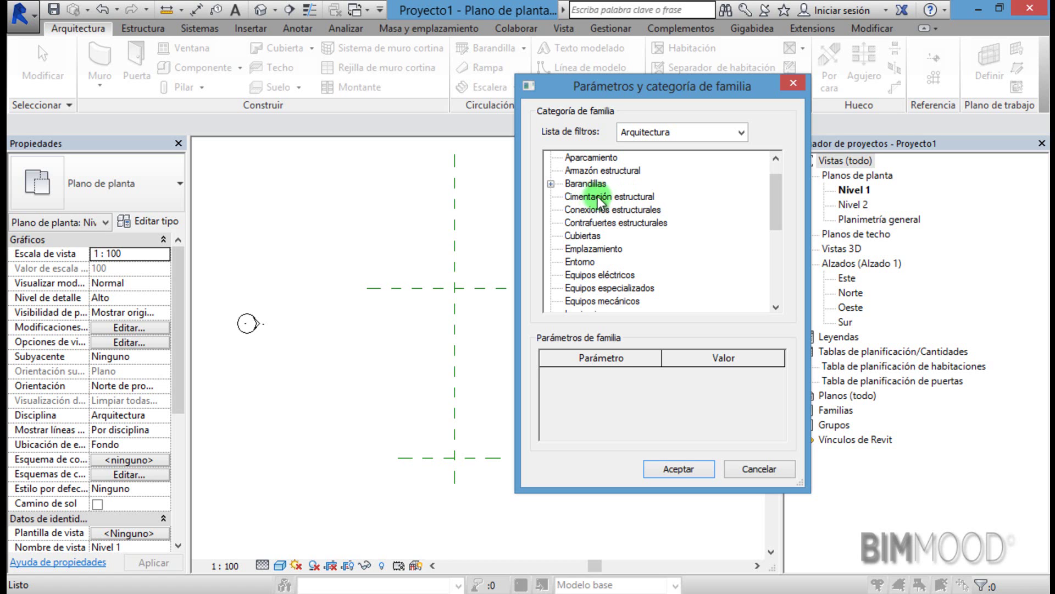
click(601, 197)
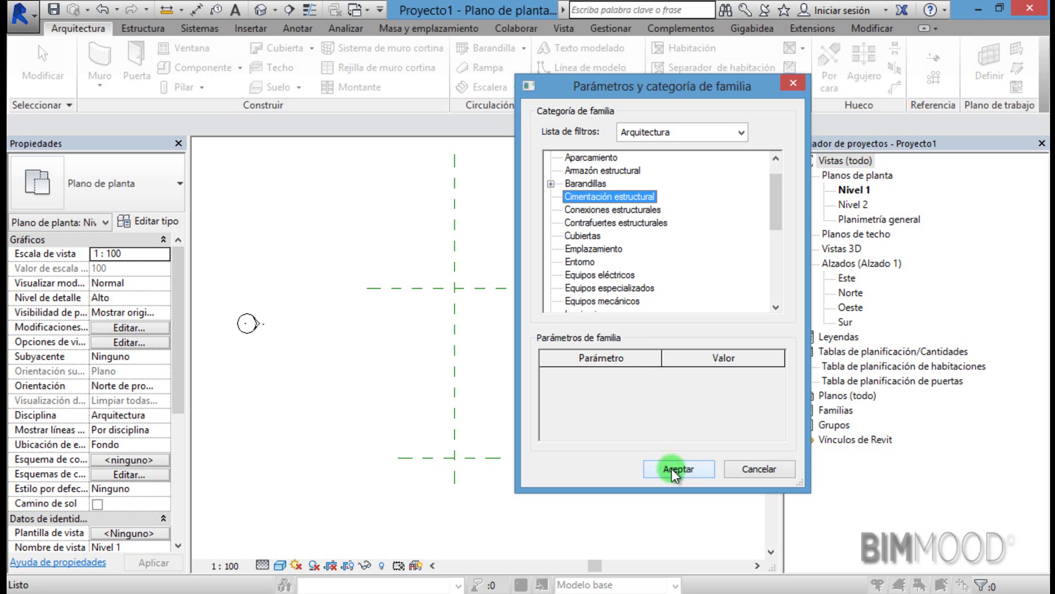
click(672, 468)
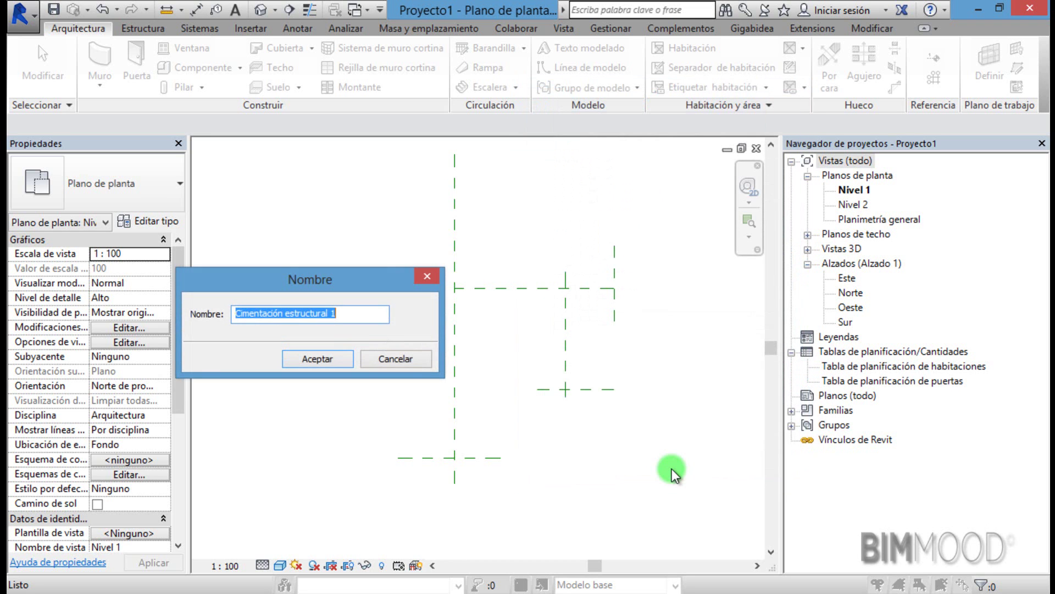
Name the in-place family 'caverna'
click(337, 313)
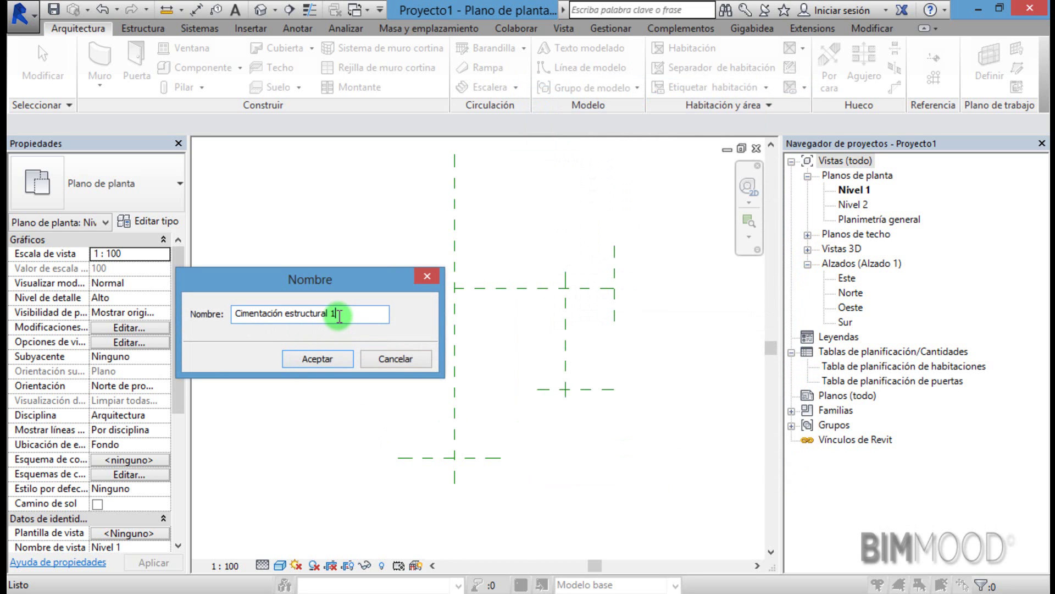
drag(337, 314, 189, 305)
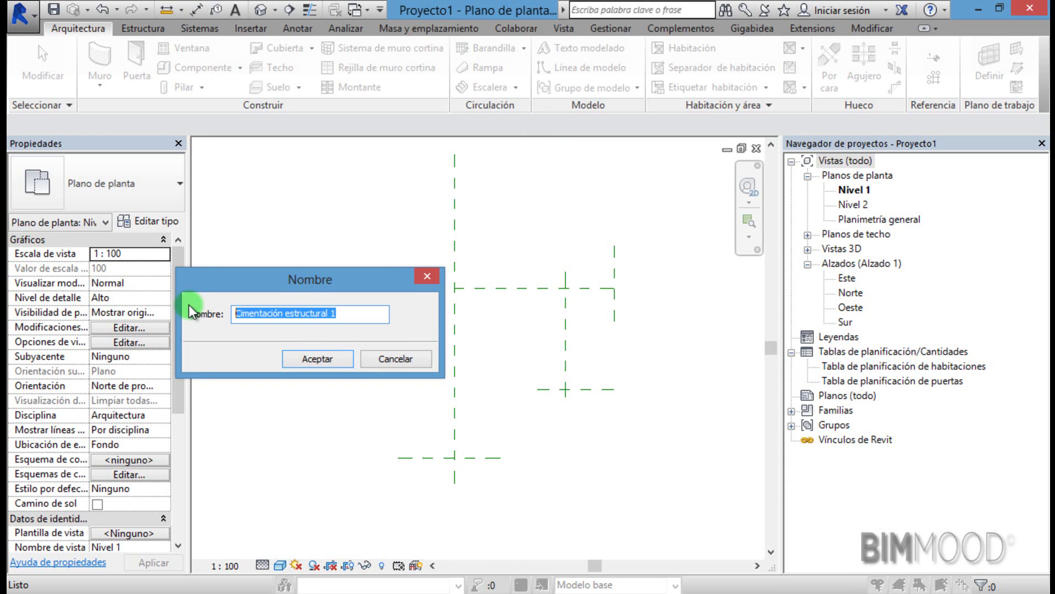
text(caverna)
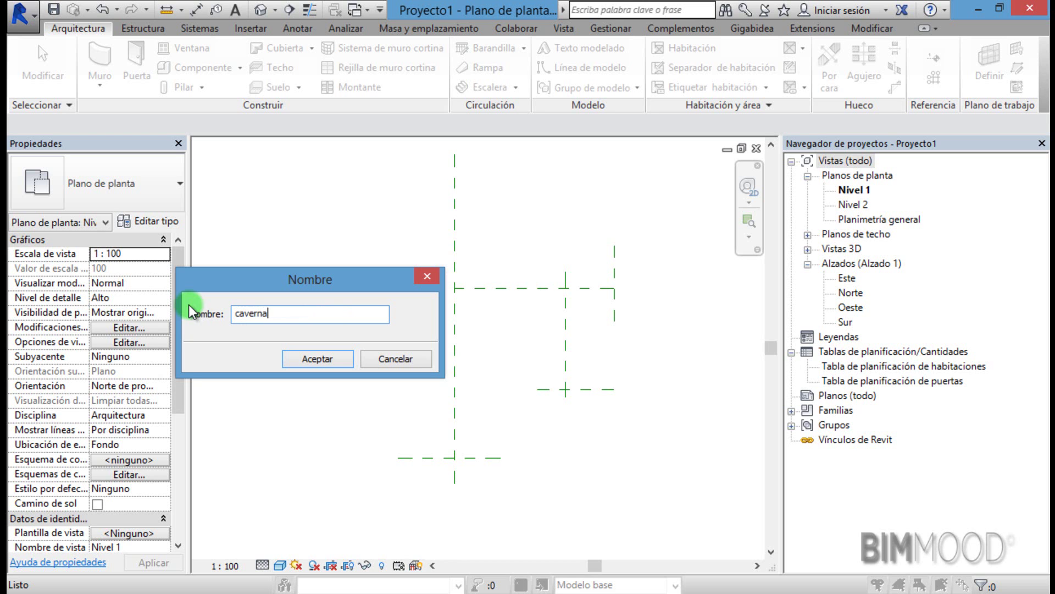
click(305, 364)
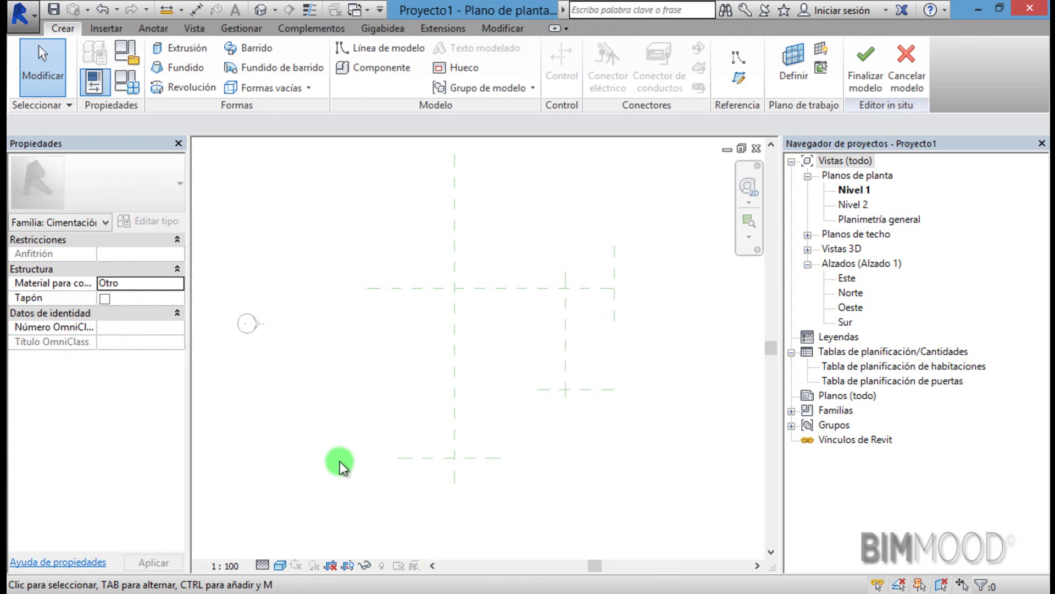
Create a solid sweep whose path is picked from the main vertical reference plane
scroll(407, 429, up, 2)
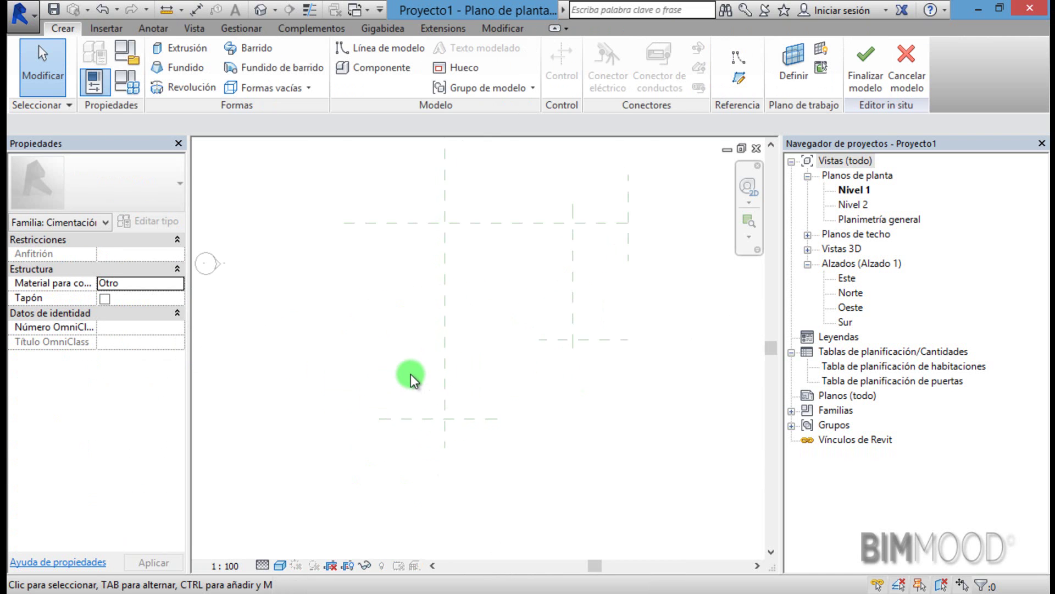
scroll(443, 421, up, 2)
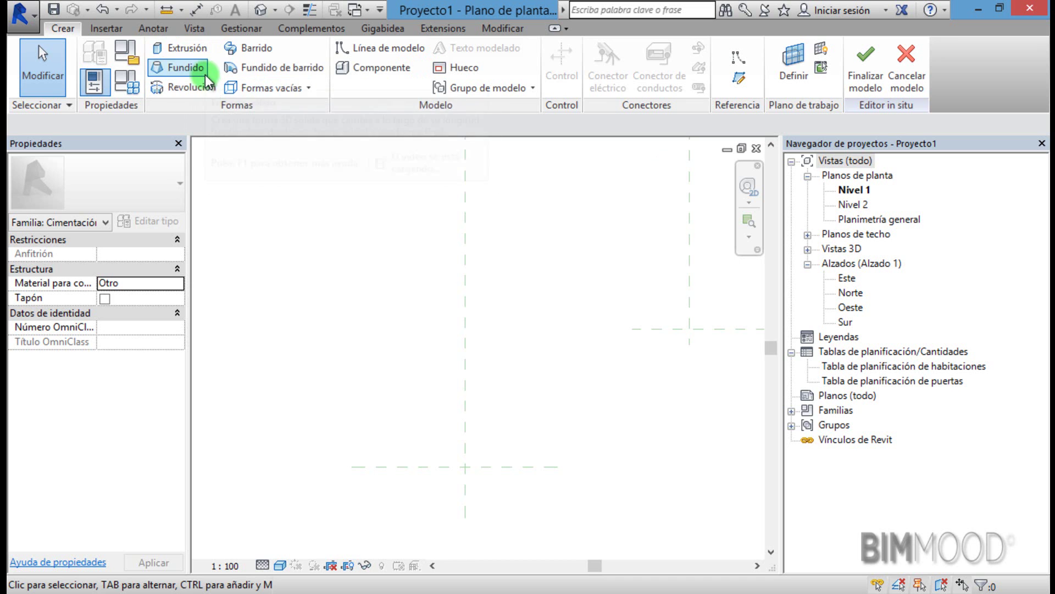
click(255, 55)
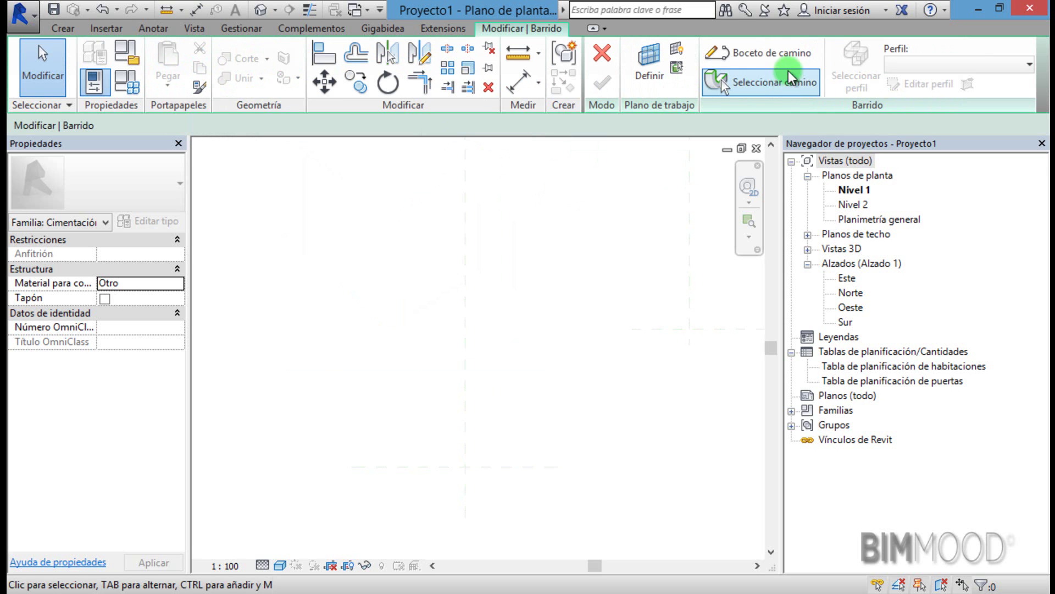
click(783, 58)
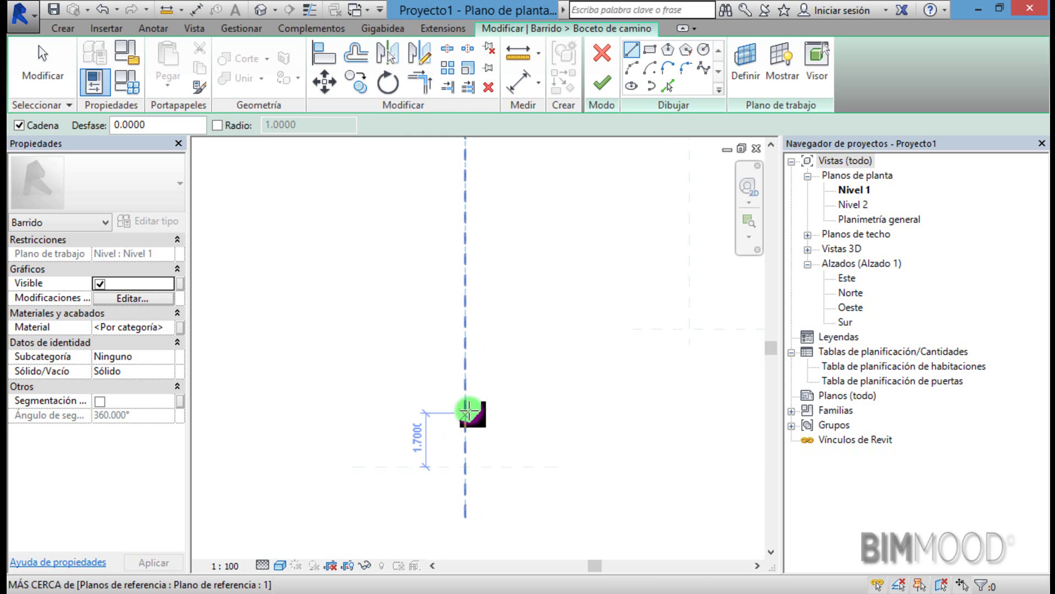
click(664, 86)
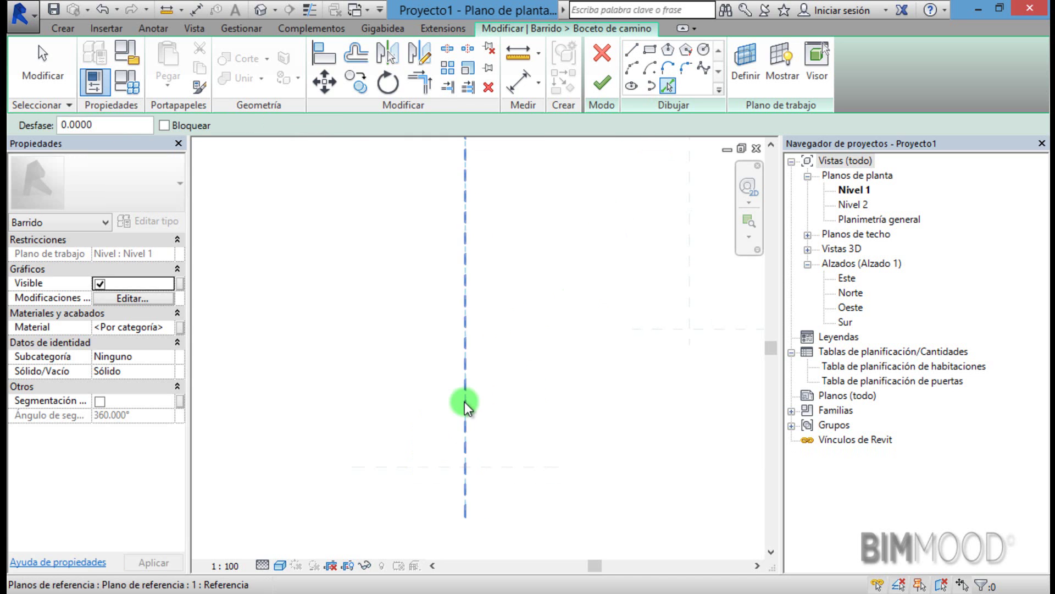
click(464, 401)
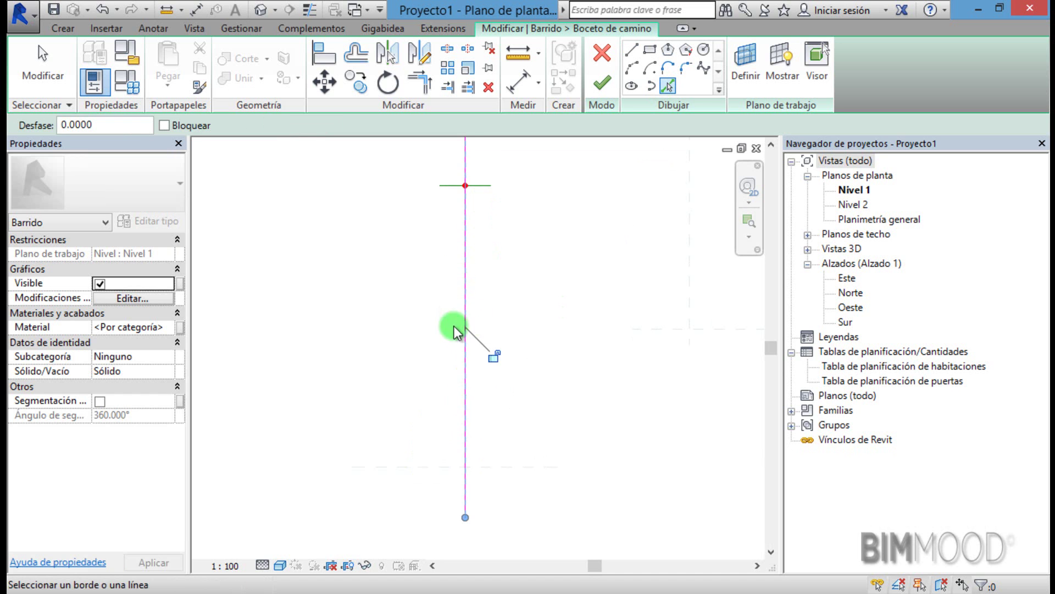
scroll(459, 308, down, 2)
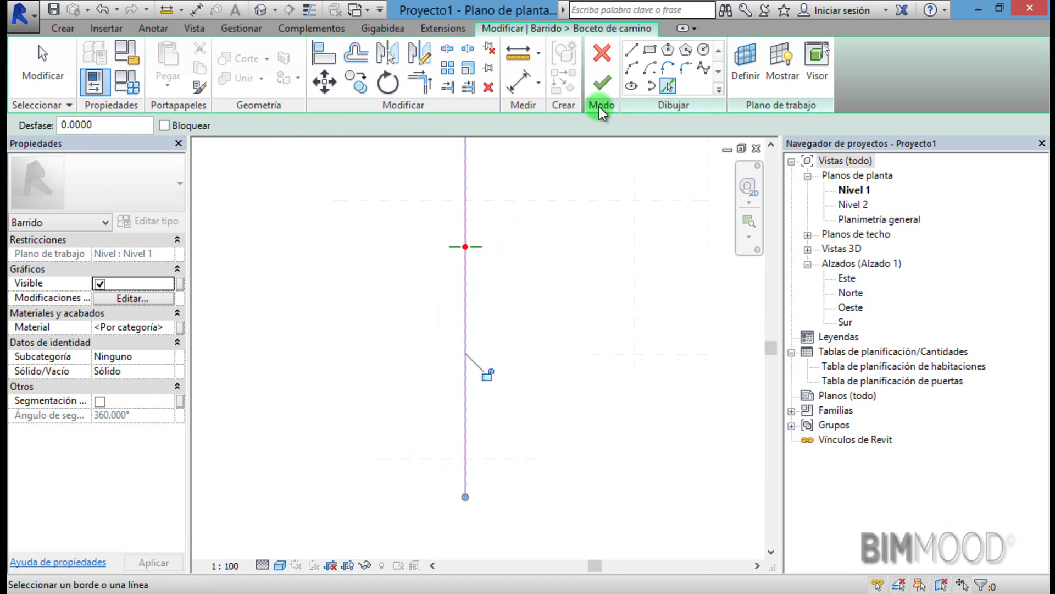
click(601, 84)
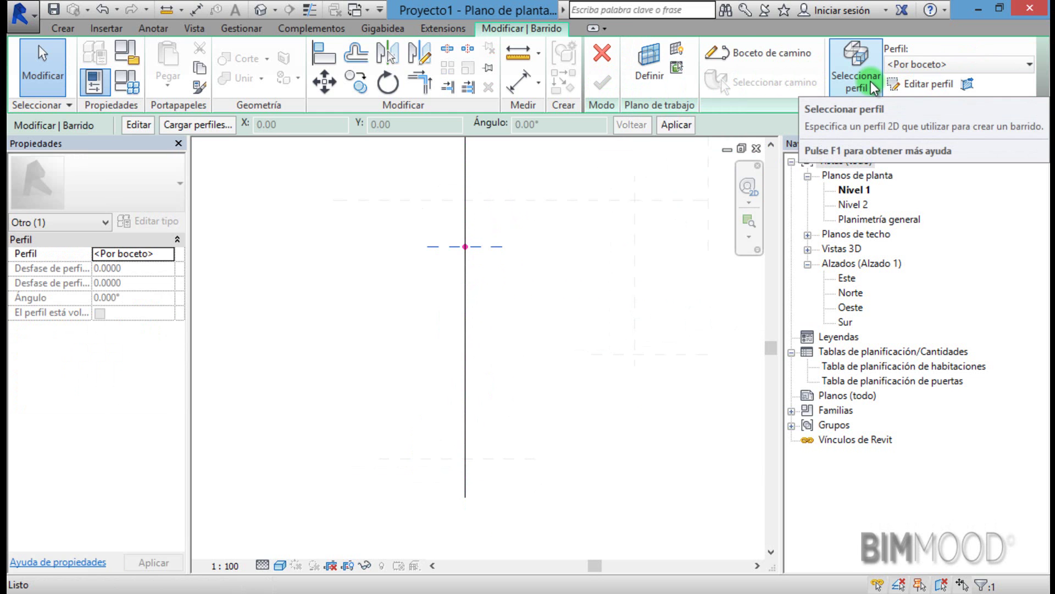
In the Sur elevation, draw a radius 10 profile circle centred on the origin
click(917, 83)
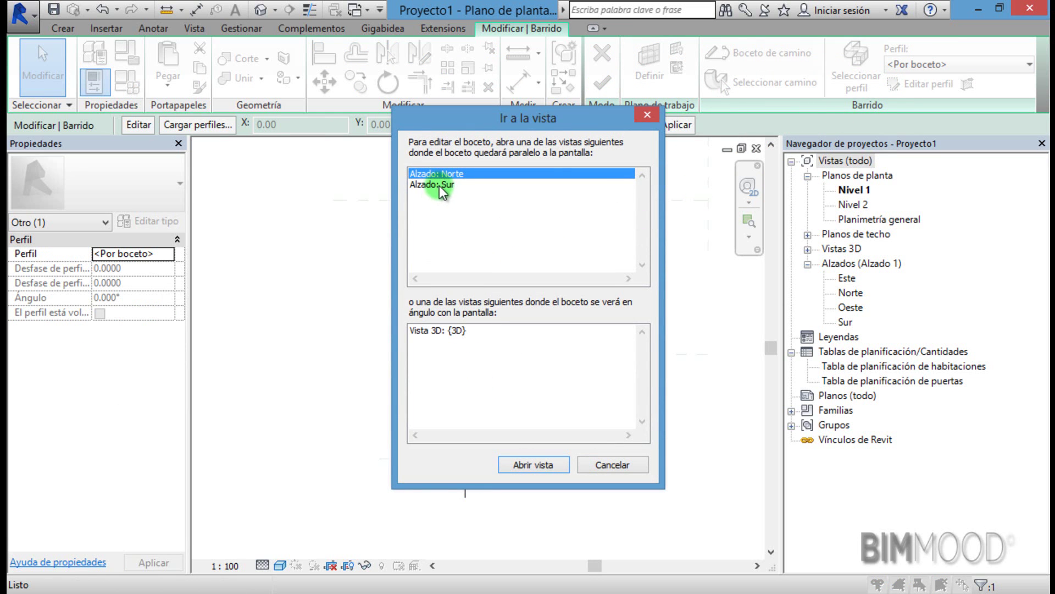
double_click(439, 186)
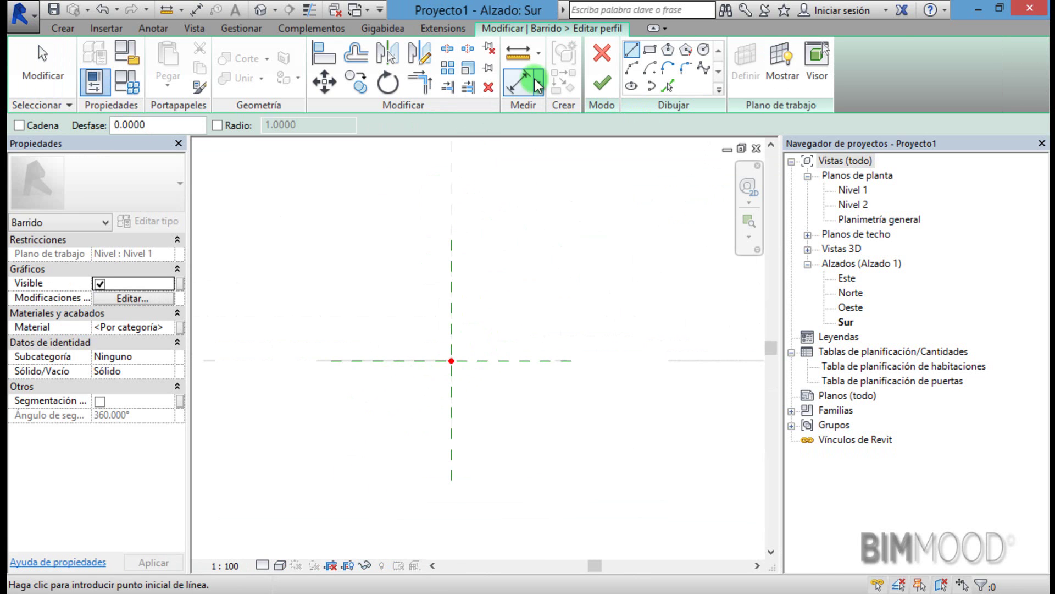
click(705, 51)
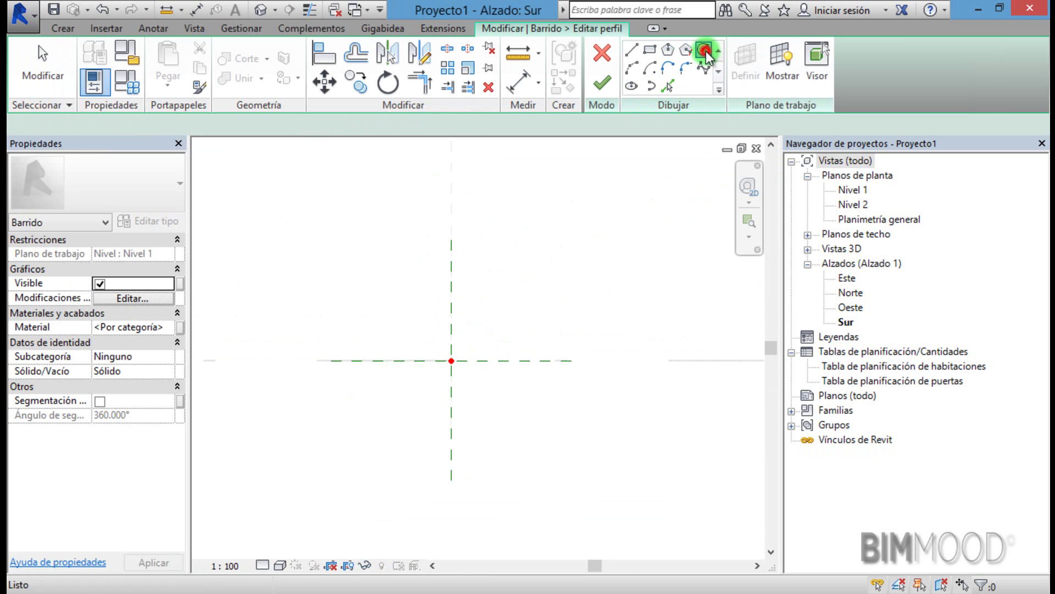
click(451, 361)
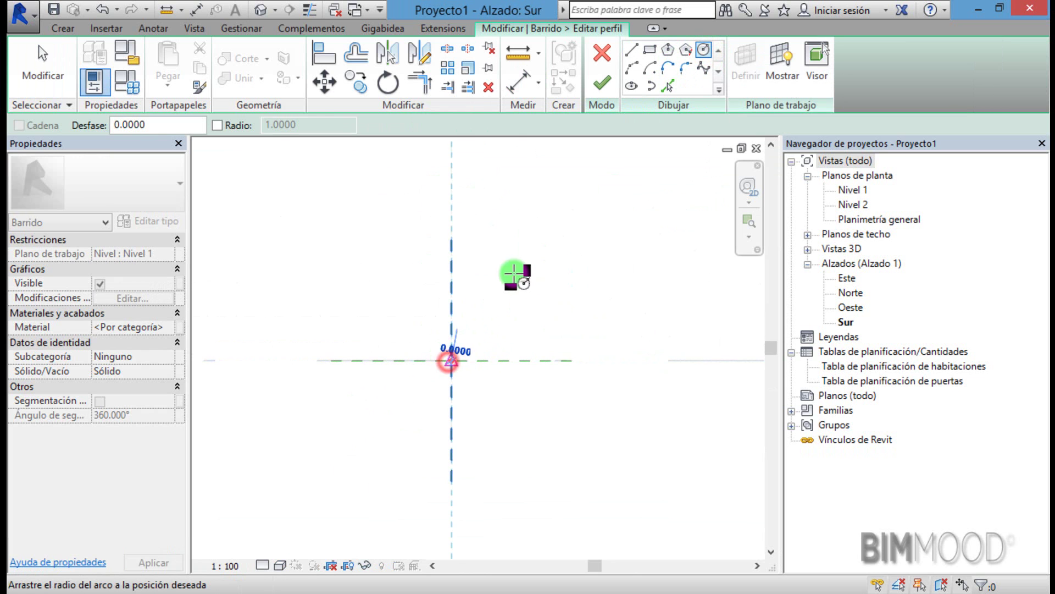
scroll(536, 258, down, 1)
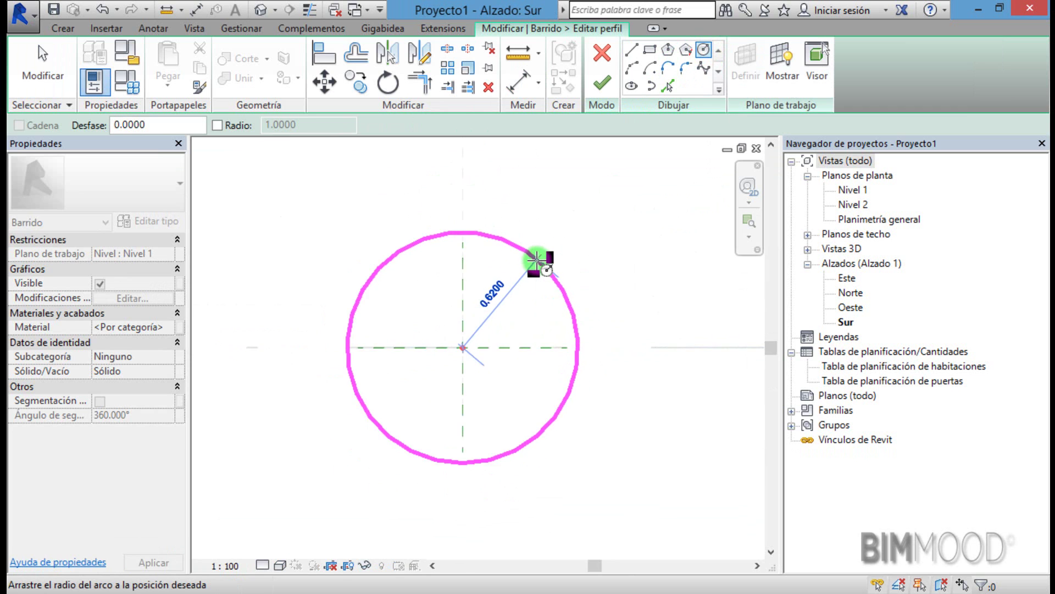
scroll(536, 256, down, 1)
scroll(536, 252, down, 1)
scroll(535, 250, down, 2)
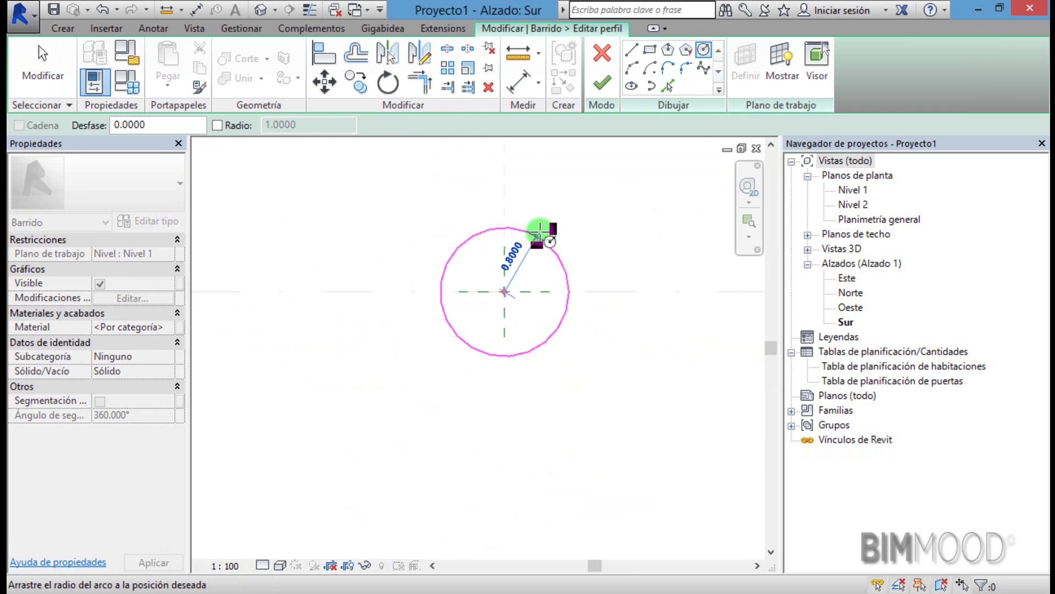
text(1)
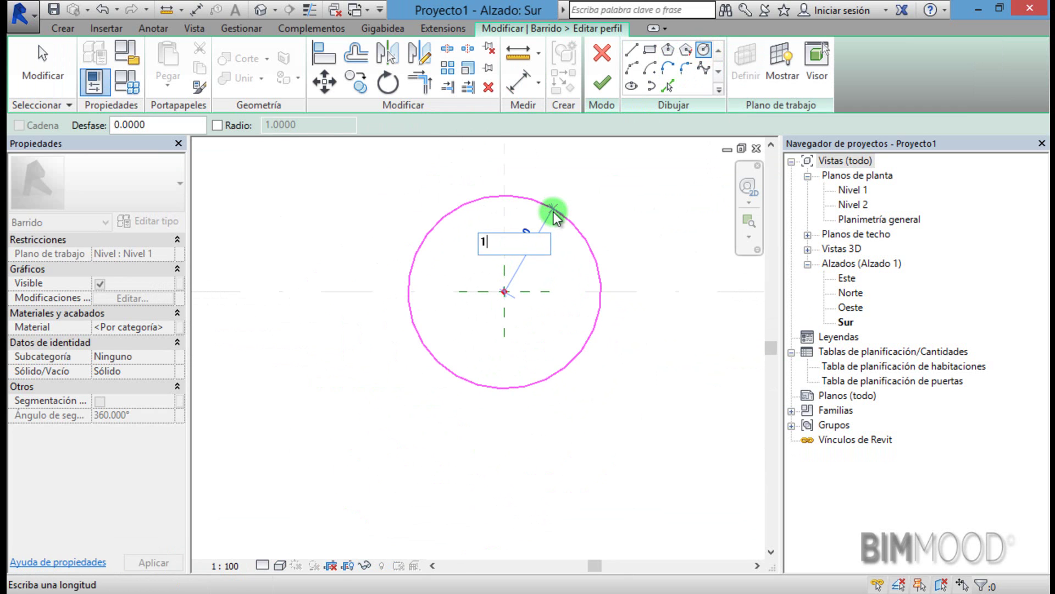
text(0)
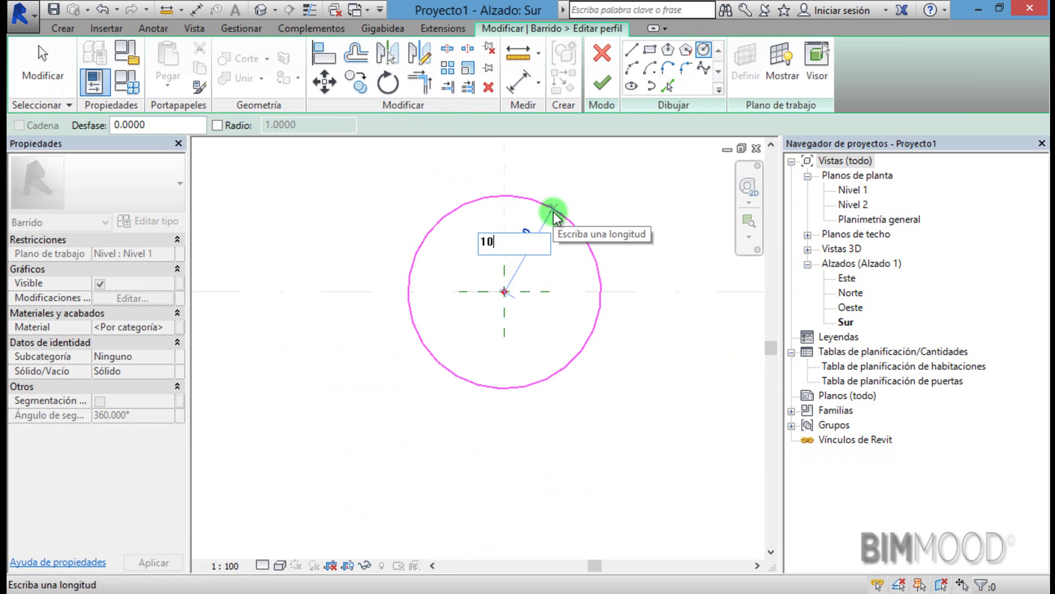
key(Return)
Add a concentric inner circle of radius 9.5 at the same origin
scroll(535, 376, down, 2)
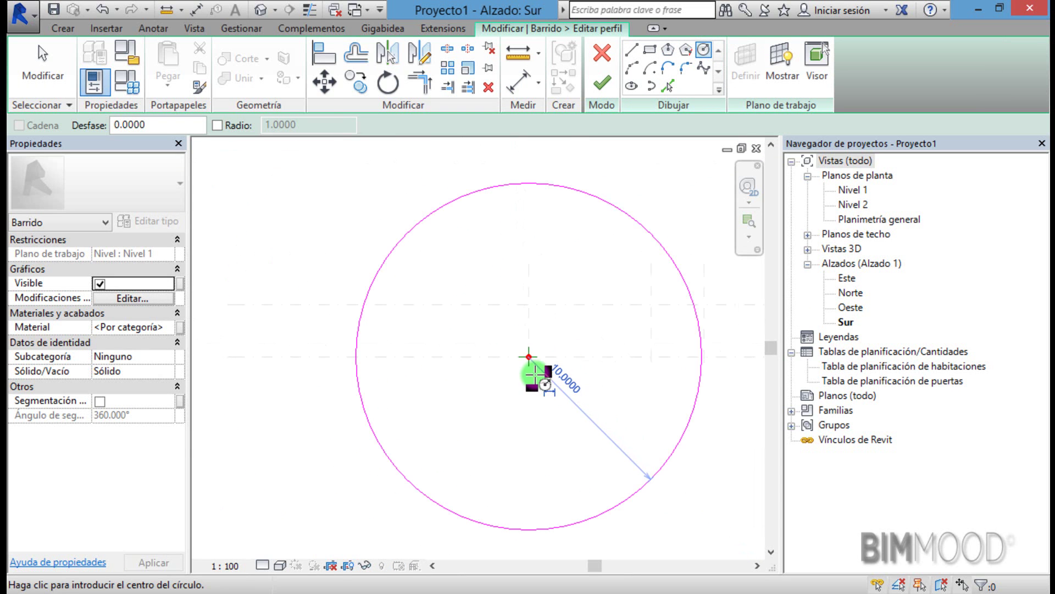
click(529, 356)
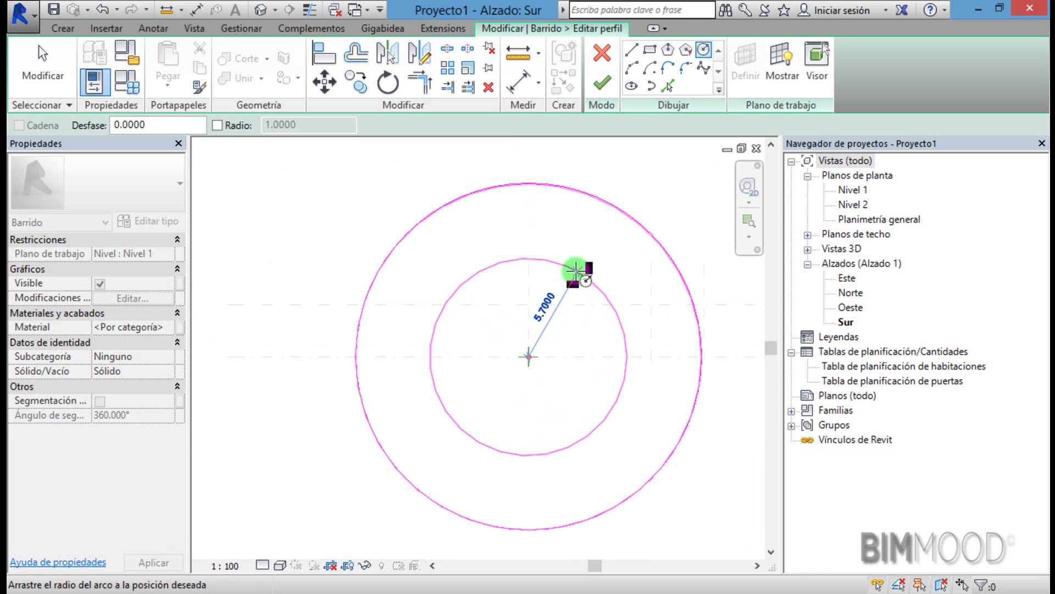
text(9.5)
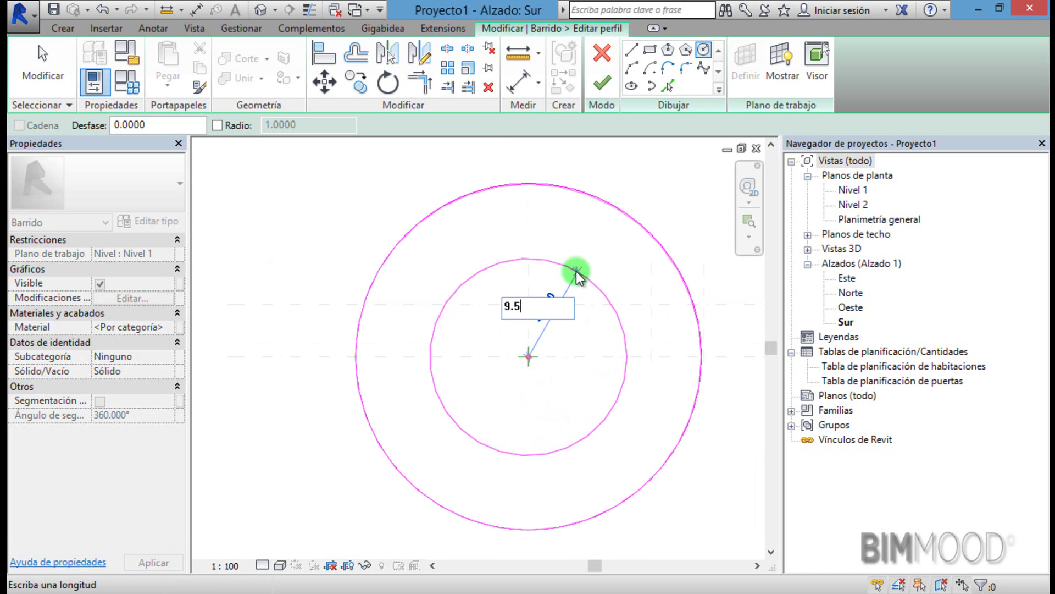
key(Return)
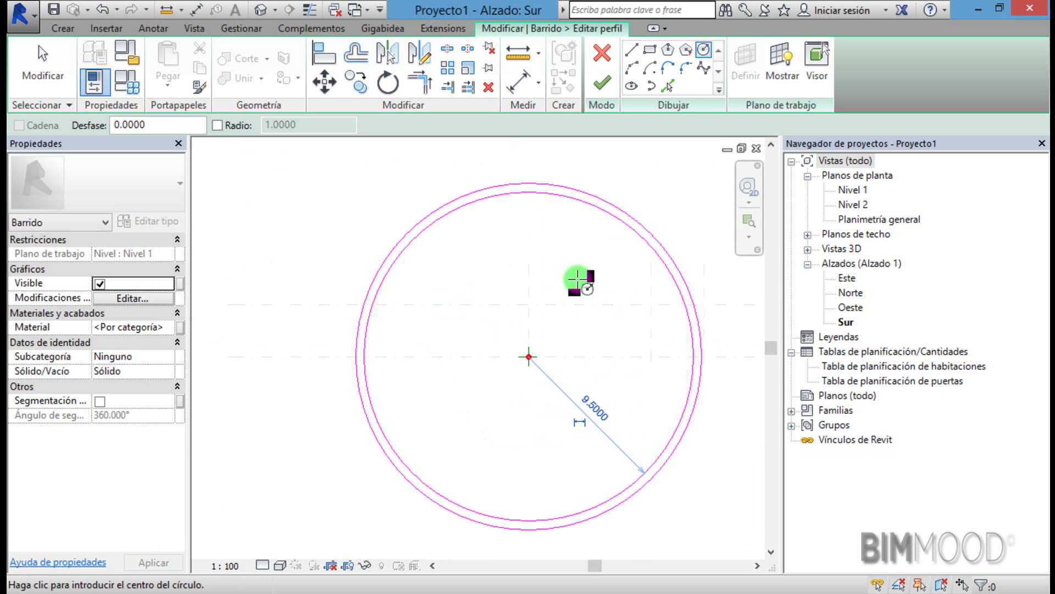
key(Escape)
key(Escape)
scroll(555, 414, down, 3)
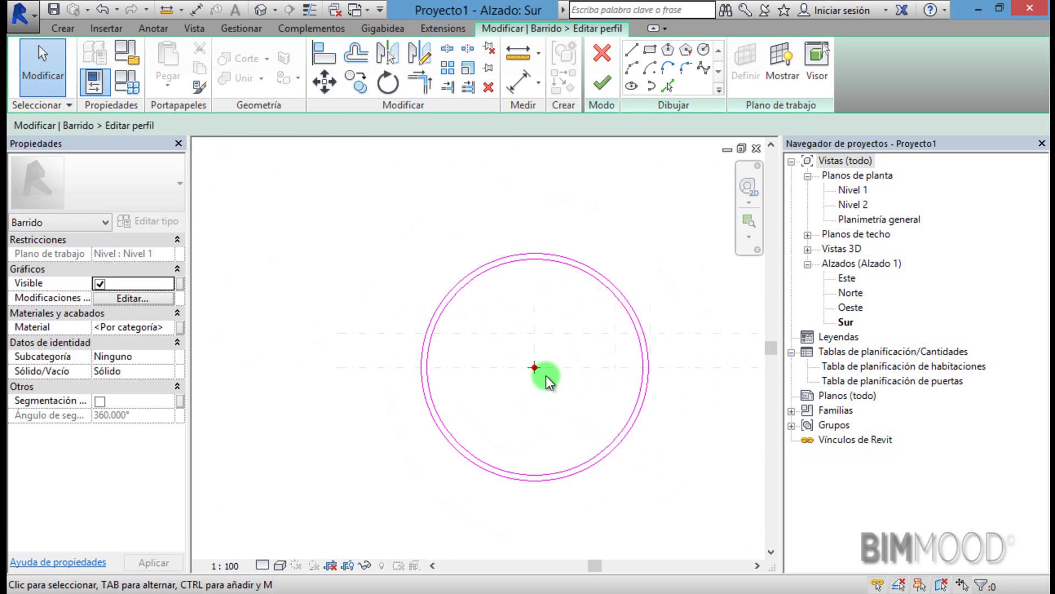
Finish the profile and sweep, checking the hollow tube in the 3D view
click(605, 88)
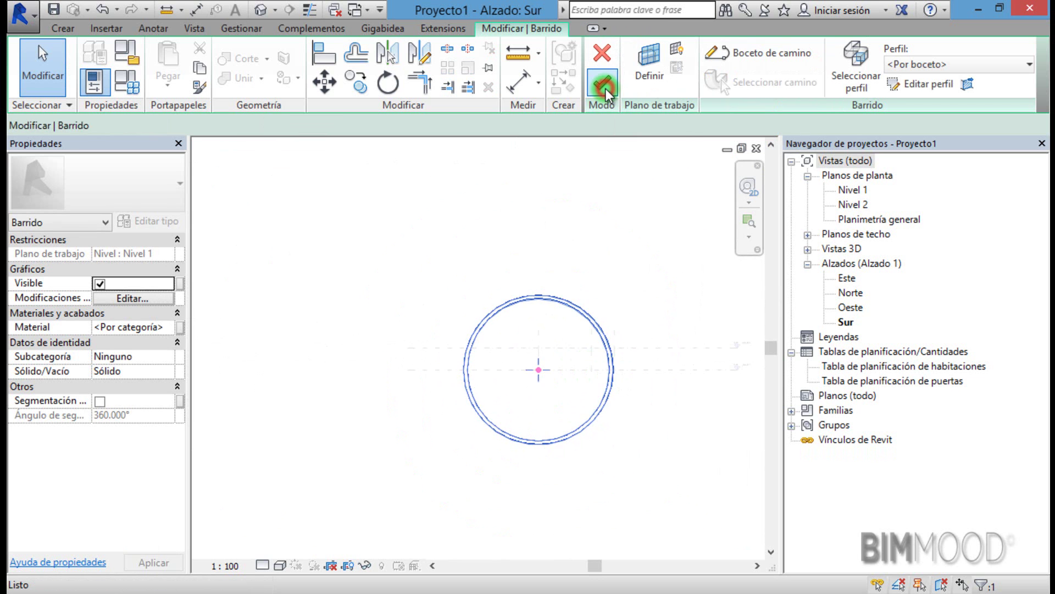
click(600, 262)
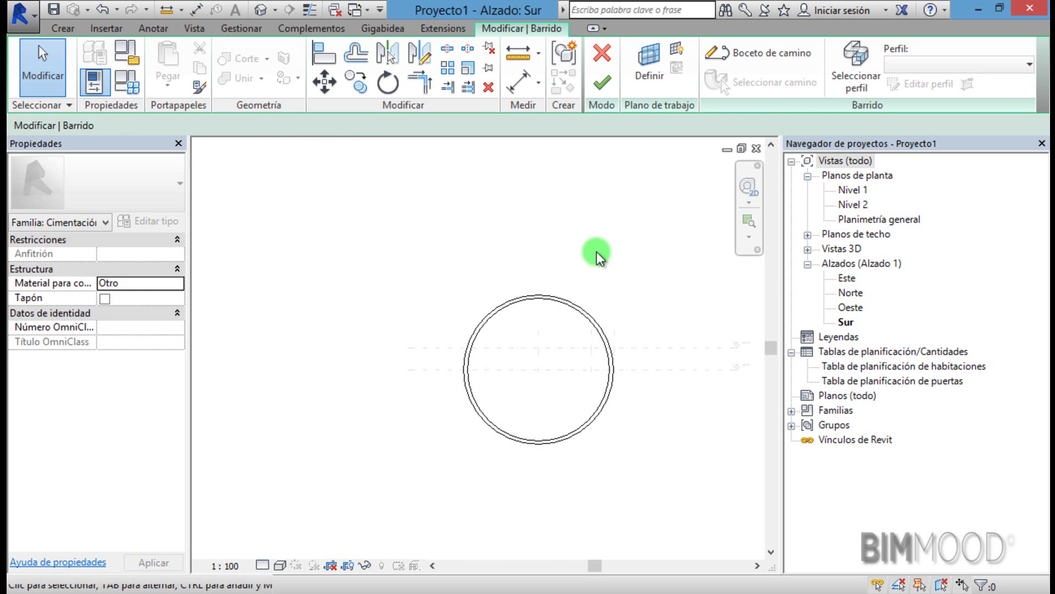
key(3)
key(d)
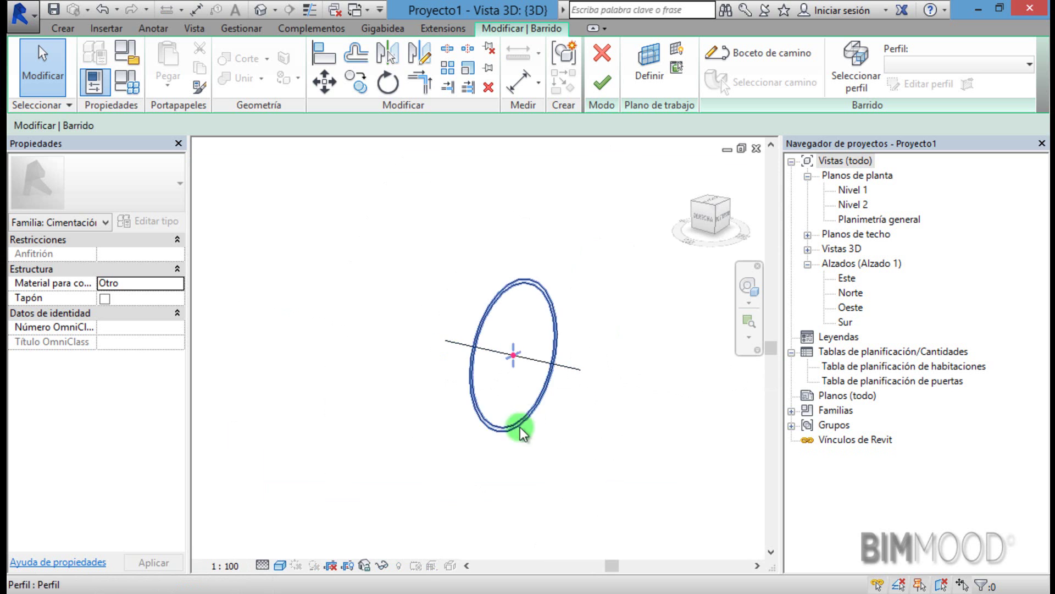
shift+middle_drag(443, 429, 587, 444)
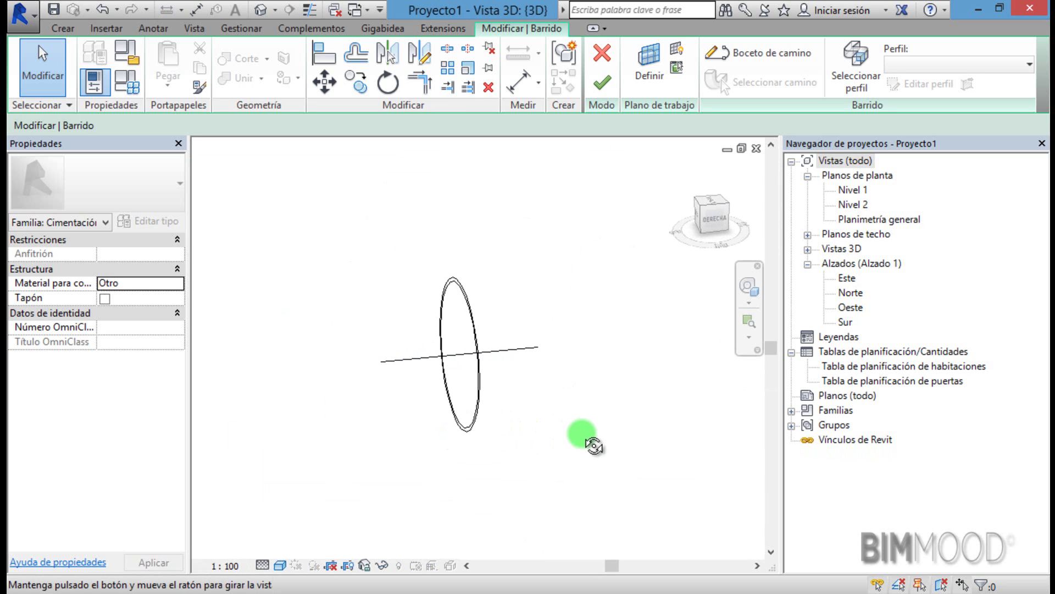
scroll(434, 338, up, 1)
scroll(440, 325, up, 2)
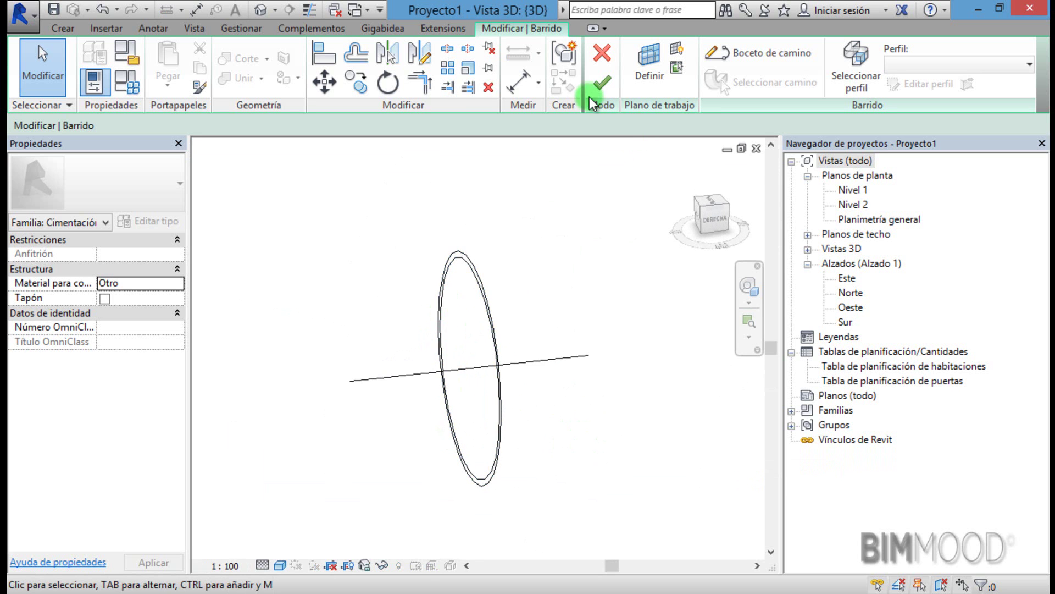
click(598, 81)
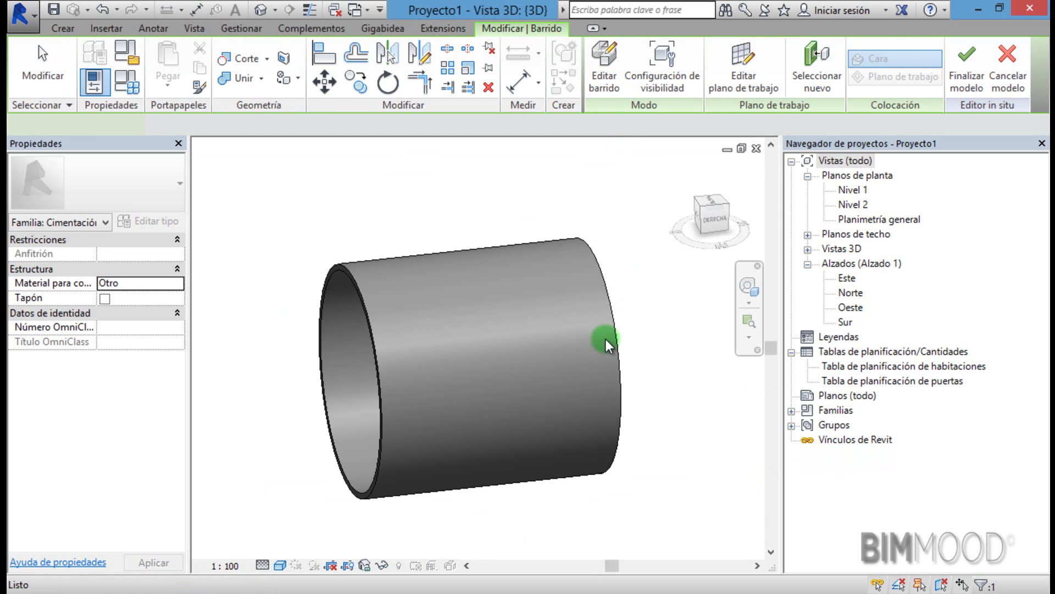
scroll(602, 344, down, 3)
click(474, 421)
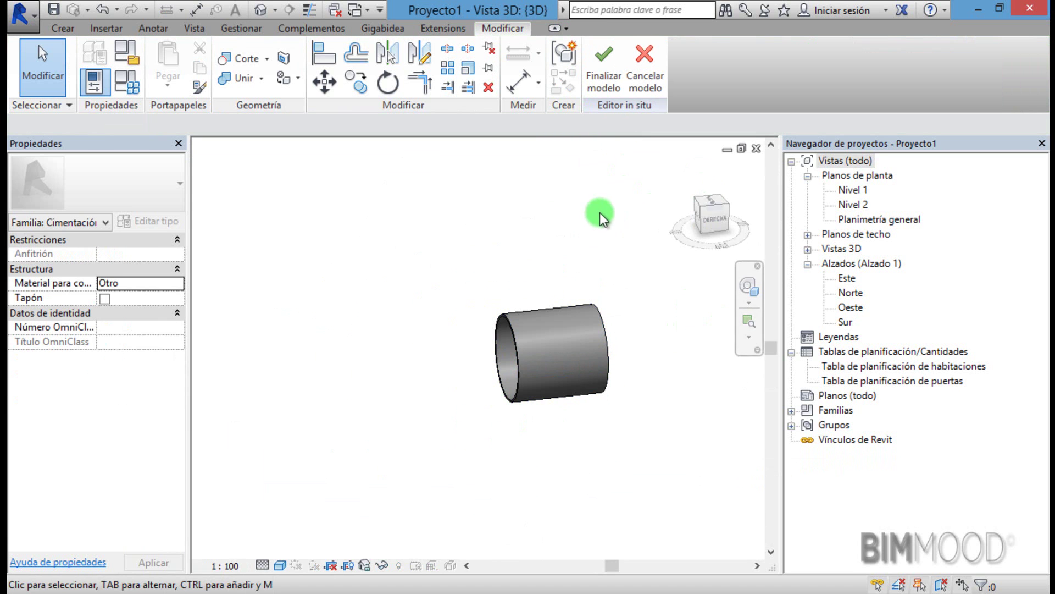
Orbit to view the tube from above, then open the Nivel 2 floor plan
shift+middle_drag(583, 248, 739, 406)
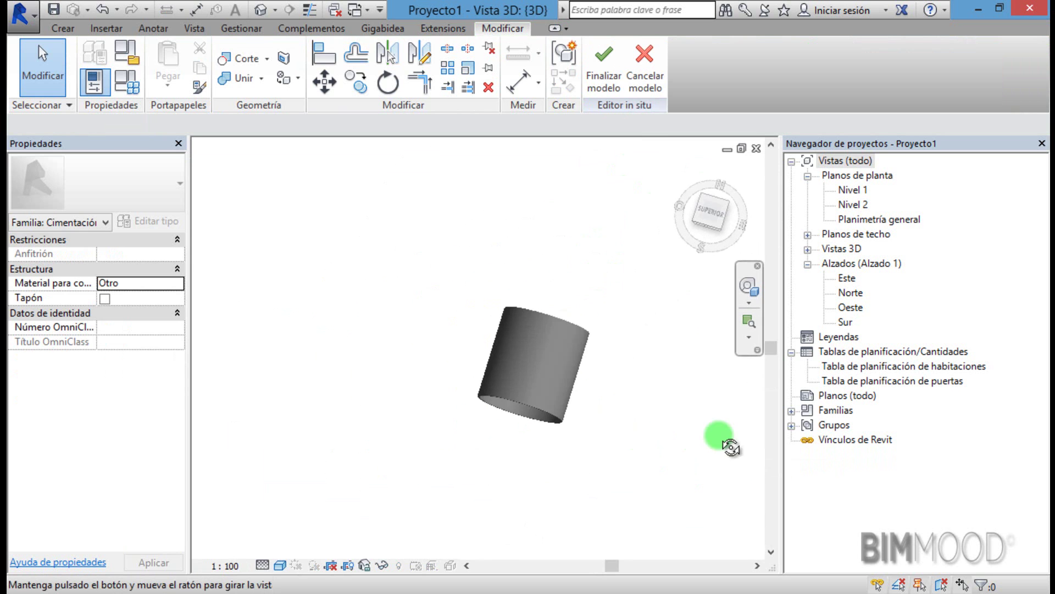
click(844, 195)
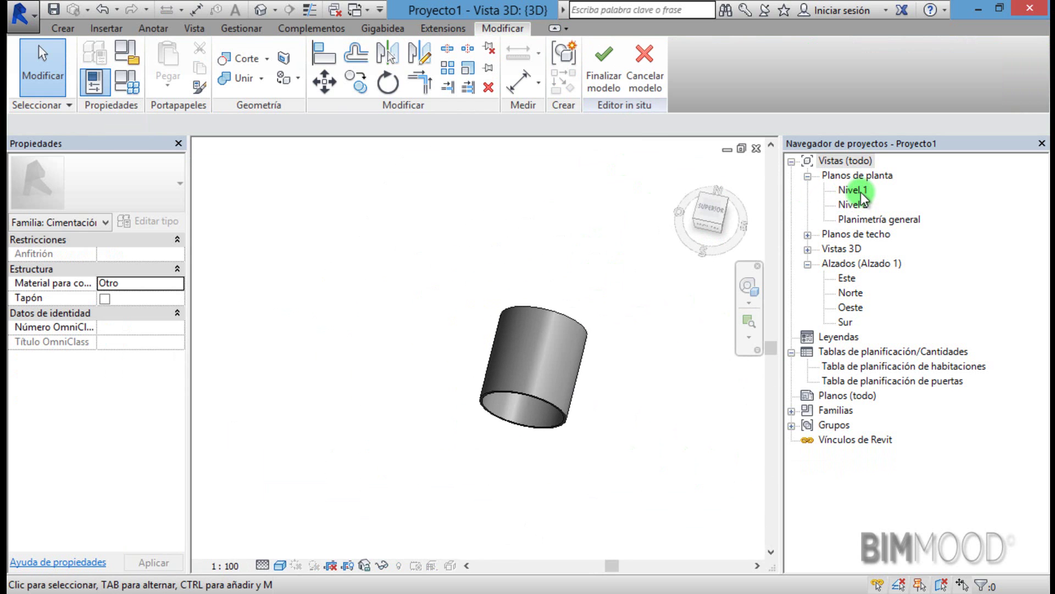
double_click(854, 205)
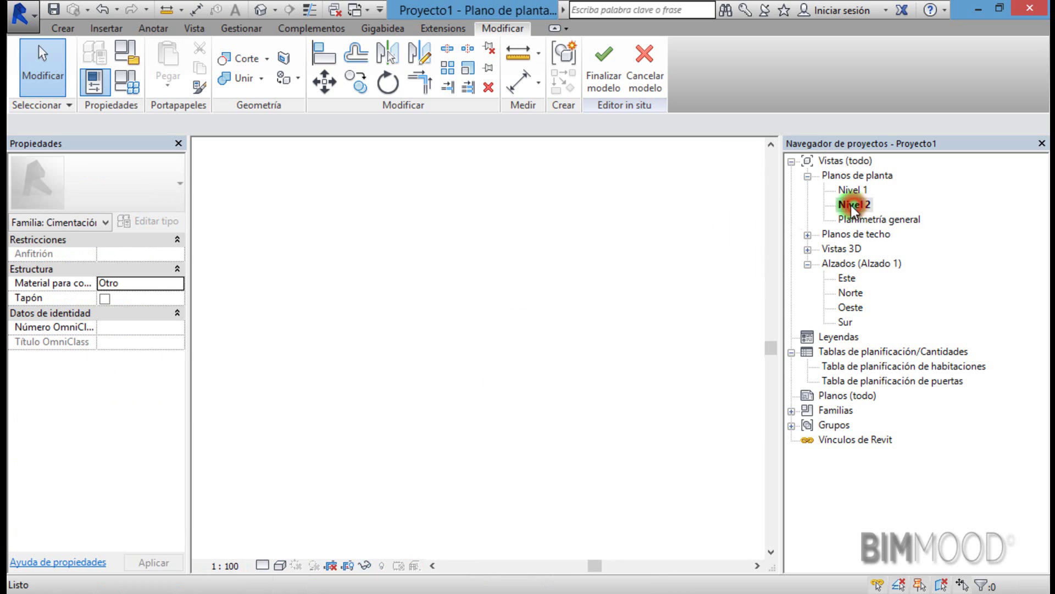
scroll(595, 394, down, 3)
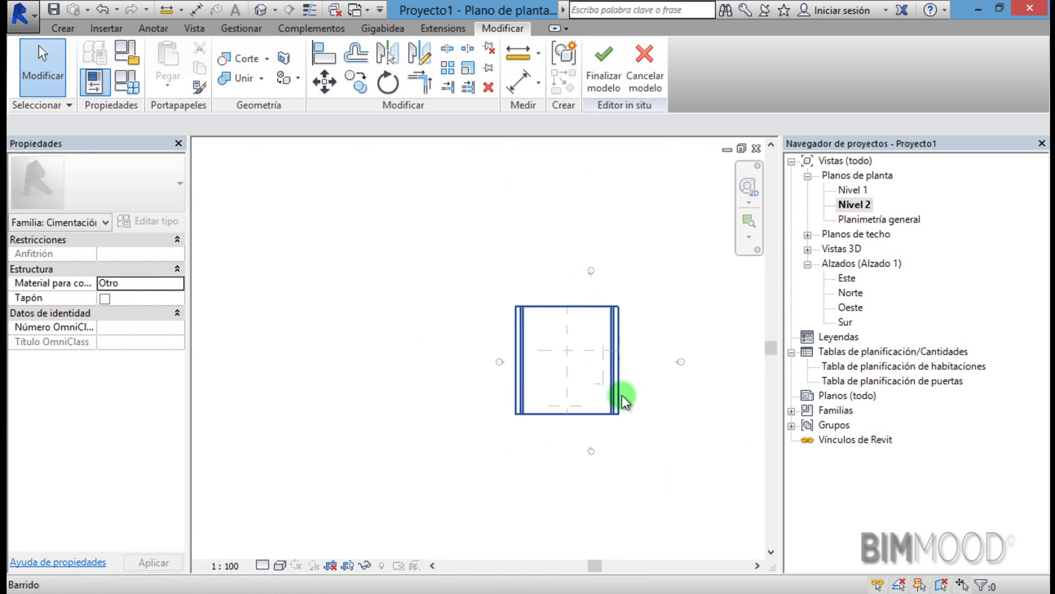
scroll(615, 393, up, 1)
scroll(573, 346, up, 1)
scroll(573, 345, up, 2)
scroll(575, 334, down, 2)
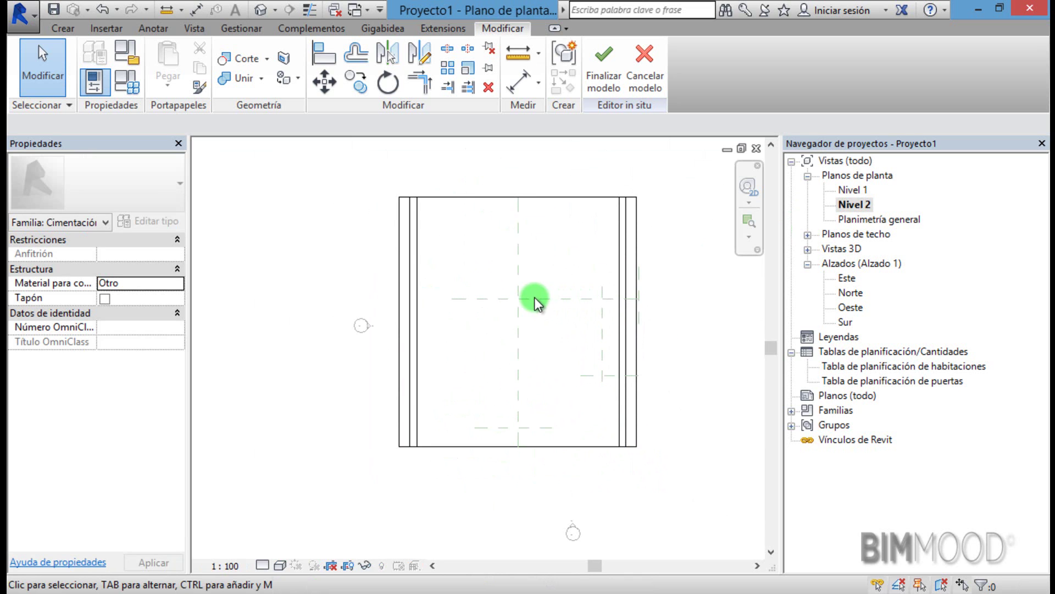
scroll(534, 300, down, 1)
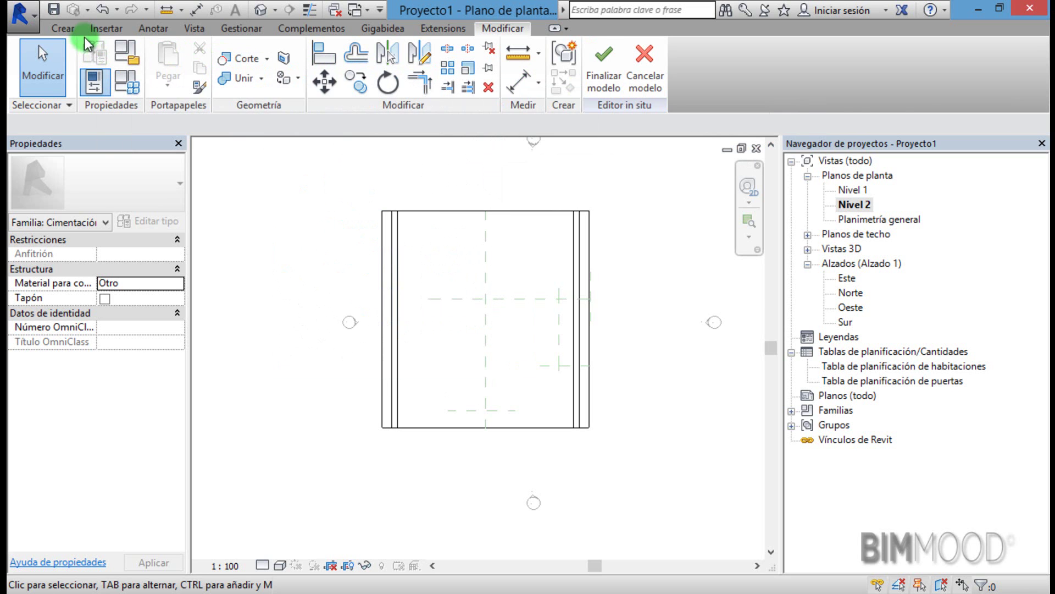
Start a new sweep with a horizontal path line from the reference plane's right end into the tube
click(64, 29)
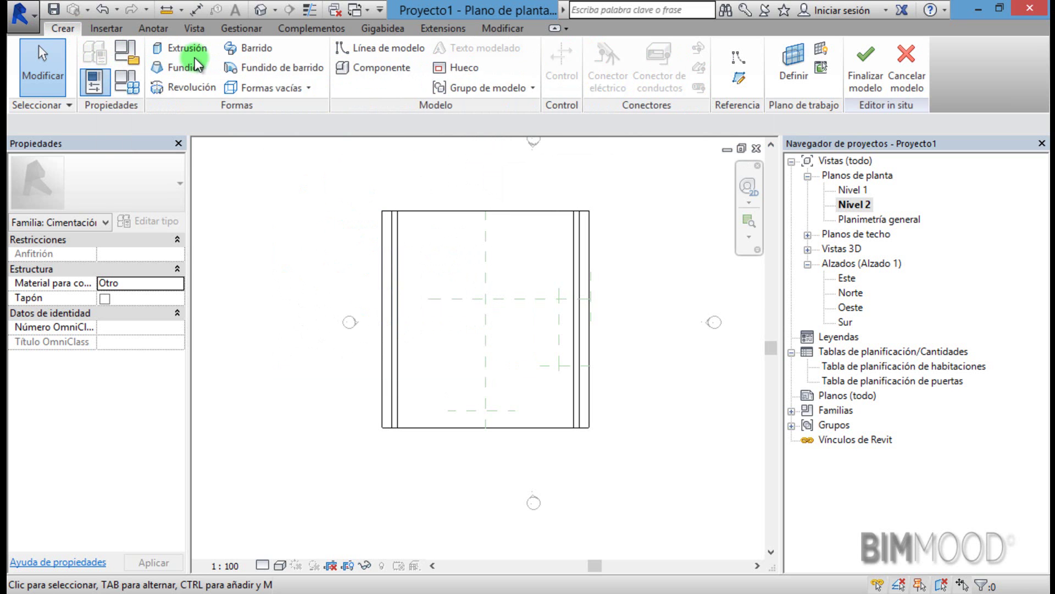
click(254, 50)
scroll(555, 327, down, 2)
scroll(672, 345, up, 3)
scroll(585, 301, up, 1)
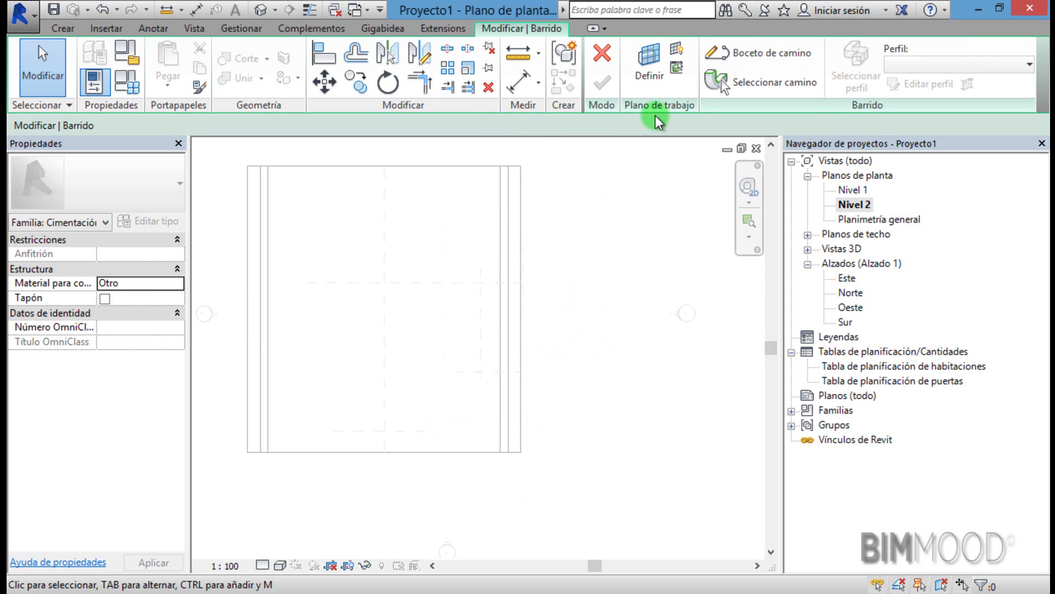
click(766, 66)
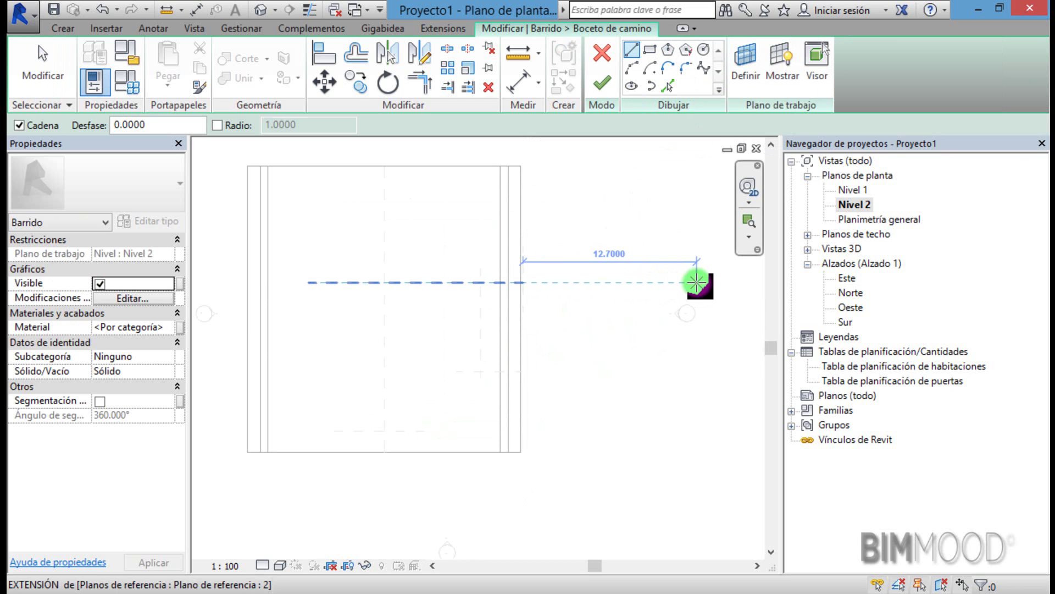
click(713, 282)
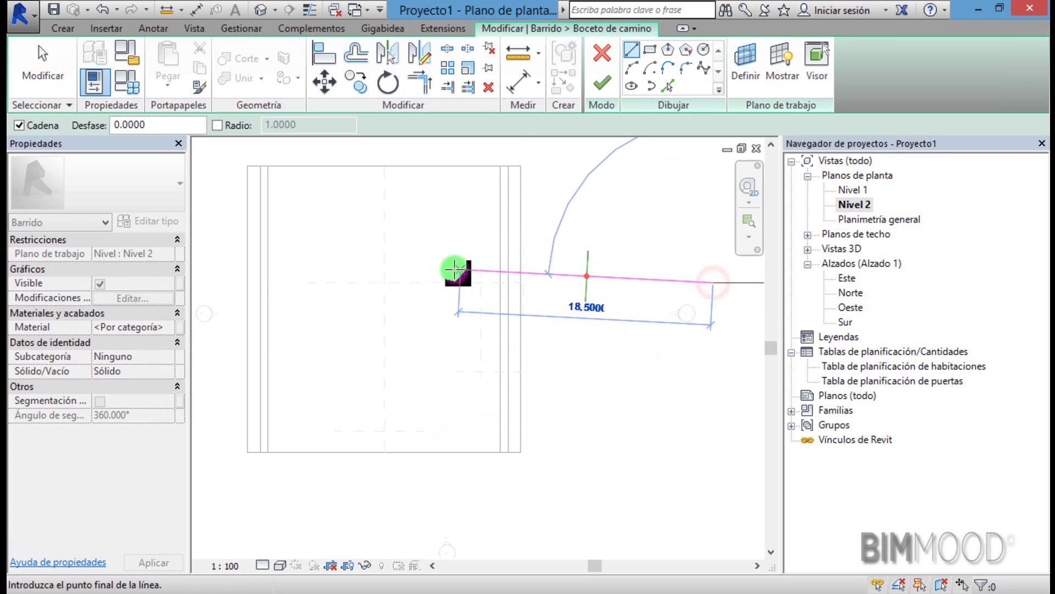
click(418, 282)
key(Escape)
click(446, 261)
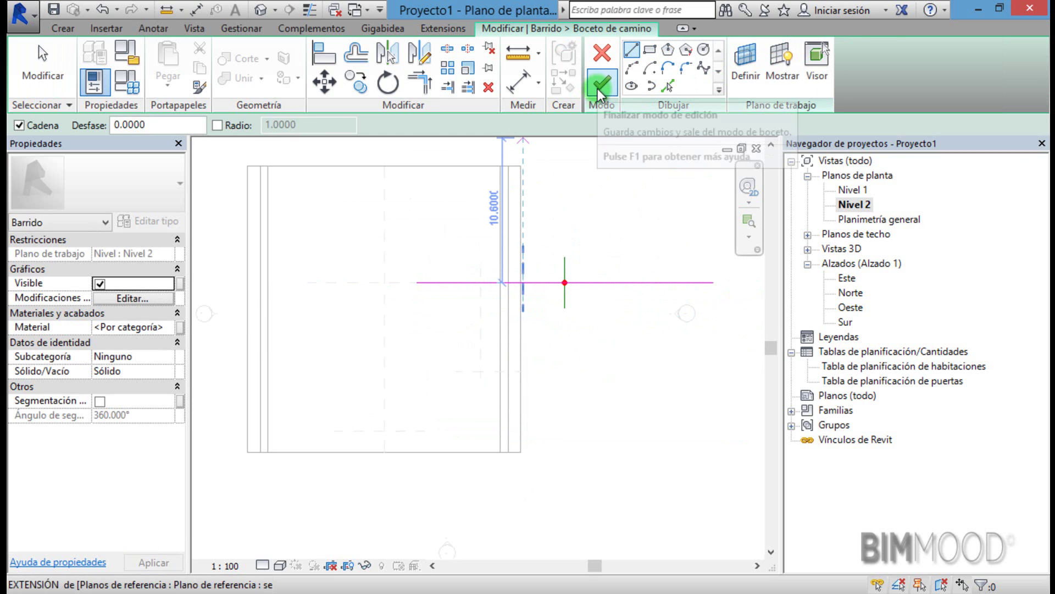
click(601, 84)
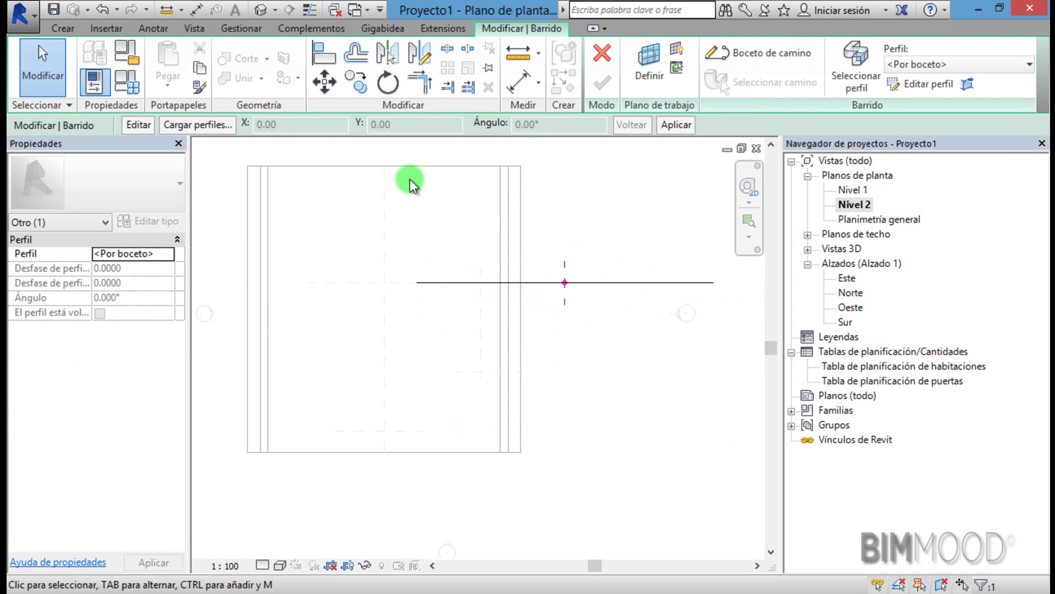
In the Este elevation, draw concentric profile circles of radius 6 and 5.5
click(912, 83)
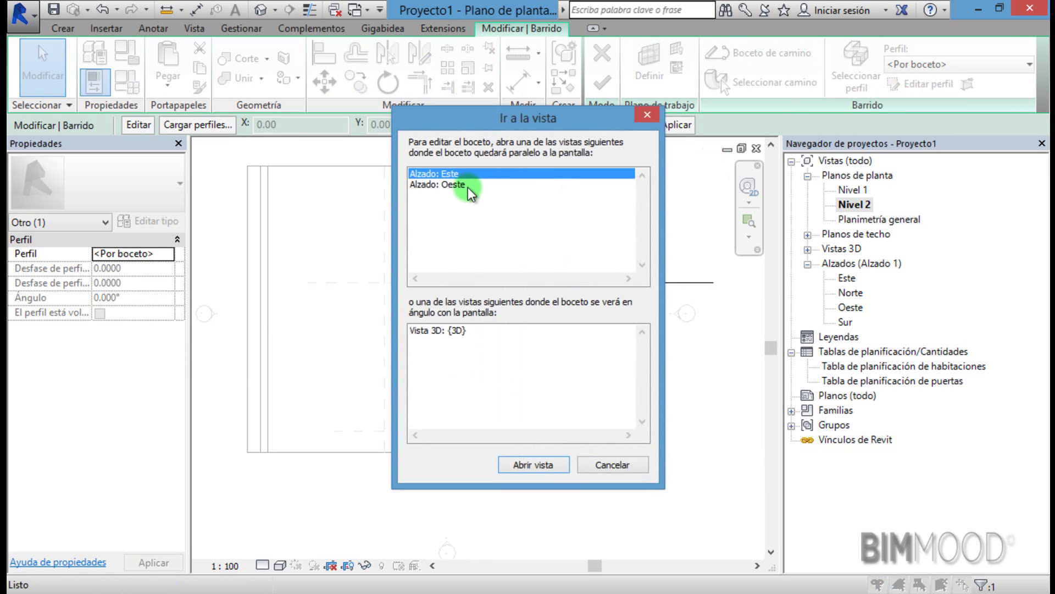
click(538, 464)
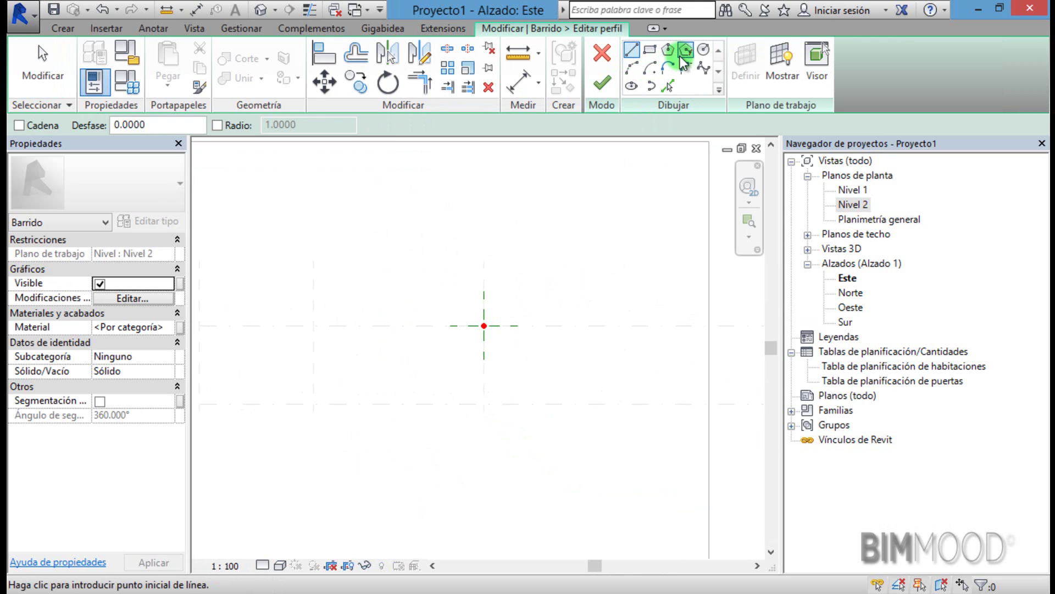
click(703, 49)
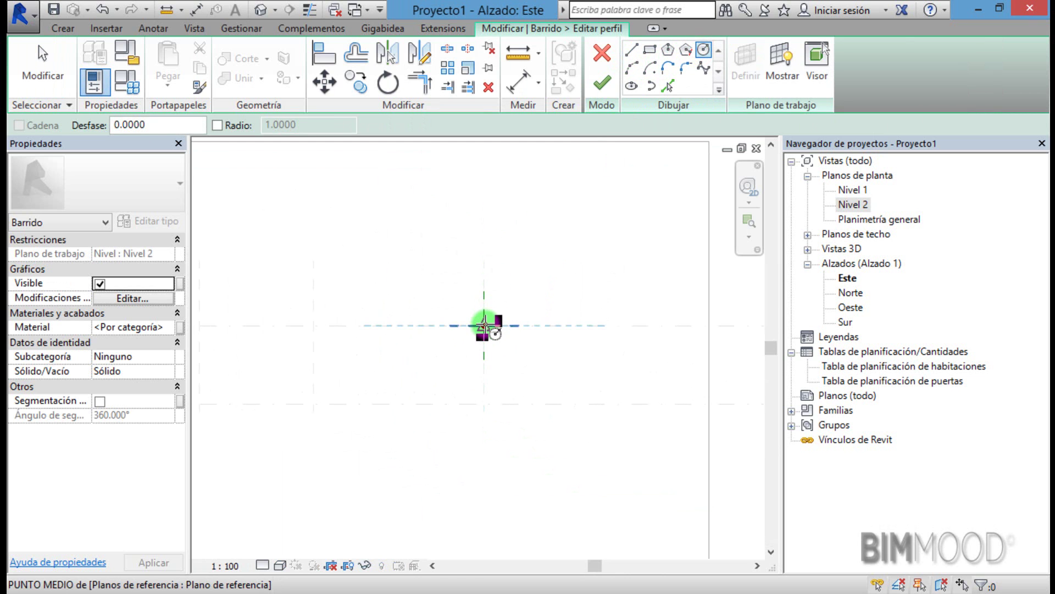
click(483, 325)
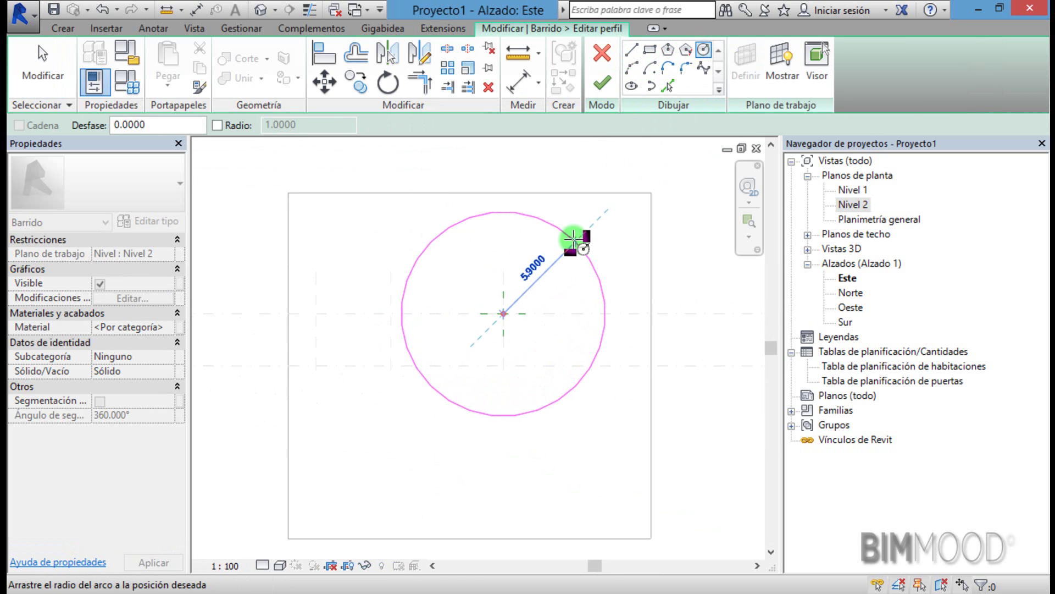
click(575, 239)
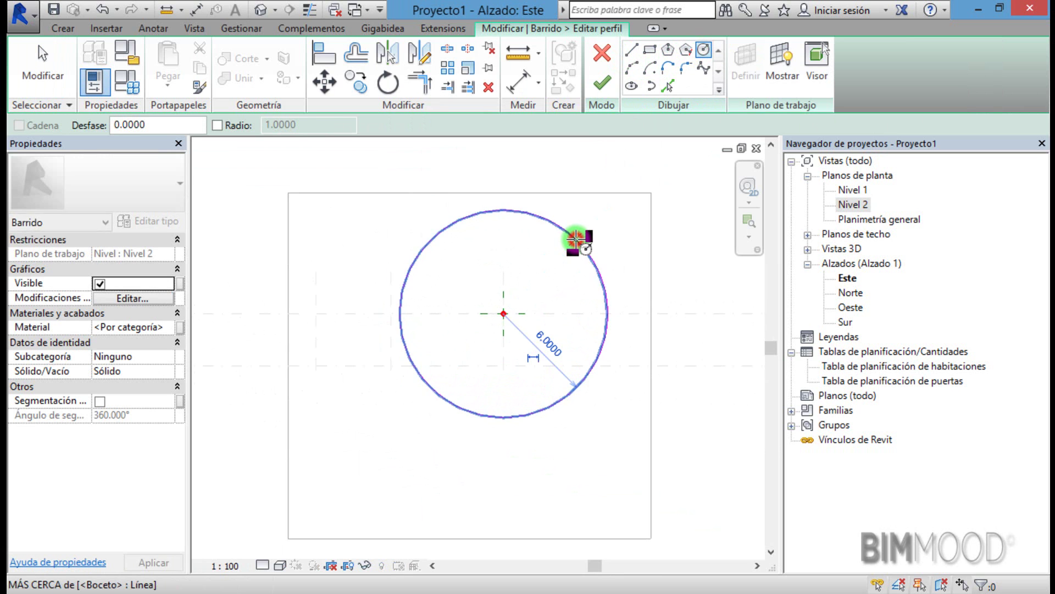
click(503, 314)
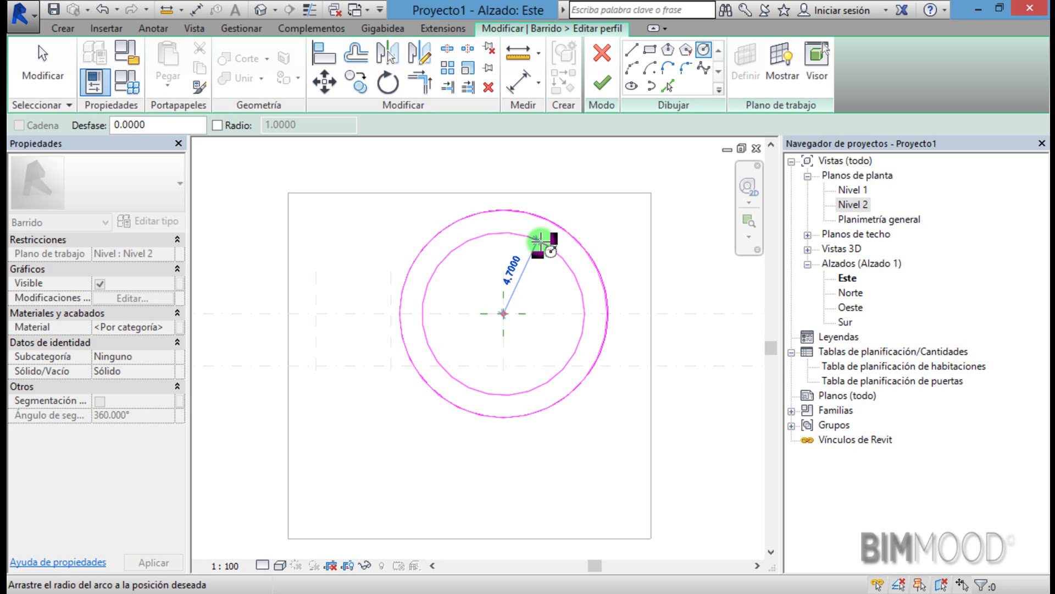
text(5.5)
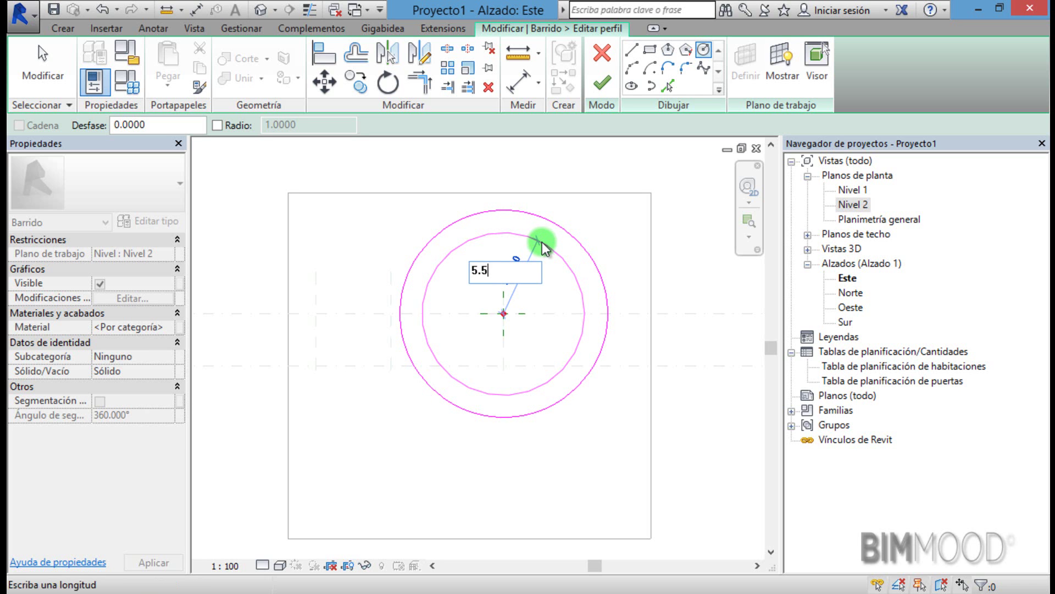
key(Return)
key(Escape)
key(Escape)
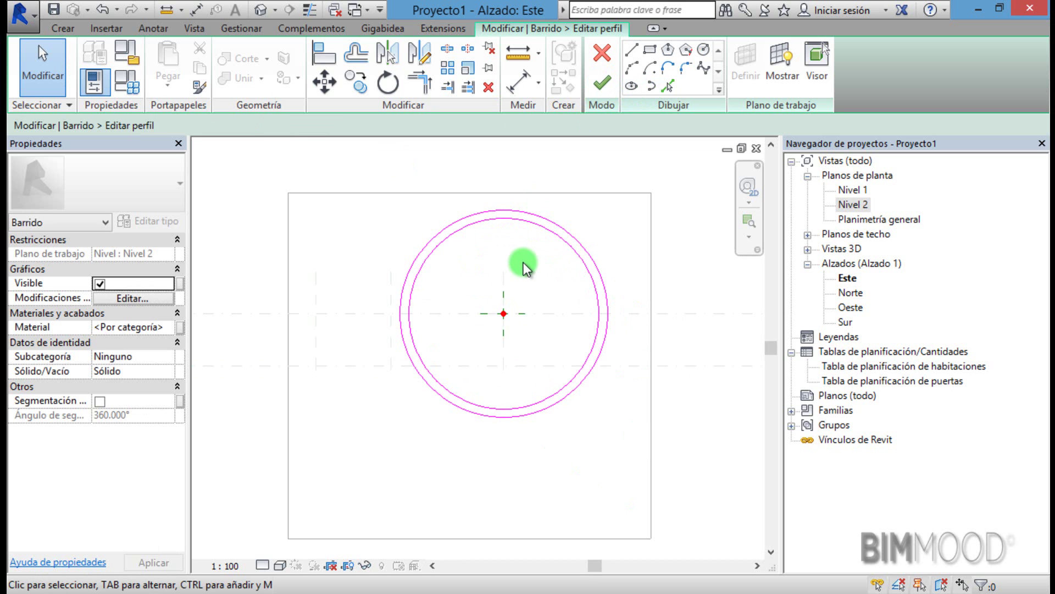
Delete the outer radius 6 circle and finish the profile
scroll(523, 262, up, 1)
scroll(523, 263, up, 1)
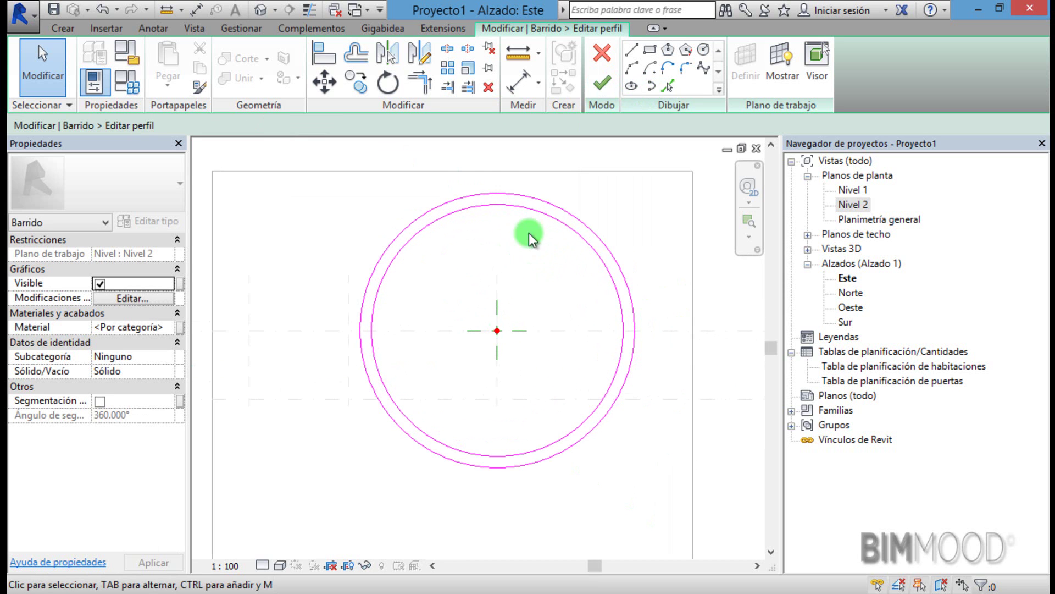
click(555, 208)
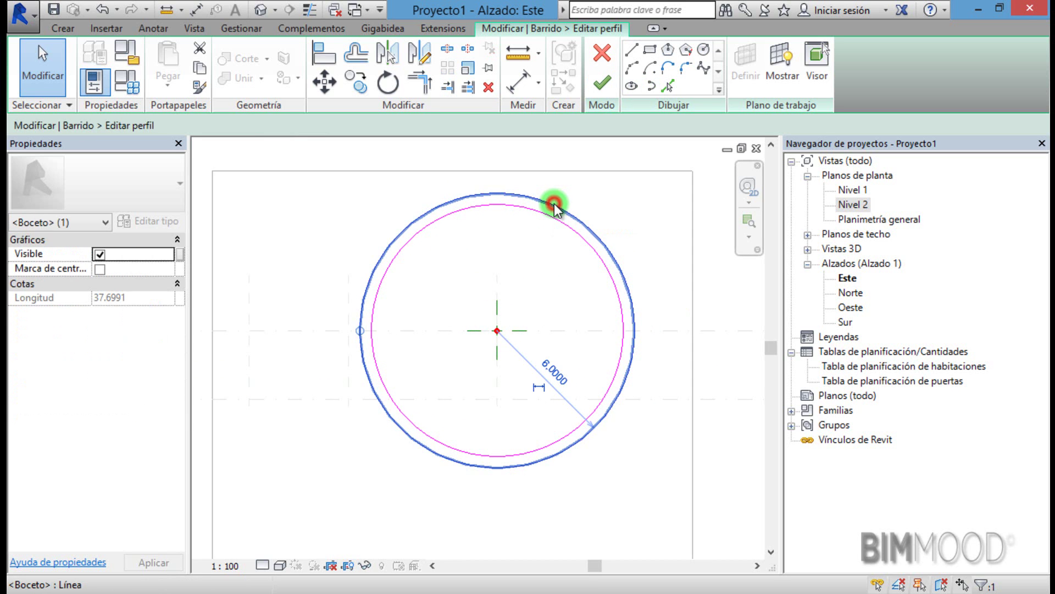
key(Delete)
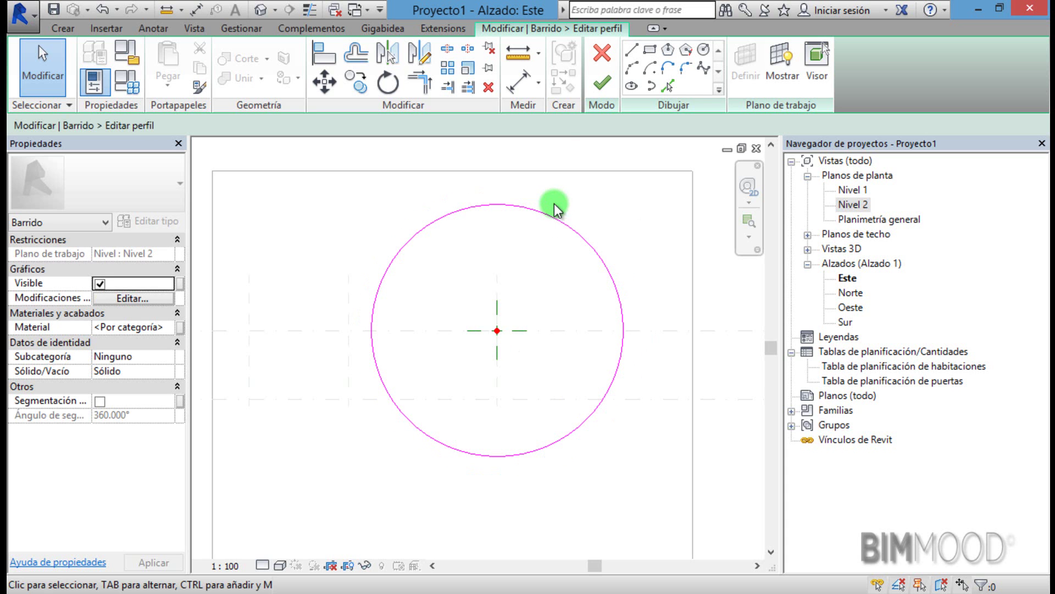
click(600, 85)
In the default 3D view, finish the horizontal branch sweep and orbit to a front view
scroll(527, 357, down, 3)
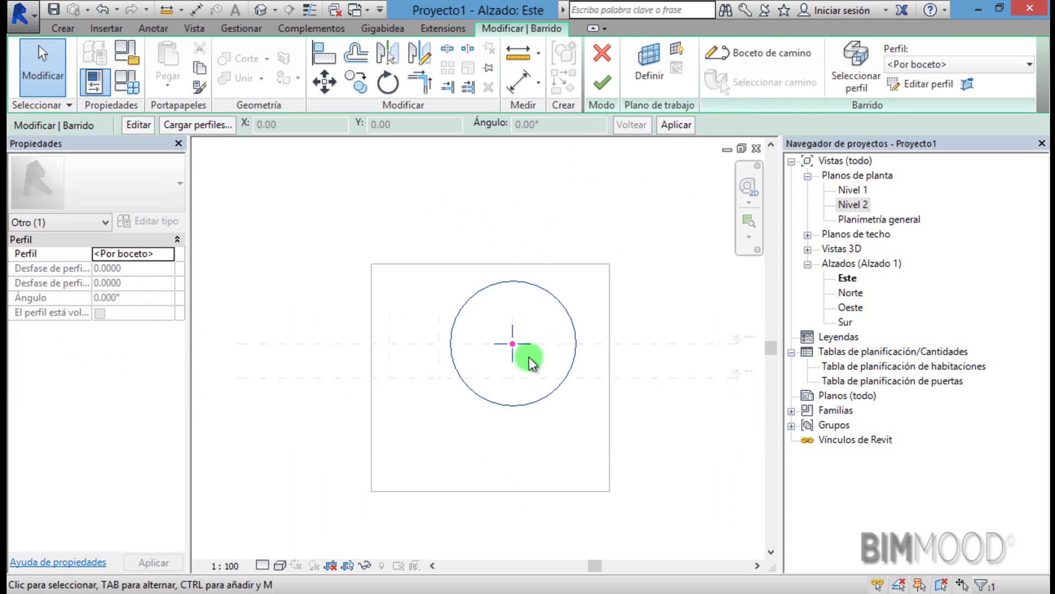
key(3)
key(d)
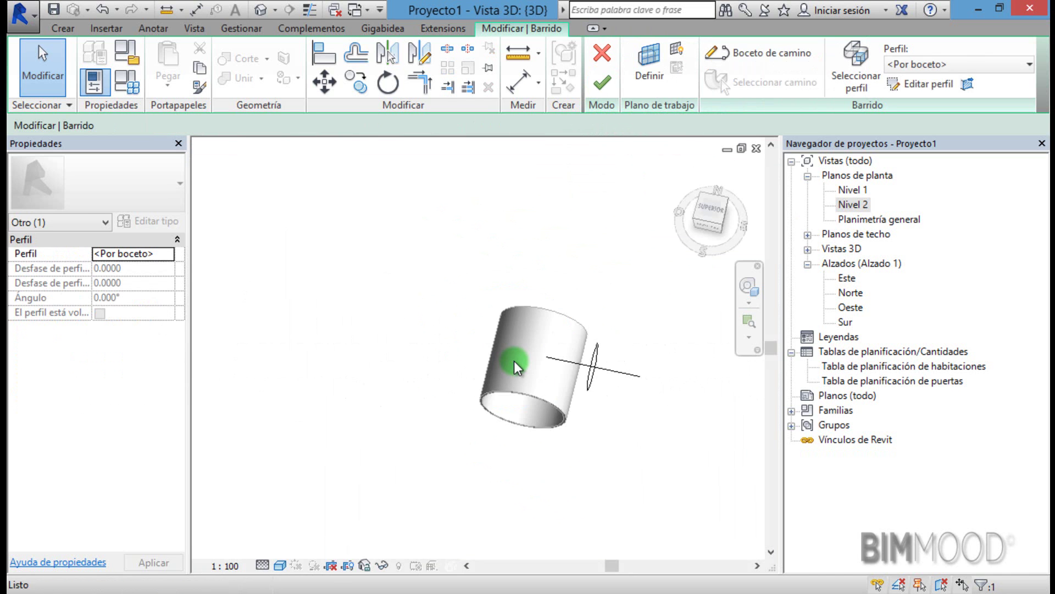
scroll(612, 379, up, 2)
scroll(596, 380, up, 3)
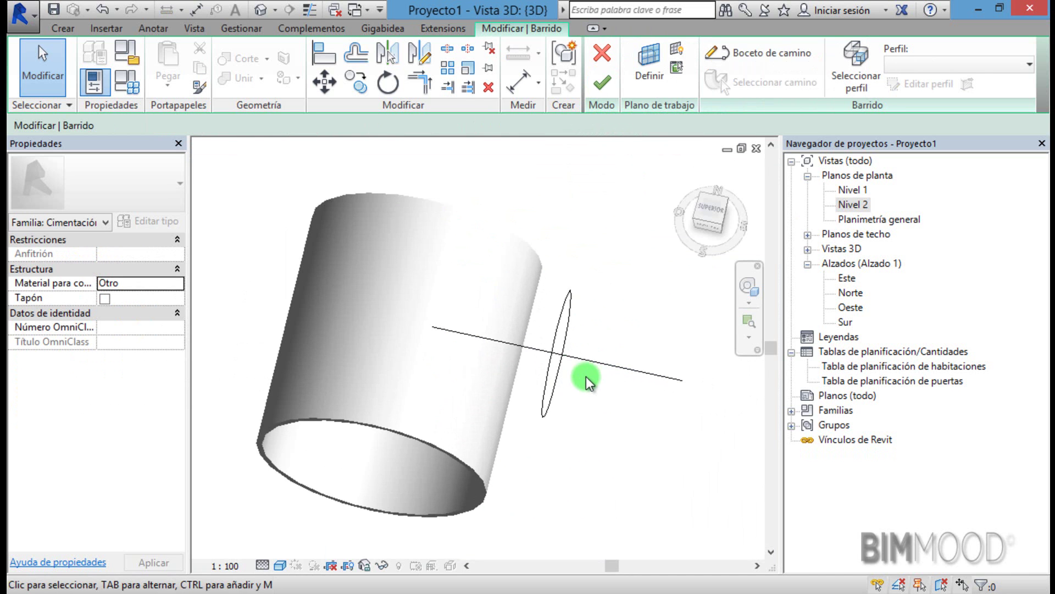
click(600, 93)
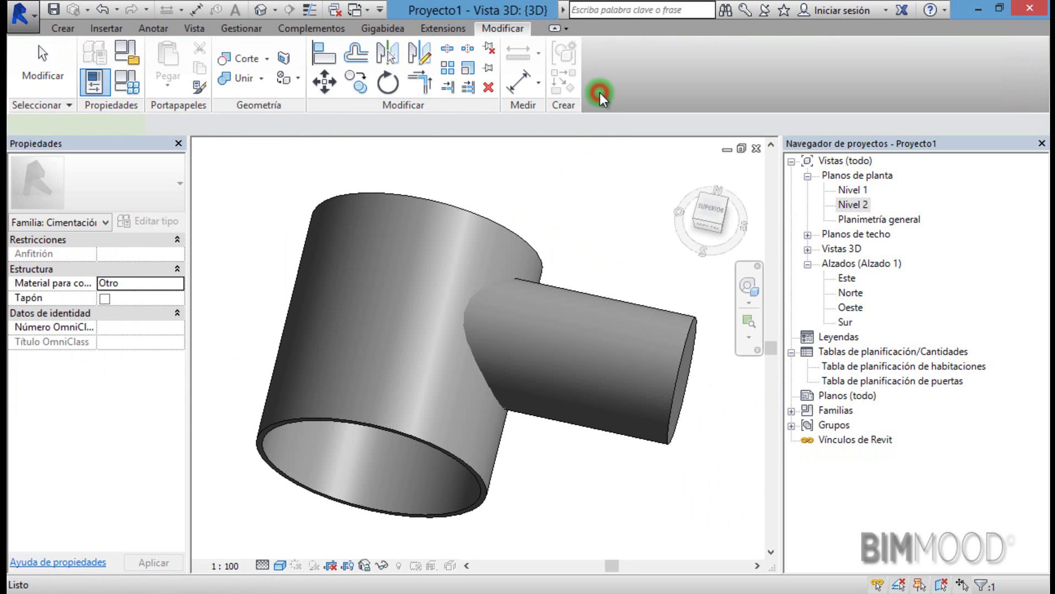
click(567, 401)
click(568, 452)
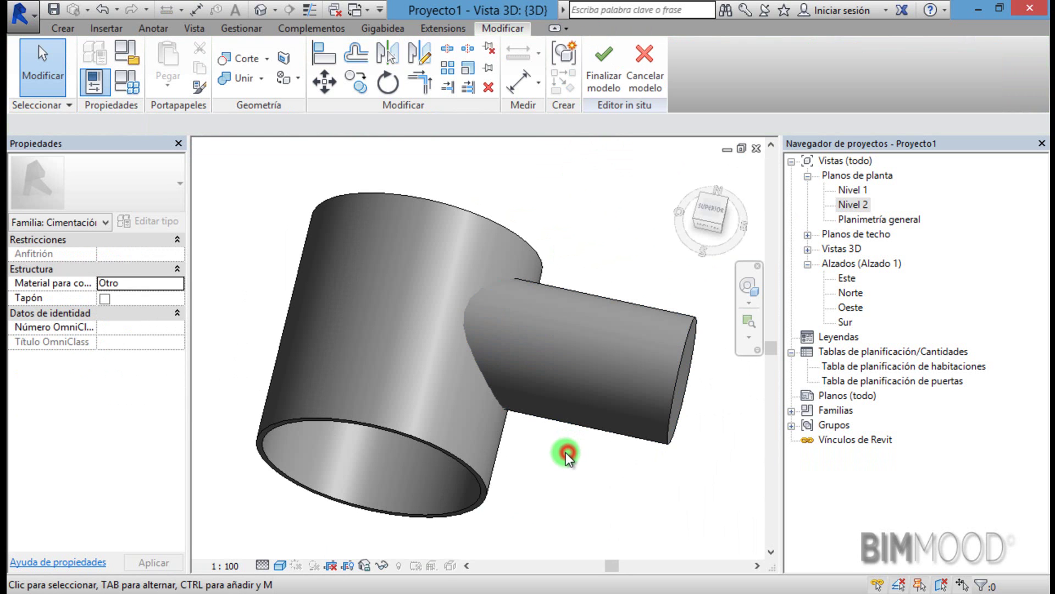
mouse_move(383, 486)
shift+middle_down()
mouse_move(468, 289)
mouse_move(396, 313)
mouse_move(384, 361)
mouse_move(245, 365)
mouse_move(229, 295)
mouse_move(306, 330)
mouse_move(436, 358)
mouse_move(447, 330)
mouse_move(397, 388)
shift+middle_up()
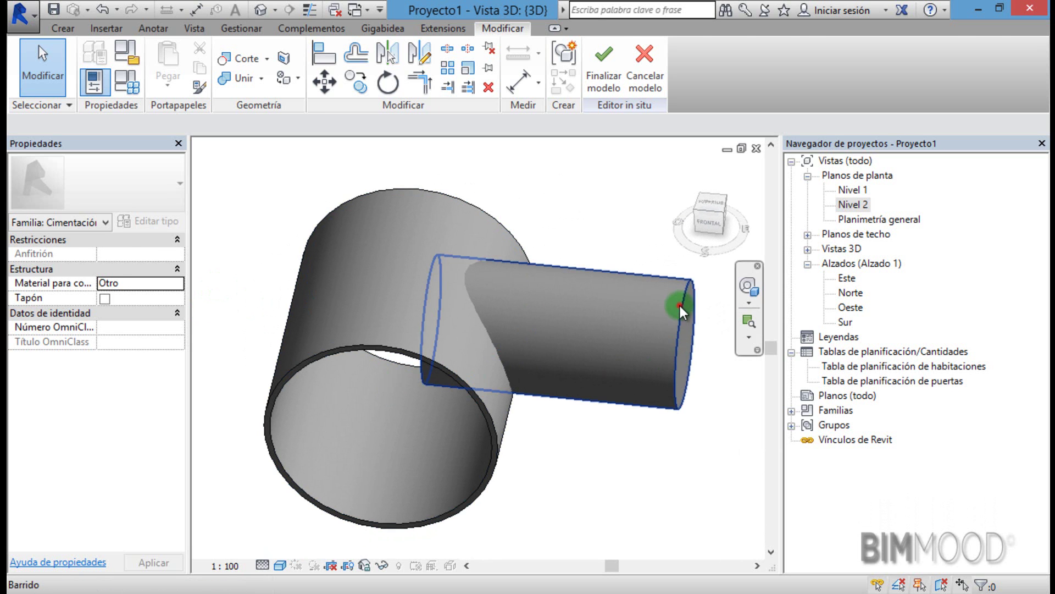
Change the horizontal tube sweep from Solid to Void in Properties
click(680, 305)
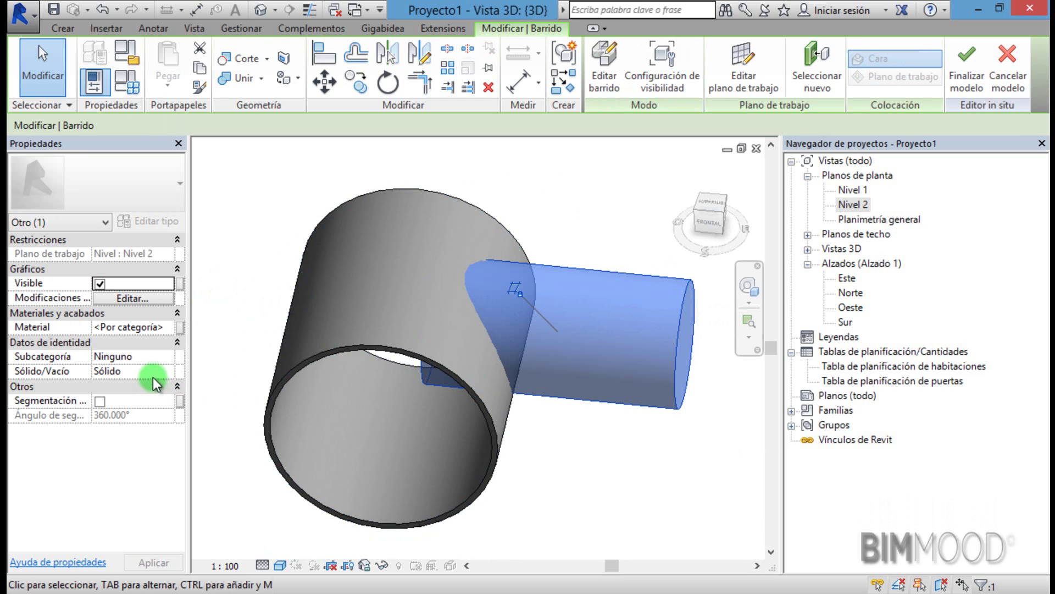
click(167, 370)
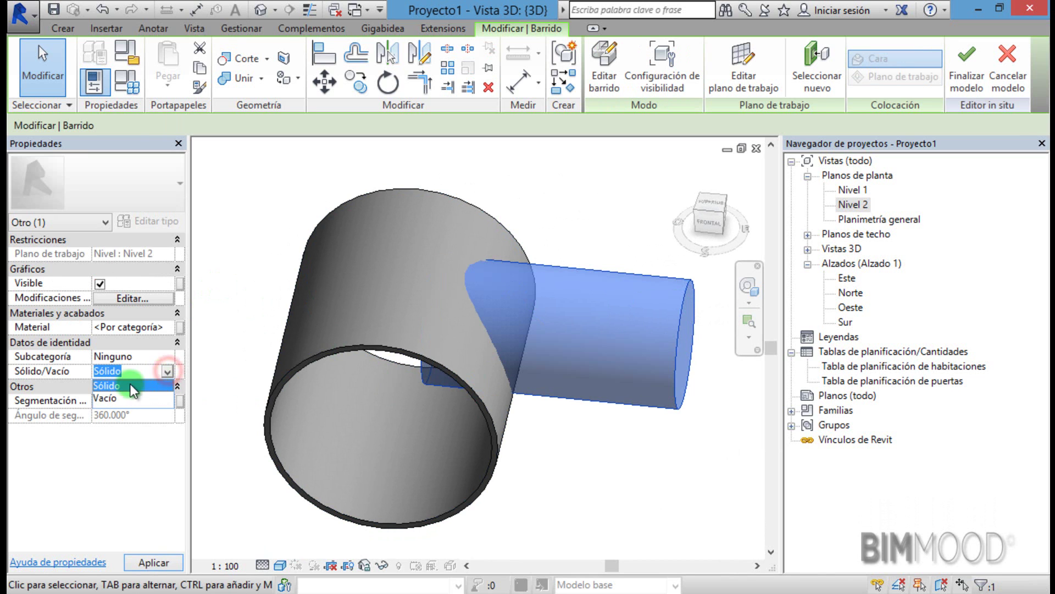
click(115, 395)
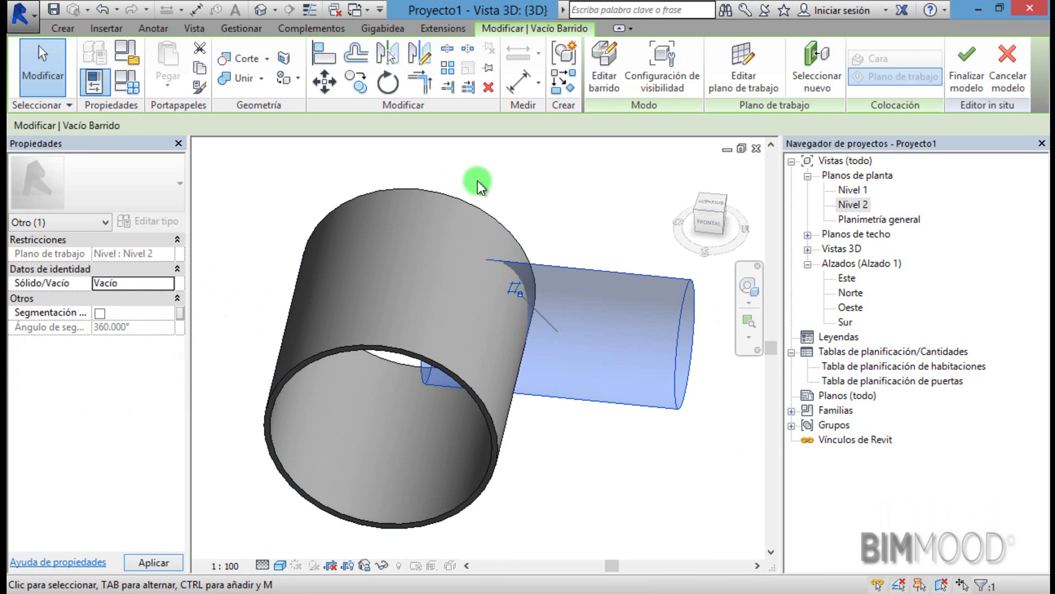
click(552, 187)
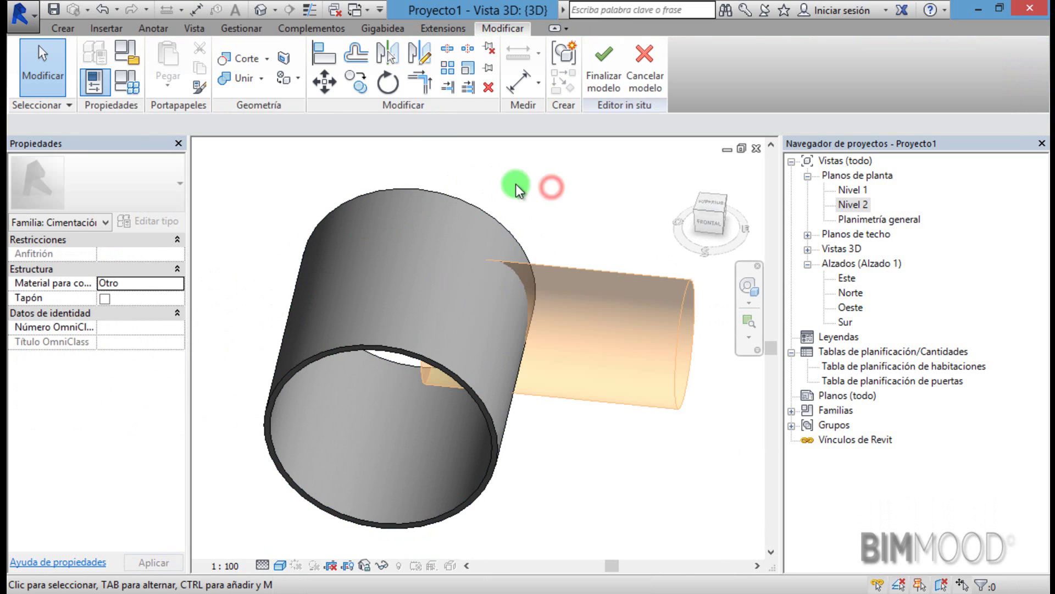
Use Cut Geometry with the void tube to cut a hole through the shaft wall
click(266, 59)
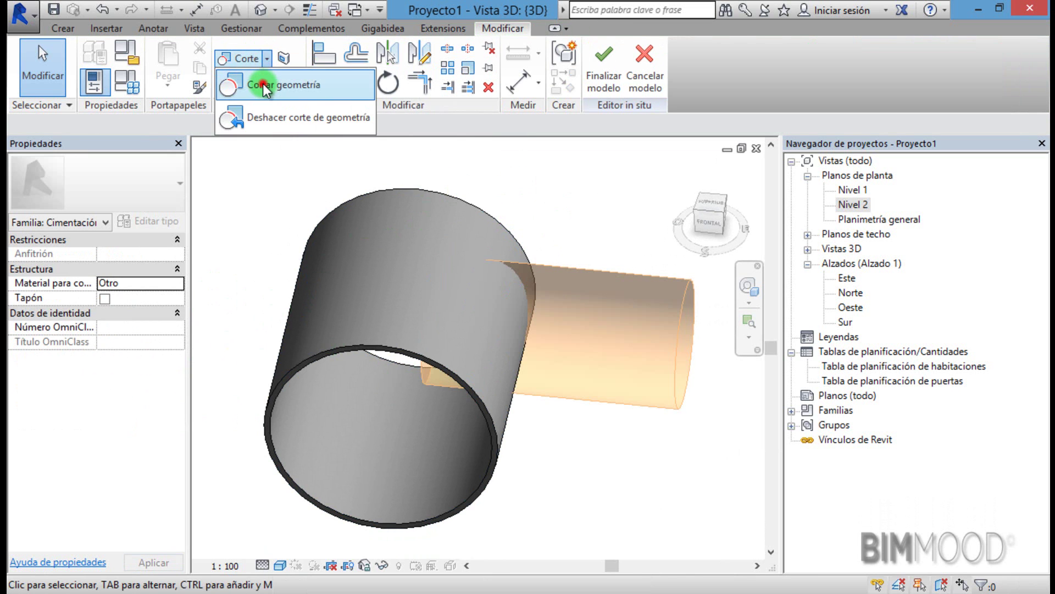
click(263, 84)
click(683, 303)
click(444, 387)
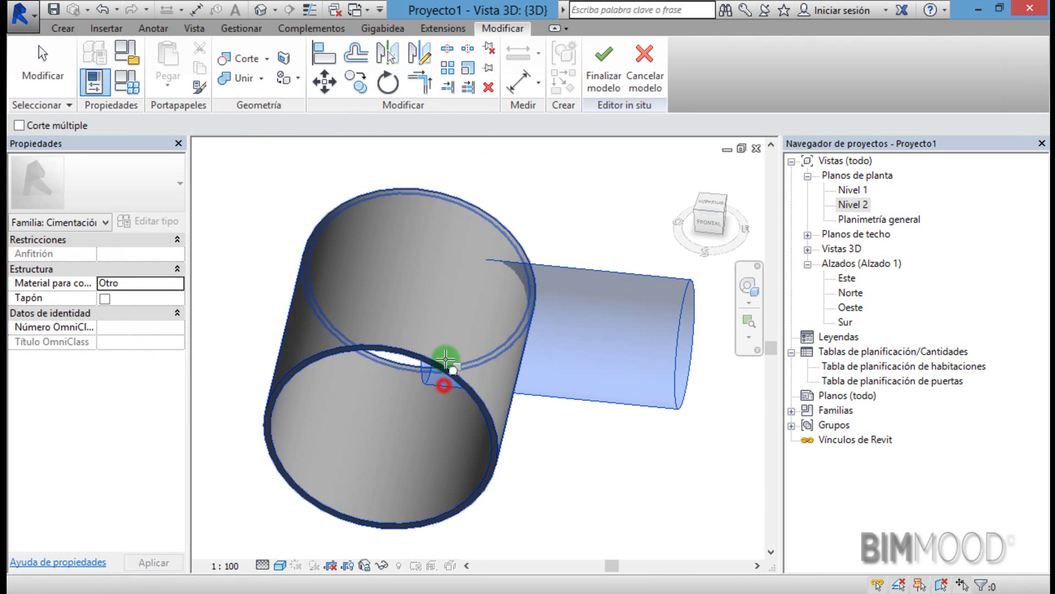
click(472, 203)
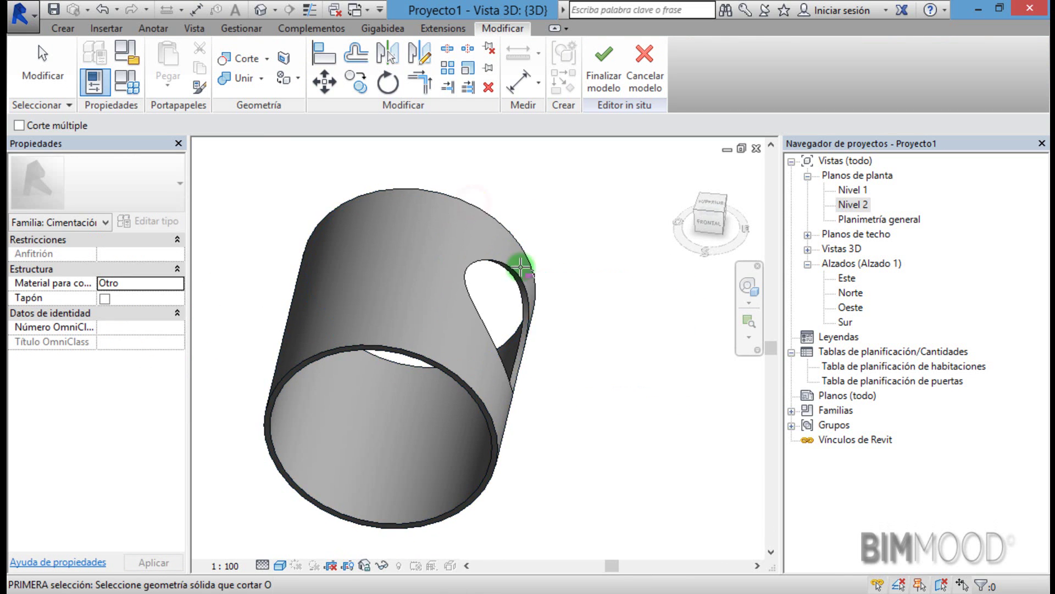
scroll(537, 379, down, 2)
mouse_move(546, 417)
shift+middle_down()
mouse_move(414, 417)
mouse_move(412, 371)
mouse_move(466, 358)
mouse_move(607, 402)
mouse_move(624, 348)
mouse_move(608, 384)
mouse_move(431, 384)
mouse_move(564, 422)
shift+middle_up()
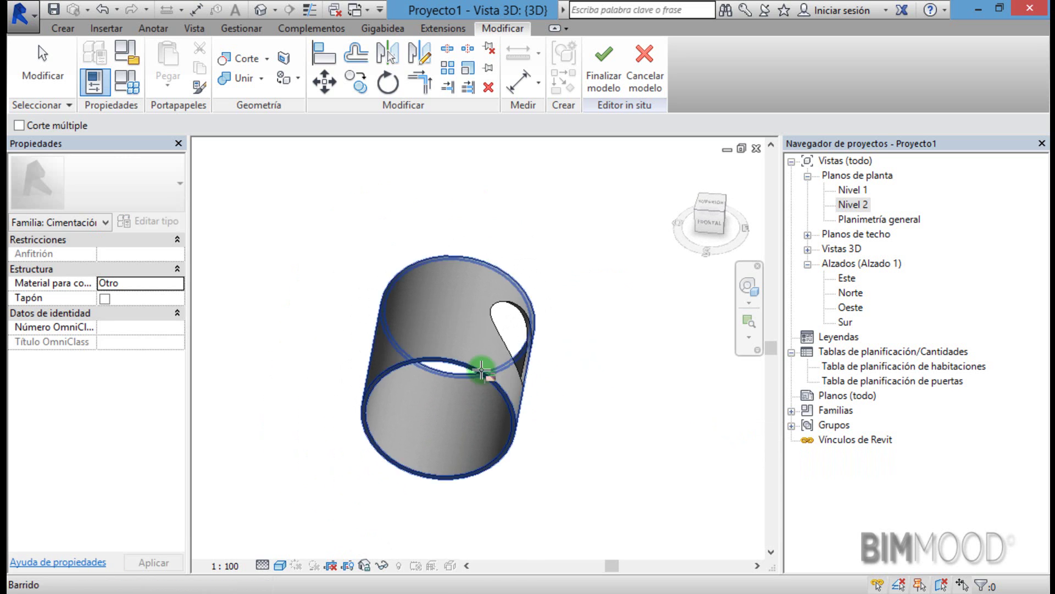
click(604, 84)
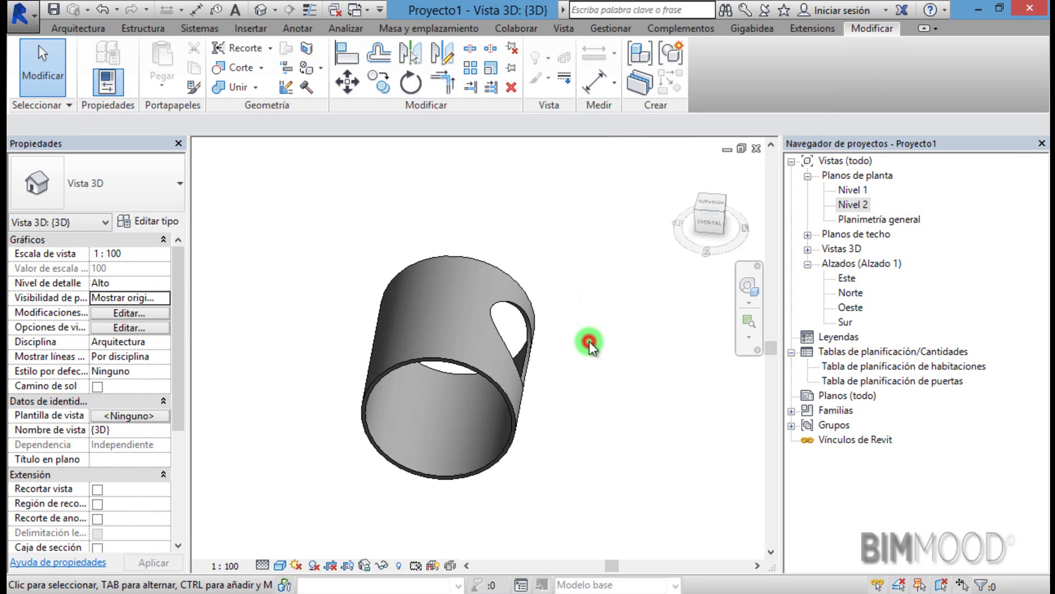
mouse_move(587, 325)
shift+middle_down()
mouse_move(599, 337)
mouse_move(603, 421)
shift+middle_up()
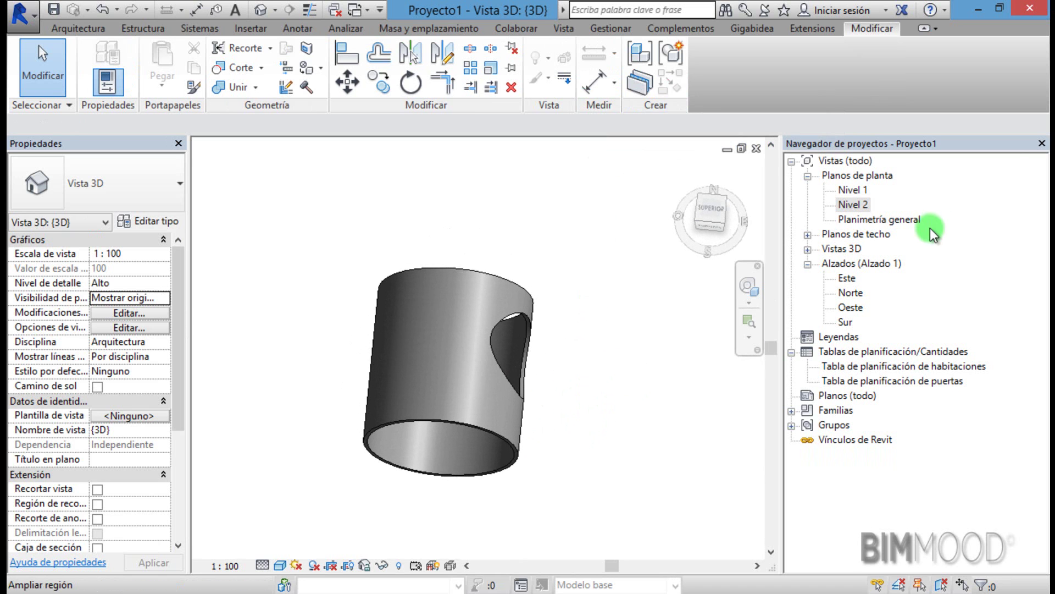
double_click(855, 204)
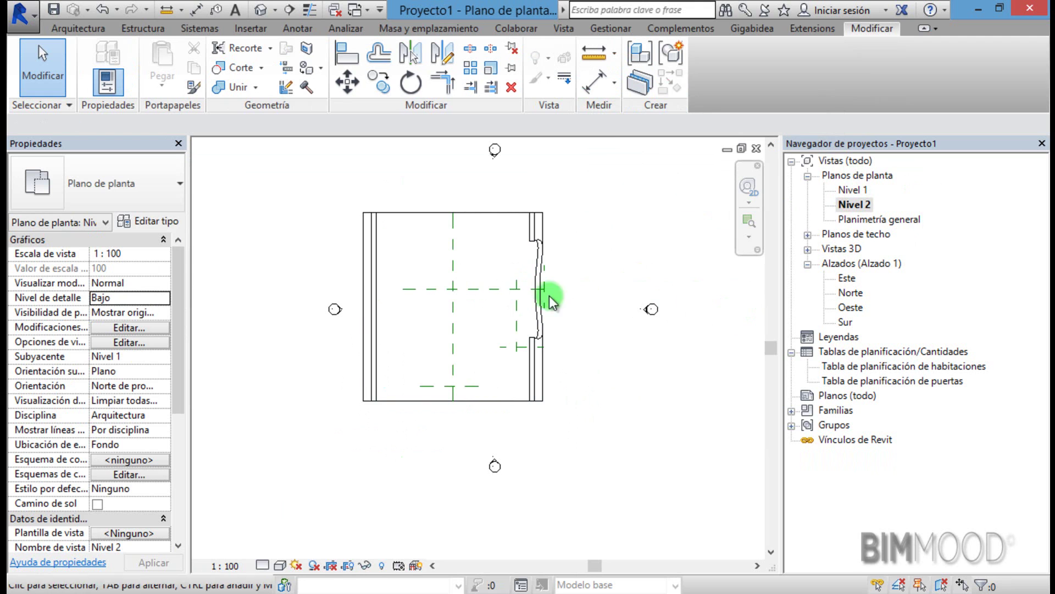
scroll(569, 295, down, 2)
scroll(606, 296, up, 1)
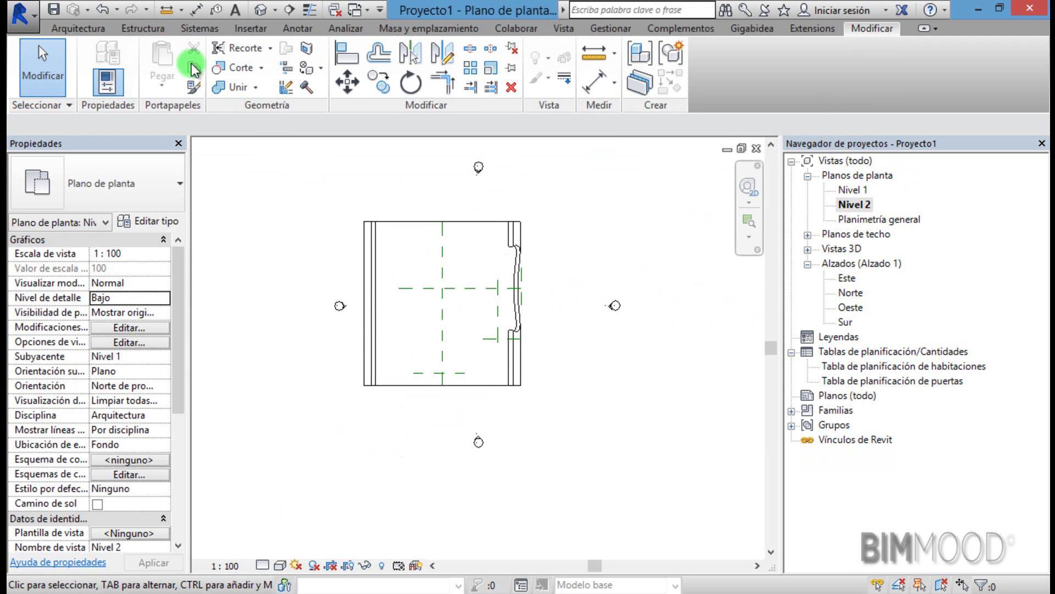
Start a Model In-Place family in the Cimentación estructural category
click(91, 30)
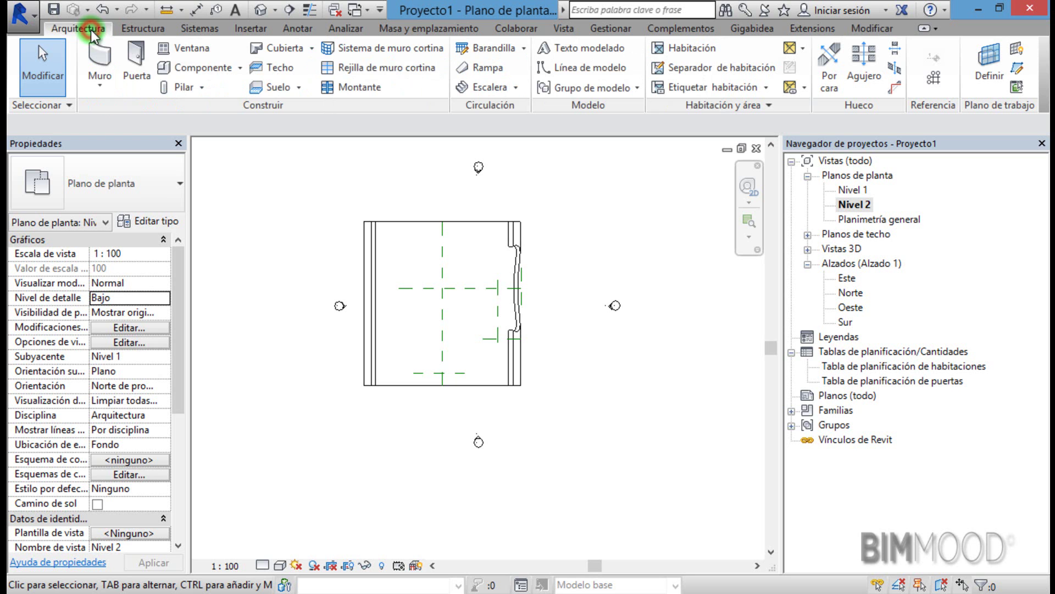
click(239, 68)
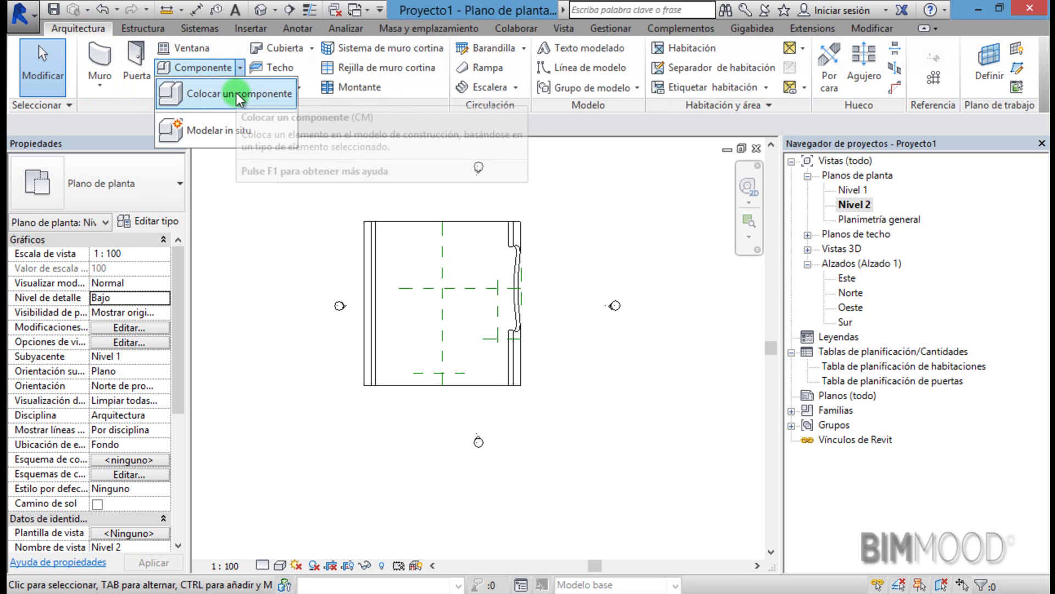
click(236, 93)
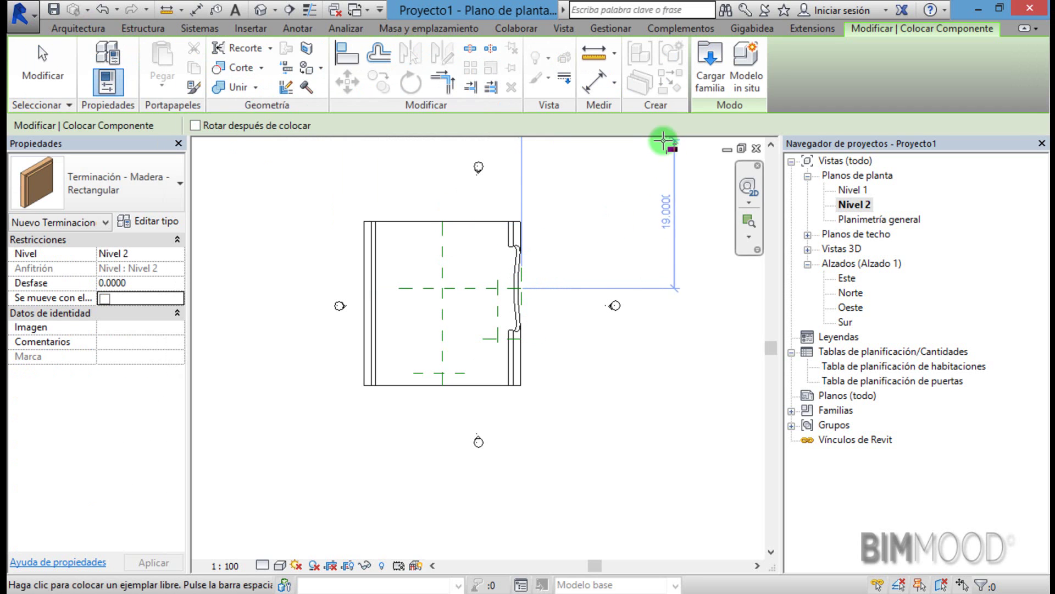
click(94, 28)
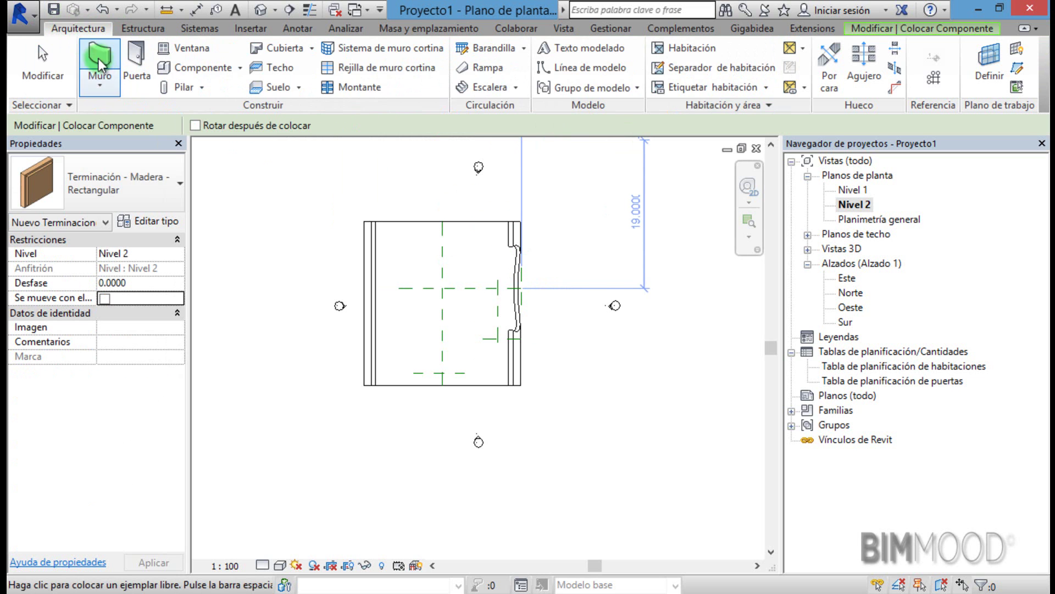
click(240, 67)
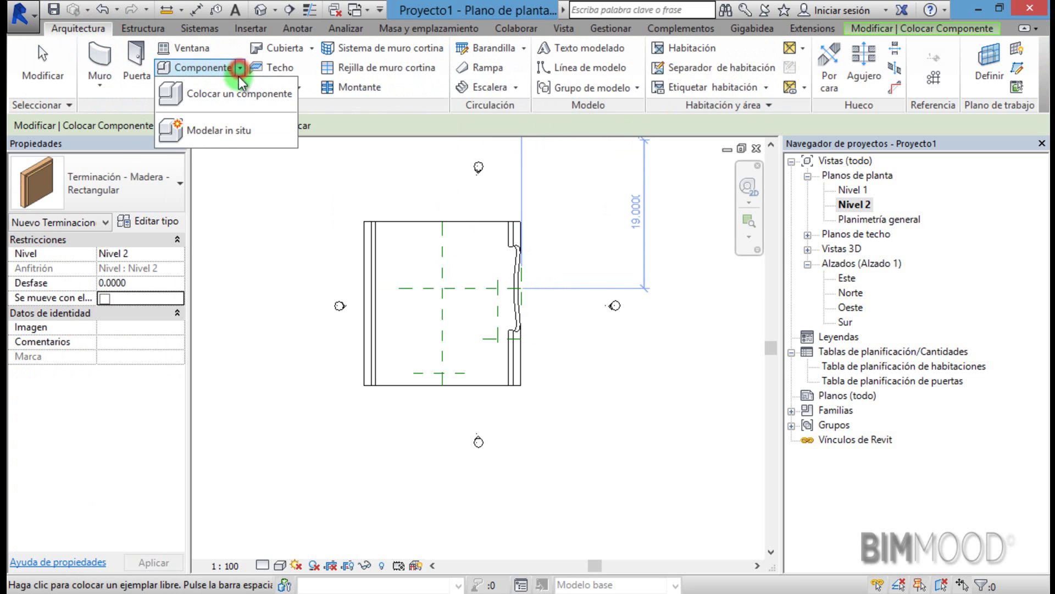
click(236, 130)
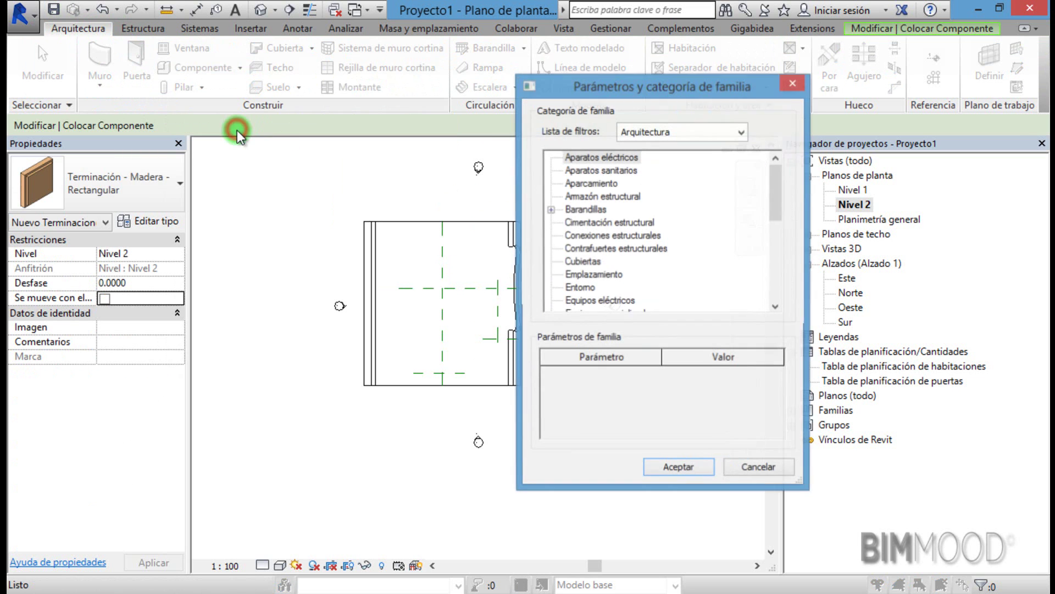
click(601, 224)
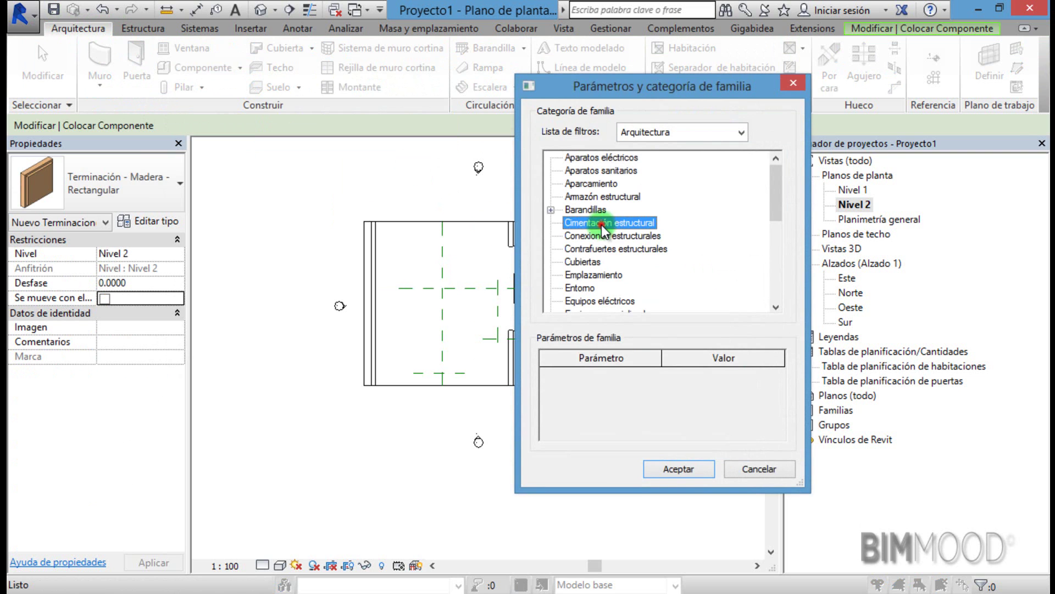
click(691, 470)
Name the in-place family 'galeria 1' and enter its modelling editor
click(347, 316)
drag(347, 316, 201, 311)
click(337, 321)
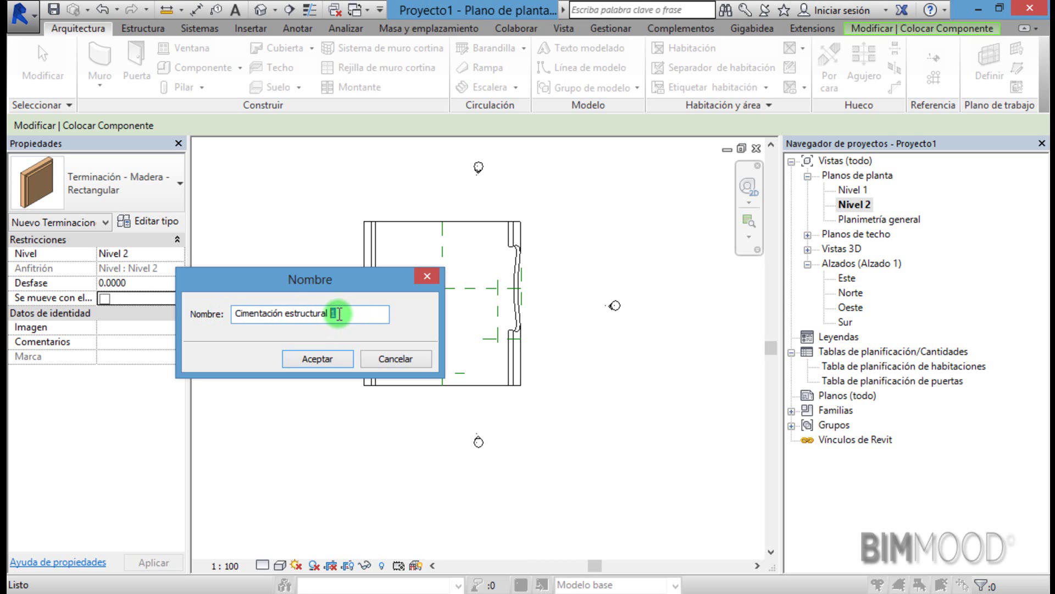
drag(338, 313, 166, 314)
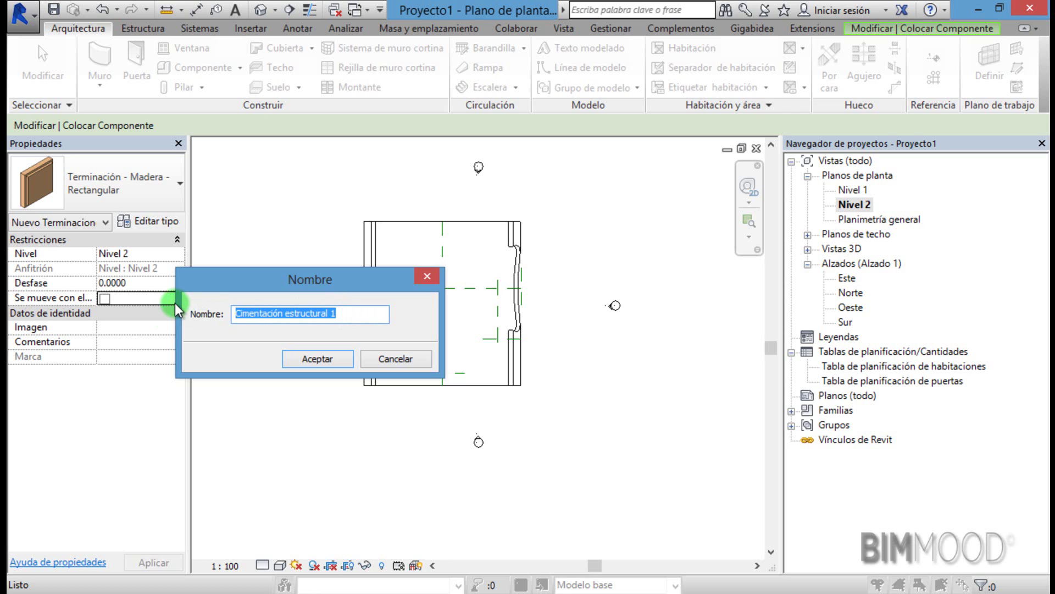
text(galeria )
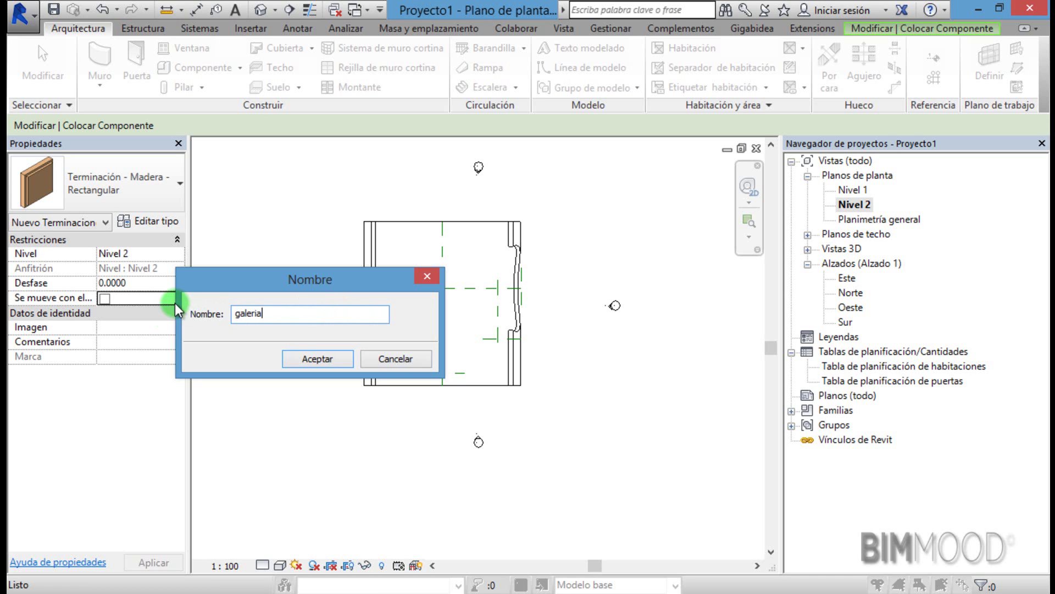
text(1)
click(328, 357)
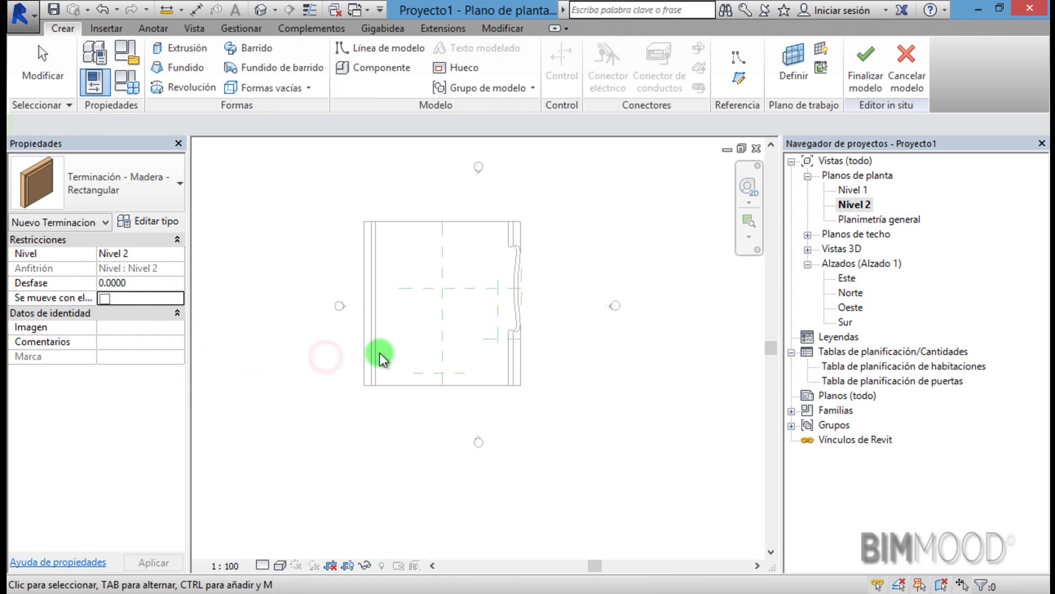
click(397, 75)
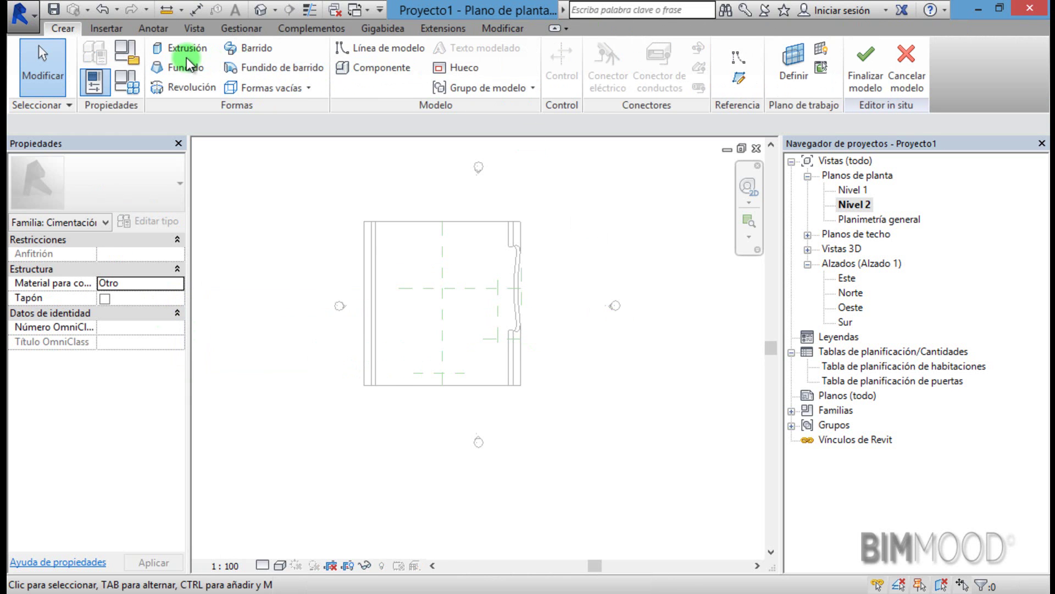
Create a Barrido whose path is the picked horizontal reference plane
click(252, 54)
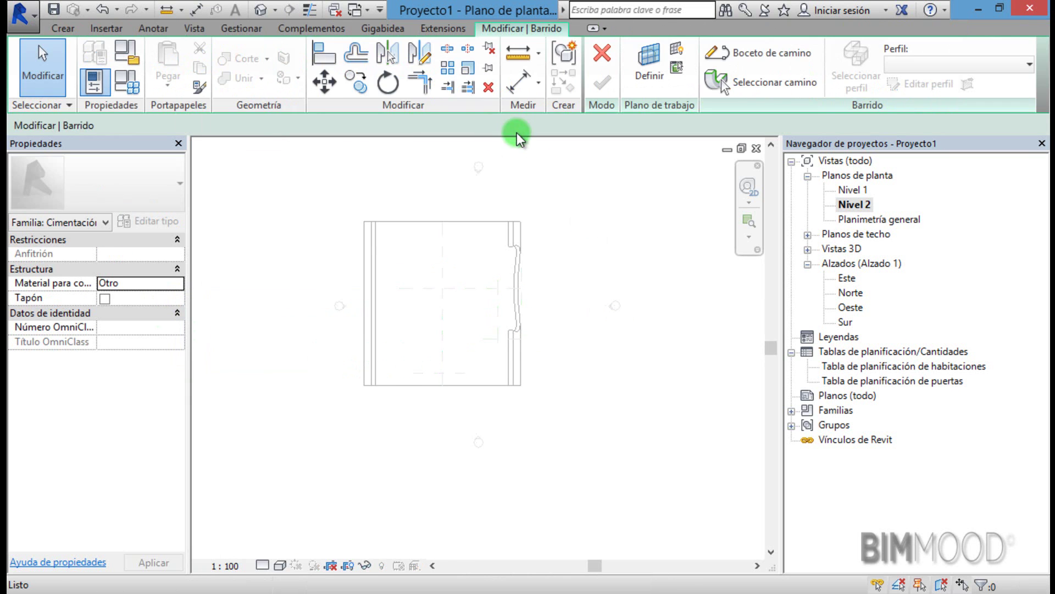
click(732, 58)
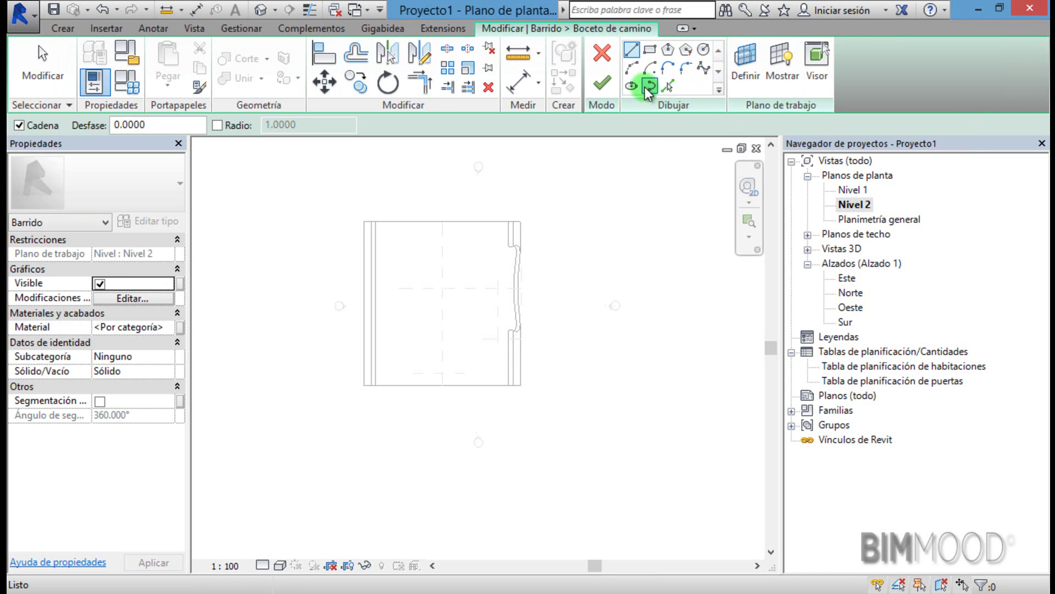
click(668, 85)
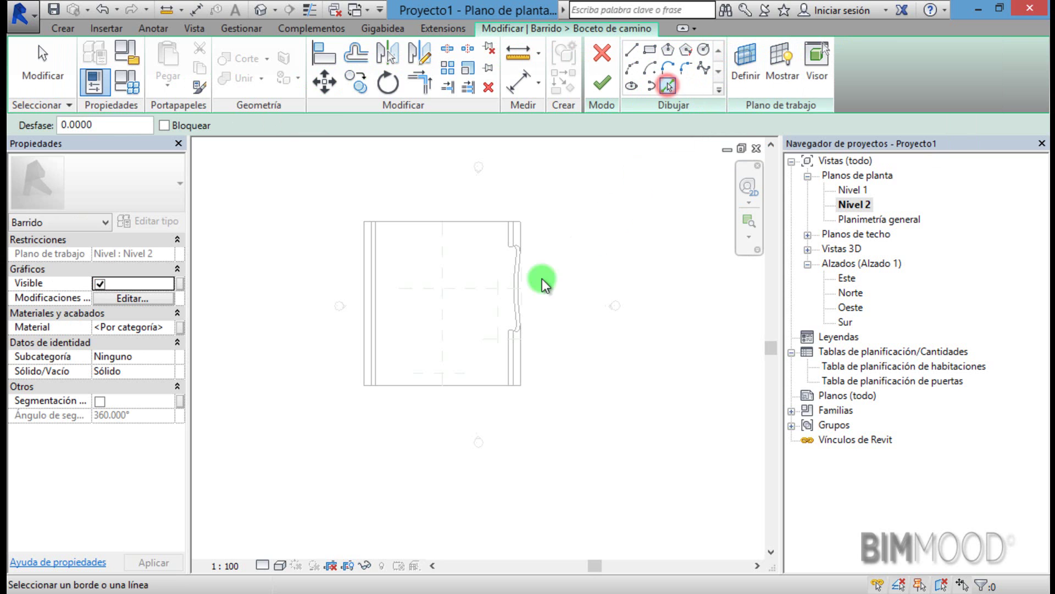
click(484, 289)
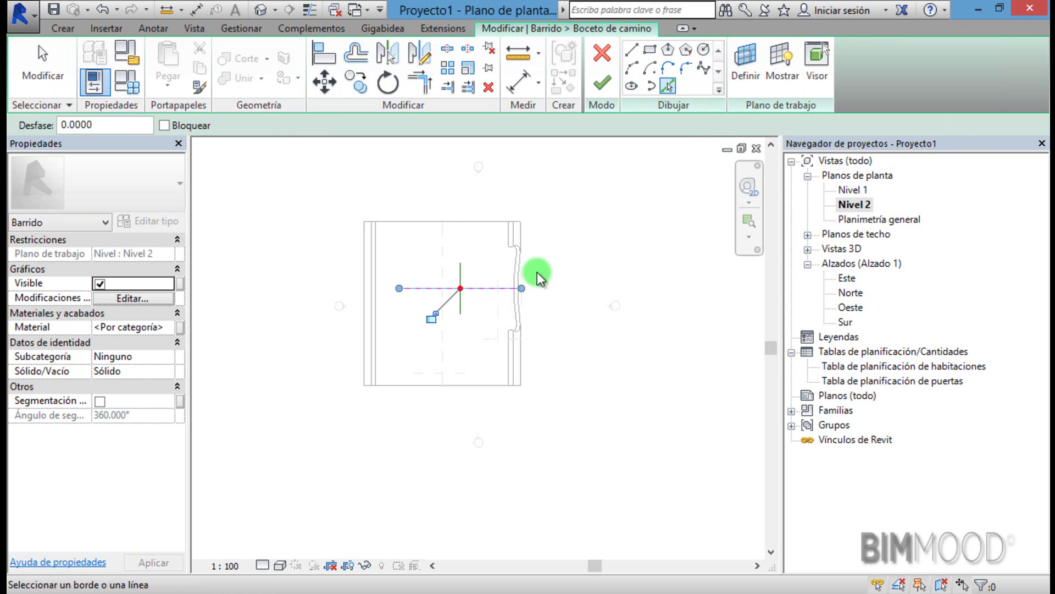
click(602, 88)
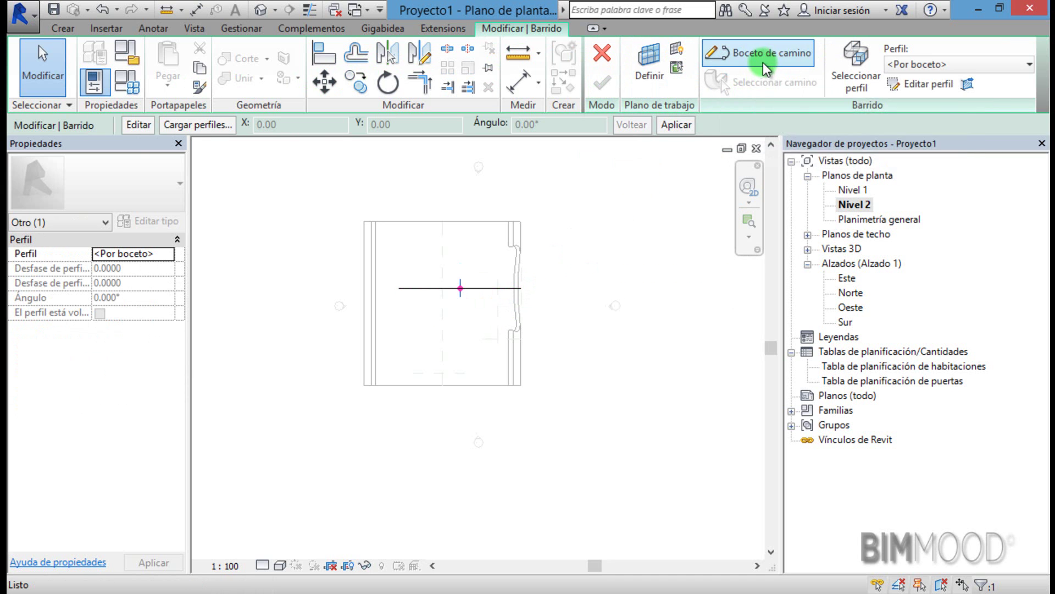
In Alzado: Este, draw concentric profile circles of radius 5.5 and 6.1 at the planes' intersection
click(942, 84)
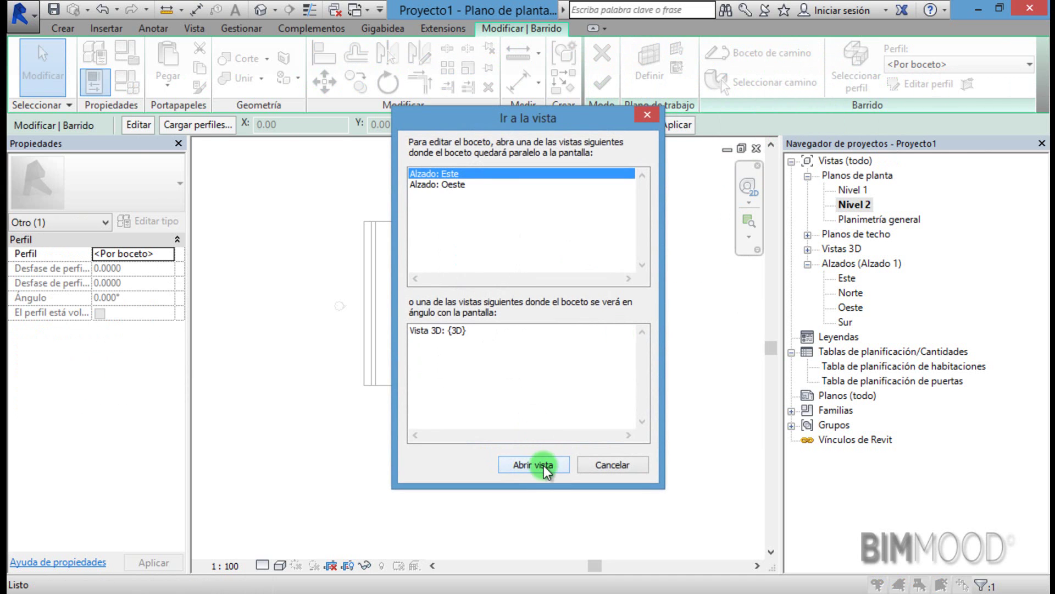
click(543, 465)
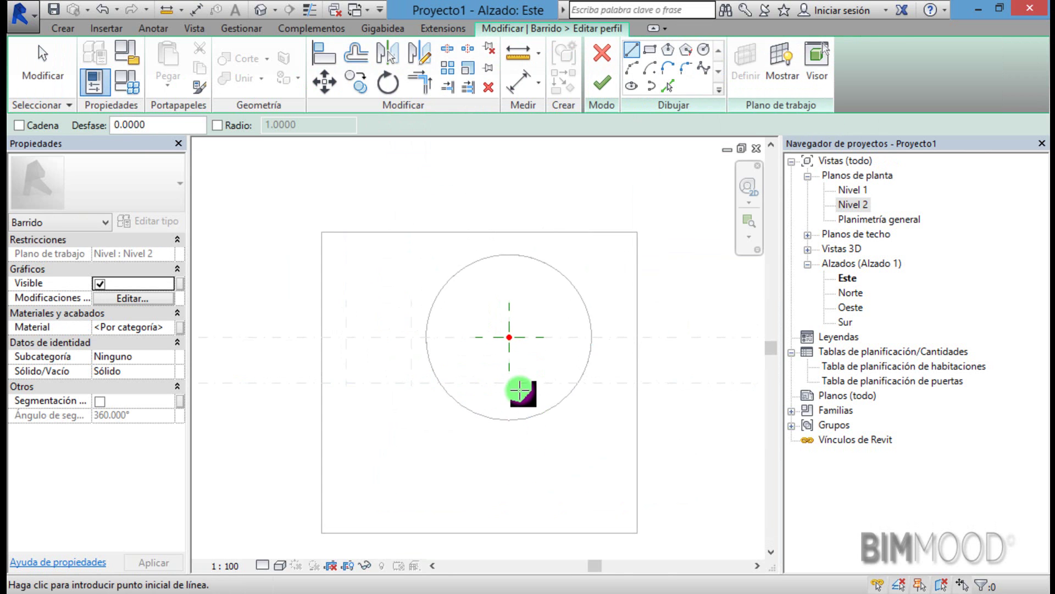
scroll(517, 385, up, 2)
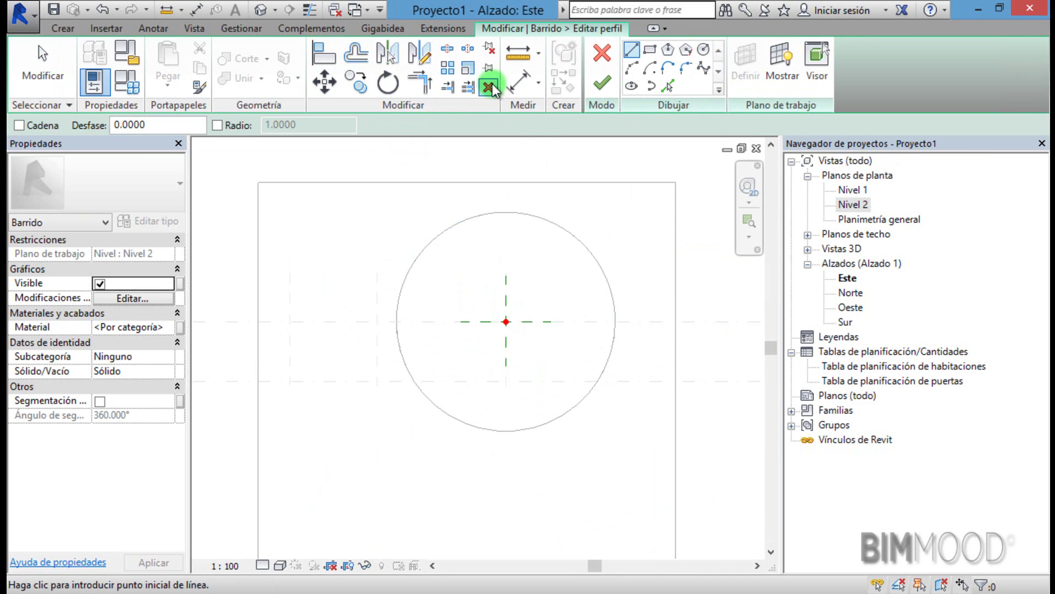
click(704, 51)
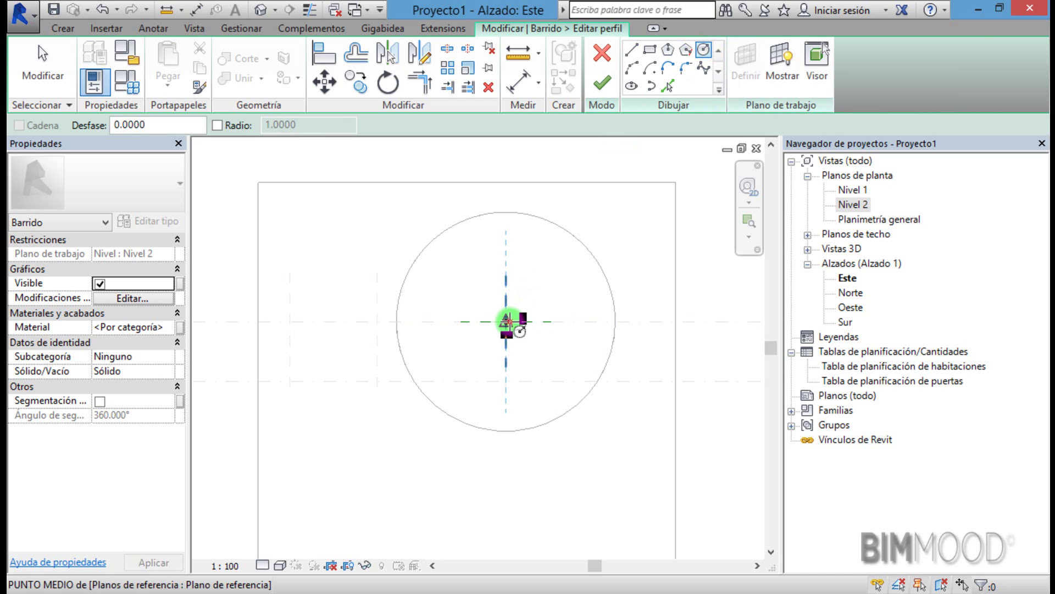
click(506, 322)
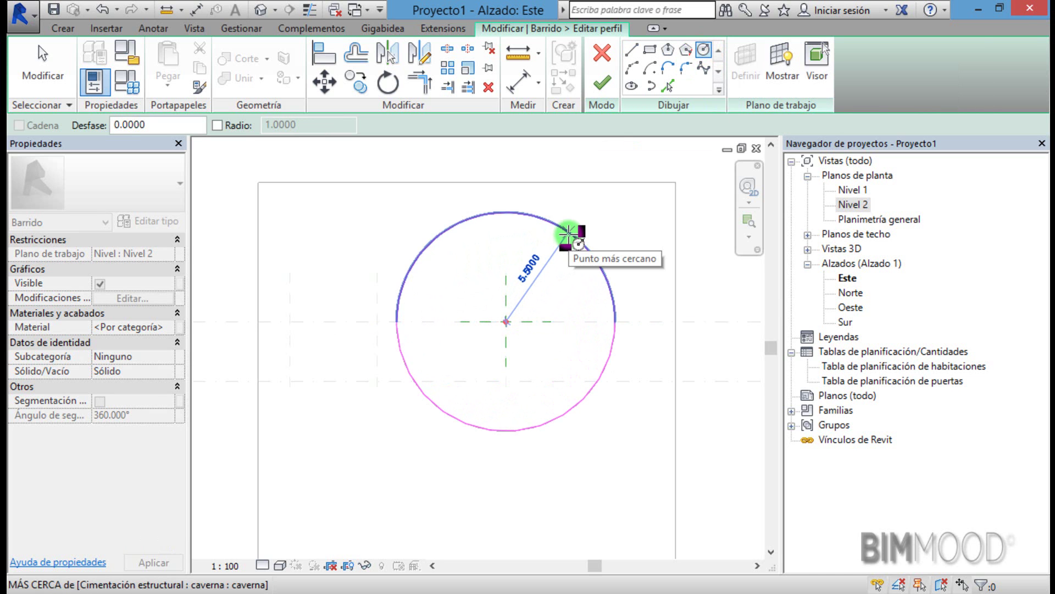
click(567, 233)
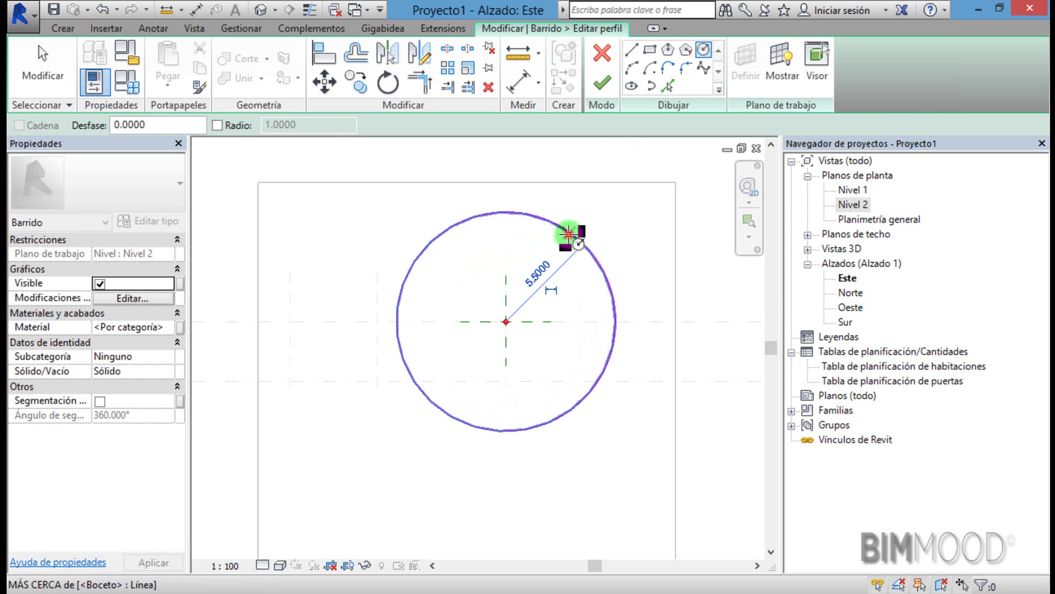
click(506, 322)
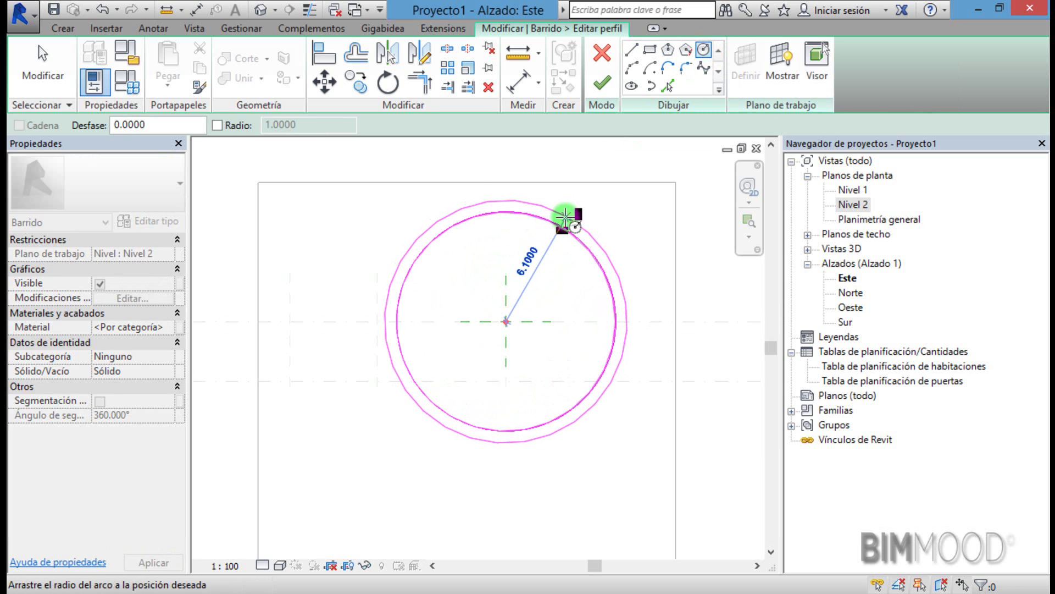
click(566, 218)
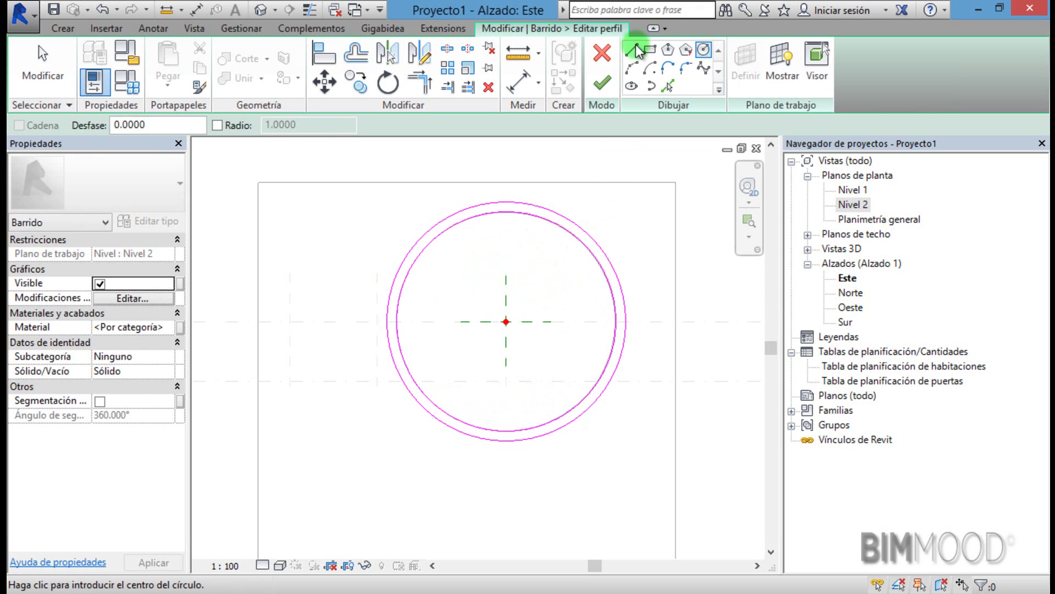
click(600, 83)
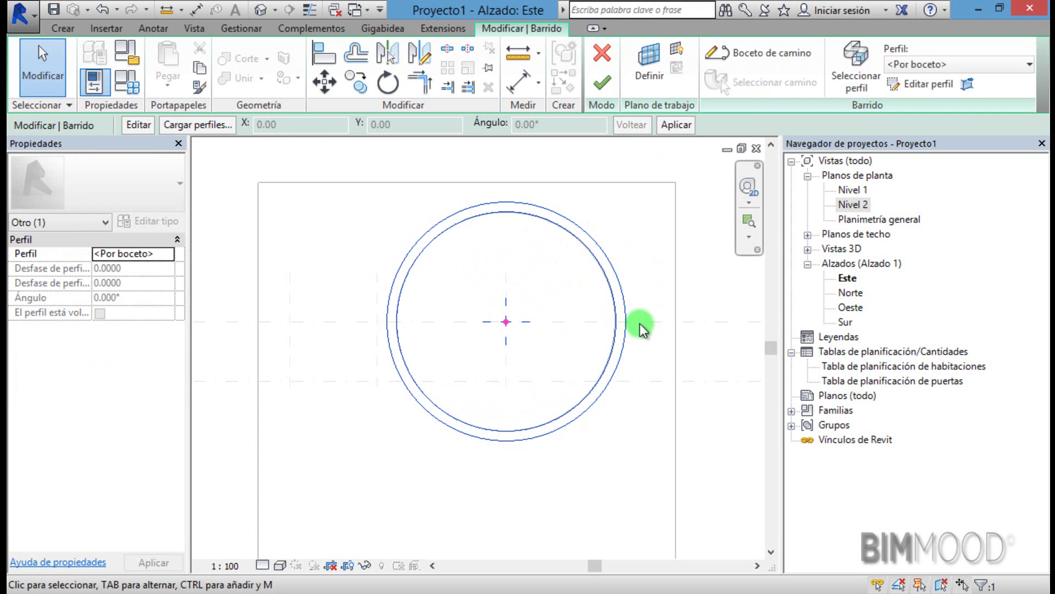
Finish the hollow tube sweep in the 3D view and clear the selection
key(3)
key(d)
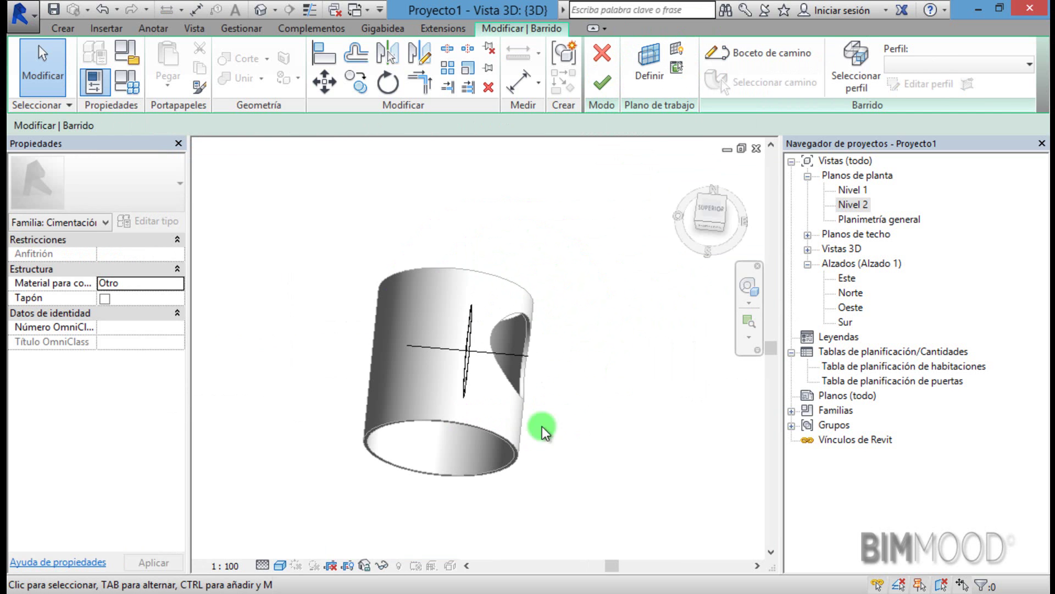
mouse_move(479, 439)
shift+middle_down()
mouse_move(465, 432)
mouse_move(473, 372)
shift+middle_up()
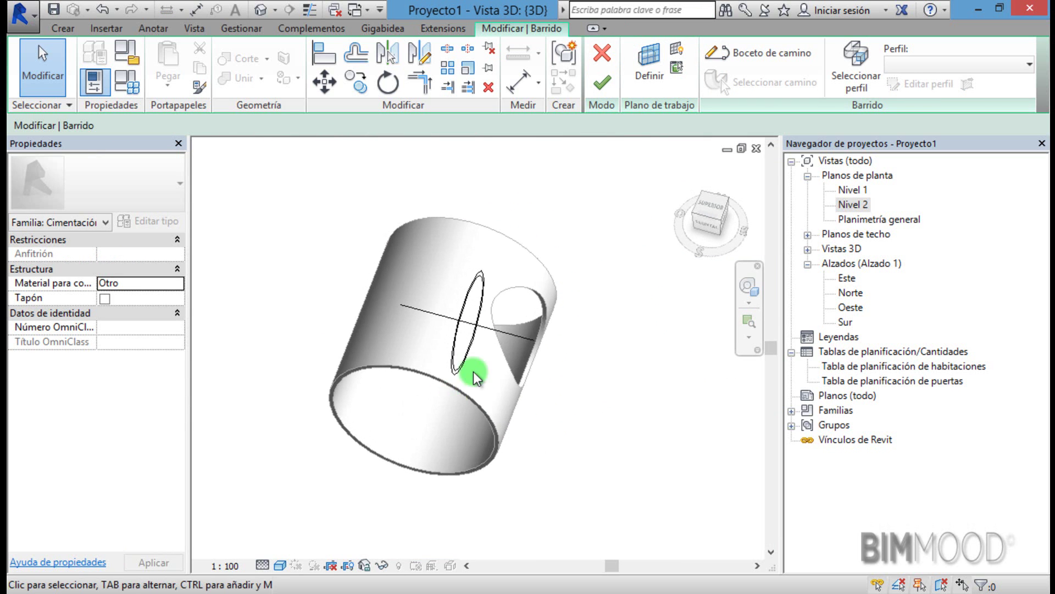
click(601, 78)
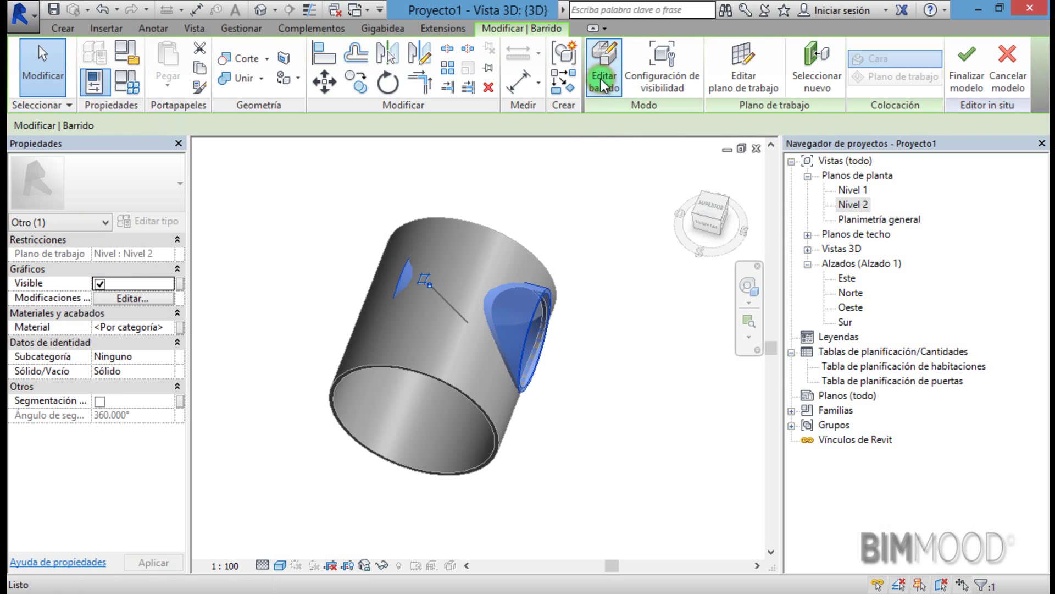
click(612, 420)
click(589, 430)
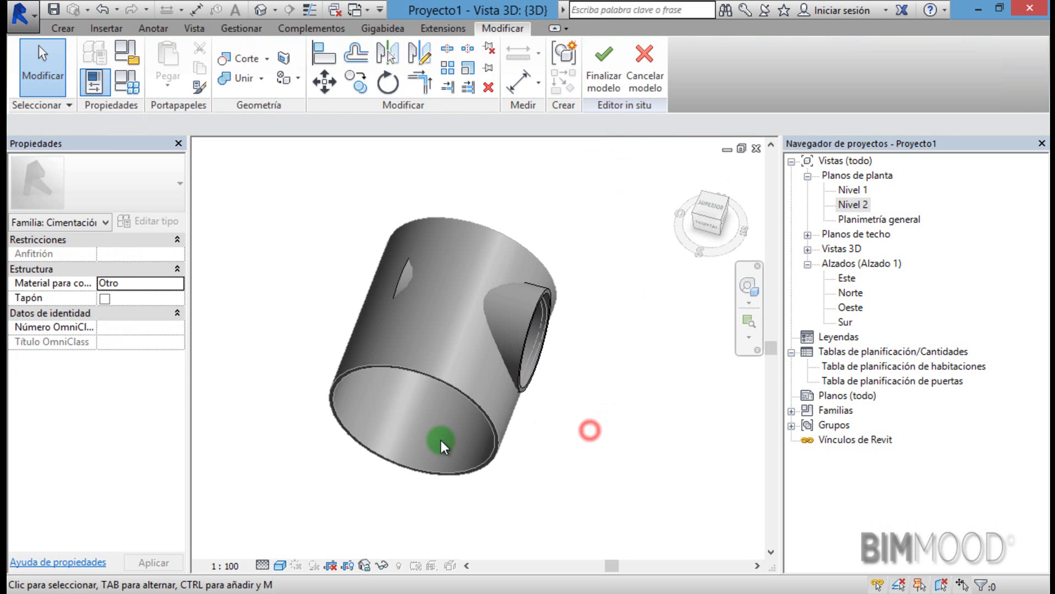
Reopen the short tube sweep for editing and select its path line
mouse_move(409, 445)
shift+middle_down()
mouse_move(478, 329)
mouse_move(483, 290)
mouse_move(464, 291)
mouse_move(463, 329)
mouse_move(434, 351)
mouse_move(481, 341)
shift+middle_up()
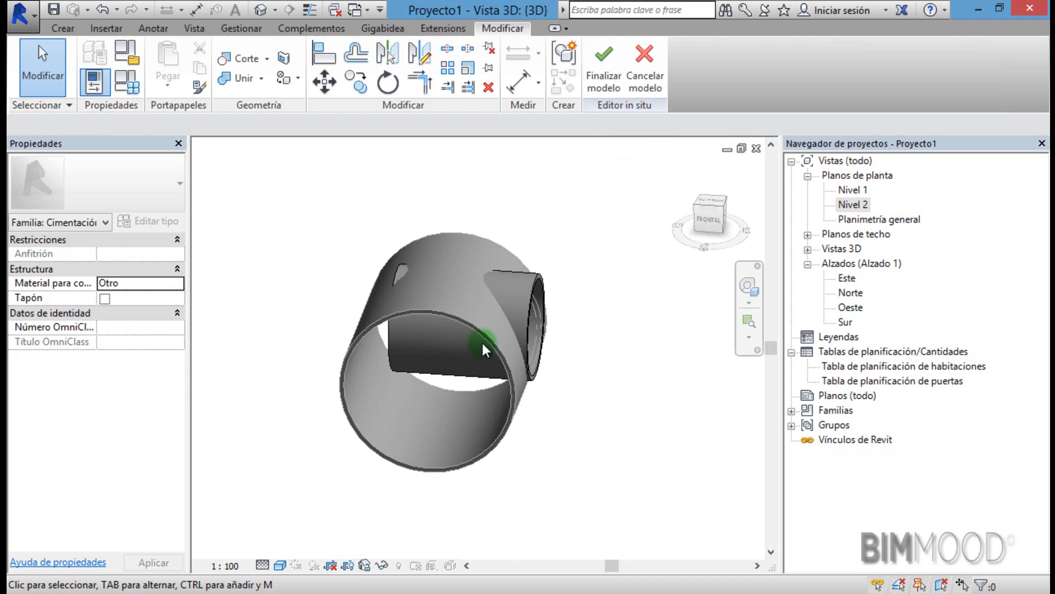
click(532, 287)
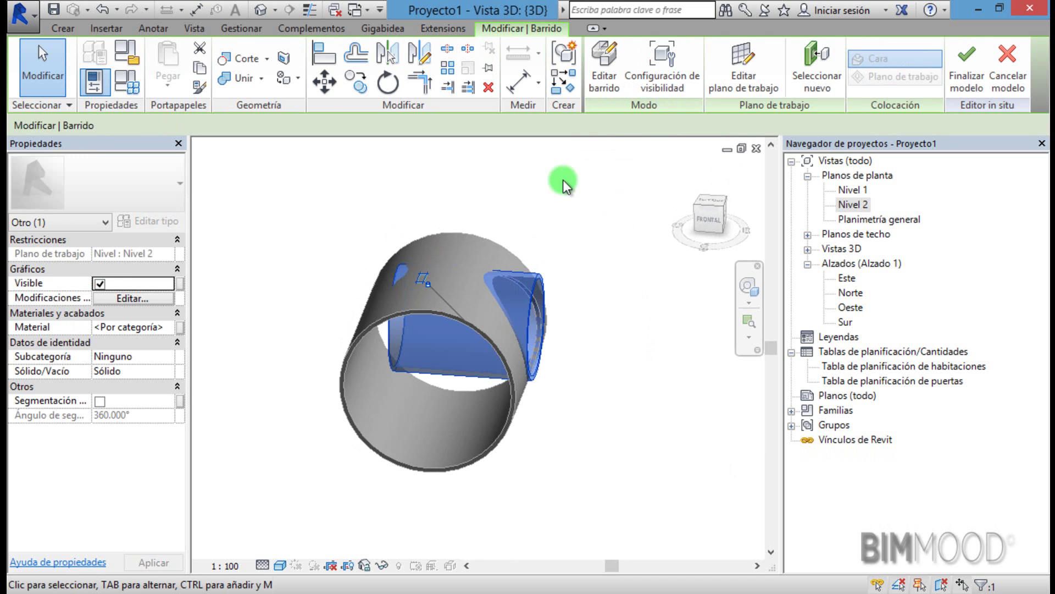
click(603, 87)
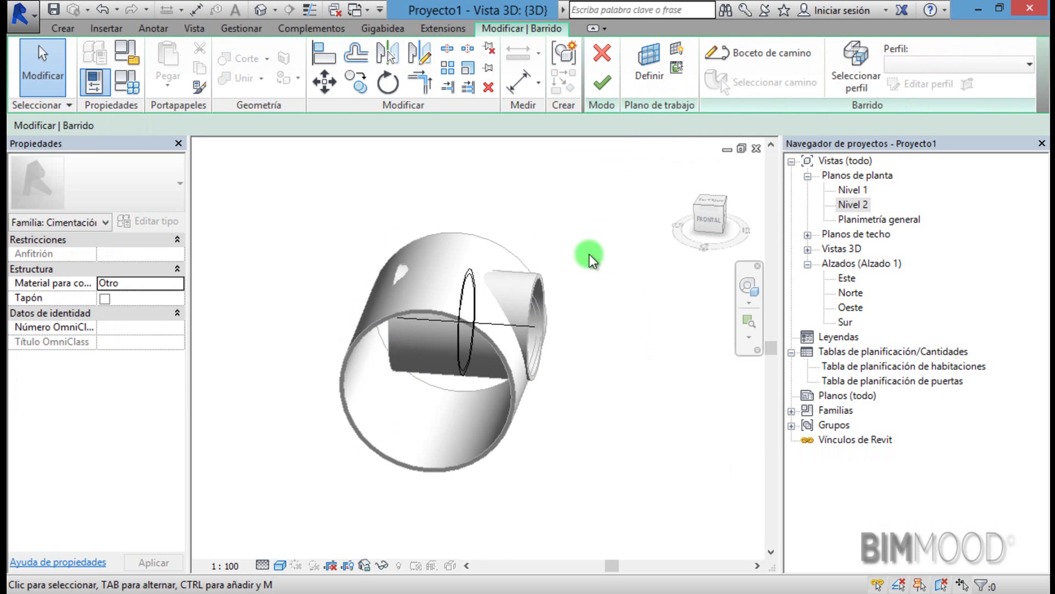
click(515, 327)
Stretch the sweep path's right end, lengthening the line to 54
click(774, 53)
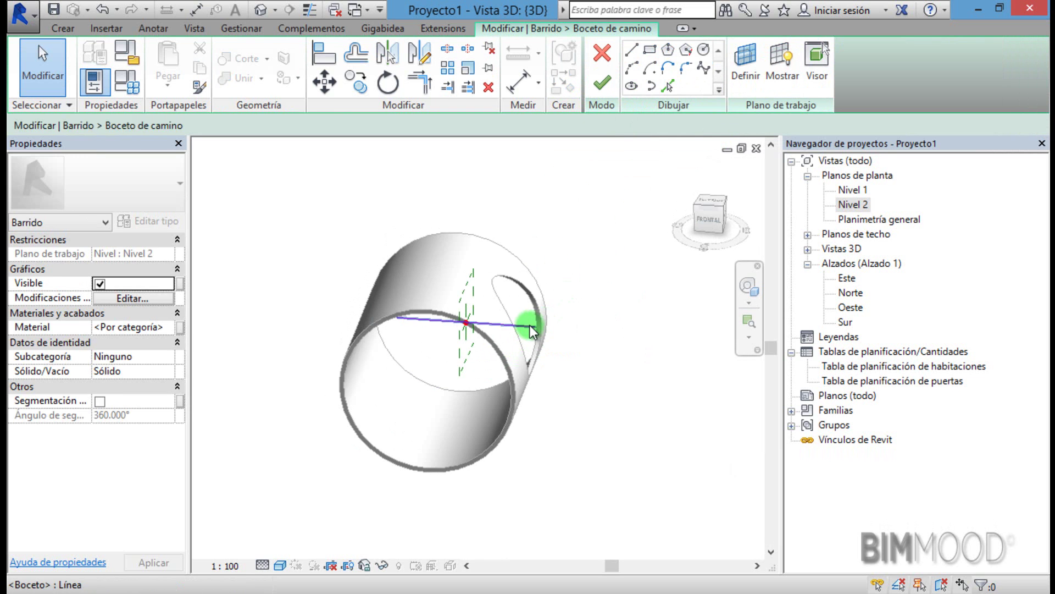
click(529, 325)
drag(555, 326, 705, 336)
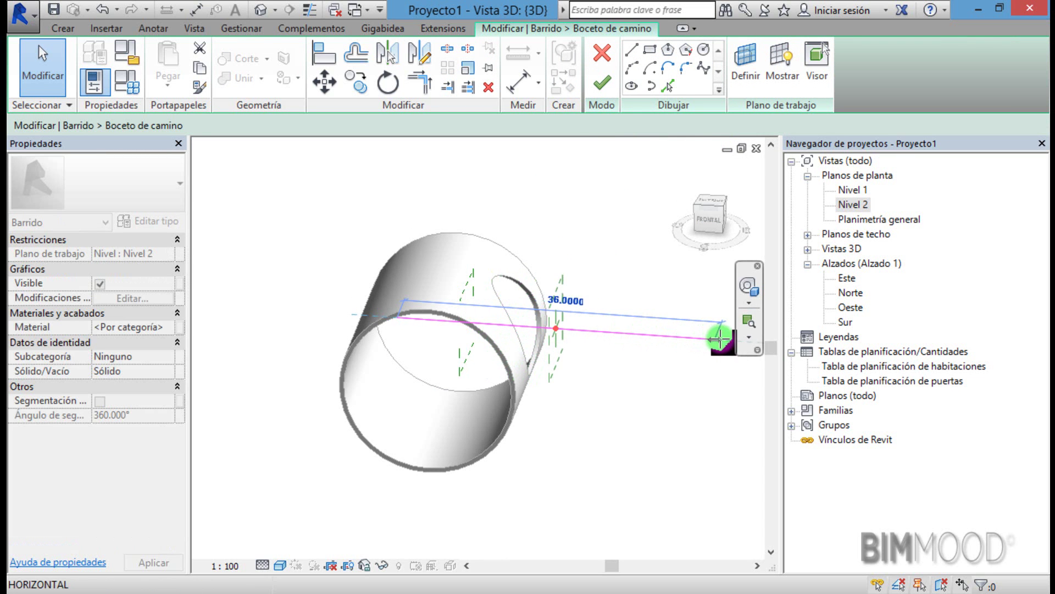
drag(709, 337, 708, 337)
scroll(496, 364, down, 2)
scroll(496, 364, down, 2)
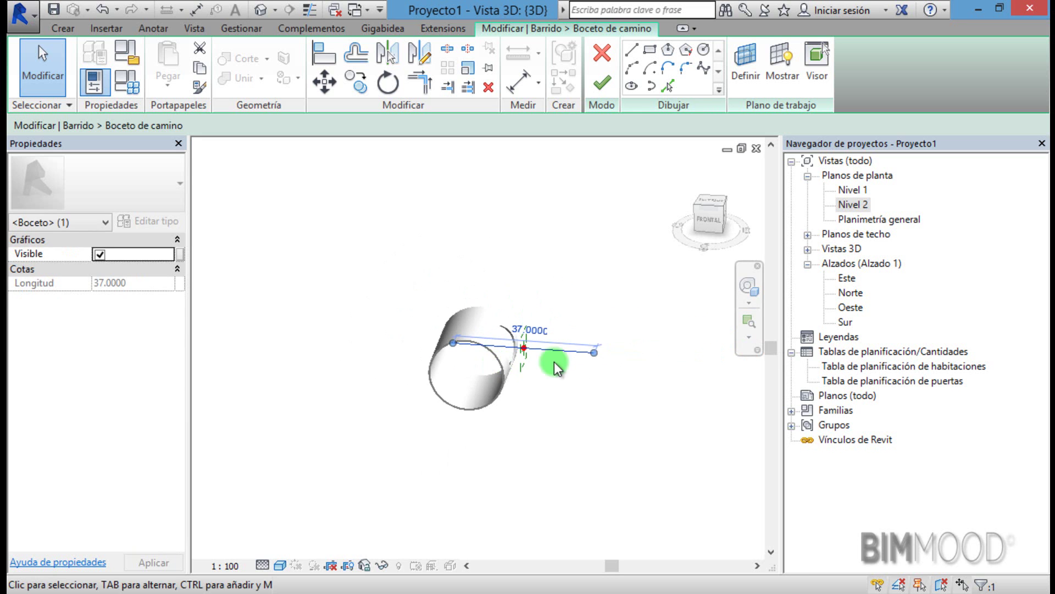
drag(595, 353, 659, 357)
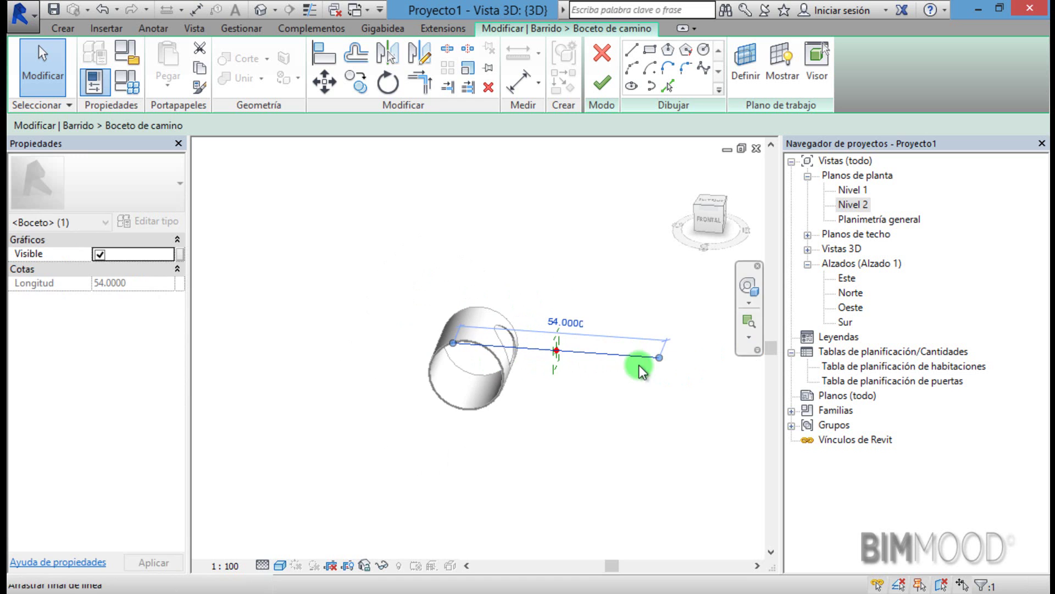
click(596, 377)
Pull the path's left end inward, then finish the path and the sweep
scroll(596, 377, up, 2)
scroll(541, 364, up, 2)
click(543, 341)
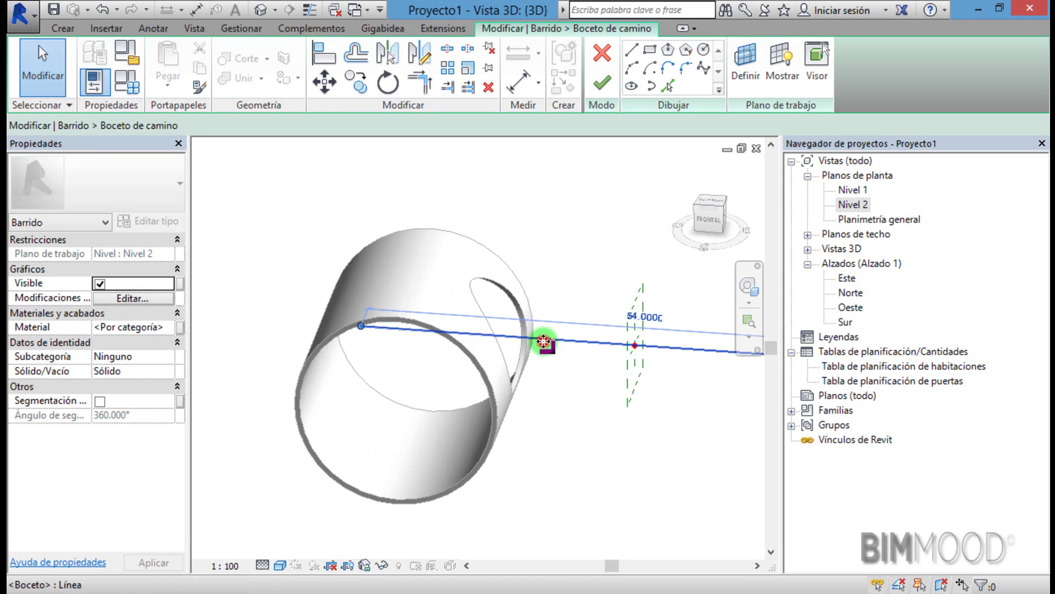
drag(361, 327, 443, 336)
click(422, 380)
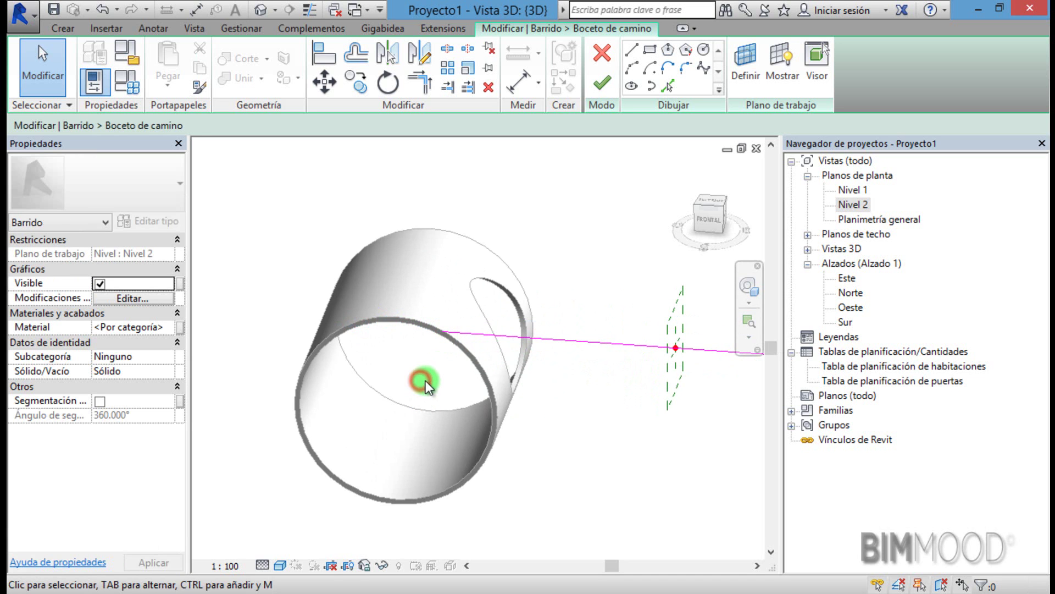
click(598, 87)
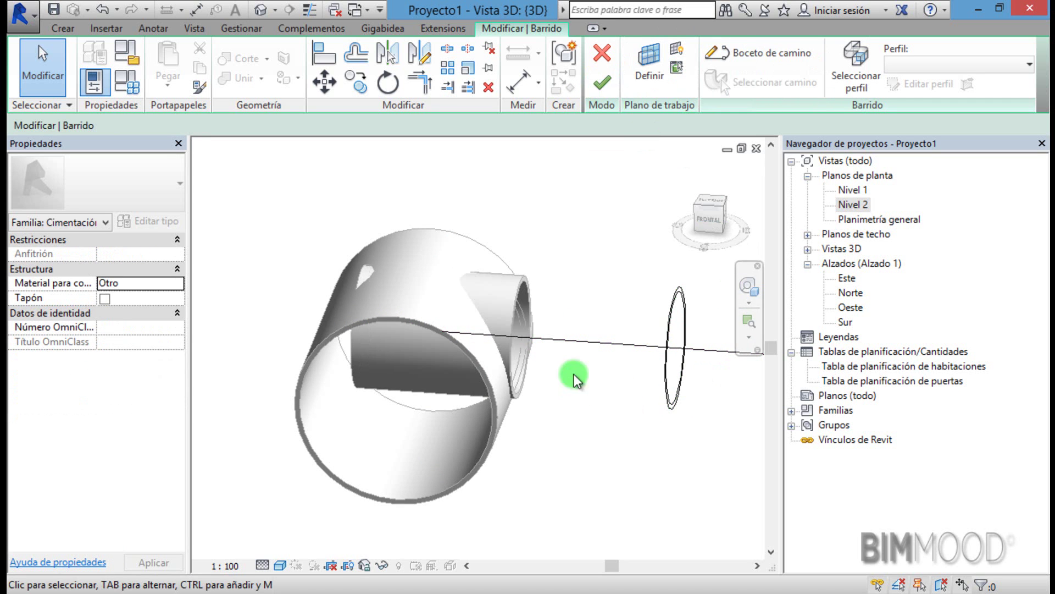
click(596, 85)
Confirm the long galeria 1 tube and orbit to inspect it joining the caverna shaft
click(556, 440)
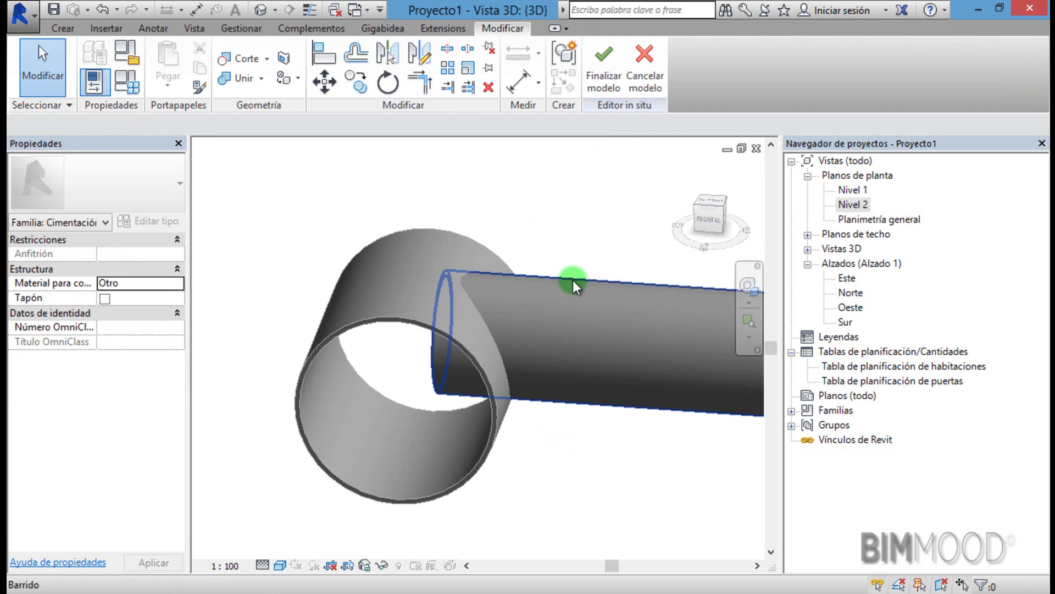
mouse_move(575, 279)
shift+middle_down()
mouse_move(475, 263)
mouse_move(539, 285)
mouse_move(667, 230)
mouse_move(613, 216)
mouse_move(612, 264)
shift+middle_up()
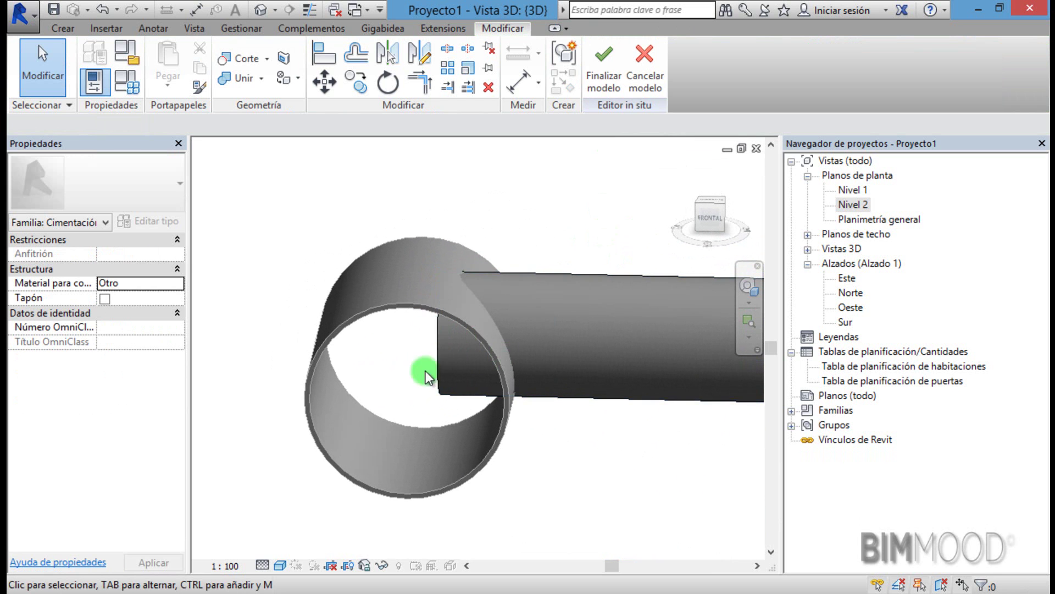
shift+middle_drag(556, 238, 494, 367)
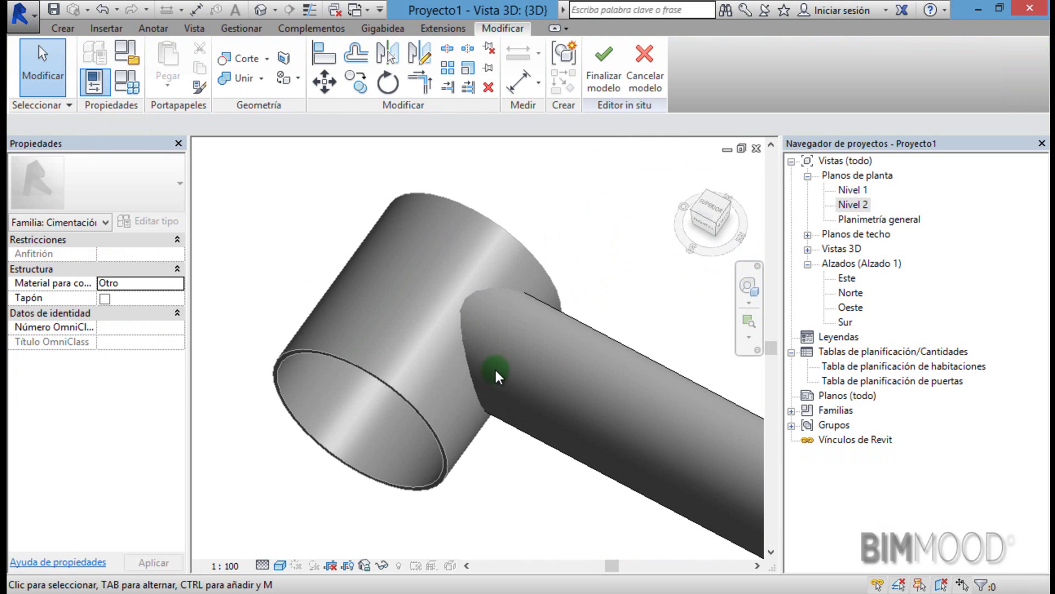
scroll(417, 479, up, 2)
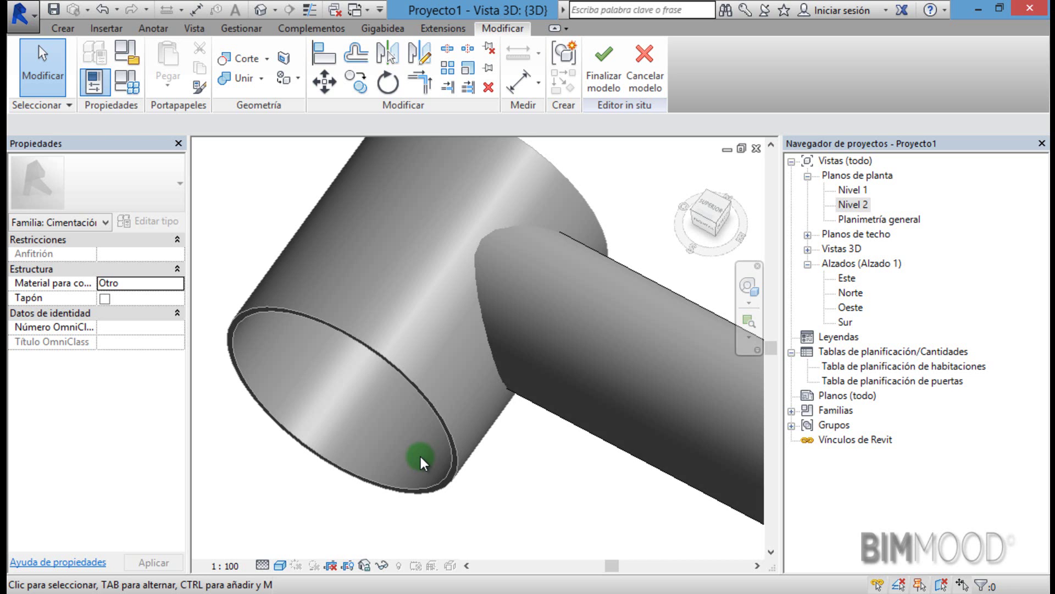
scroll(422, 454, down, 1)
scroll(409, 419, down, 1)
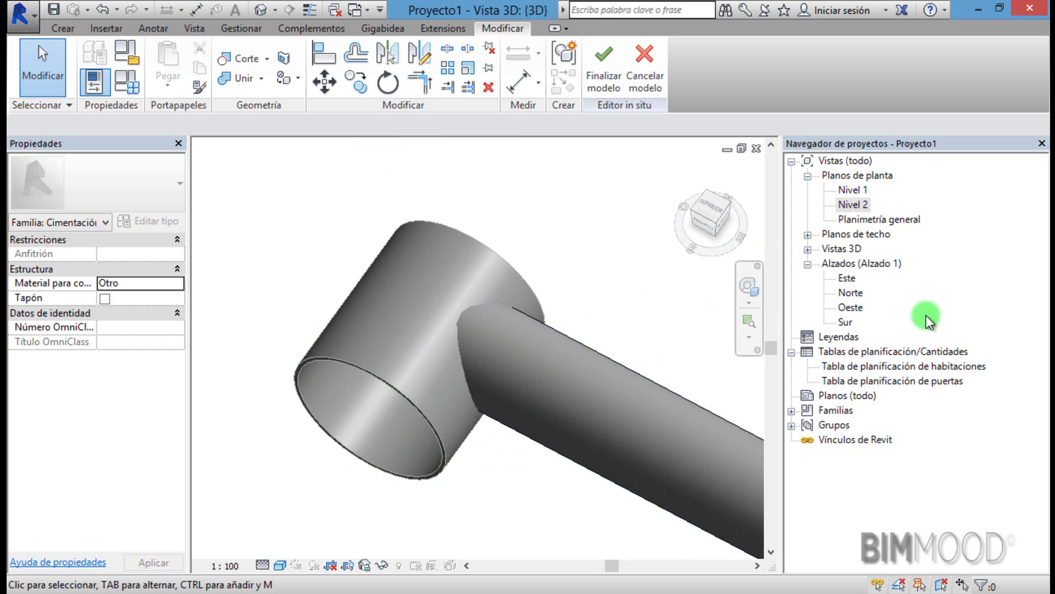
Open the Sur elevation and start a new Barrido for the second tube
double_click(845, 322)
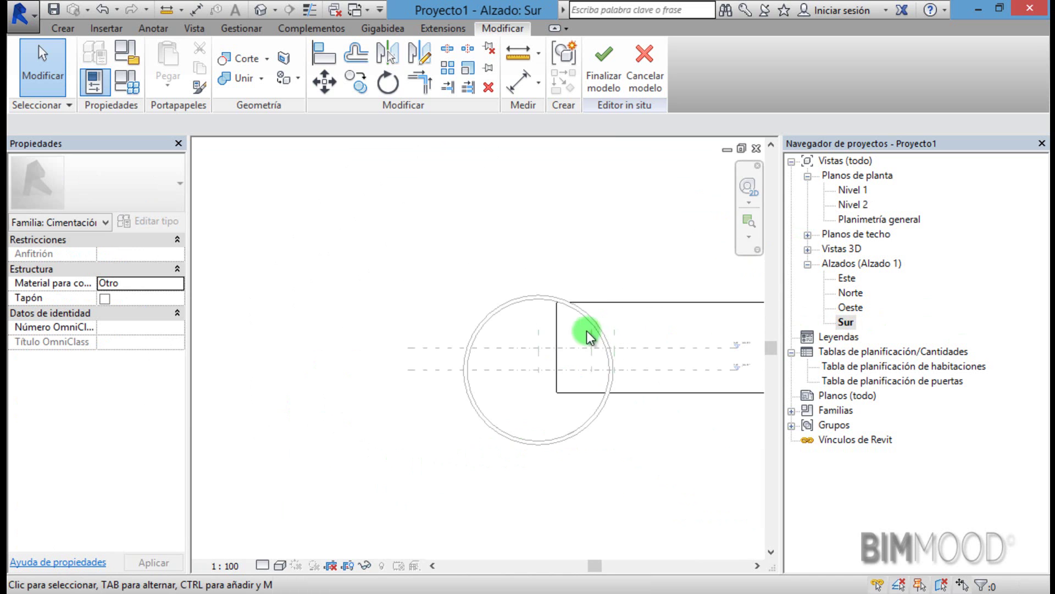
scroll(447, 323, down, 1)
scroll(516, 347, up, 2)
scroll(516, 347, up, 1)
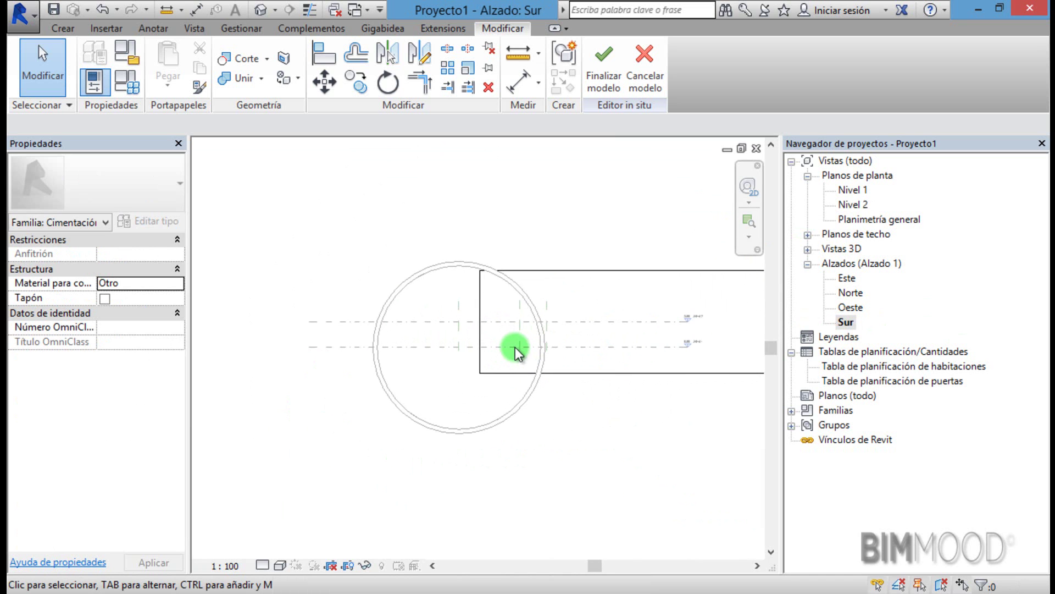
click(74, 30)
click(255, 51)
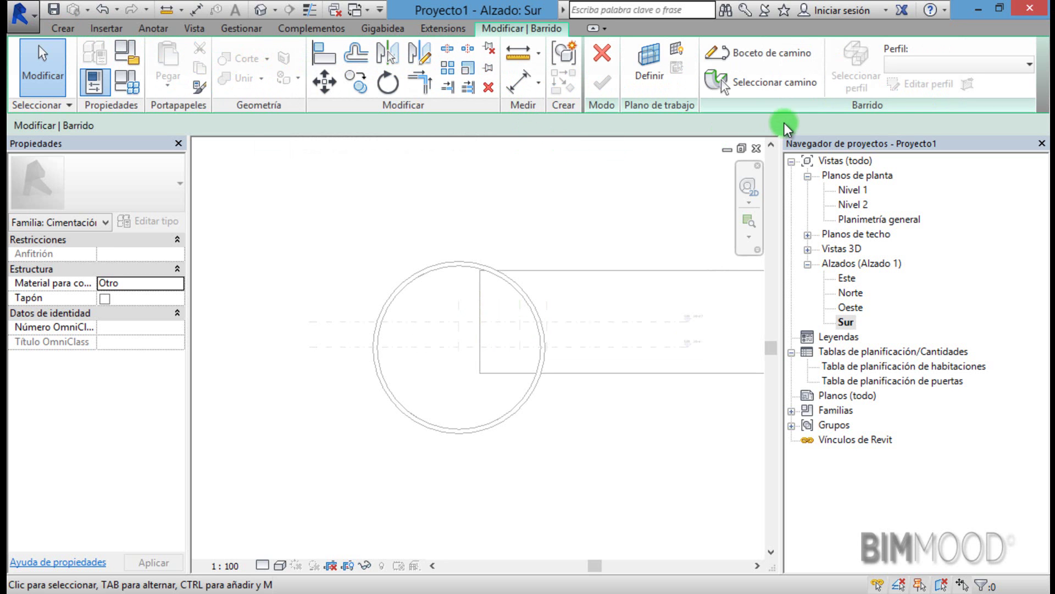
On Nivel 2, set the sweep path to the picked vertical reference plane through the shaft
double_click(853, 205)
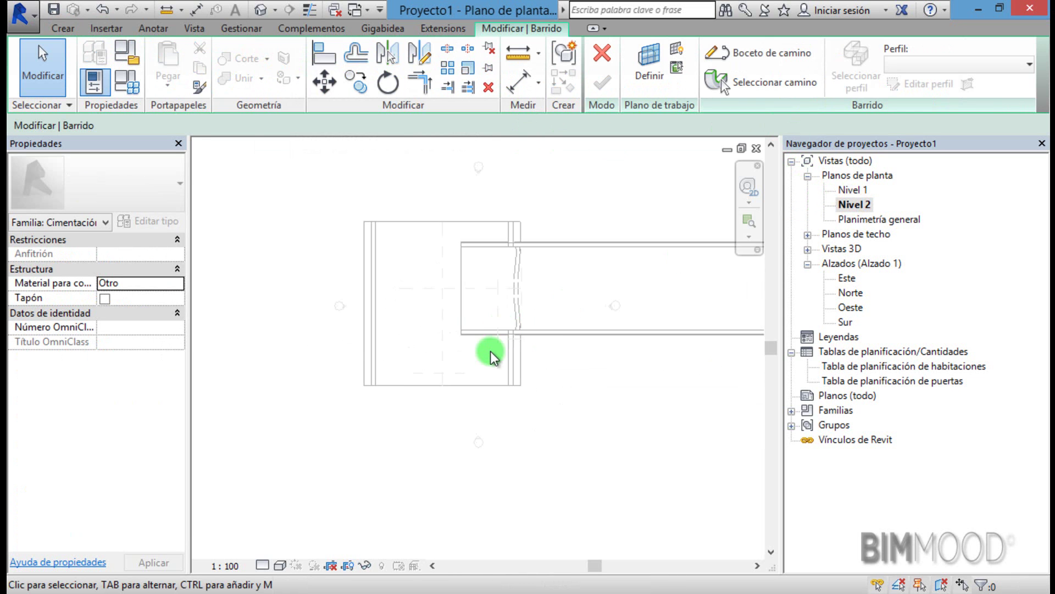
scroll(489, 319, up, 2)
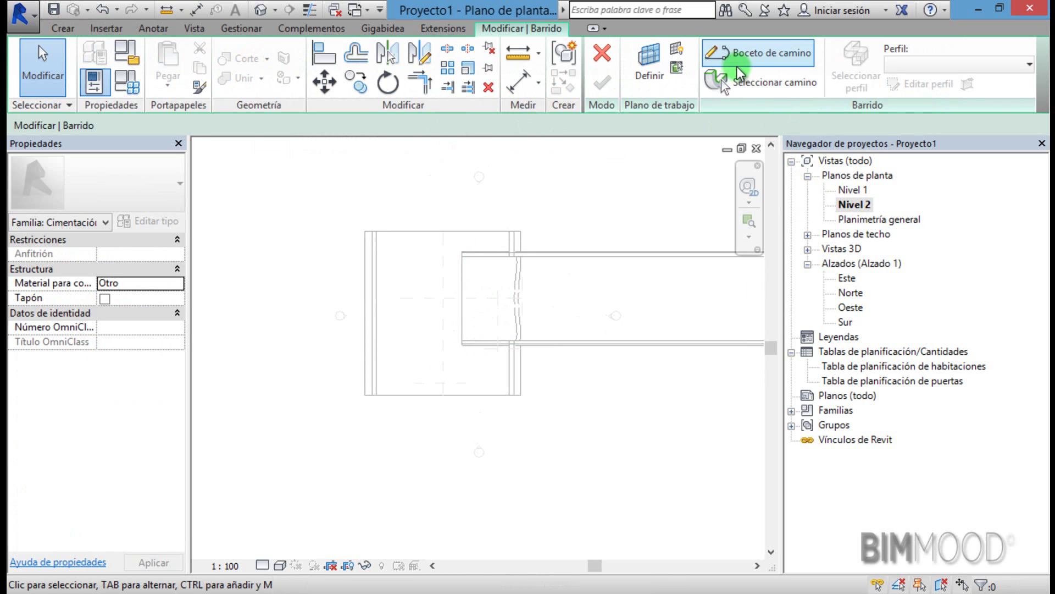
click(747, 59)
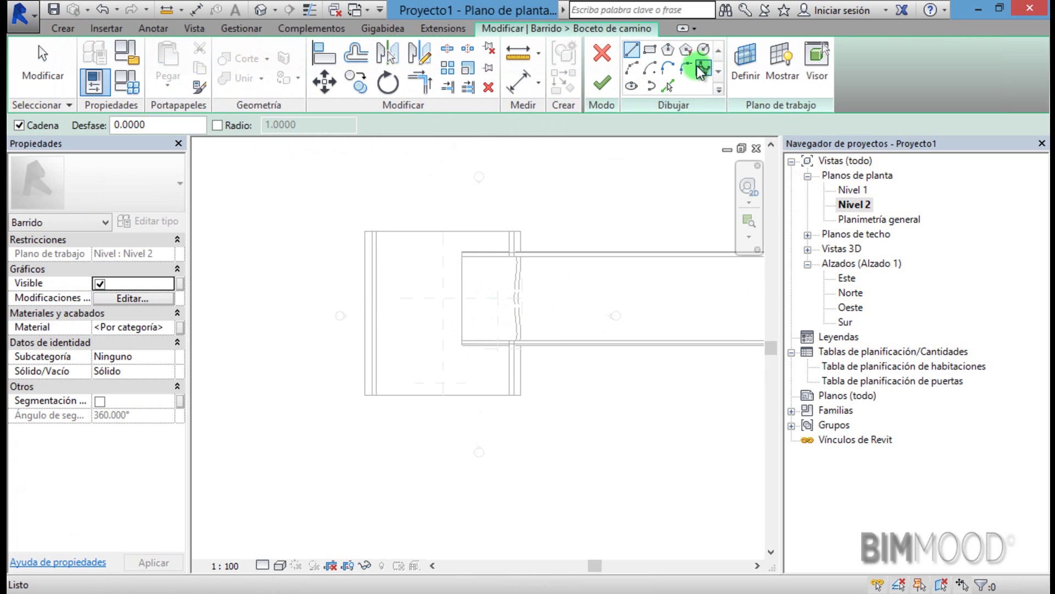
click(668, 86)
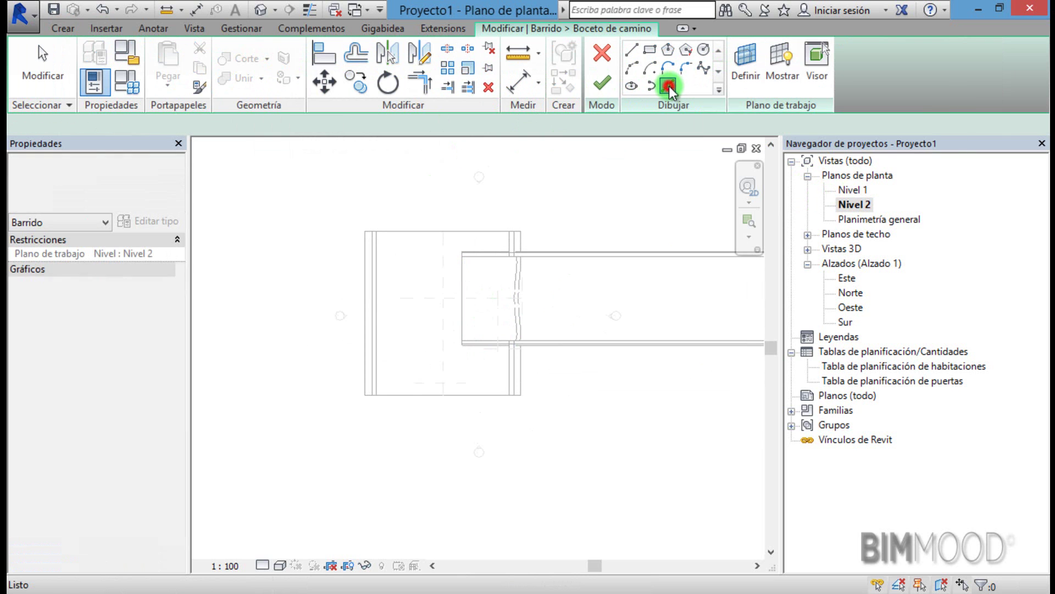
click(444, 305)
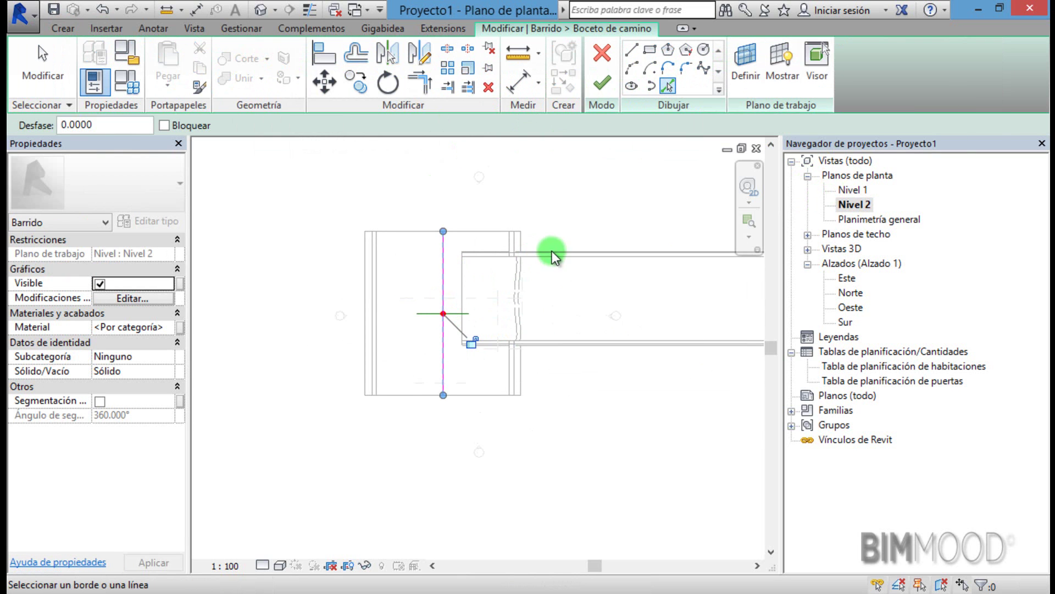
click(596, 84)
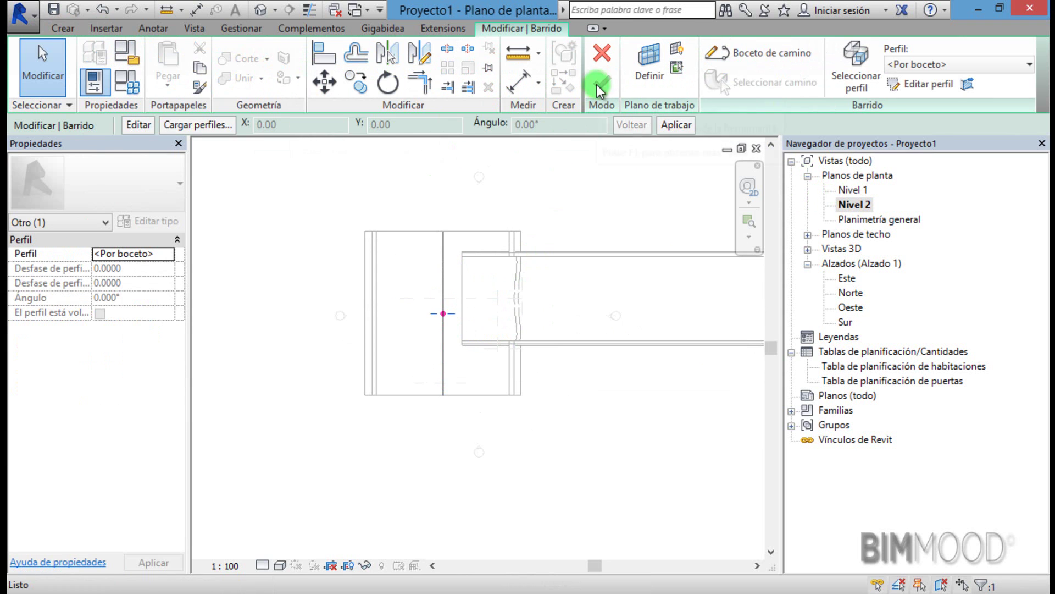
click(938, 84)
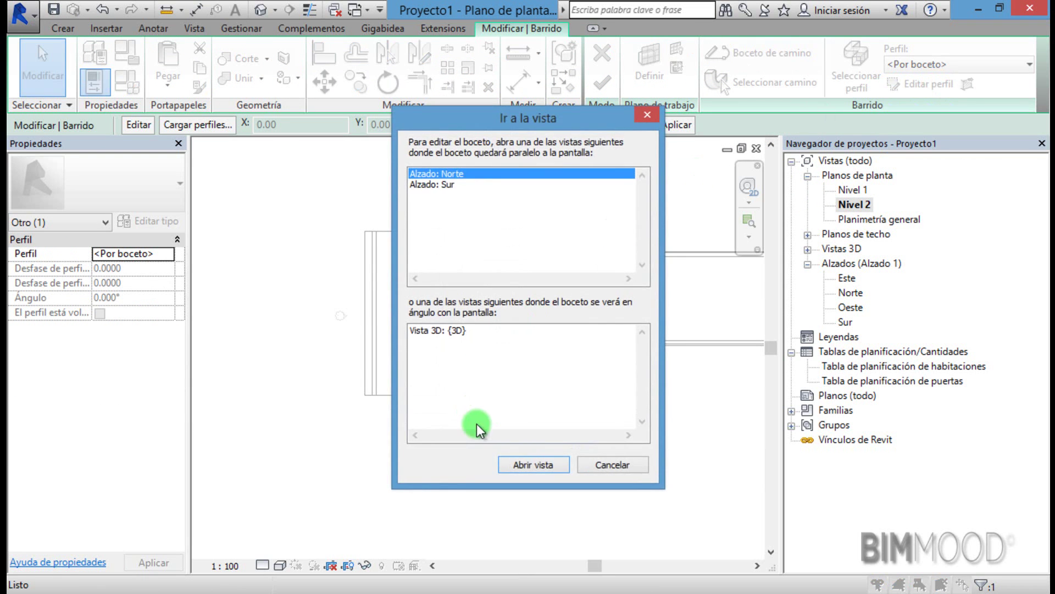
Pass through the Norte elevation, then switch to the Nivel 1 floor plan while still editing the profile
click(552, 464)
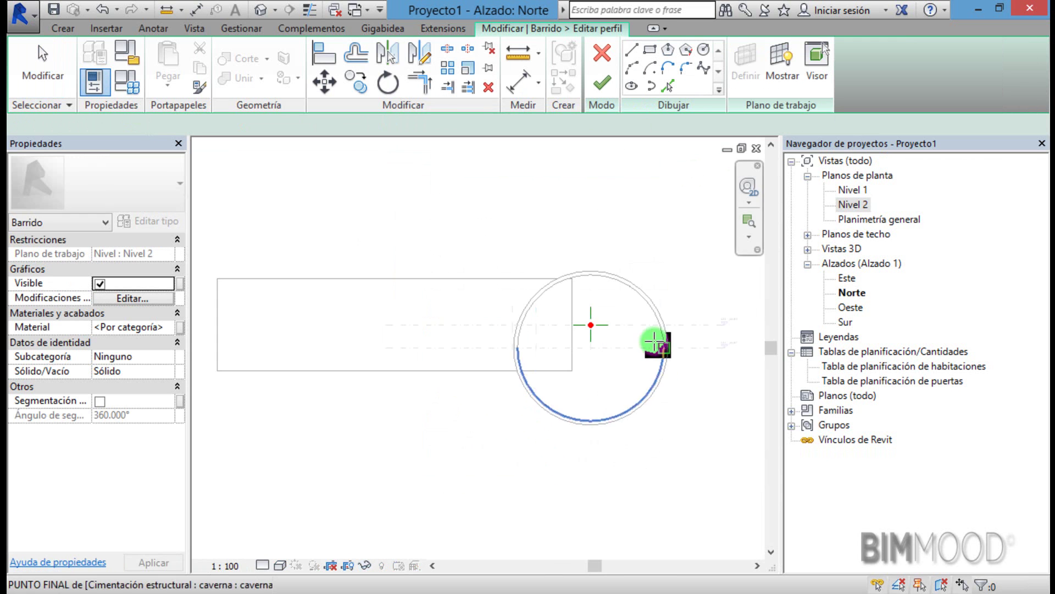
scroll(555, 371, up, 1)
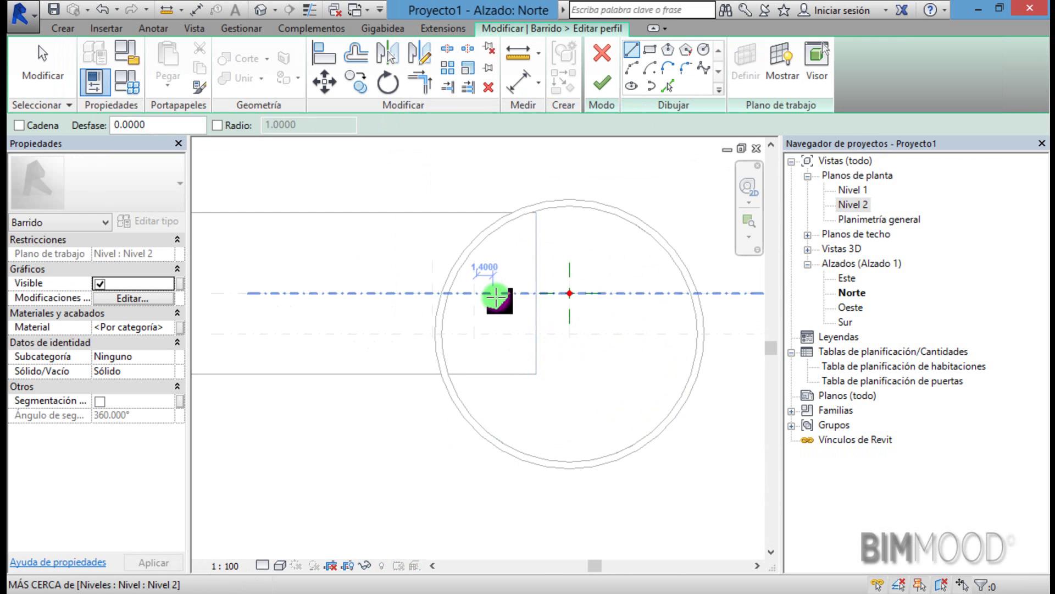
scroll(581, 367, up, 1)
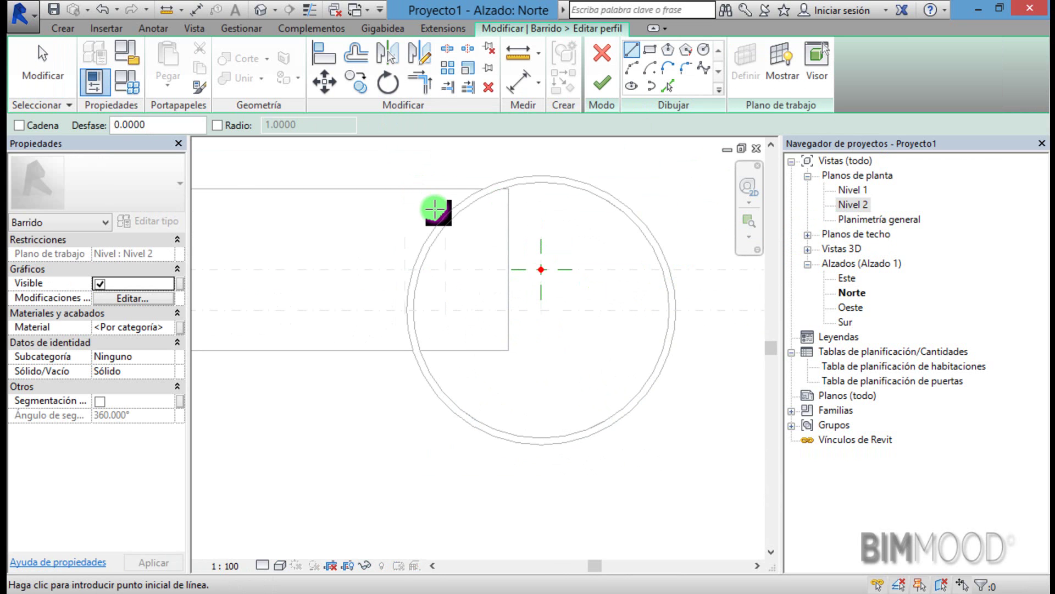
click(856, 191)
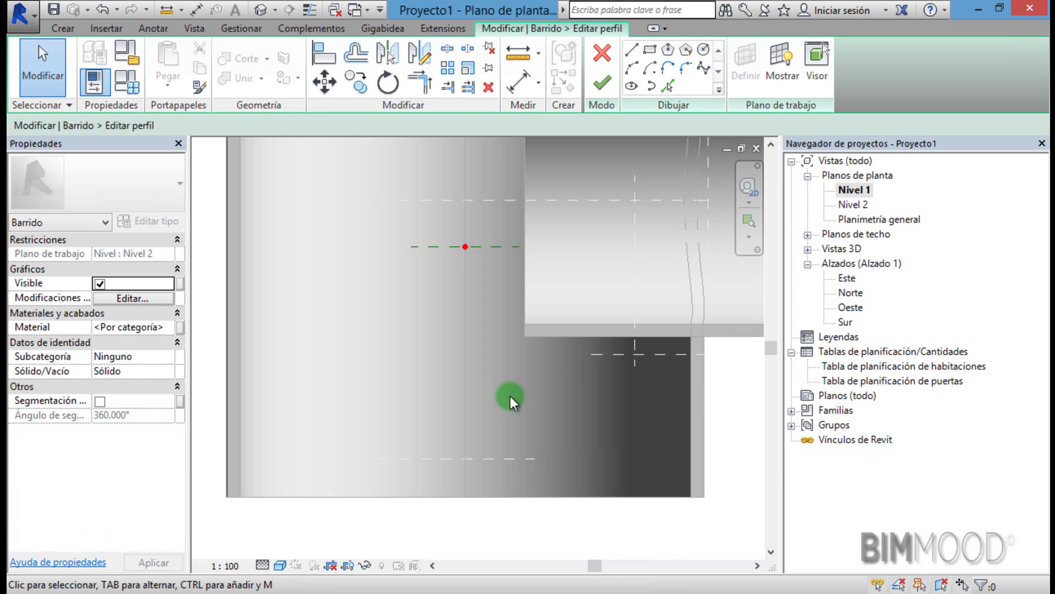
Undo the old path and pick the vertical reference plane as the sweep path, then finish it
scroll(510, 395, down, 3)
key(ctrl+z)
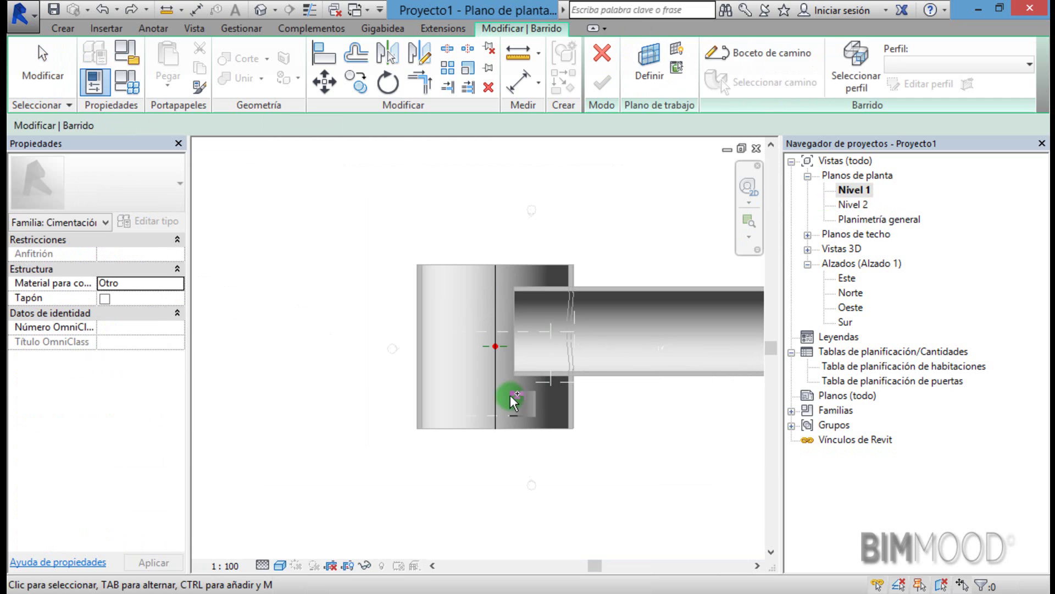
key(ctrl+z)
click(510, 395)
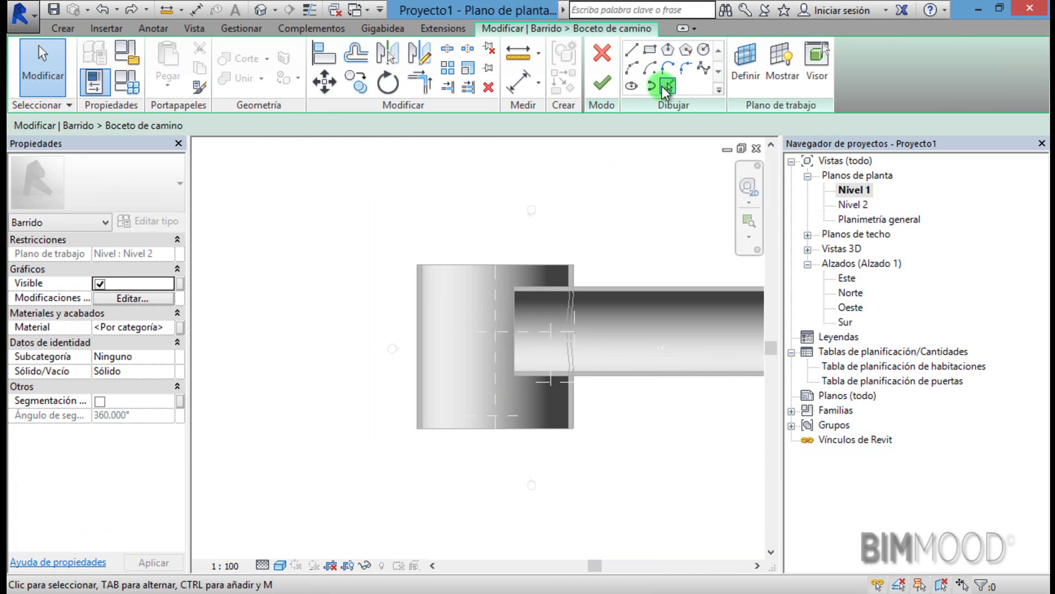
click(669, 86)
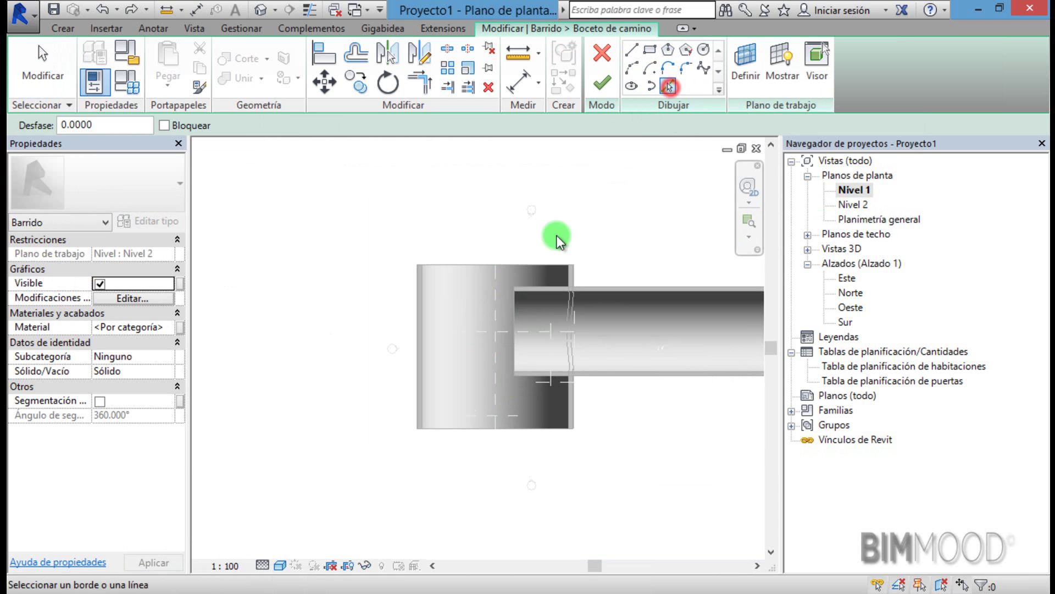
click(495, 305)
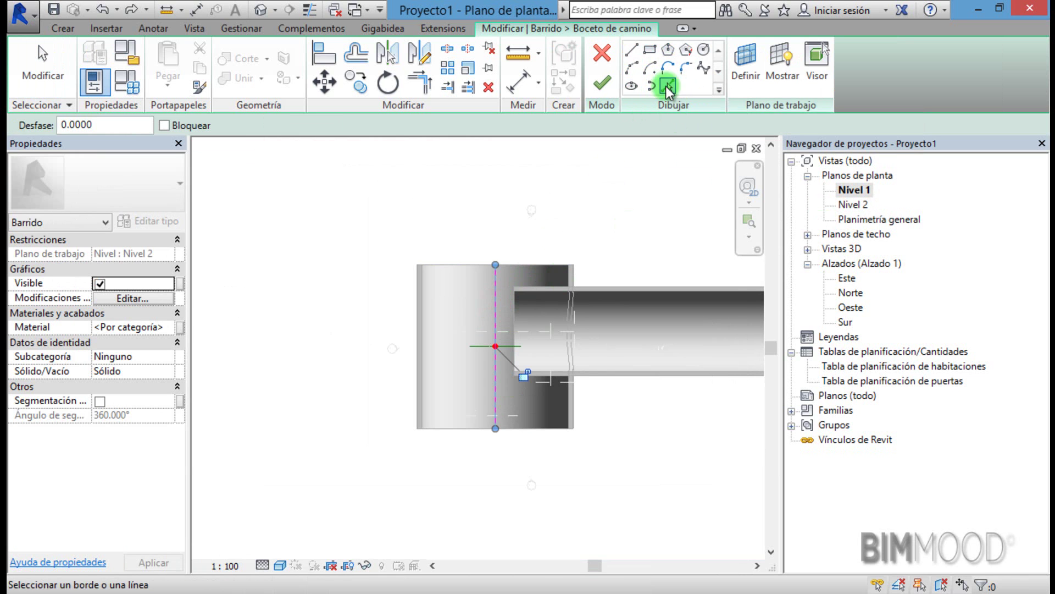
click(603, 83)
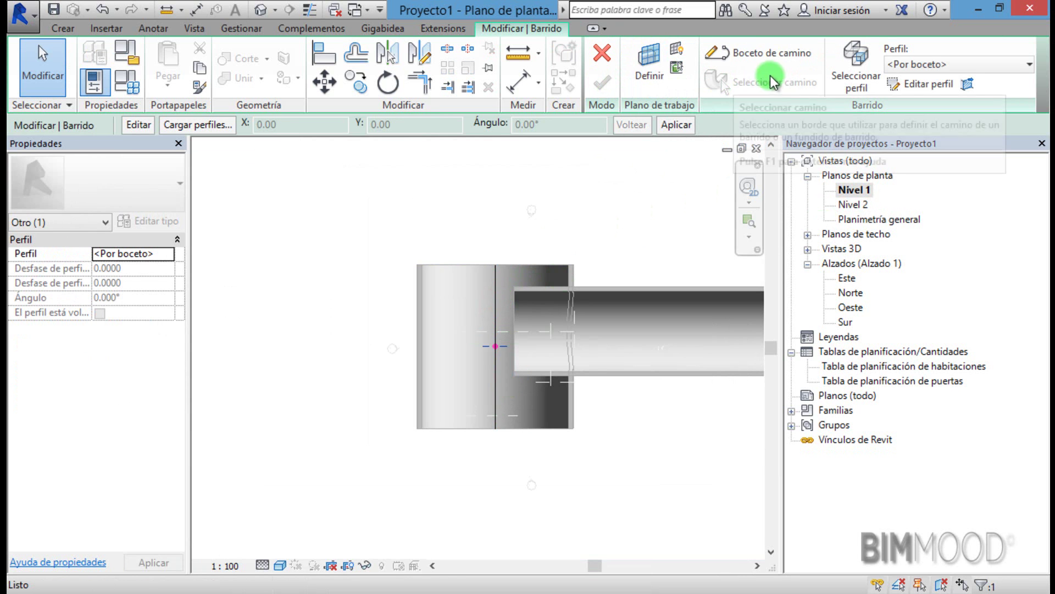
click(905, 86)
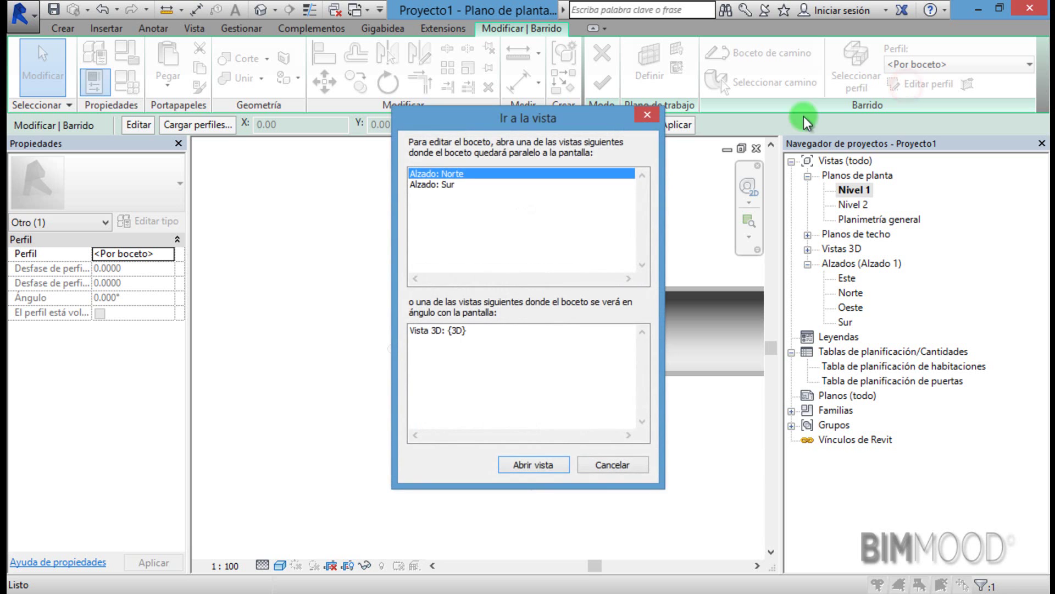
Open the Norte elevation and zoom in on the profile area
click(537, 465)
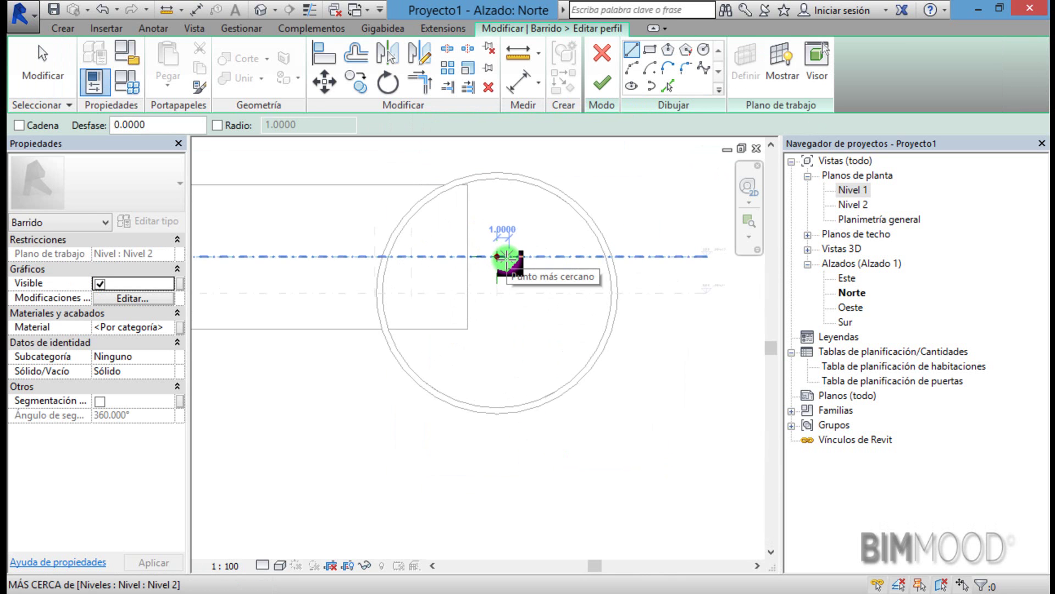
scroll(502, 255, up, 2)
scroll(561, 272, down, 1)
scroll(524, 365, down, 2)
scroll(524, 365, down, 1)
scroll(474, 362, up, 1)
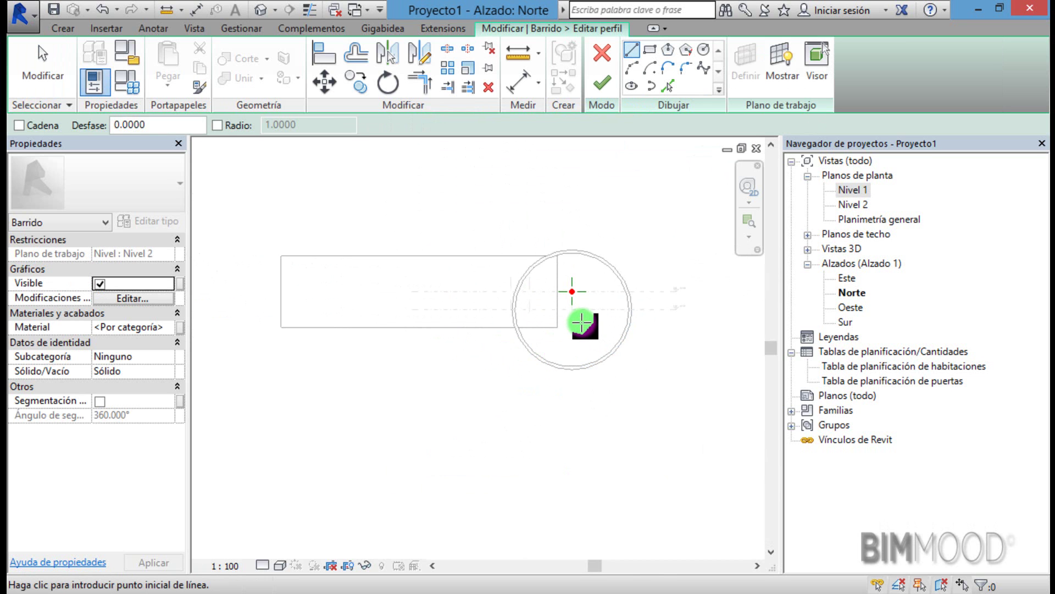
scroll(582, 321, up, 1)
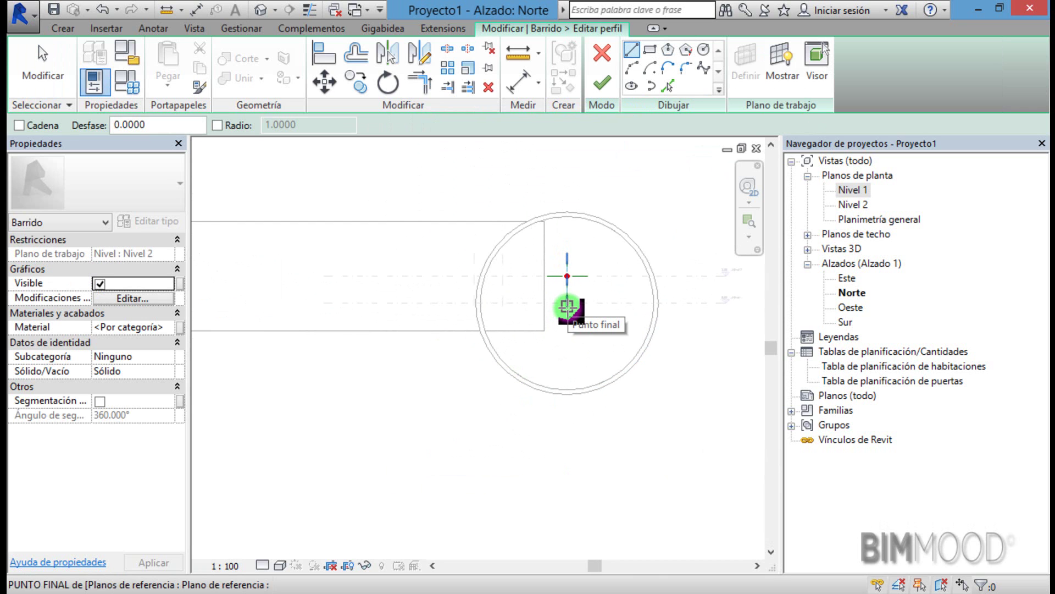
scroll(568, 307, up, 1)
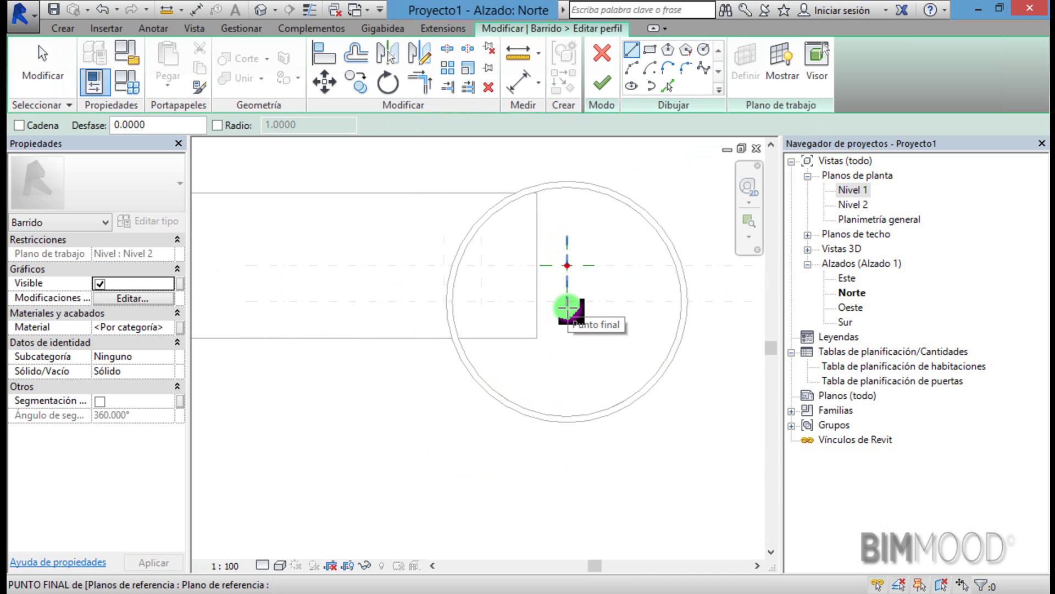
scroll(567, 308, down, 2)
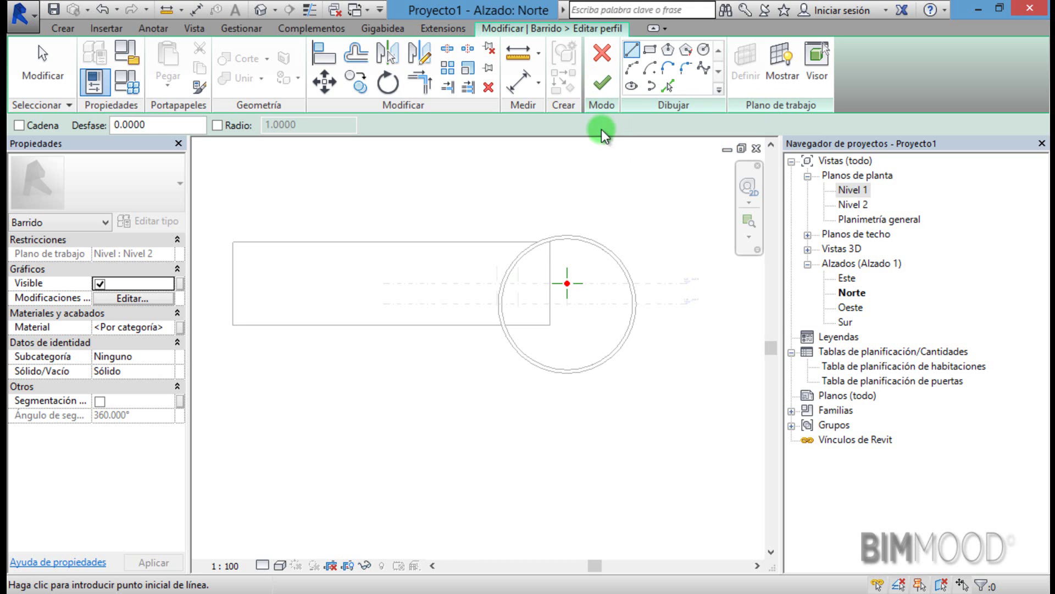
Draw a radius 10.0000 circle centred on the path midpoint and finish the profile
click(700, 48)
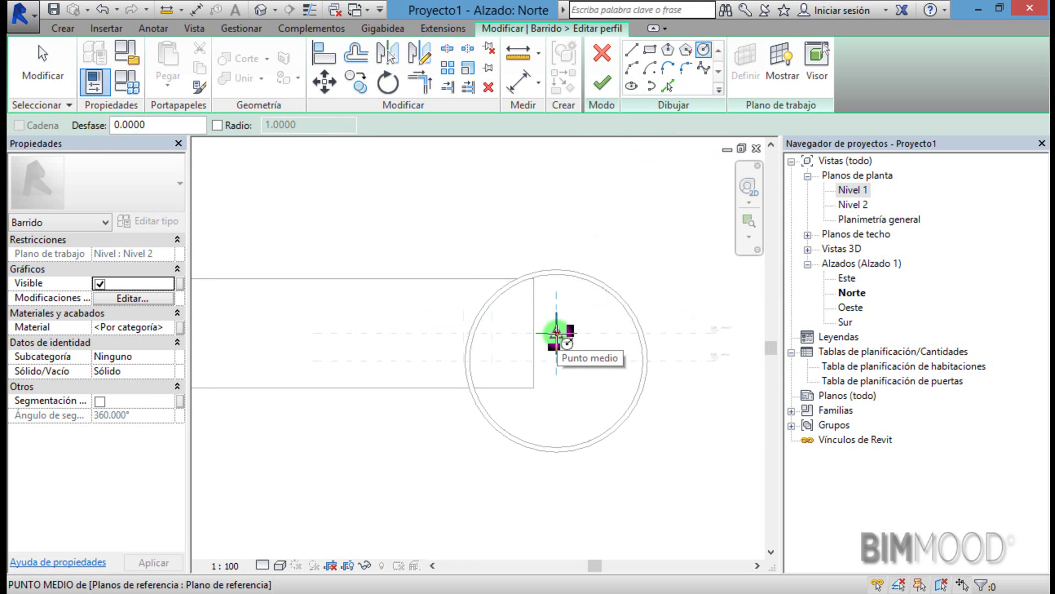
click(556, 332)
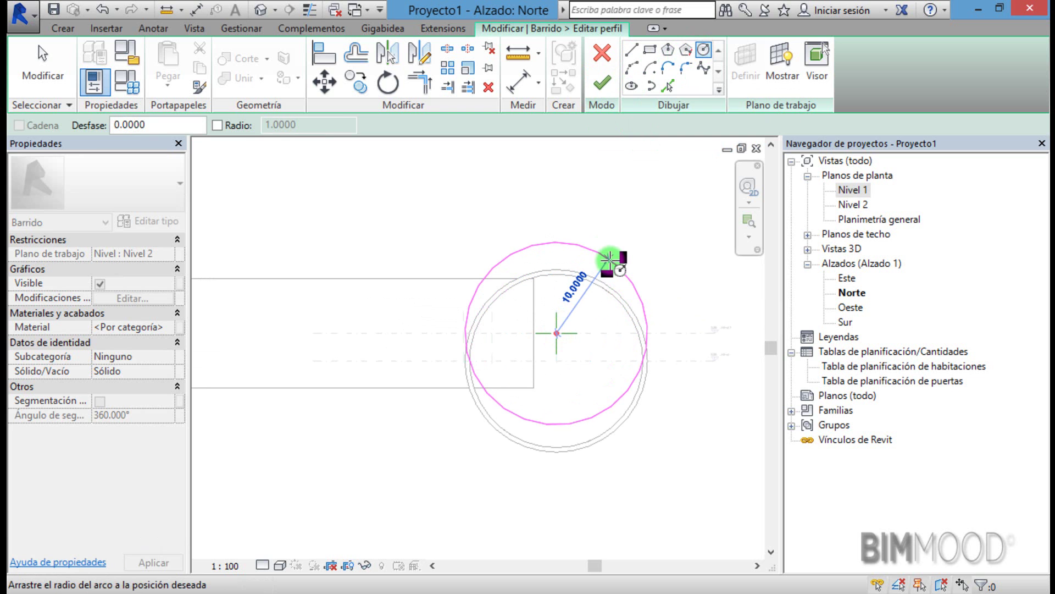
click(609, 258)
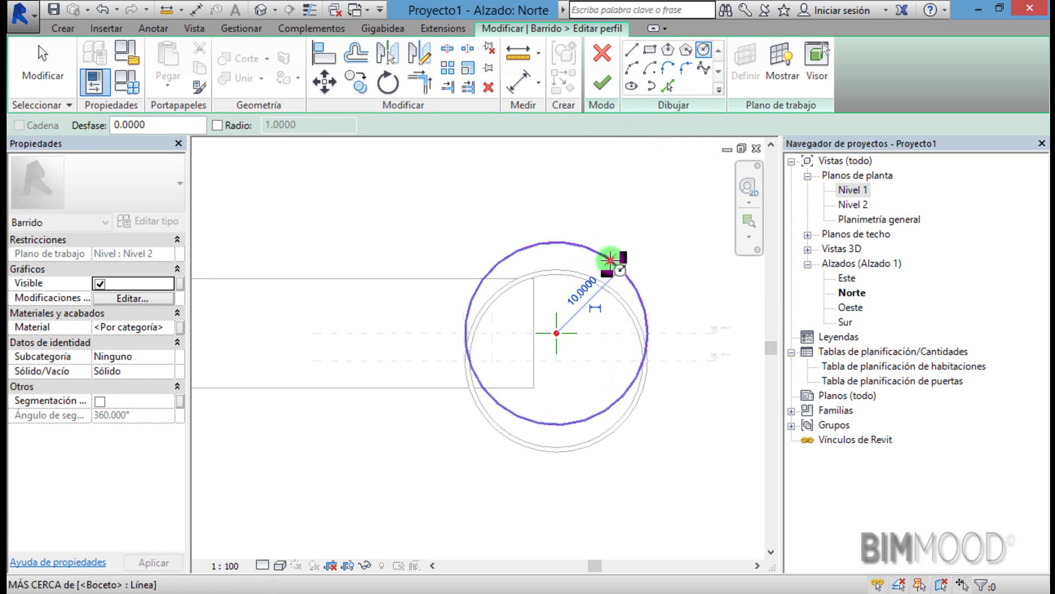
click(601, 79)
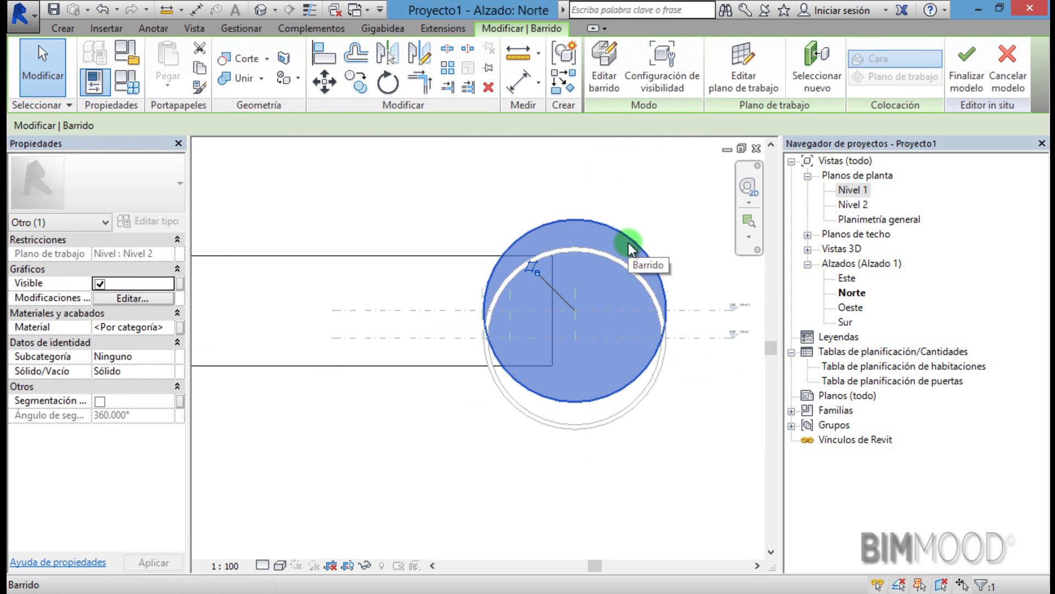
Move the sweep 2.000 straight down with MV
key(m)
key(v)
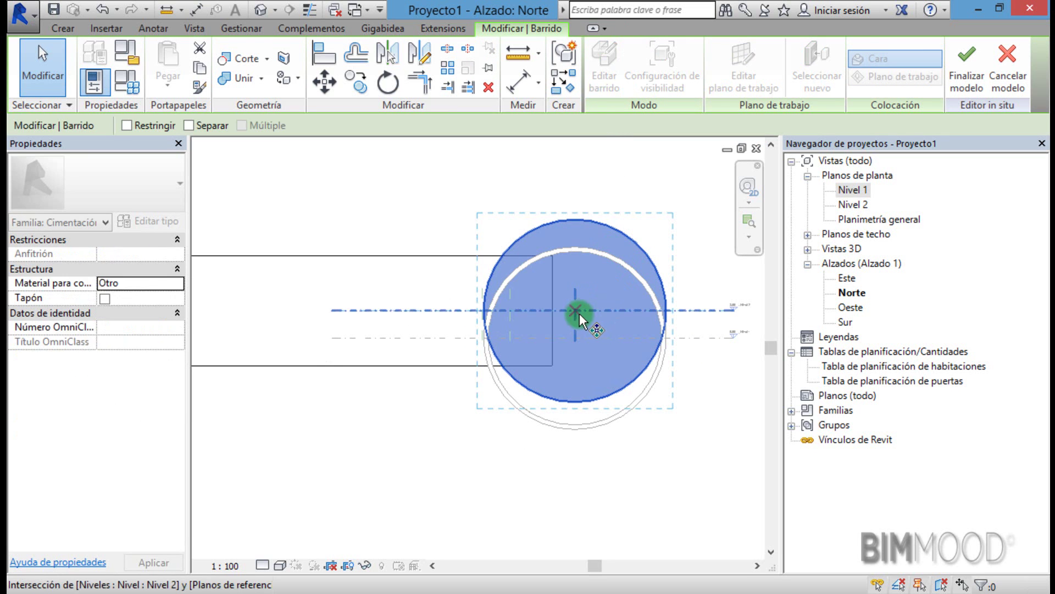
click(575, 309)
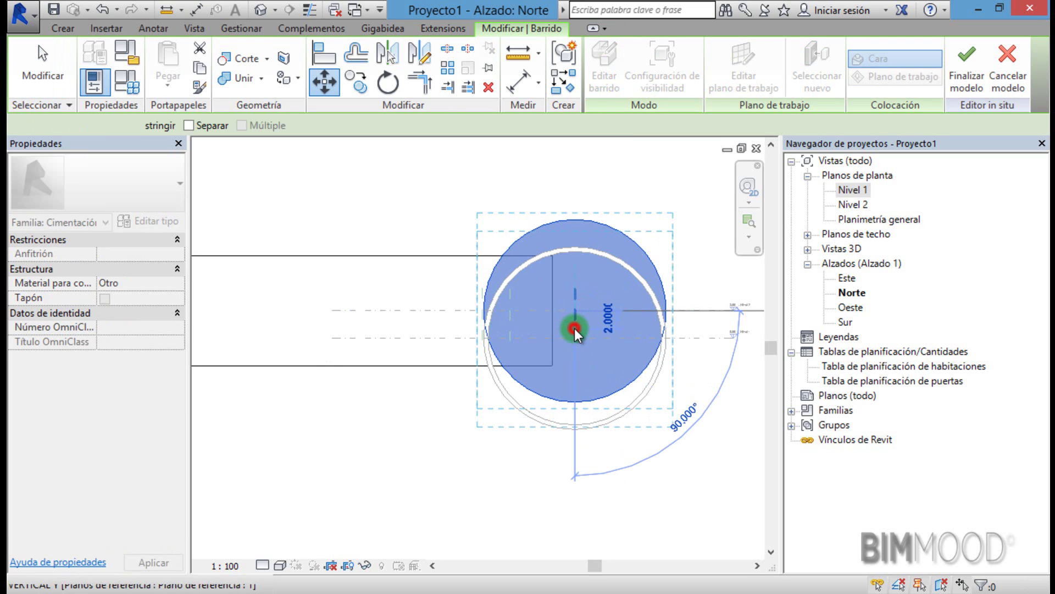
click(575, 328)
click(652, 222)
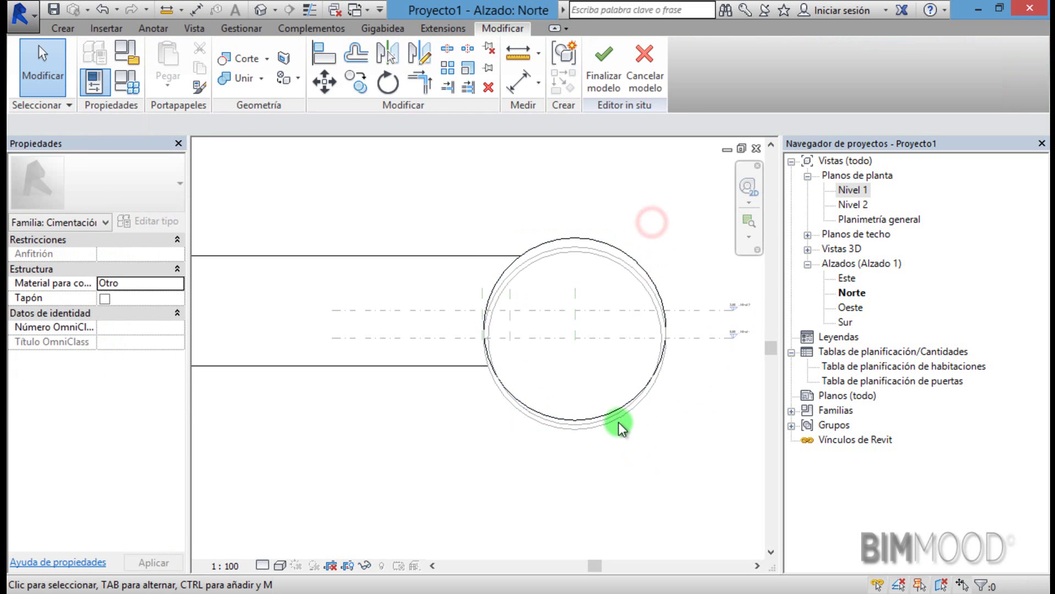
Reselect the sweep and move it again to a new lower position
scroll(618, 422, up, 2)
click(611, 187)
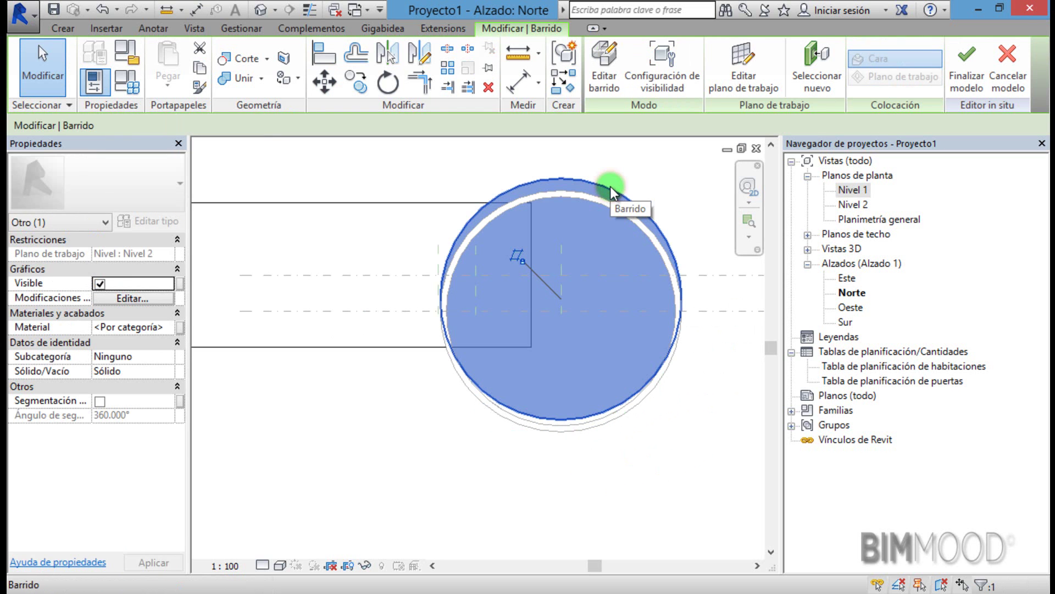
key(m)
key(v)
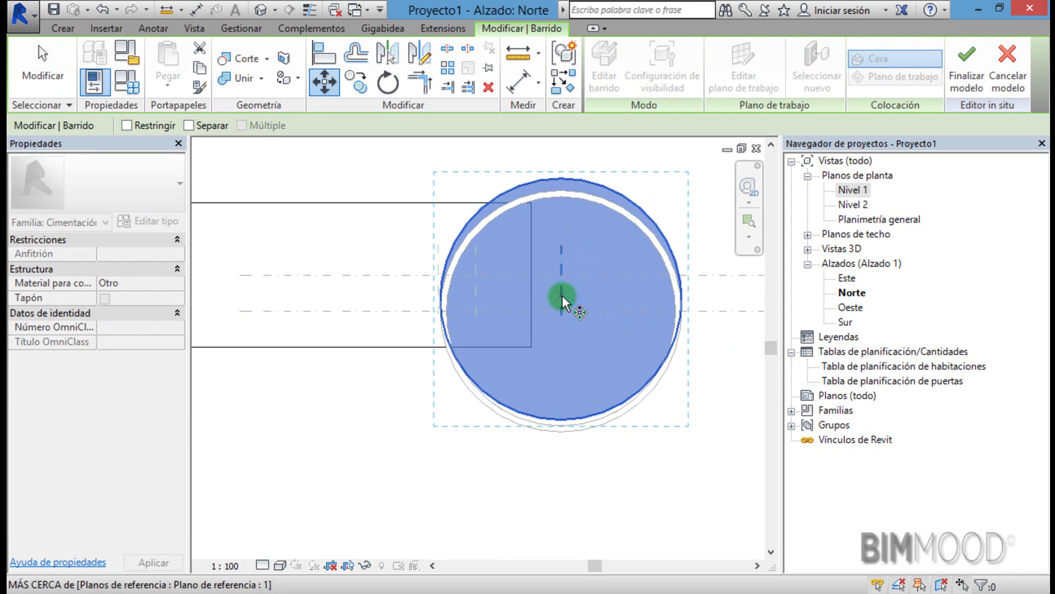
click(561, 292)
scroll(582, 379, down, 2)
scroll(561, 279, up, 1)
scroll(569, 315, up, 1)
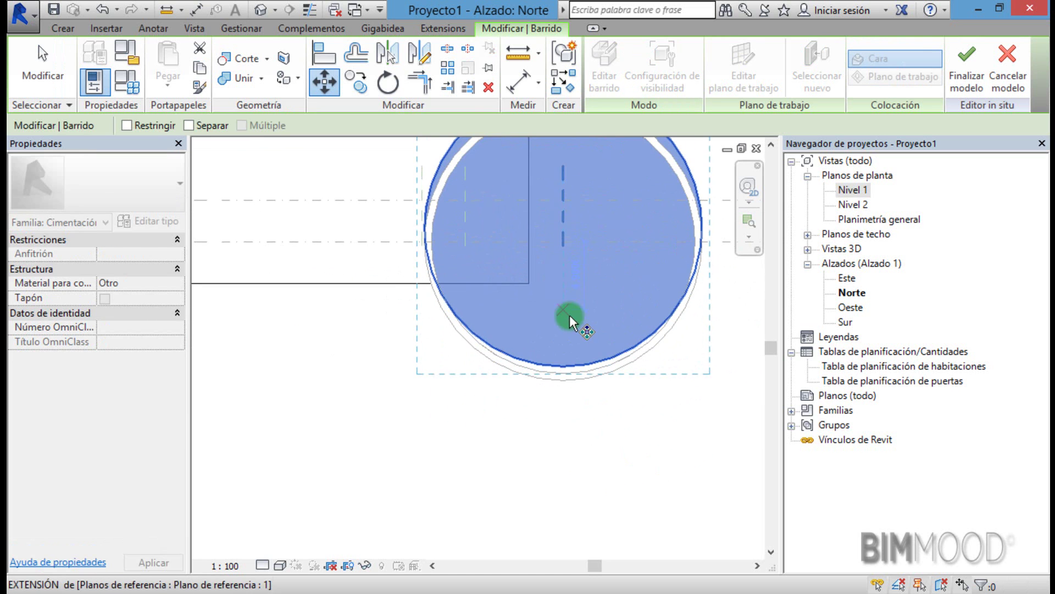
click(570, 315)
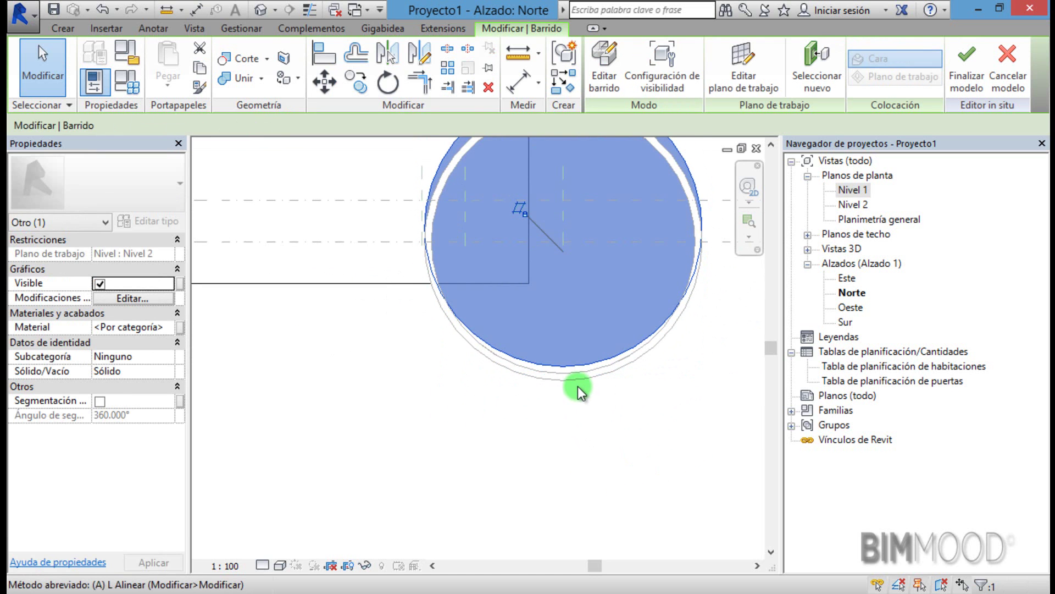
Align the sweep's edge to the outer circle with AL
key(a)
key(l)
click(565, 380)
click(566, 371)
key(Escape)
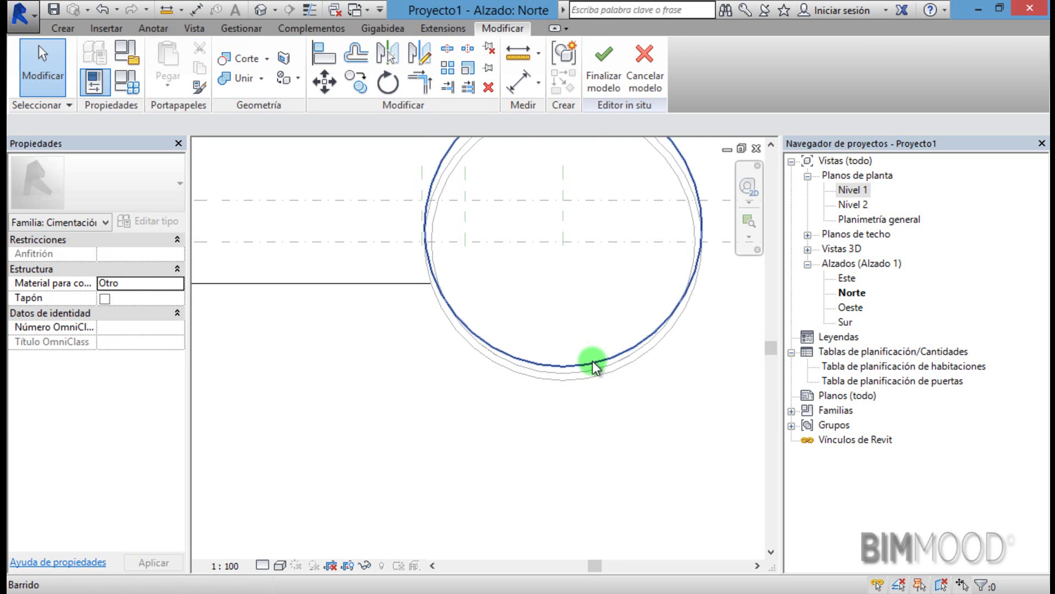
Drop the sweep slightly lower so its bottom sits on the outer circle
click(593, 360)
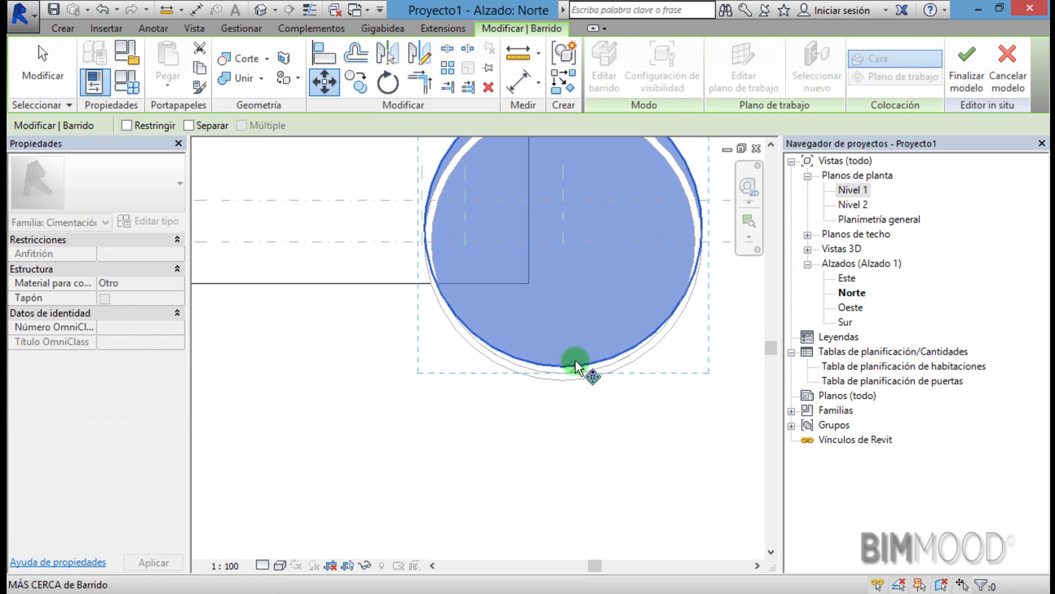
click(564, 366)
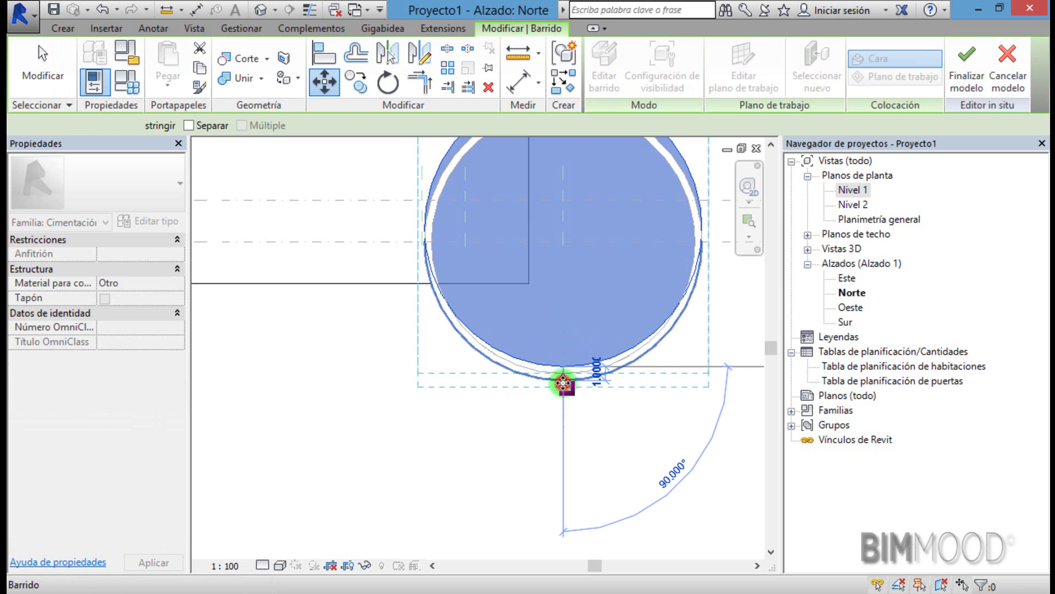
click(570, 391)
click(619, 423)
scroll(619, 424, down, 2)
scroll(554, 377, down, 1)
scroll(605, 365, up, 1)
Switch to the 3D view to check the sweep
key(3)
key(d)
scroll(498, 318, down, 2)
Select the radius 10 sweep and change it from Sólido to Vacío
shift+middle_drag(394, 420, 425, 421)
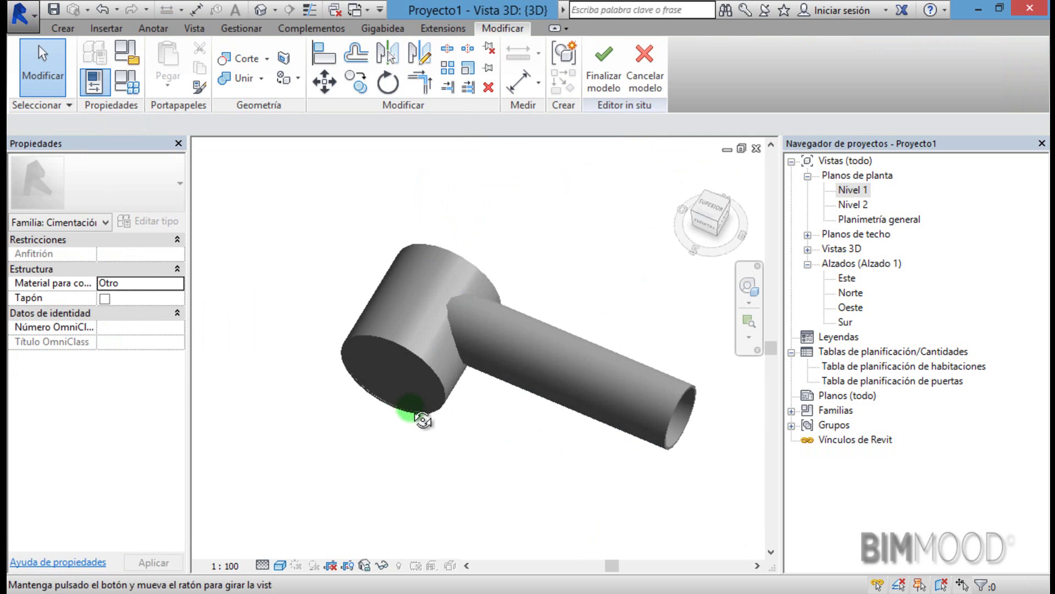
scroll(398, 413, up, 3)
scroll(493, 183, up, 2)
scroll(480, 301, down, 2)
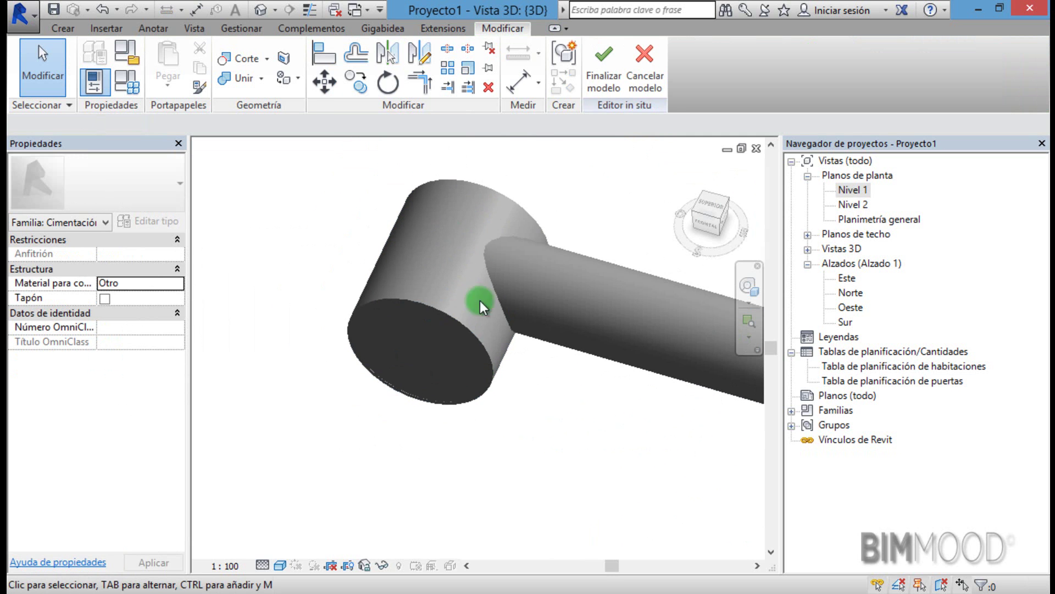
click(522, 206)
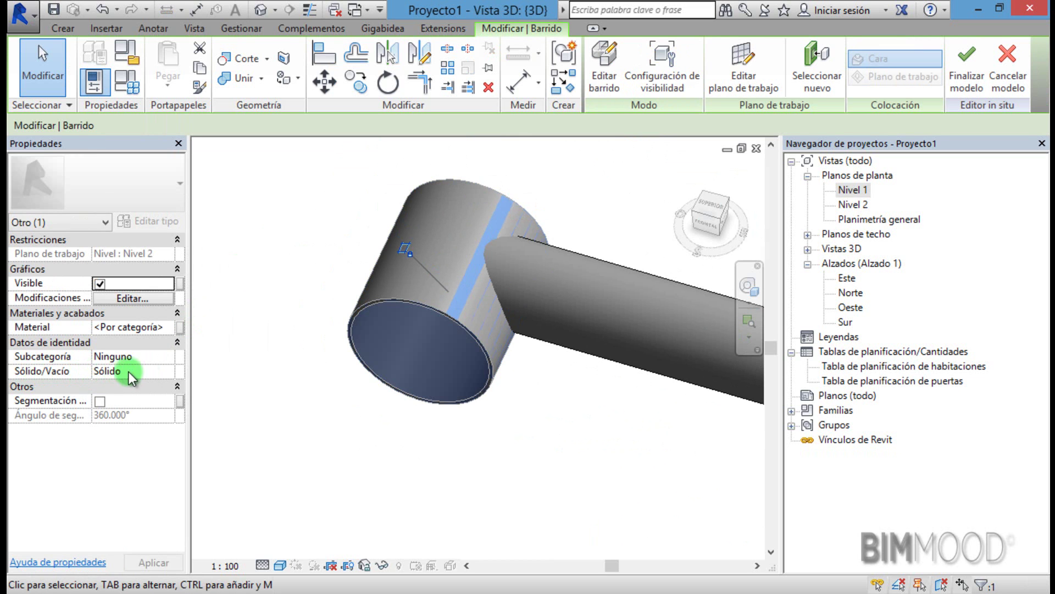
click(166, 371)
click(123, 396)
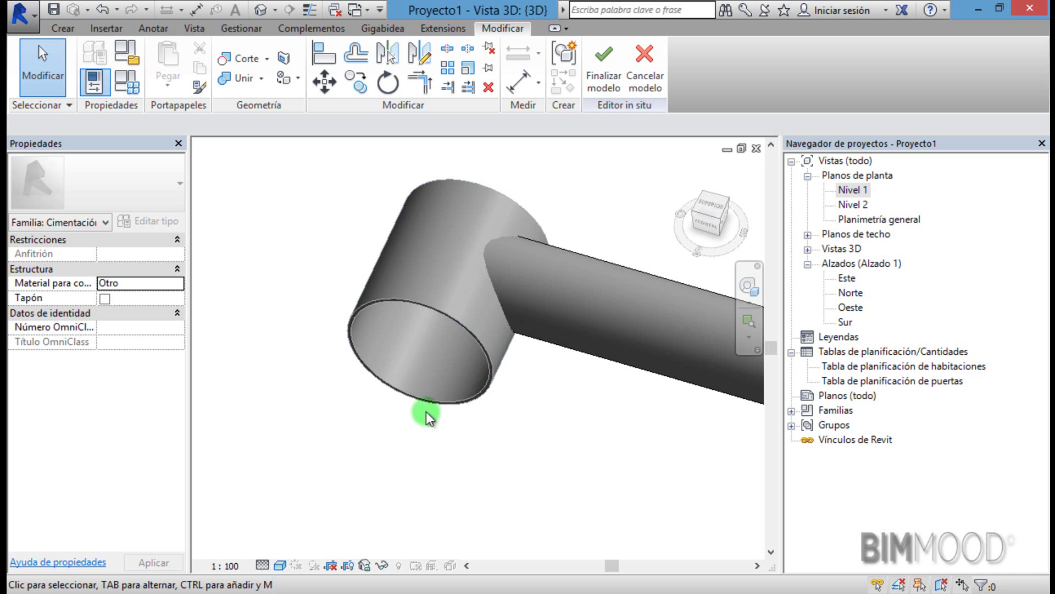
shift+middle_drag(377, 450, 450, 95)
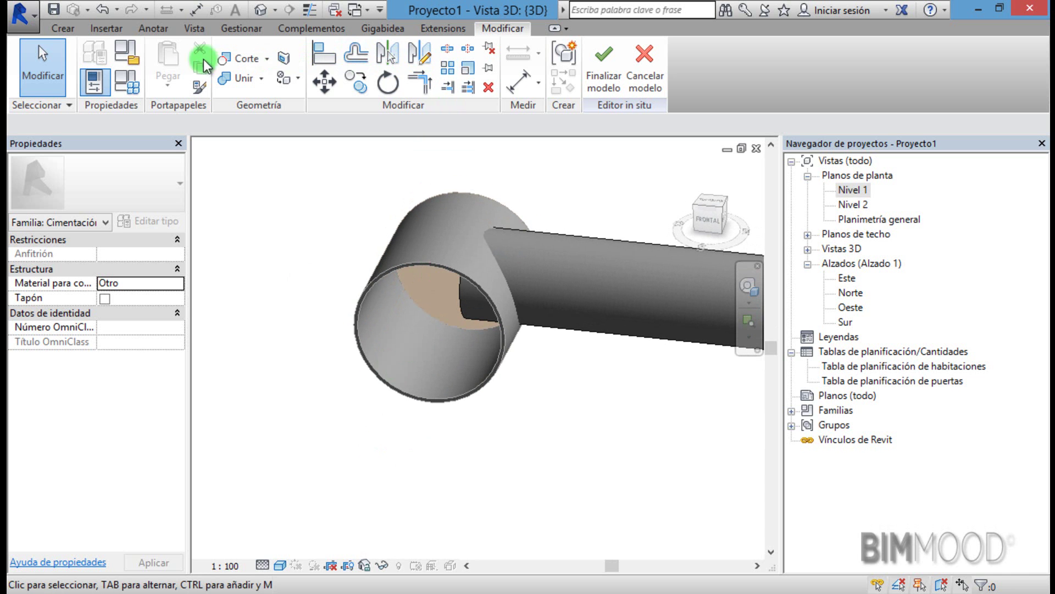
Cut the galeria 1 horizontal tube with the void sweep using Cortar geometría
click(267, 59)
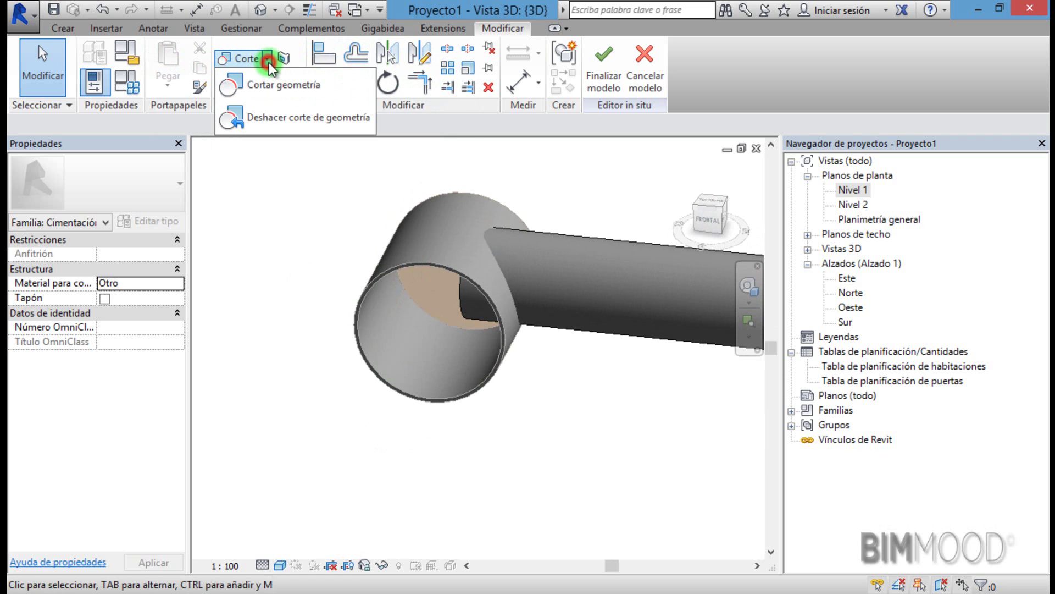
click(267, 85)
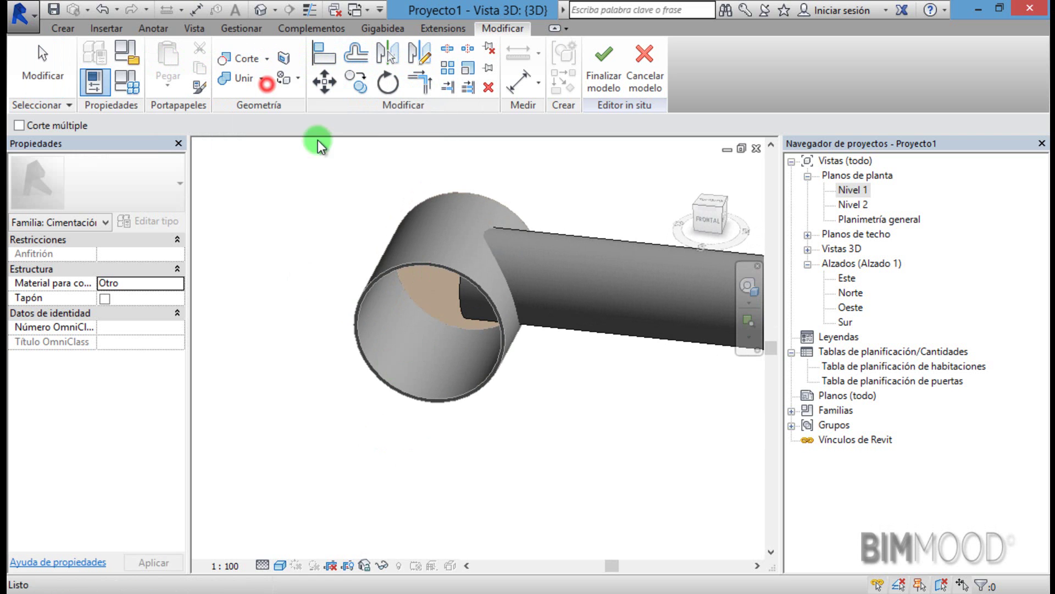
click(421, 266)
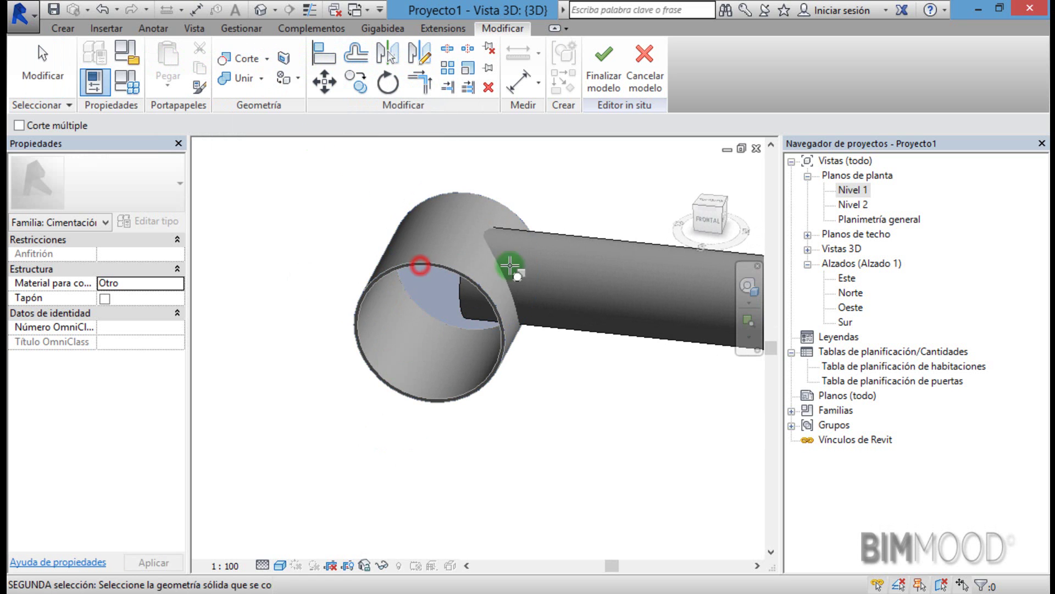
click(456, 295)
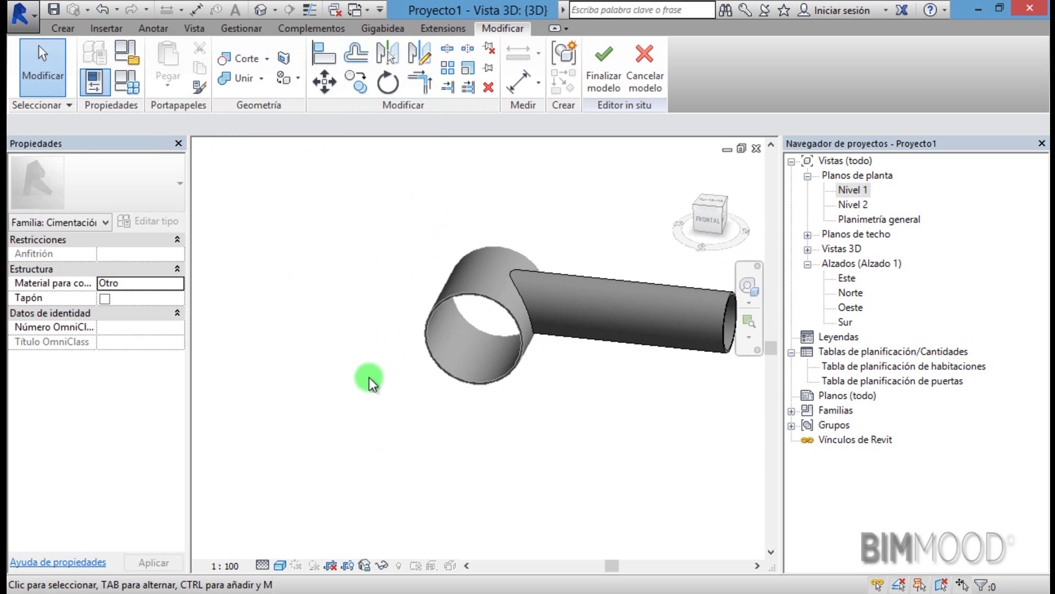
shift+middle_drag(375, 362, 330, 436)
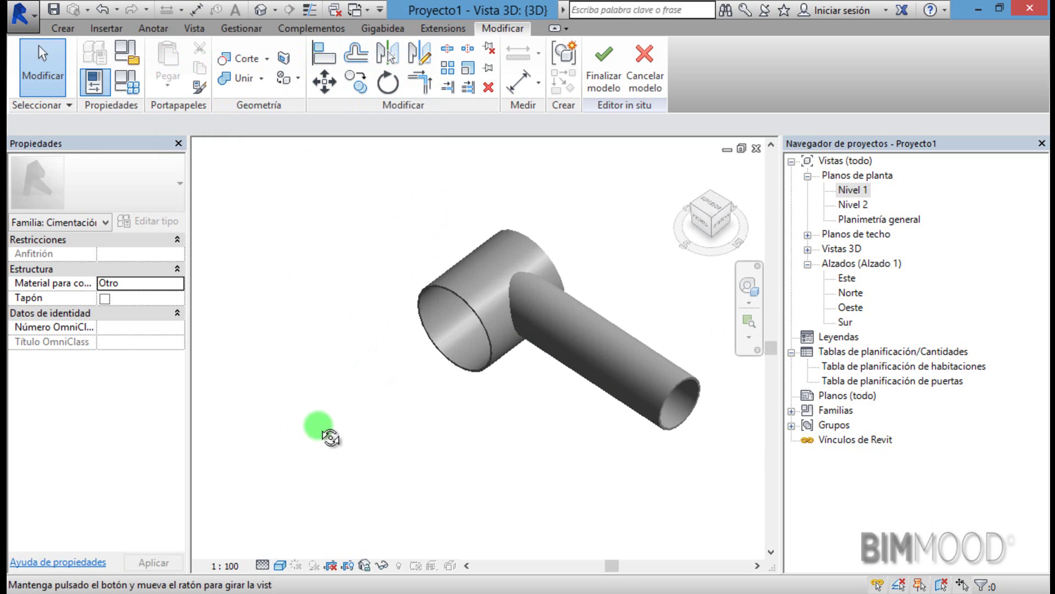
Finish the galeria 1 in-place model with Finalizar modelo and orbit to inspect it
click(604, 74)
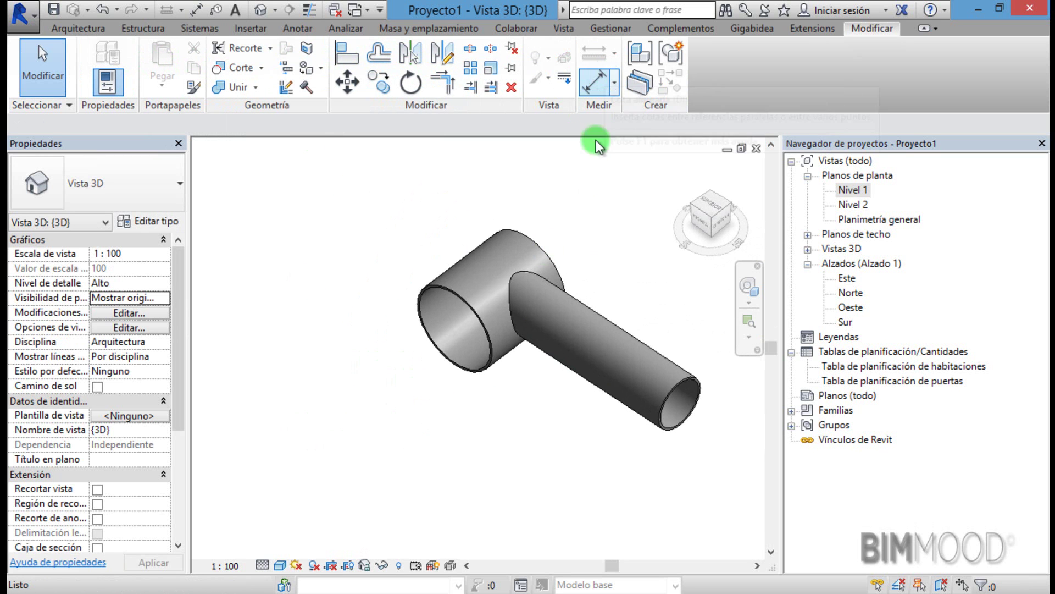
mouse_move(424, 415)
shift+middle_down()
mouse_move(629, 302)
mouse_move(566, 207)
mouse_move(549, 291)
mouse_move(473, 427)
mouse_move(296, 308)
mouse_move(410, 320)
mouse_move(530, 370)
mouse_move(532, 399)
mouse_move(549, 299)
mouse_move(650, 370)
mouse_move(502, 403)
mouse_move(522, 304)
mouse_move(570, 299)
mouse_move(572, 272)
mouse_move(524, 342)
mouse_move(440, 297)
mouse_move(537, 368)
mouse_move(500, 377)
mouse_move(513, 337)
mouse_move(435, 283)
shift+middle_up()
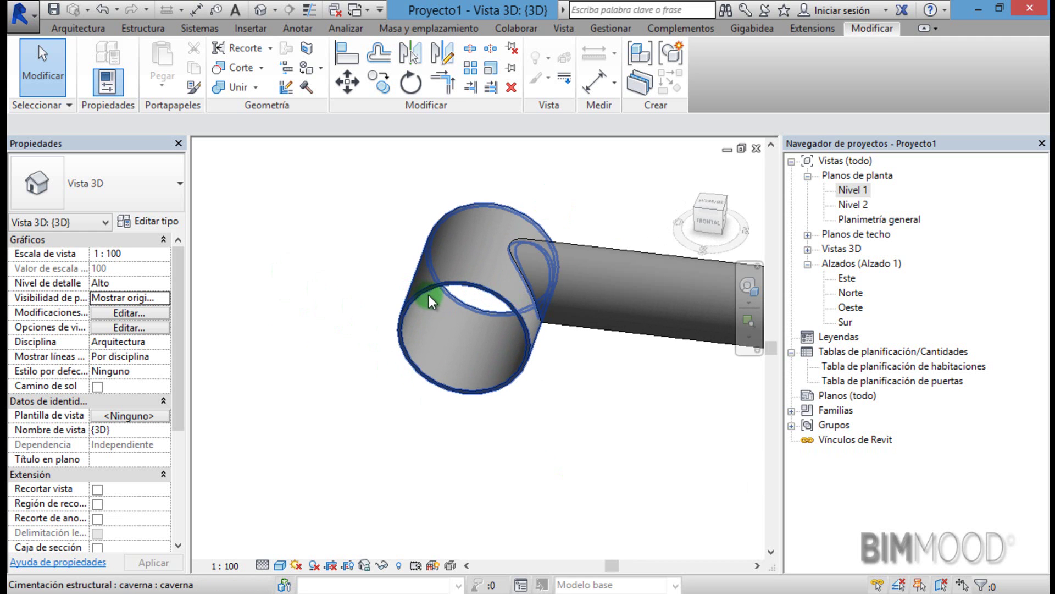
scroll(430, 298, down, 2)
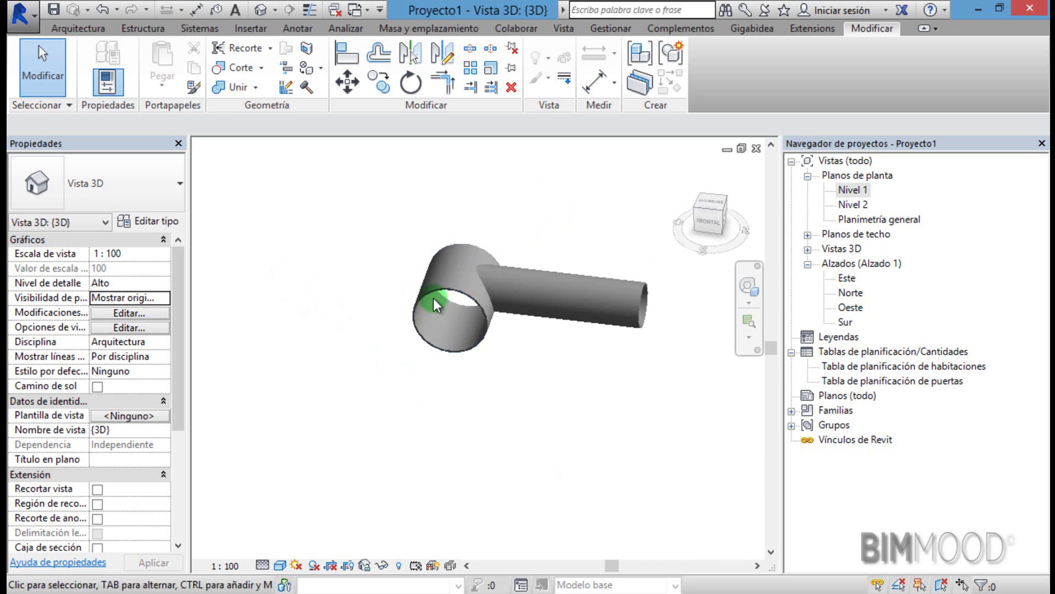
On Nivel 2, reopen the caverna foundation in place and edit the shaft sweep's path
double_click(856, 205)
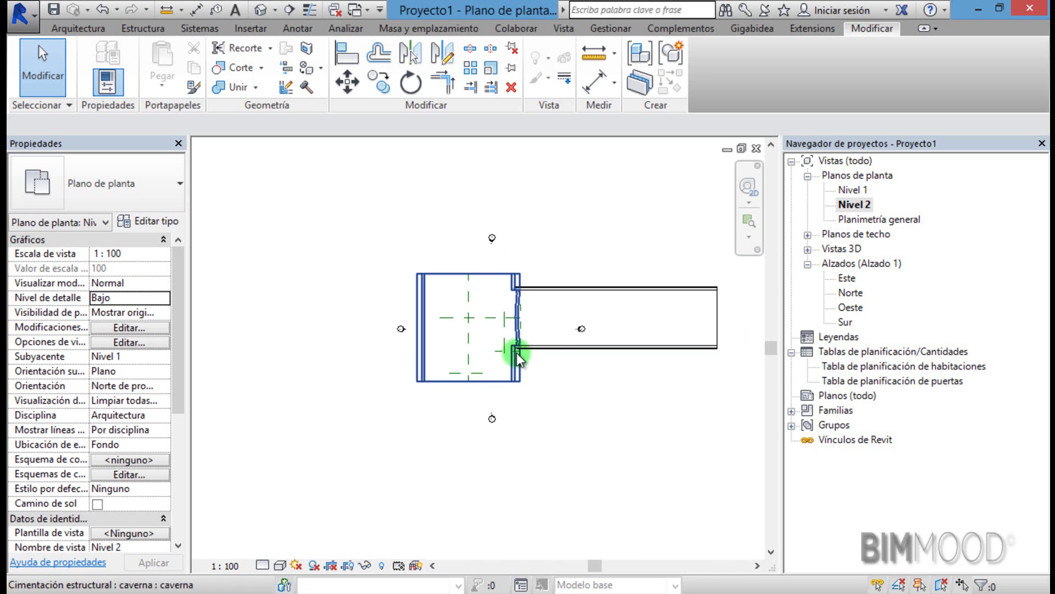
scroll(489, 316, down, 1)
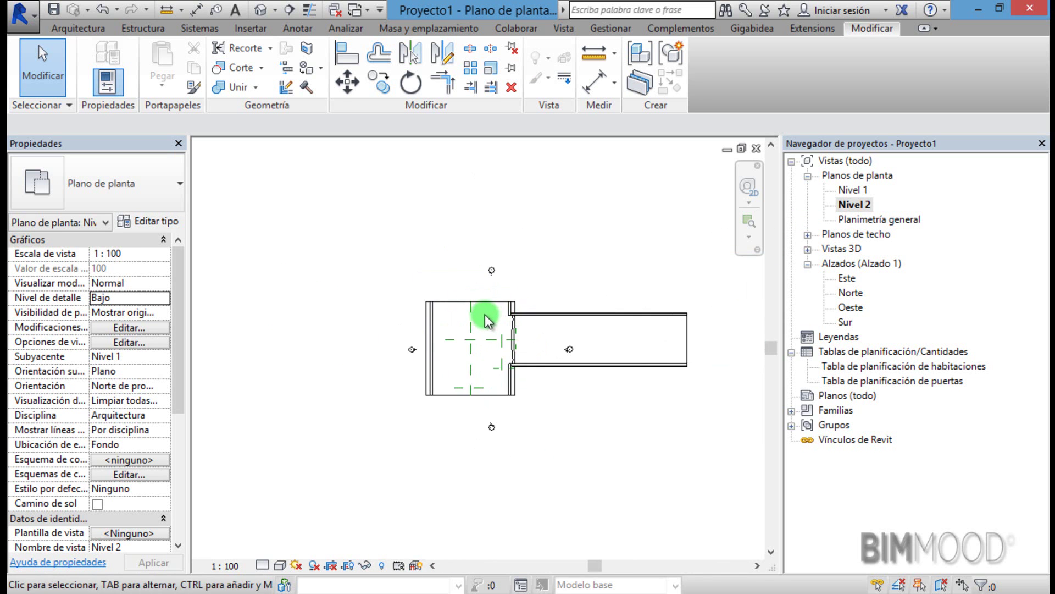
scroll(471, 303, up, 1)
click(494, 308)
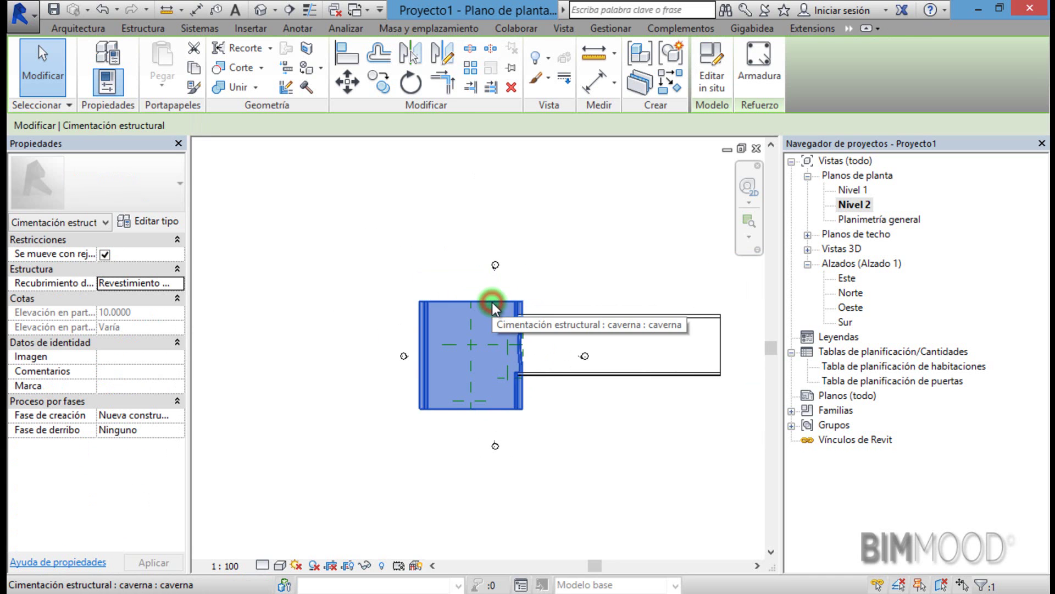
click(703, 77)
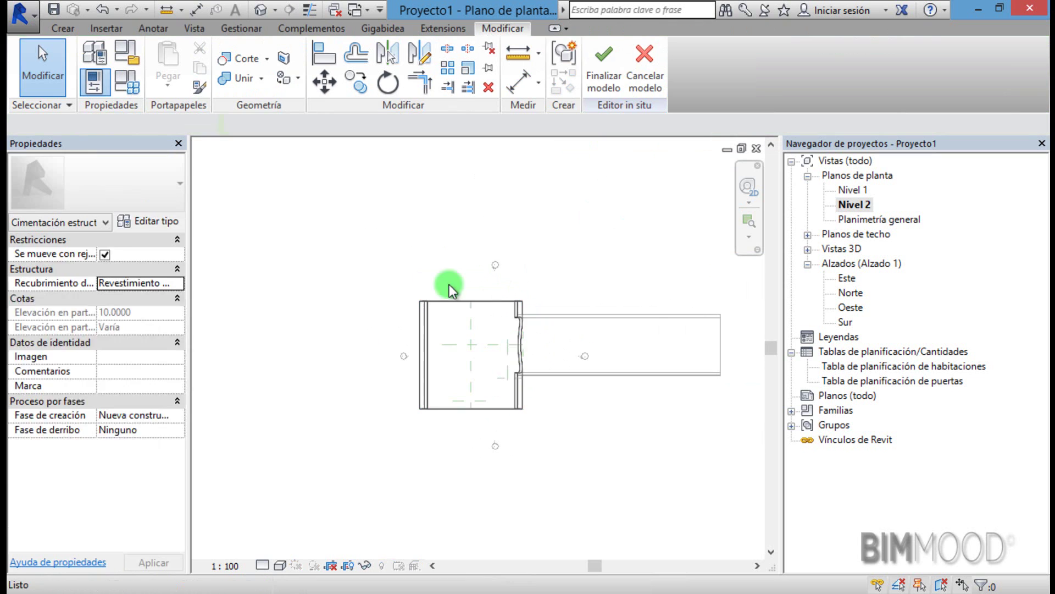
click(491, 300)
click(597, 83)
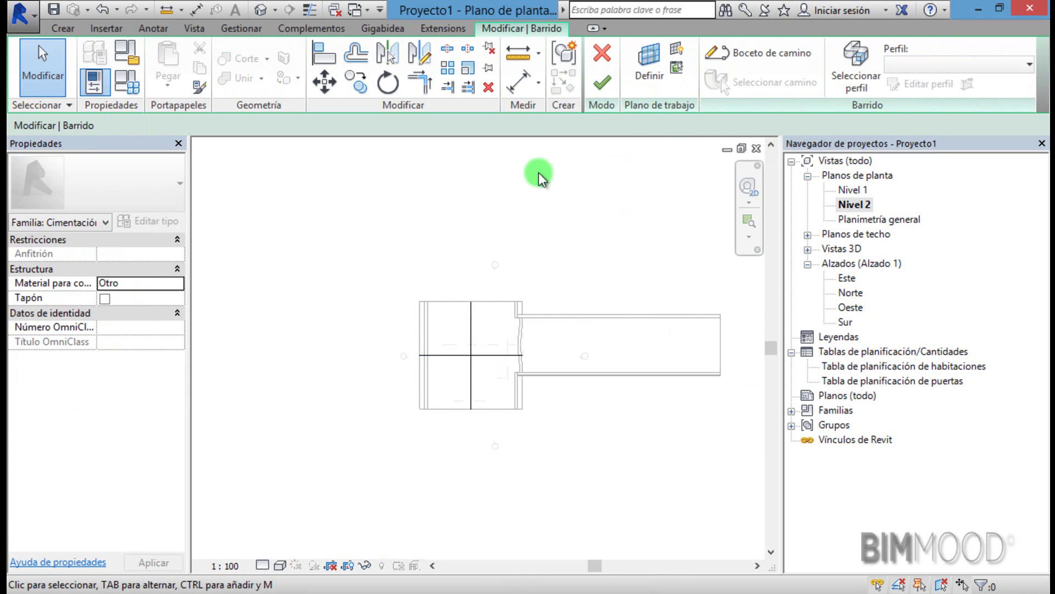
click(751, 62)
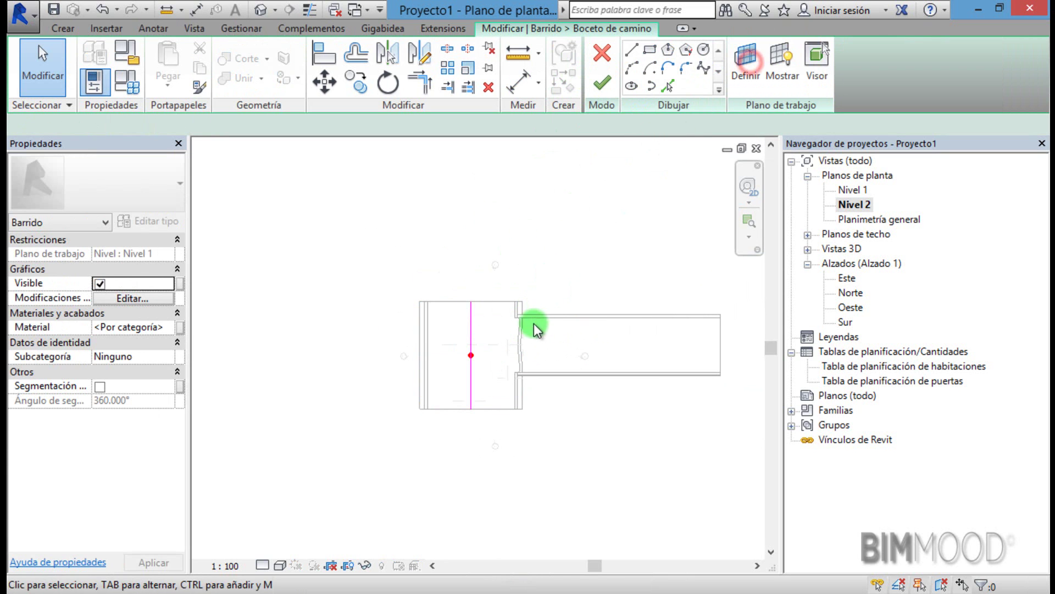
Stretch the path line's ends to a total length of 120 and finish the sweep
click(472, 328)
mouse_move(471, 302)
mouse_down()
mouse_move(483, 238)
mouse_move(479, 171)
mouse_up()
scroll(479, 253, down, 3)
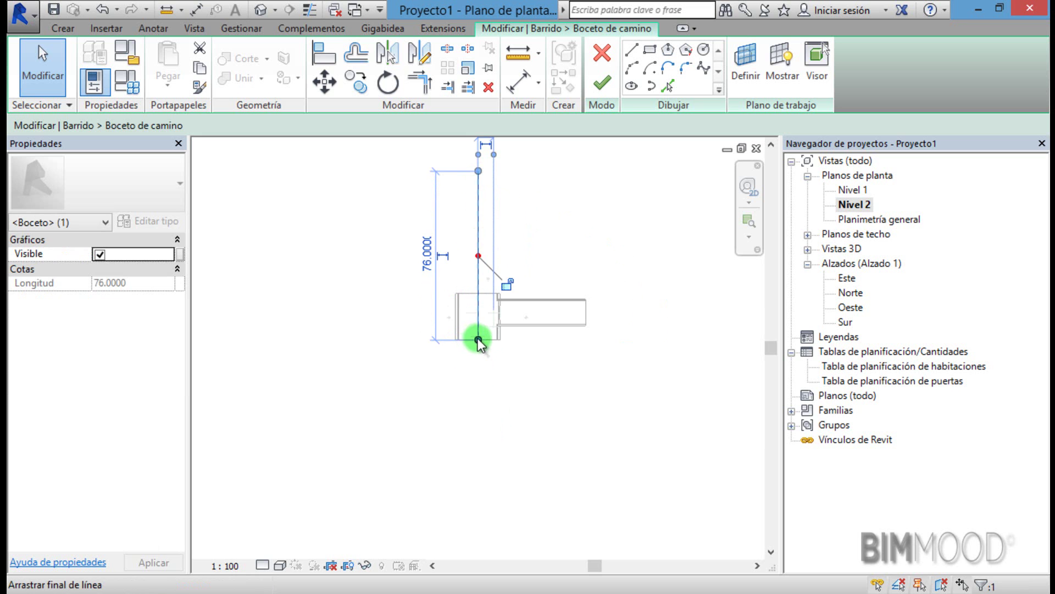
drag(478, 340, 478, 437)
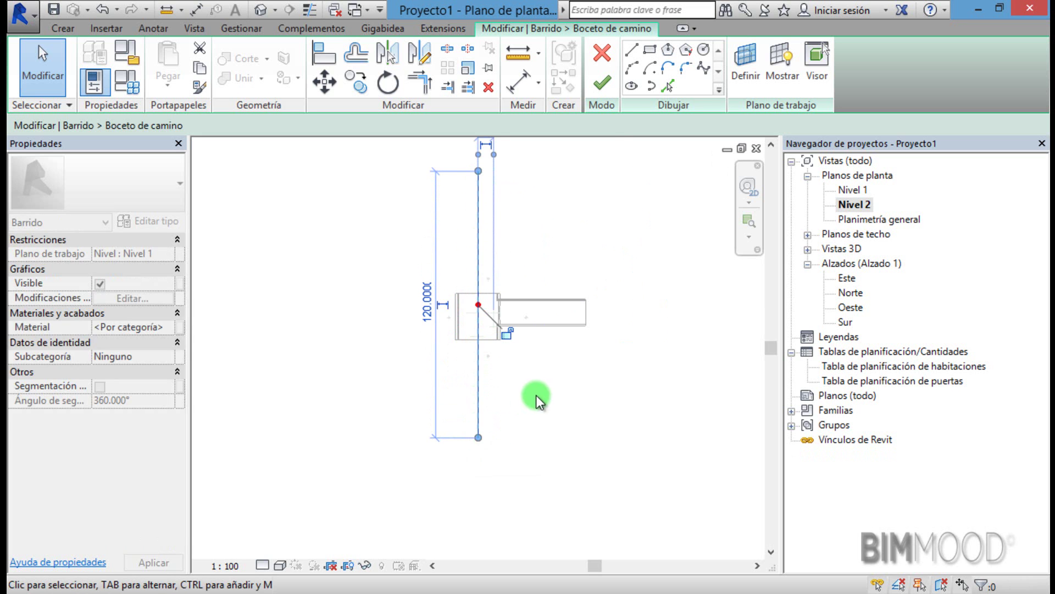
click(536, 398)
click(596, 84)
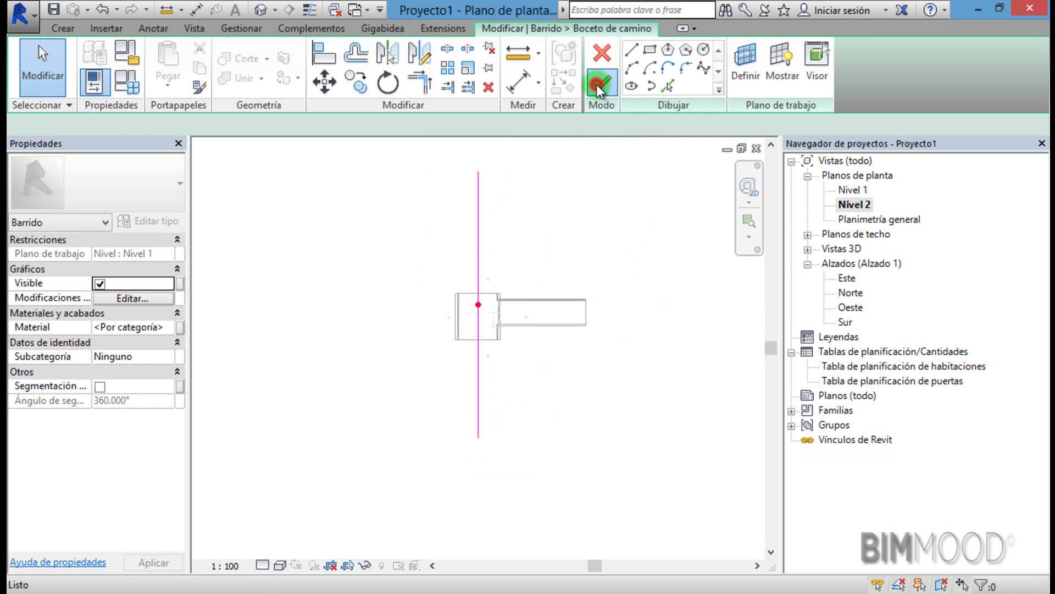
click(596, 84)
click(586, 397)
scroll(528, 384, up, 2)
scroll(522, 379, up, 1)
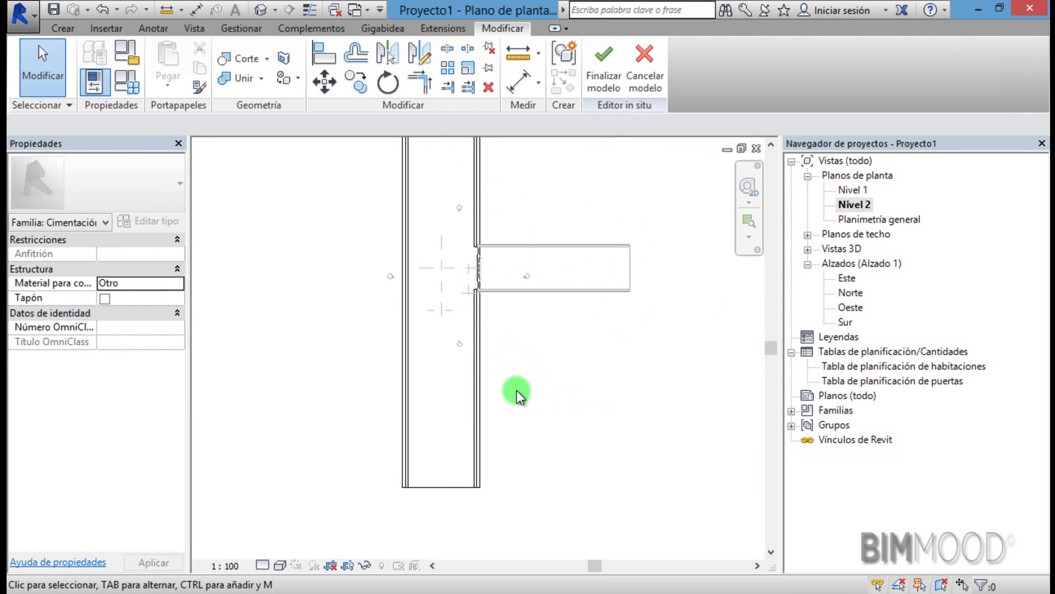
scroll(515, 396, down, 1)
key(3)
key(d)
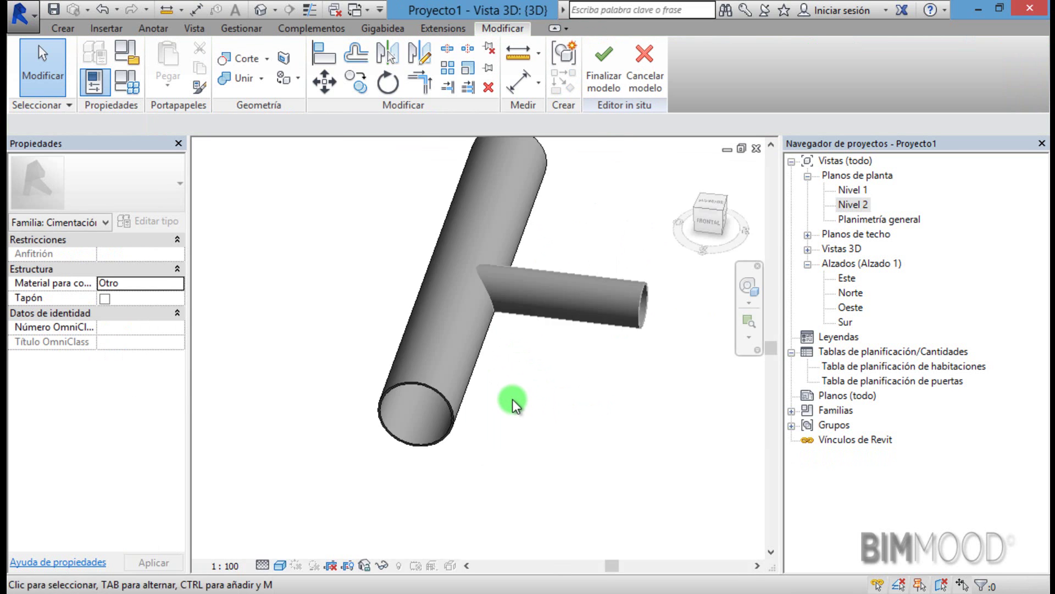
scroll(530, 410, down, 1)
mouse_move(545, 411)
shift+middle_down()
mouse_move(558, 341)
mouse_move(582, 316)
shift+middle_up()
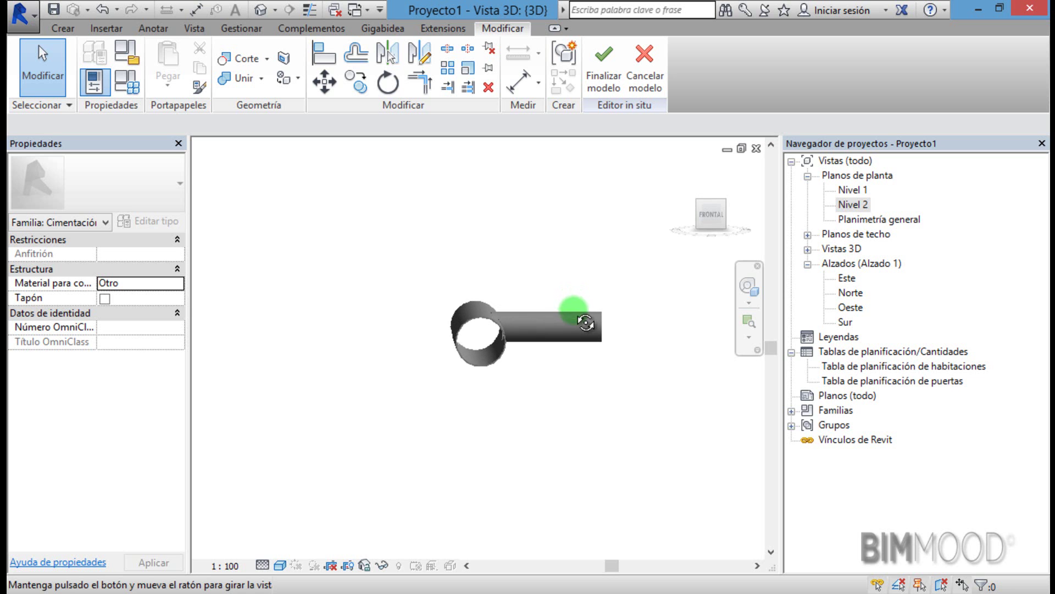
double_click(846, 320)
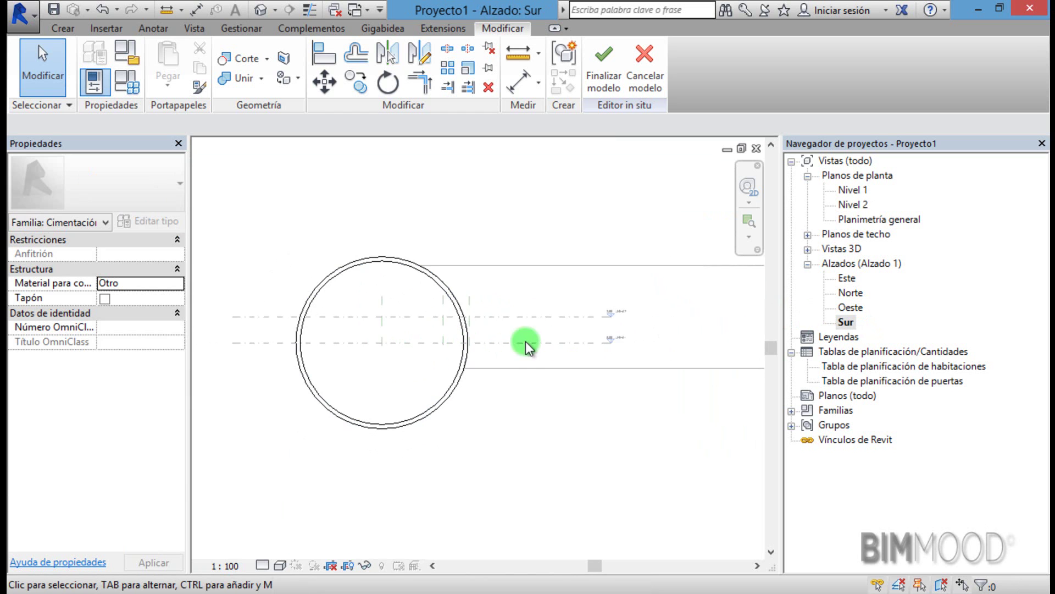
scroll(585, 341, up, 2)
middle_drag(647, 308, 637, 309)
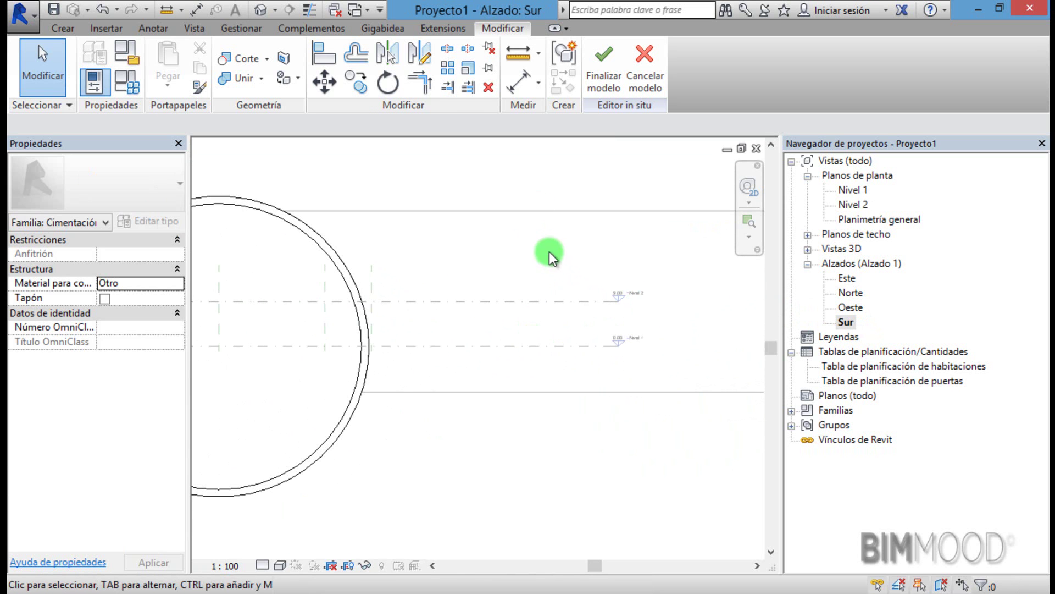
scroll(626, 304, up, 4)
scroll(628, 303, down, 3)
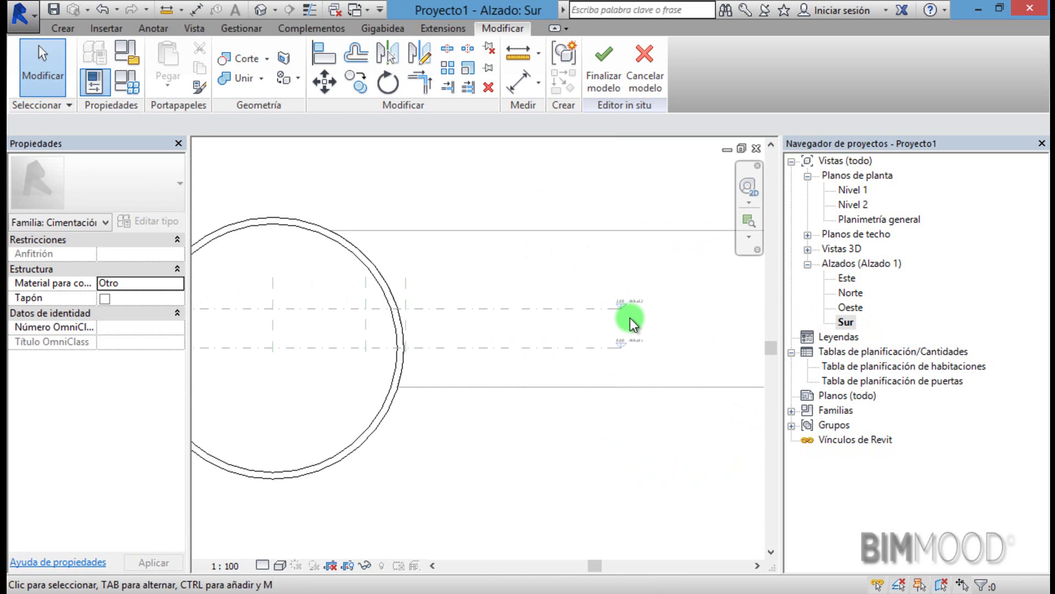
scroll(630, 318, down, 2)
scroll(536, 336, down, 1)
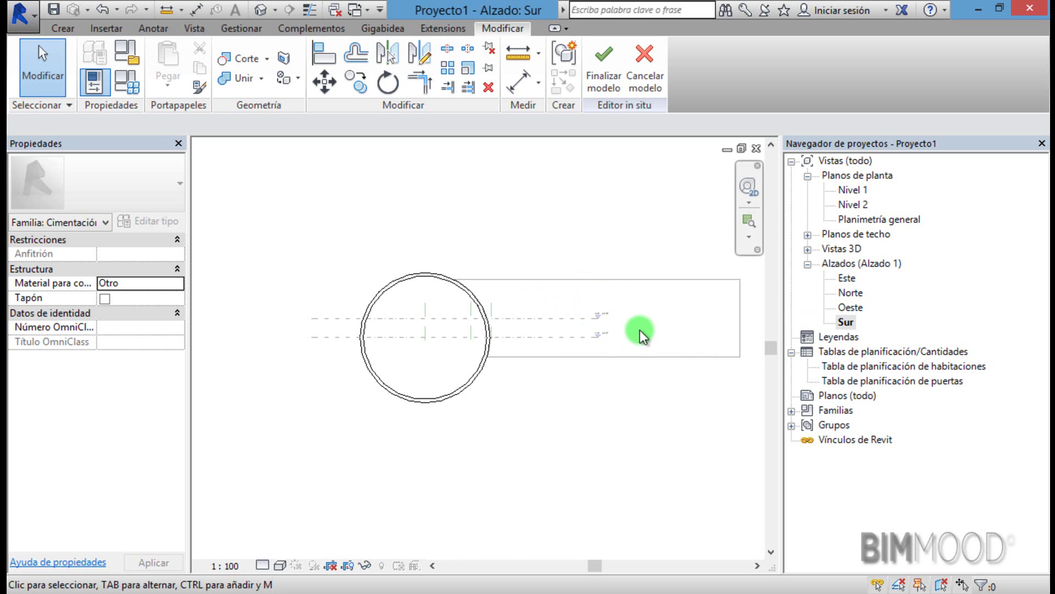
double_click(855, 204)
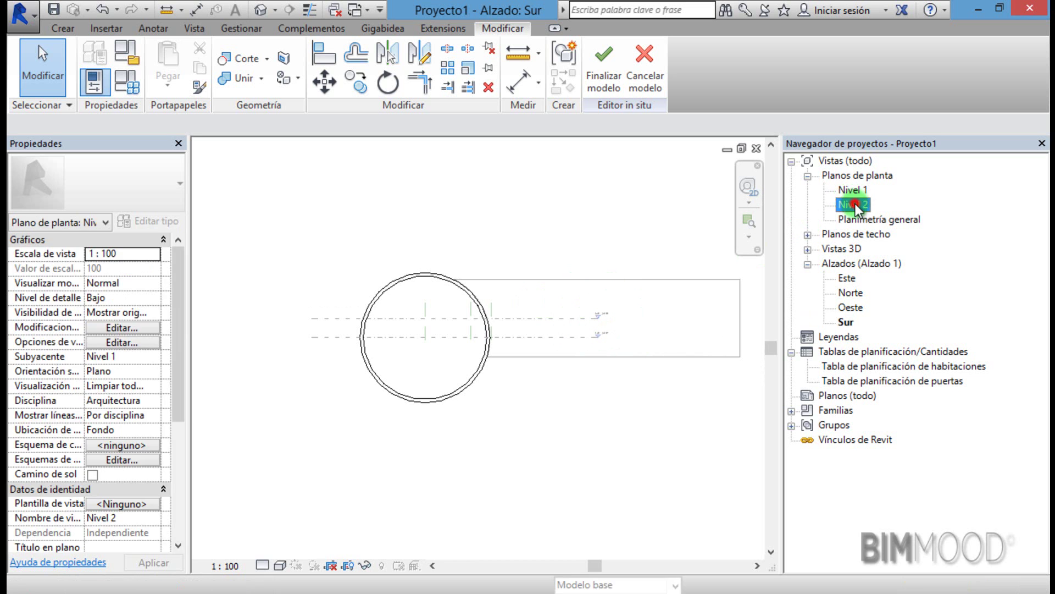
scroll(575, 311, up, 2)
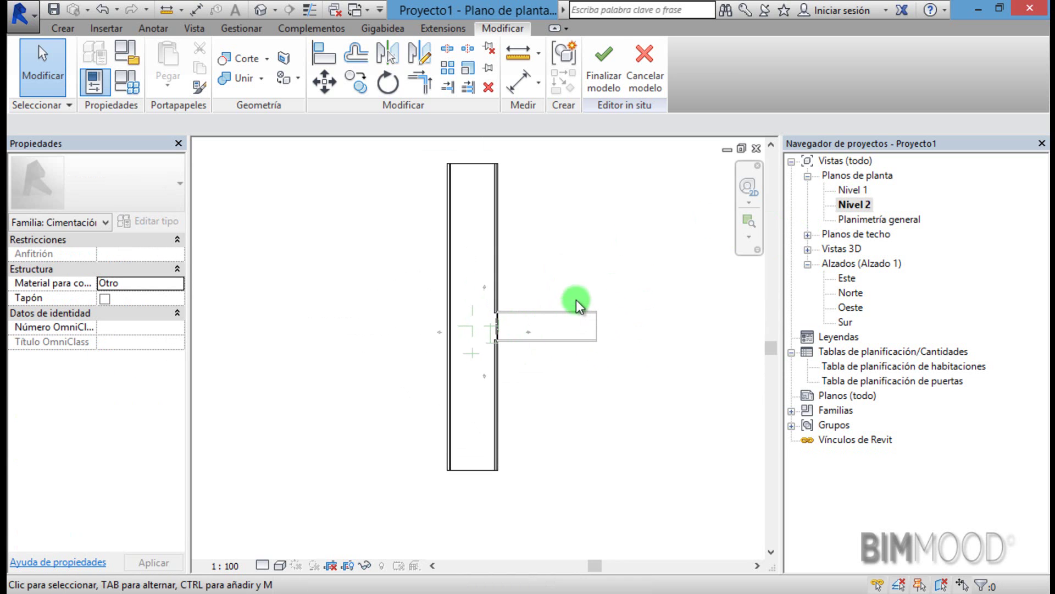
Finish the current in-place model with Finalizar modelo
click(601, 76)
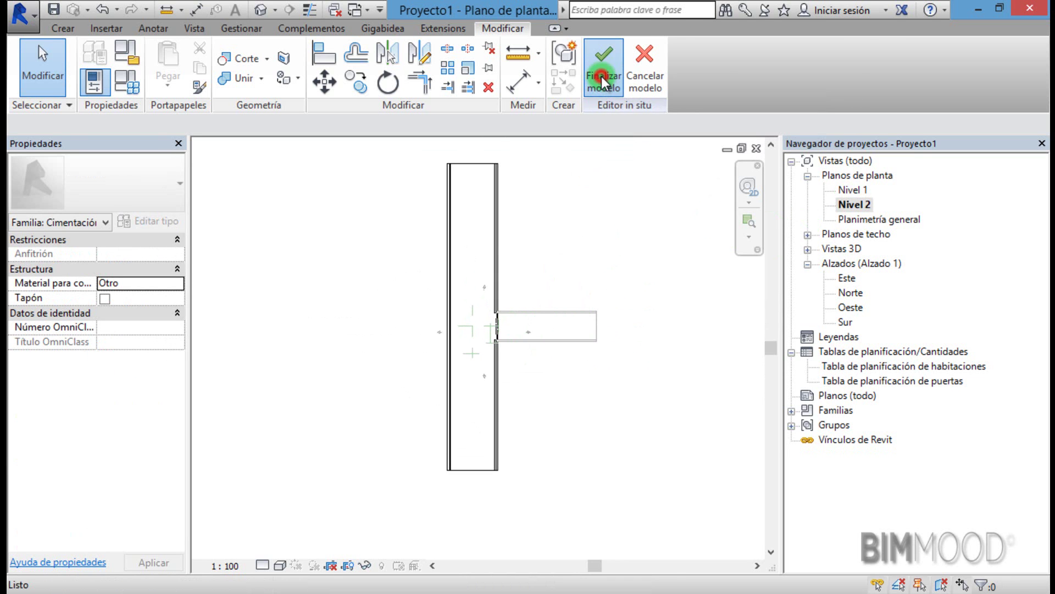
middle_drag(585, 392, 537, 388)
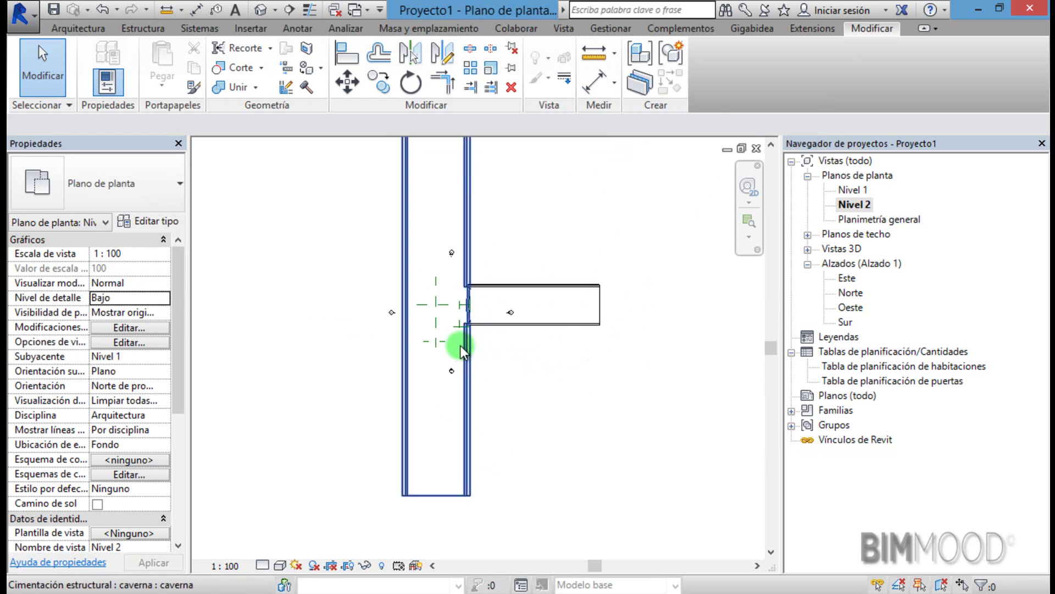
scroll(574, 306, up, 1)
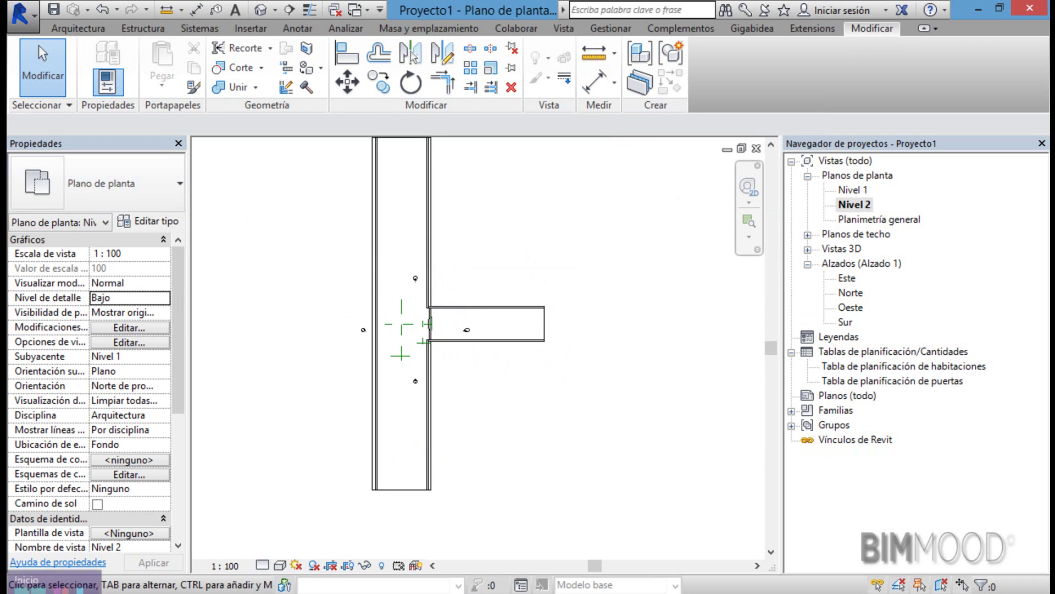
Create a new in-place Cimentación estructural model named galeria 2
click(102, 29)
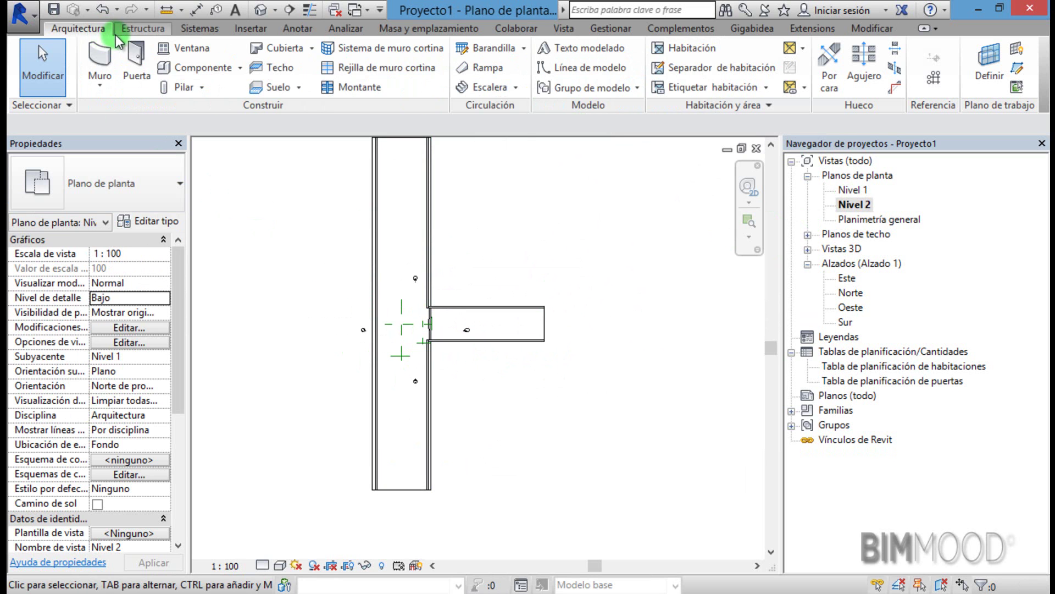
click(240, 68)
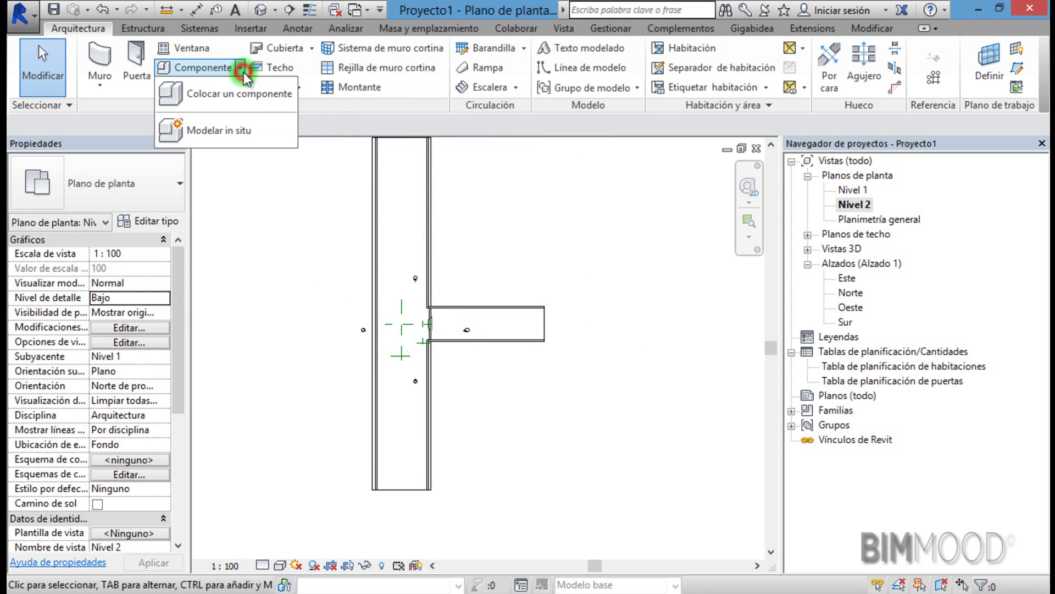
click(239, 124)
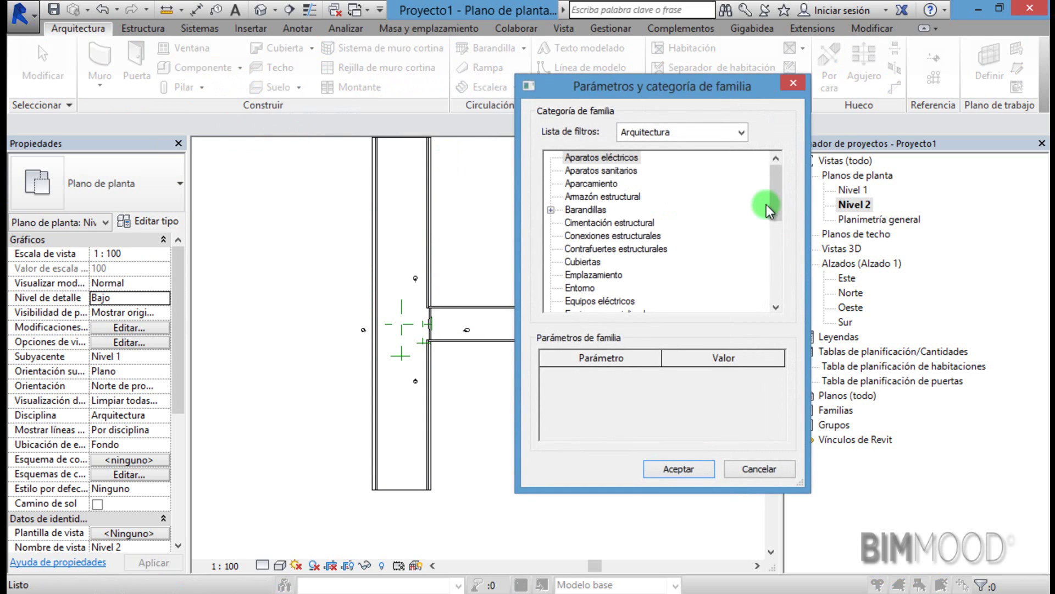
click(630, 223)
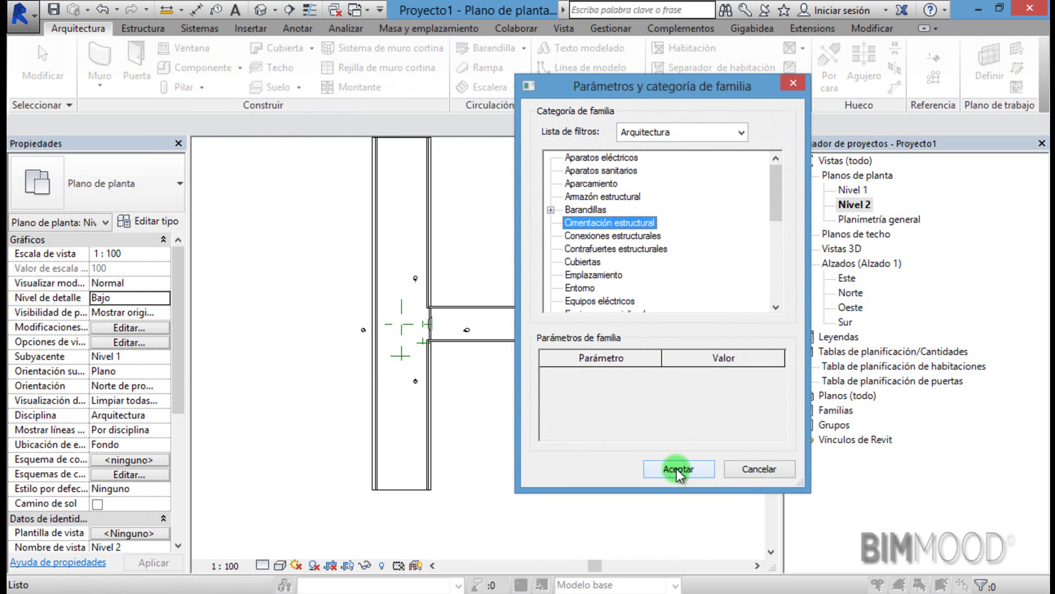
click(677, 469)
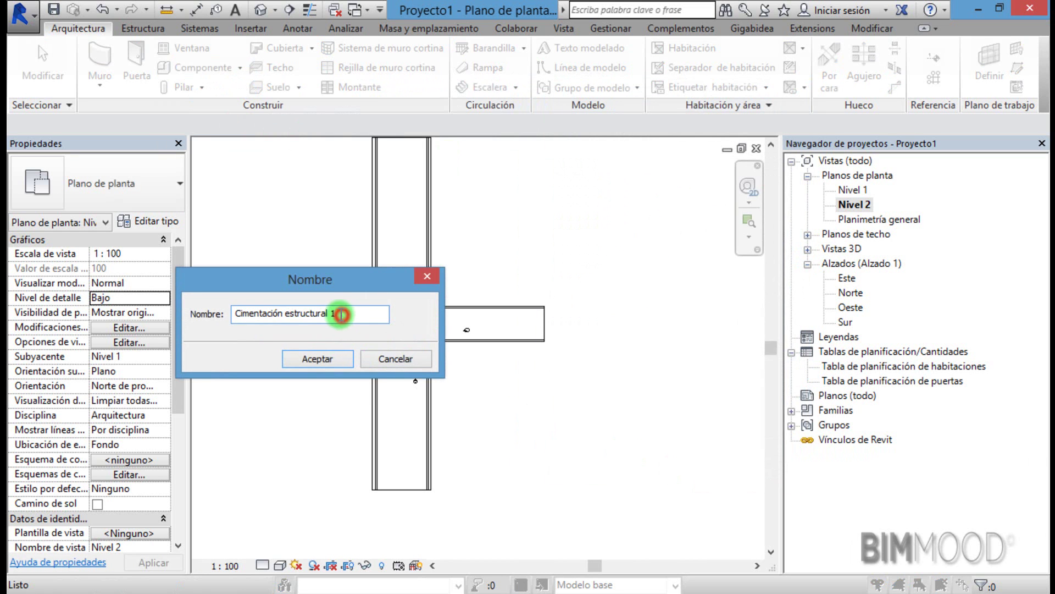
drag(324, 313, 202, 315)
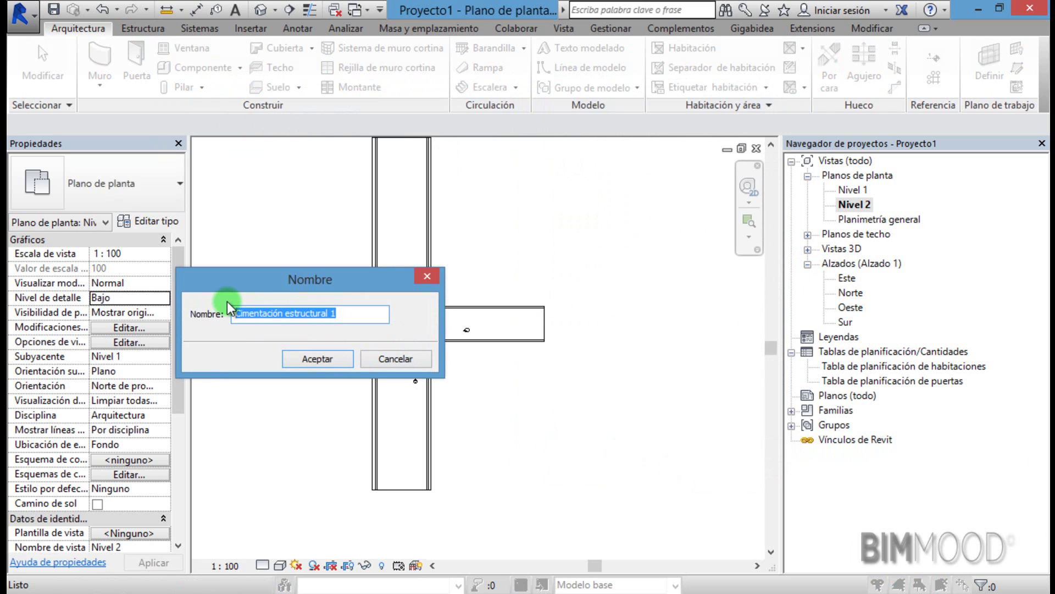
text(Viga)
text(ia)
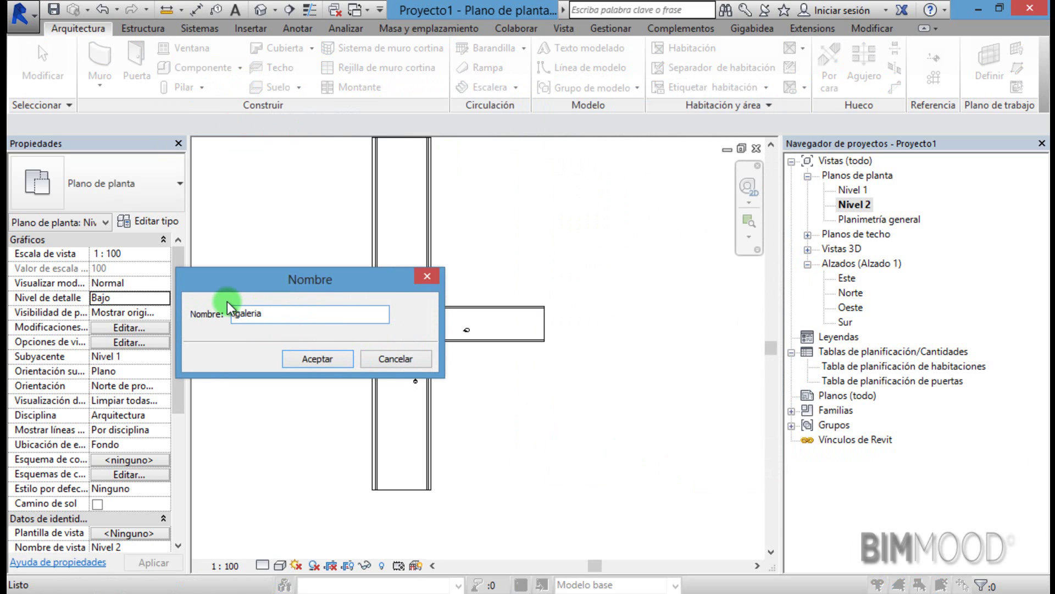
text(2)
click(312, 355)
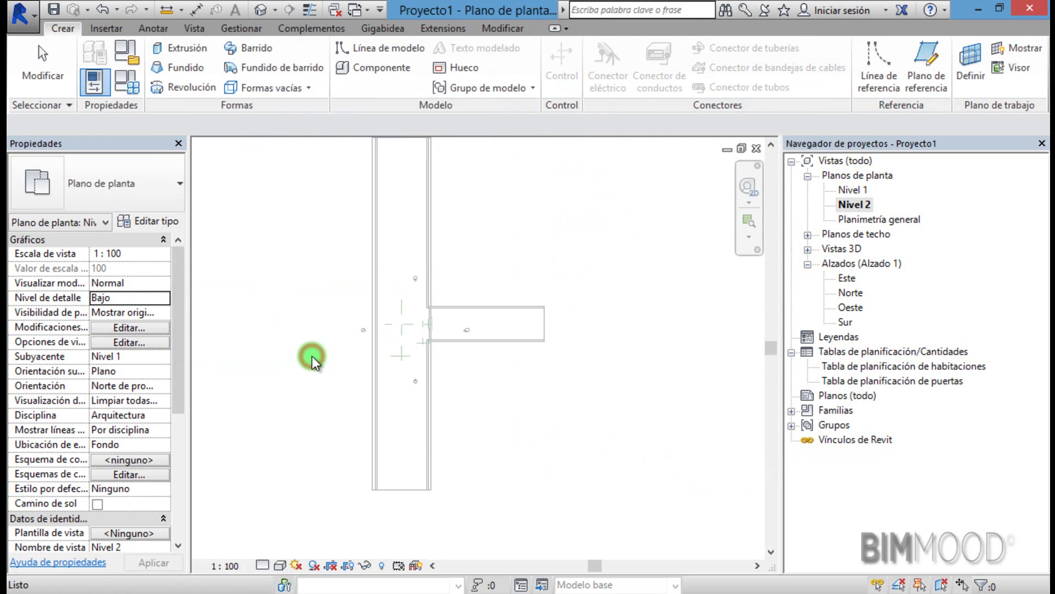
Start a sweep with a 45-unit vertical path line running down from the beam
scroll(499, 341, up, 2)
scroll(418, 248, down, 1)
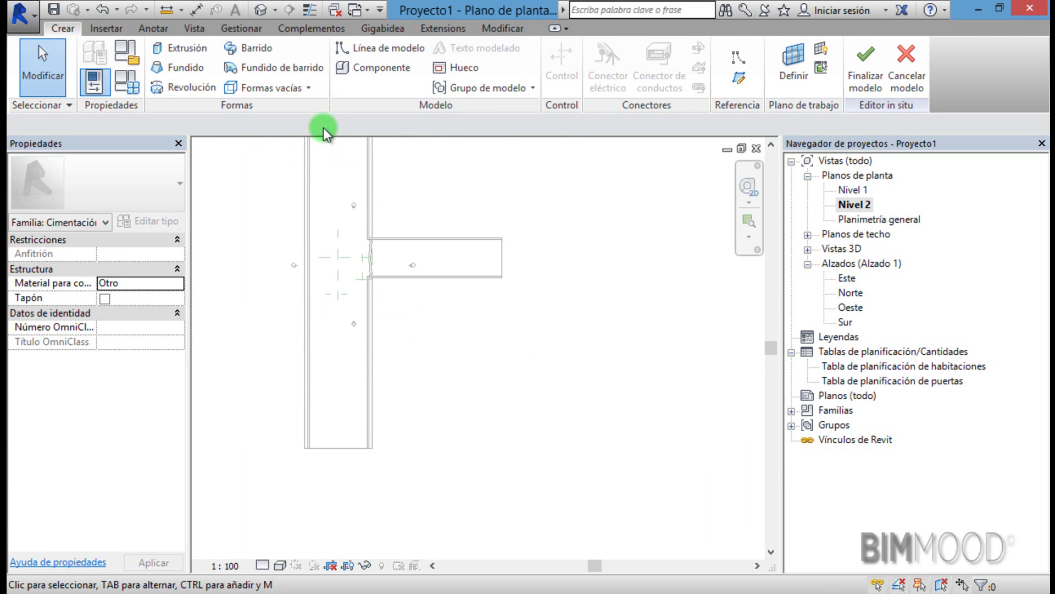
scroll(334, 193, up, 2)
click(240, 48)
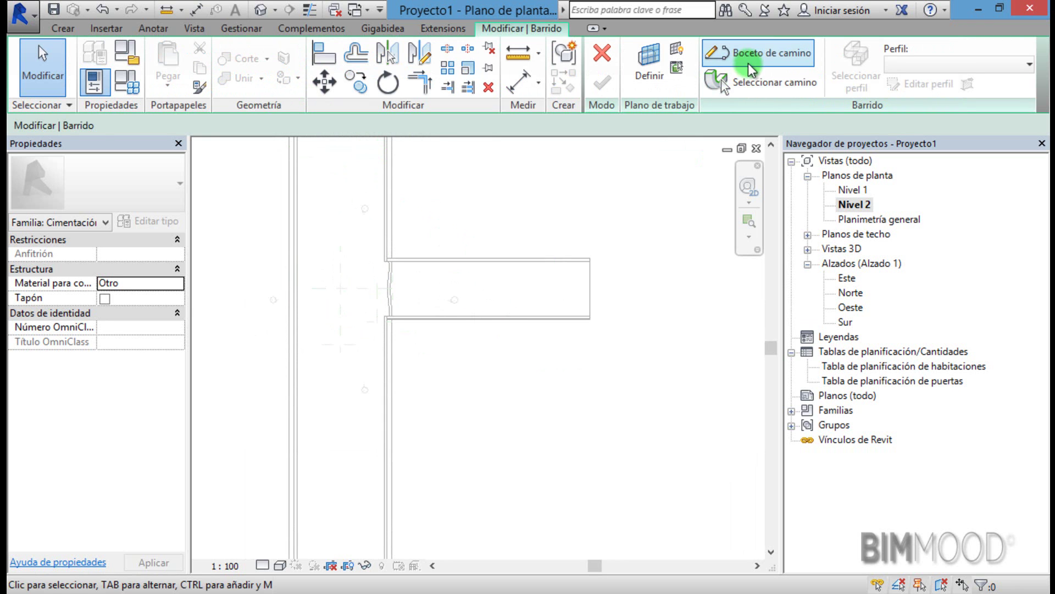
click(747, 58)
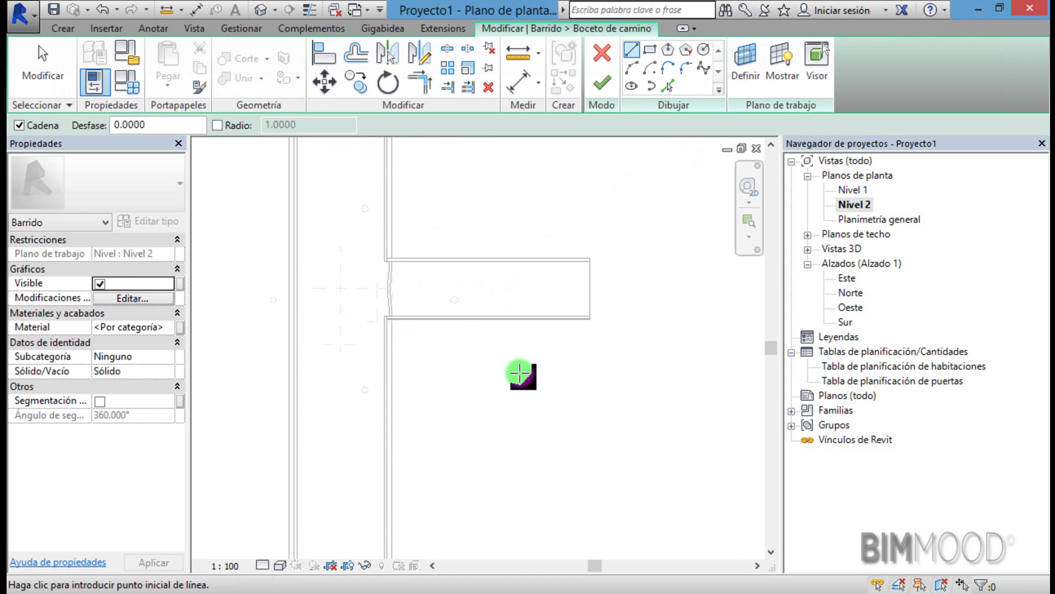
scroll(511, 357, down, 1)
scroll(461, 266, down, 1)
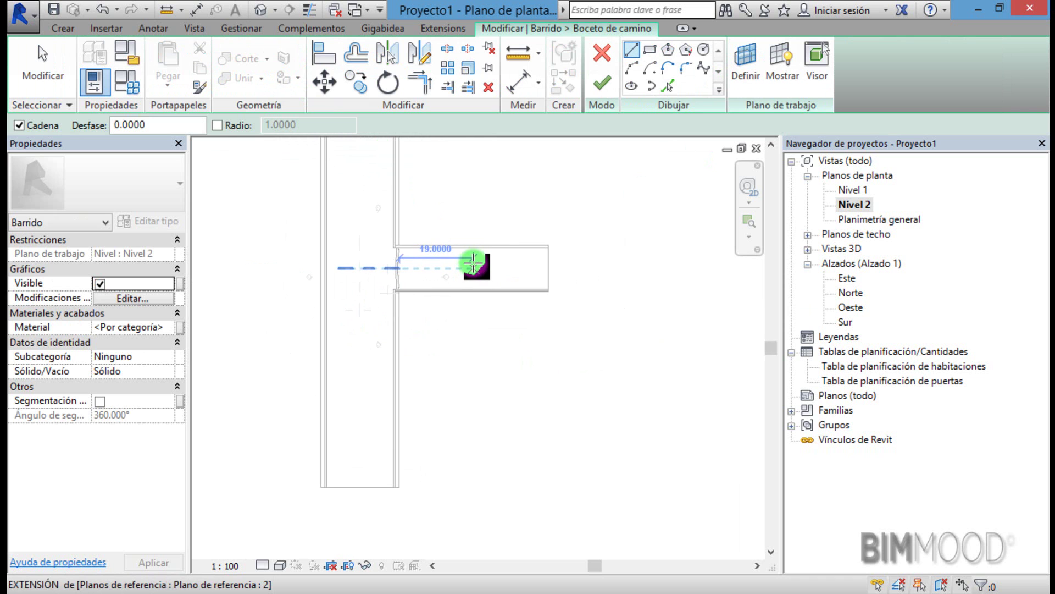
click(473, 268)
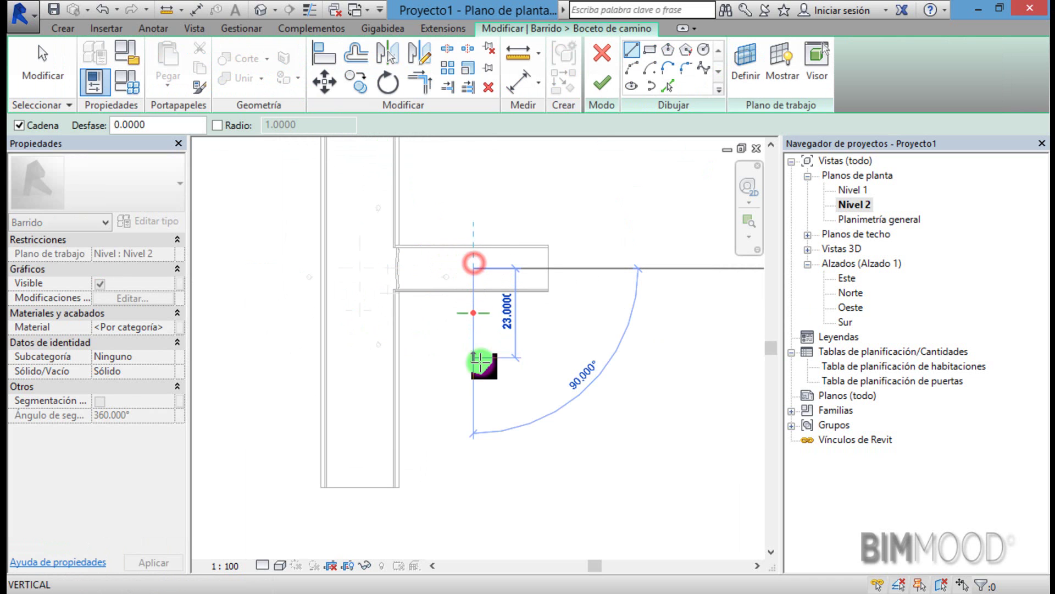
click(474, 445)
key(Escape)
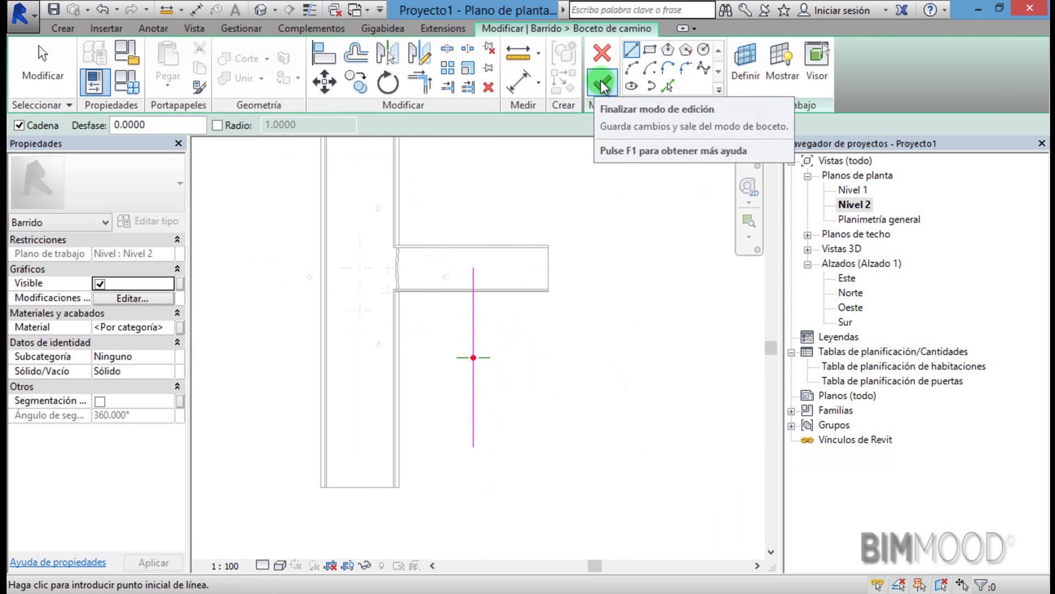
click(602, 81)
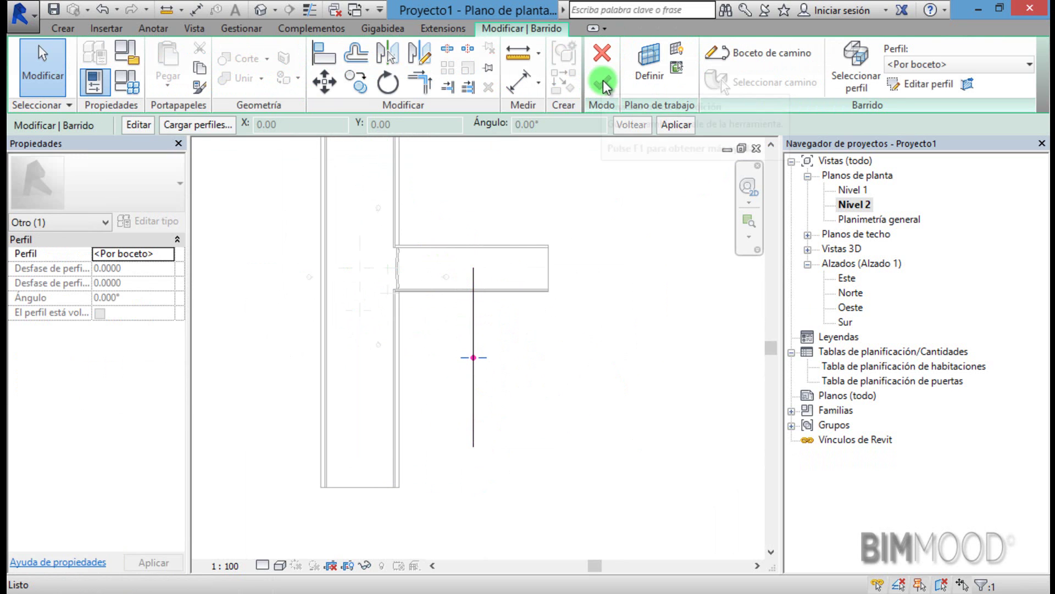
Sketch the sweep profile in Alzado: Norte as concentric circles of radius 5 and 4.5
click(940, 87)
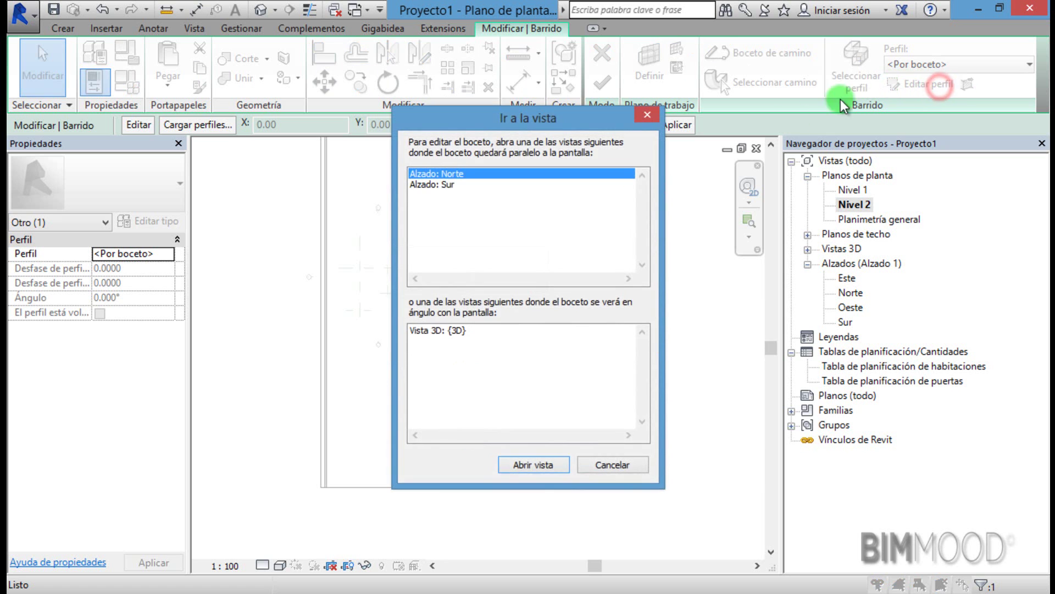
click(532, 464)
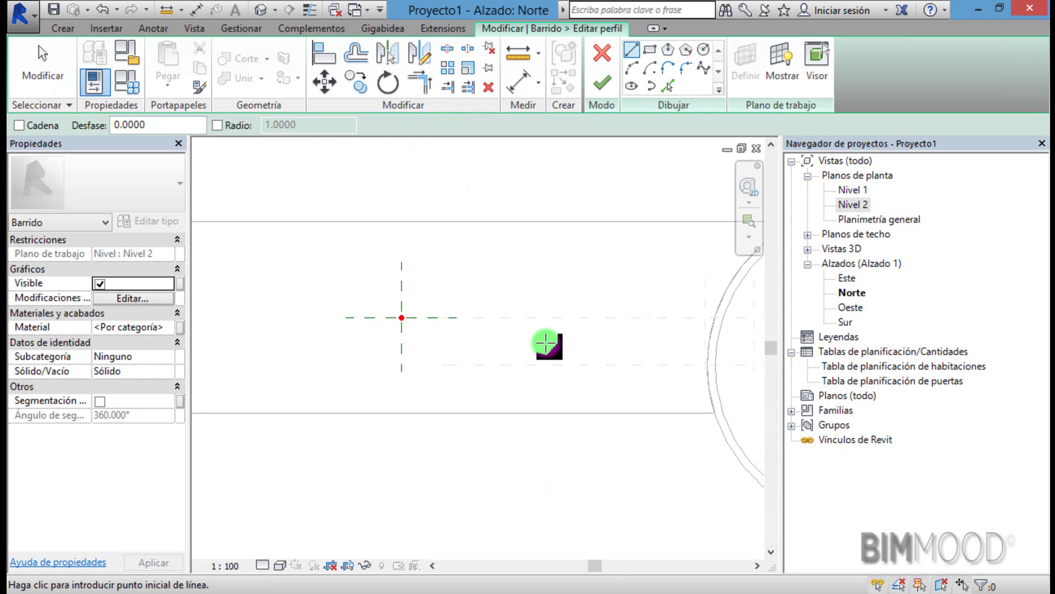
scroll(384, 330, up, 2)
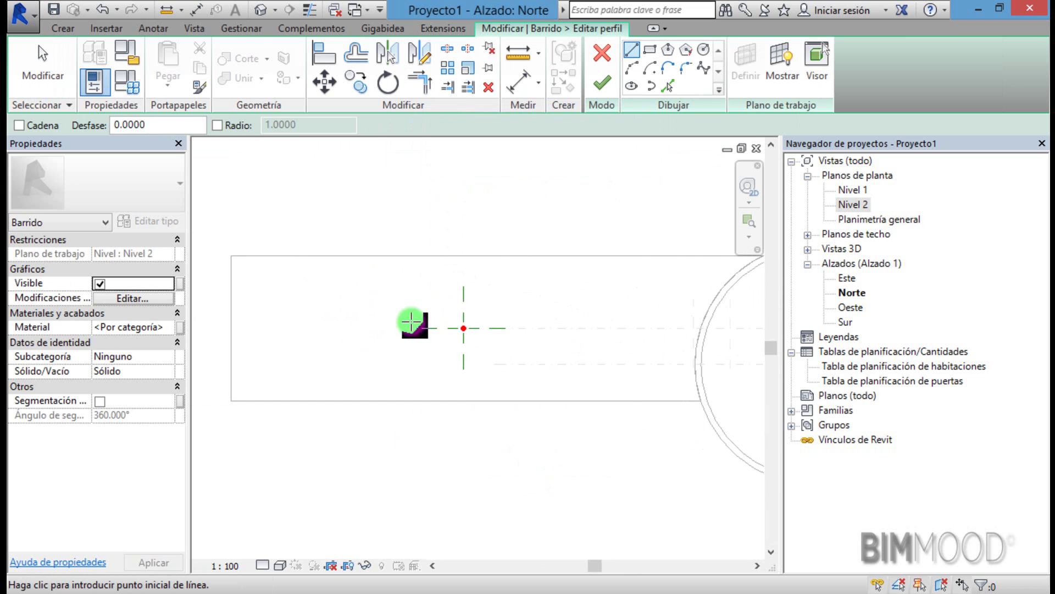
click(705, 50)
click(463, 328)
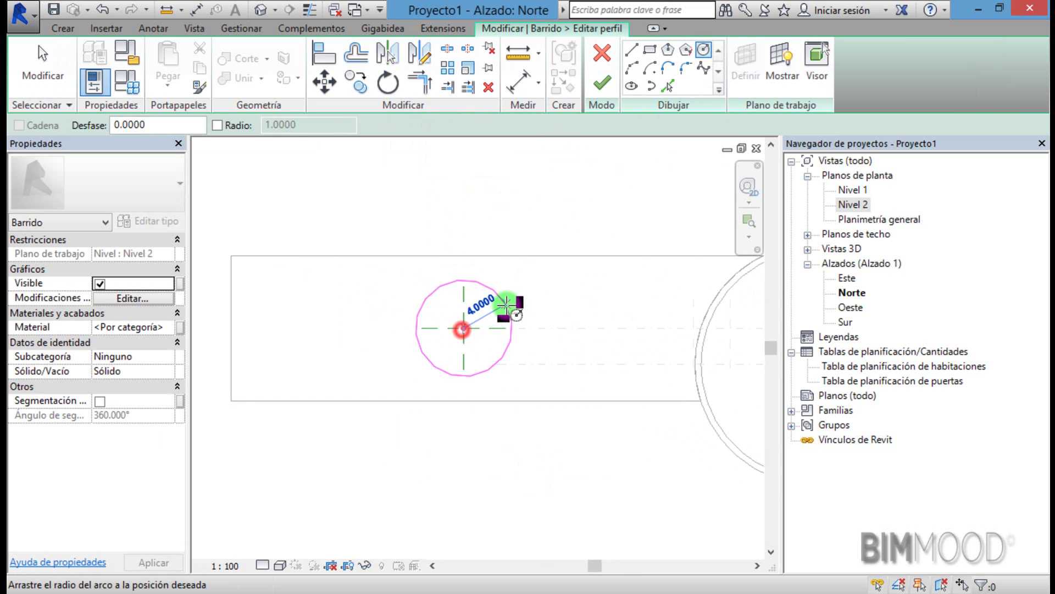
click(517, 297)
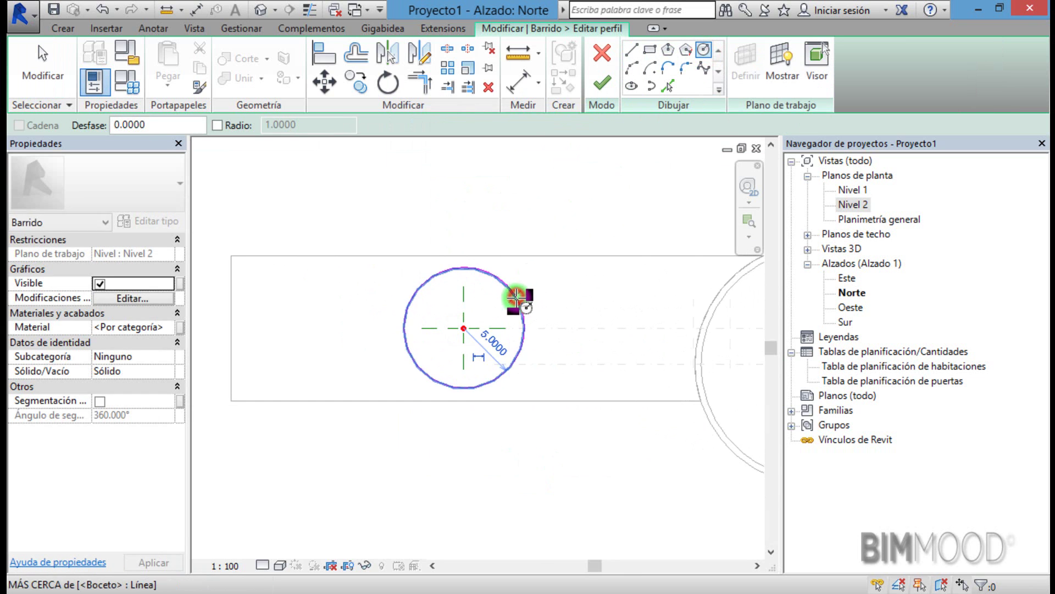
scroll(475, 327, up, 2)
click(475, 327)
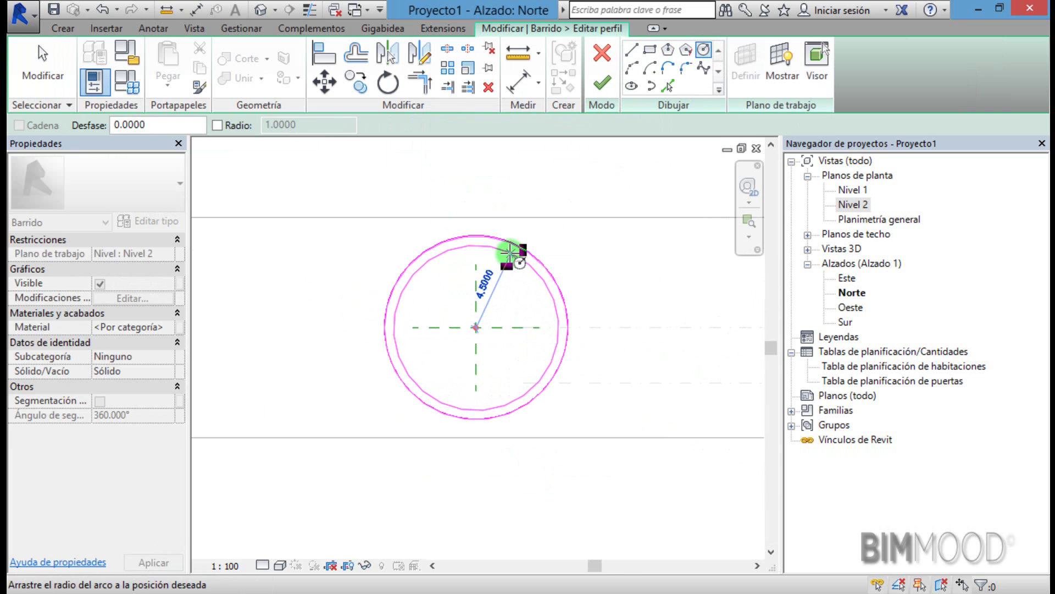
click(510, 253)
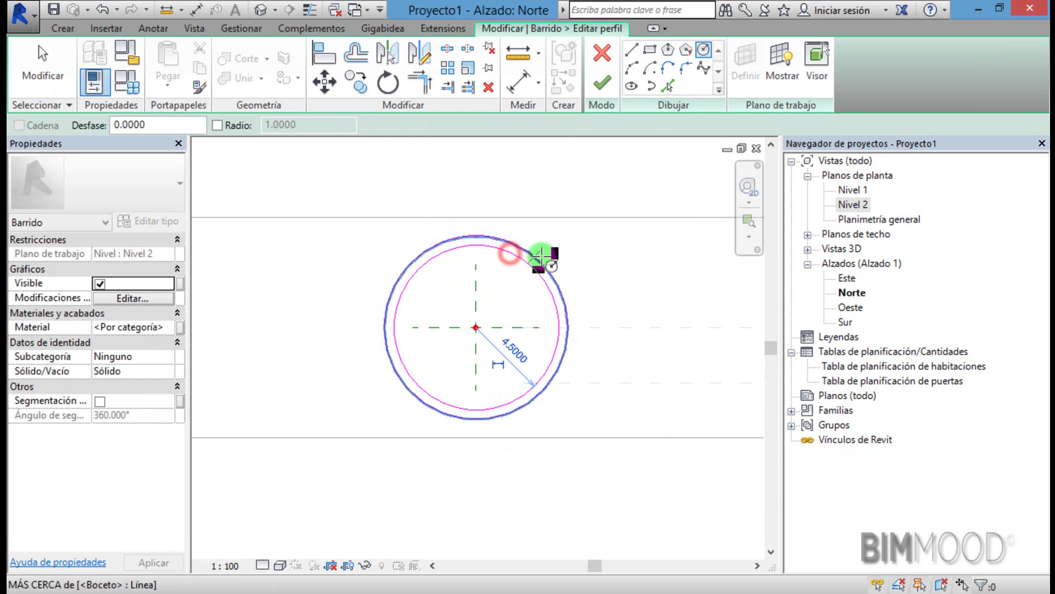
click(601, 79)
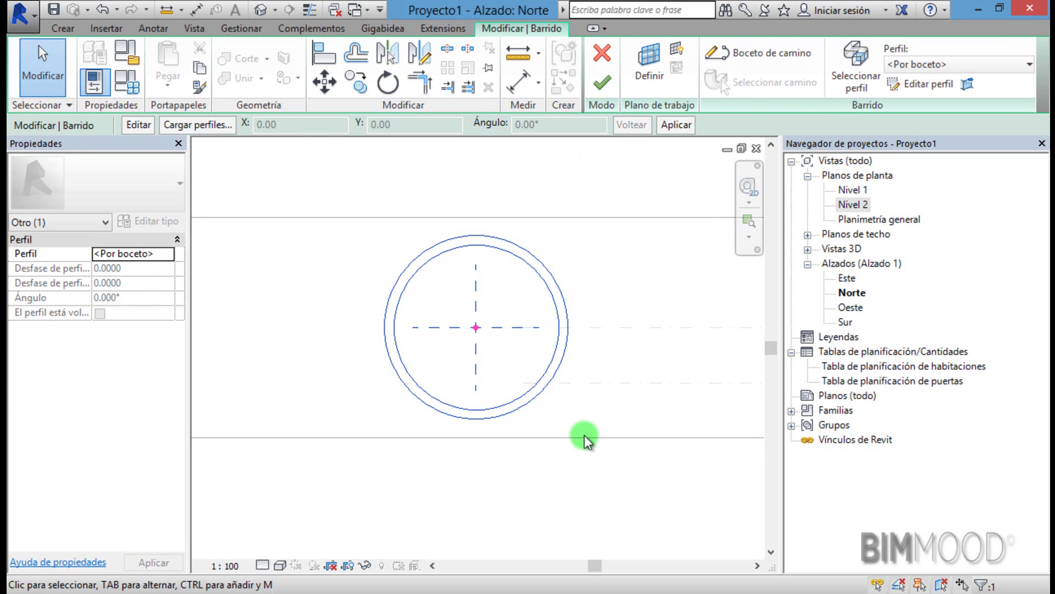
Check the new pipe in the 3D view and finish the ring sweep as a solid tube
key(3)
key(d)
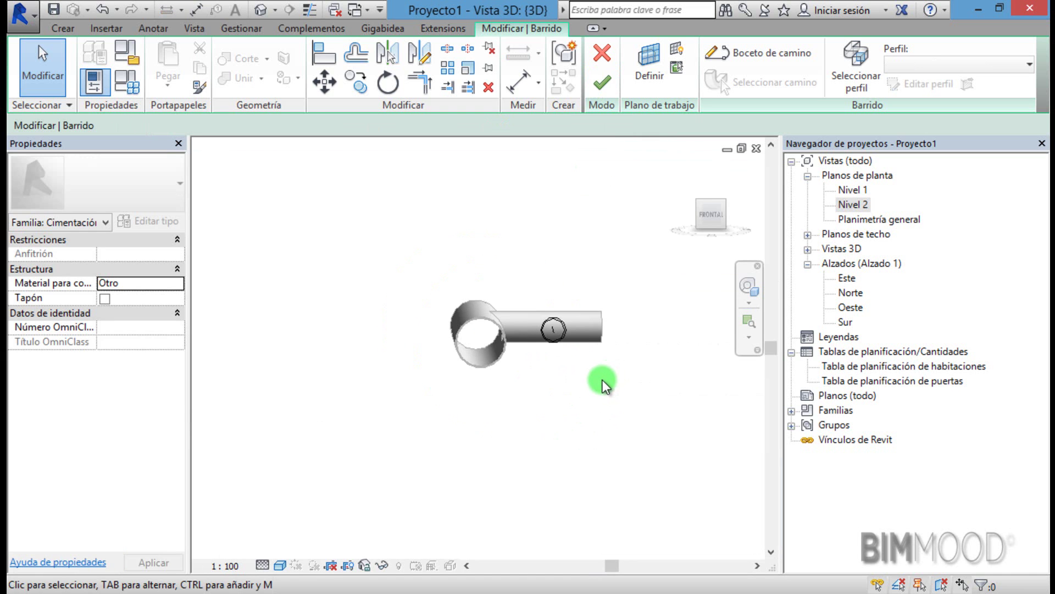
shift+middle_drag(405, 375, 599, 288)
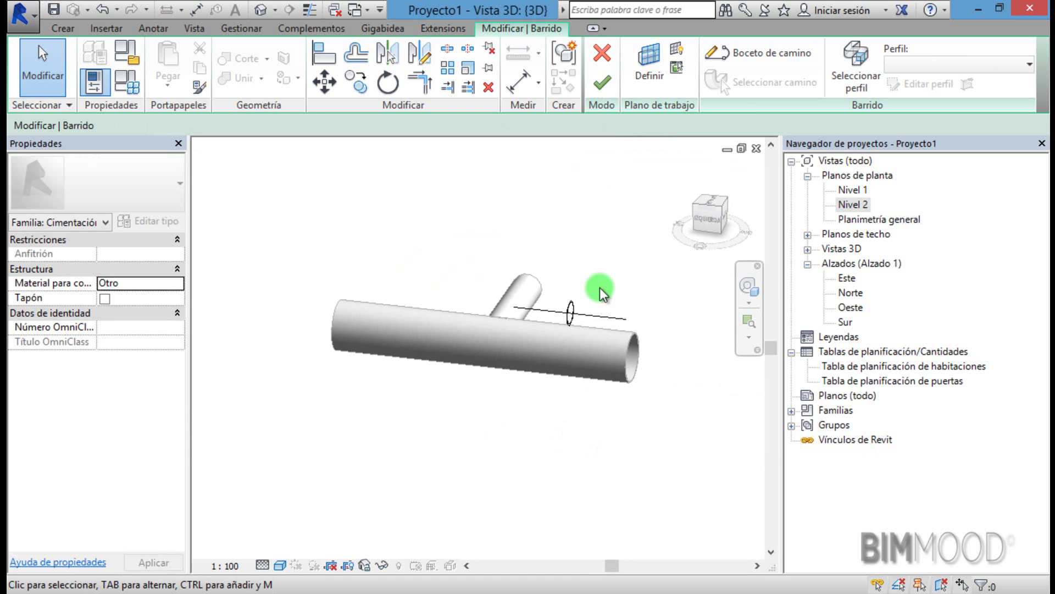
scroll(599, 286, up, 3)
click(606, 88)
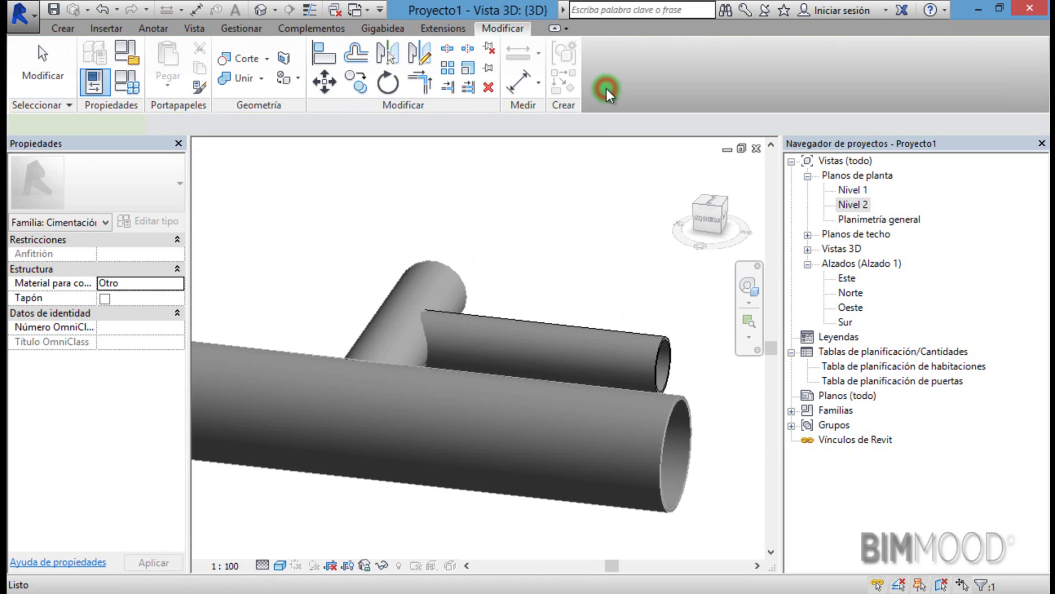
Orbit the pipes from front, side and end-on, then open the Nivel 2 plan at the junction
scroll(596, 282, down, 2)
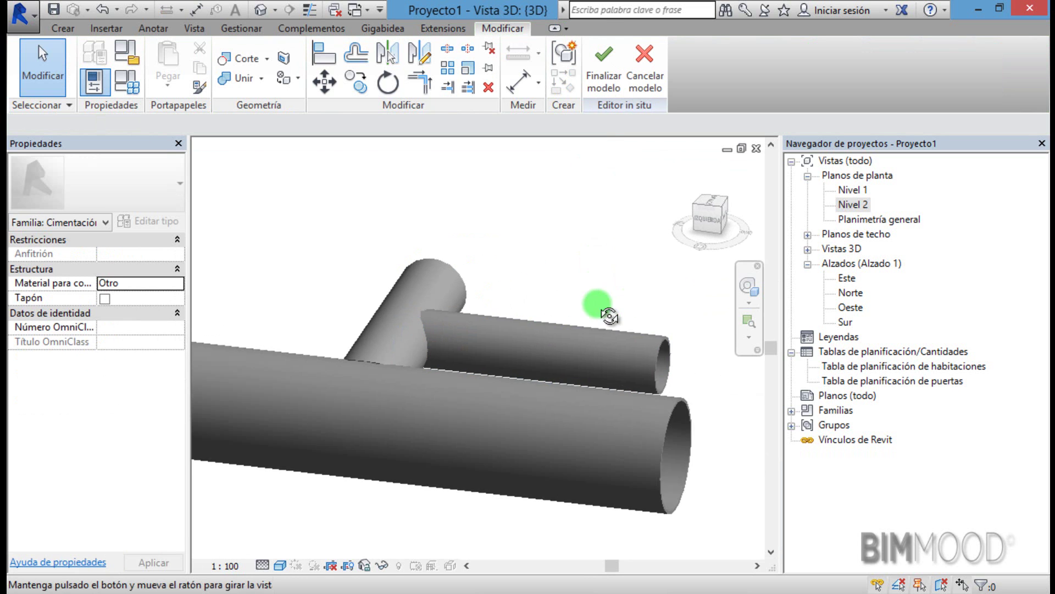
shift+middle_drag(604, 302, 373, 291)
scroll(516, 362, down, 2)
mouse_move(523, 432)
shift+middle_down()
mouse_move(460, 460)
mouse_move(450, 478)
mouse_move(370, 365)
mouse_move(401, 420)
mouse_move(478, 456)
mouse_move(424, 437)
mouse_move(413, 407)
mouse_move(430, 397)
shift+middle_up()
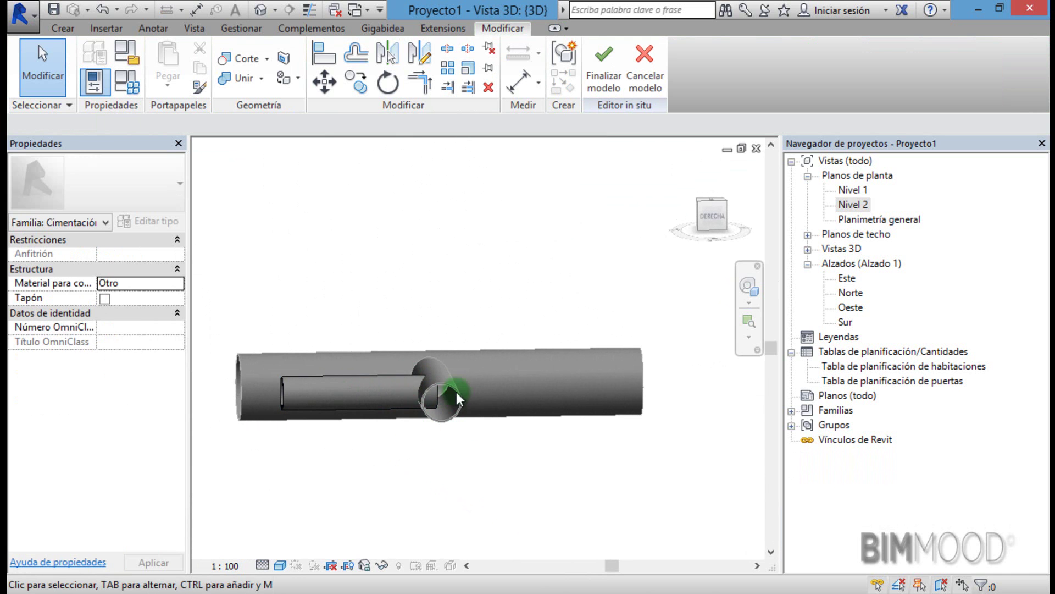
mouse_move(440, 430)
shift+middle_down()
mouse_move(419, 406)
mouse_move(420, 432)
mouse_move(487, 463)
mouse_move(440, 460)
mouse_move(549, 484)
mouse_move(565, 288)
shift+middle_up()
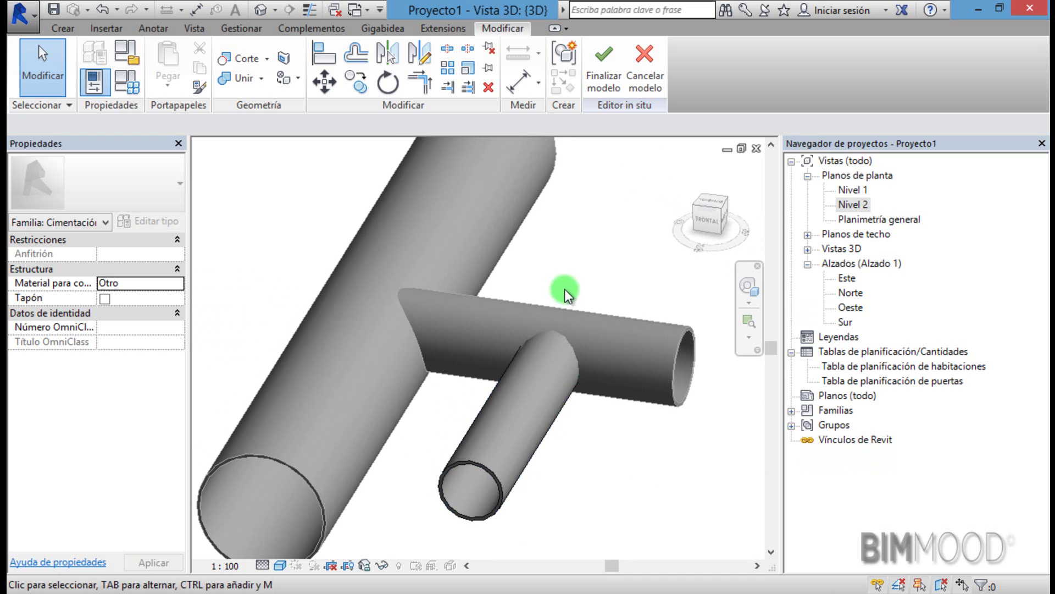
double_click(853, 205)
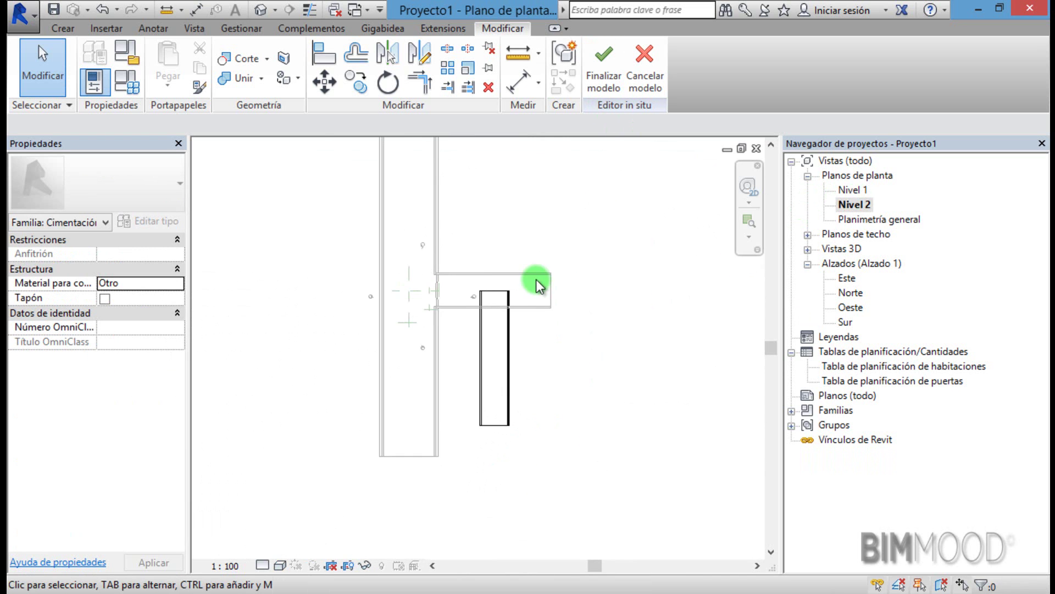
scroll(472, 273, up, 3)
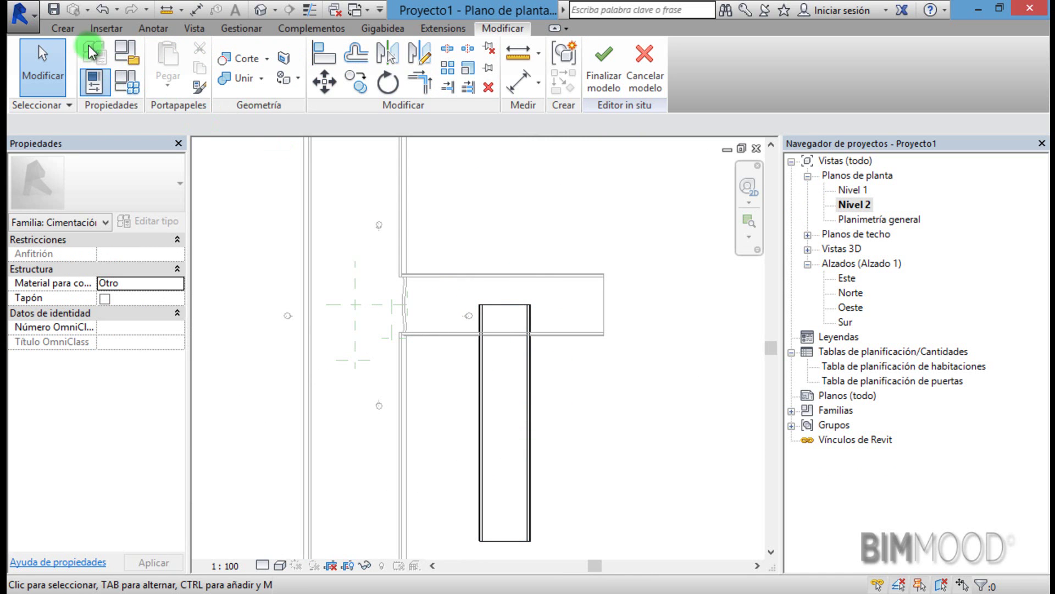
Start a new sweep with a path line from the tube end's midpoint to the reference plane
click(64, 33)
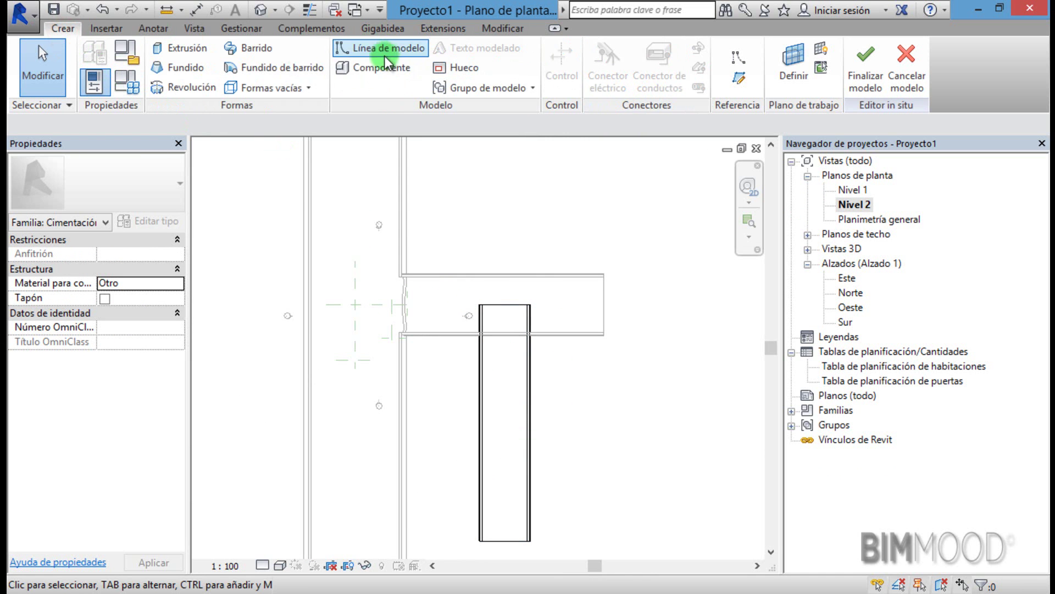
click(243, 48)
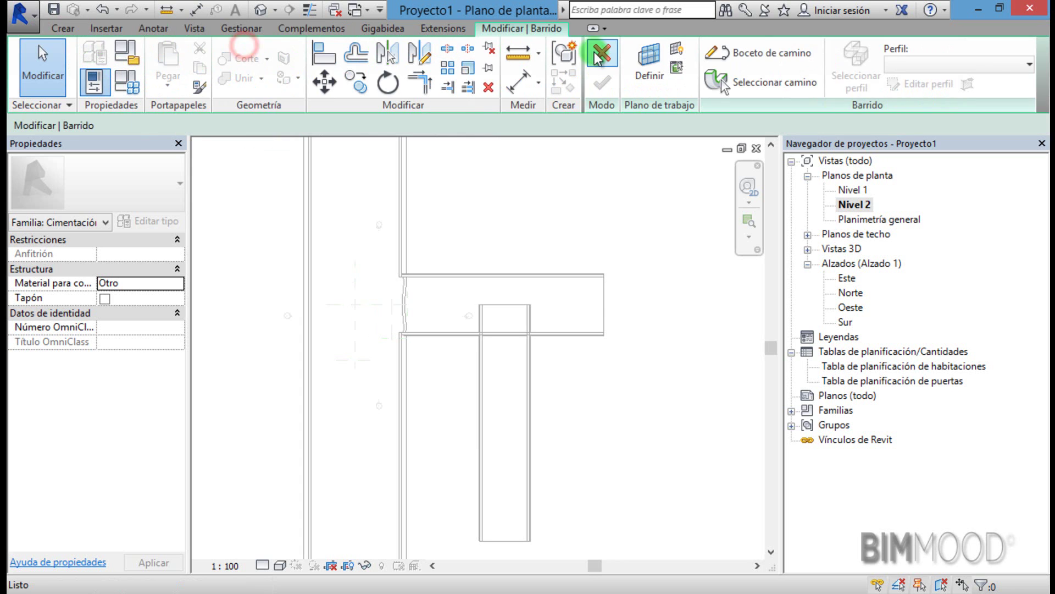
click(782, 65)
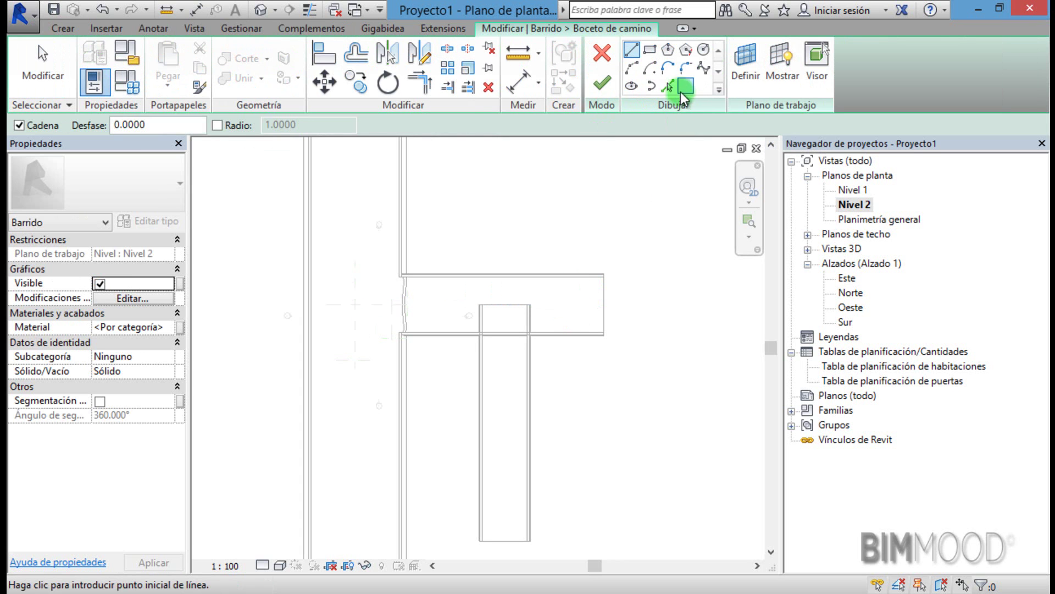
click(668, 86)
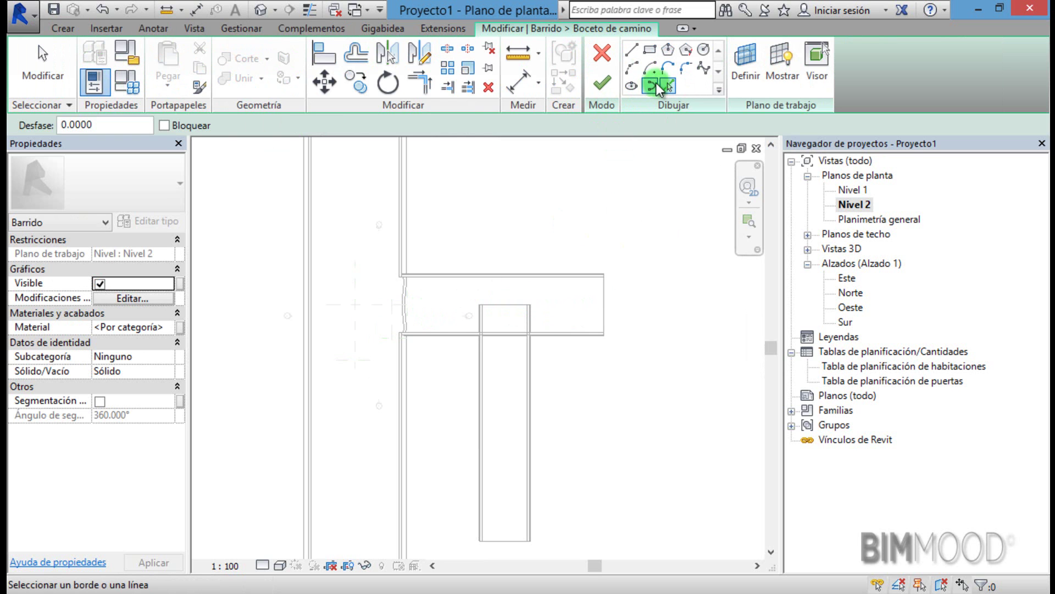
click(634, 53)
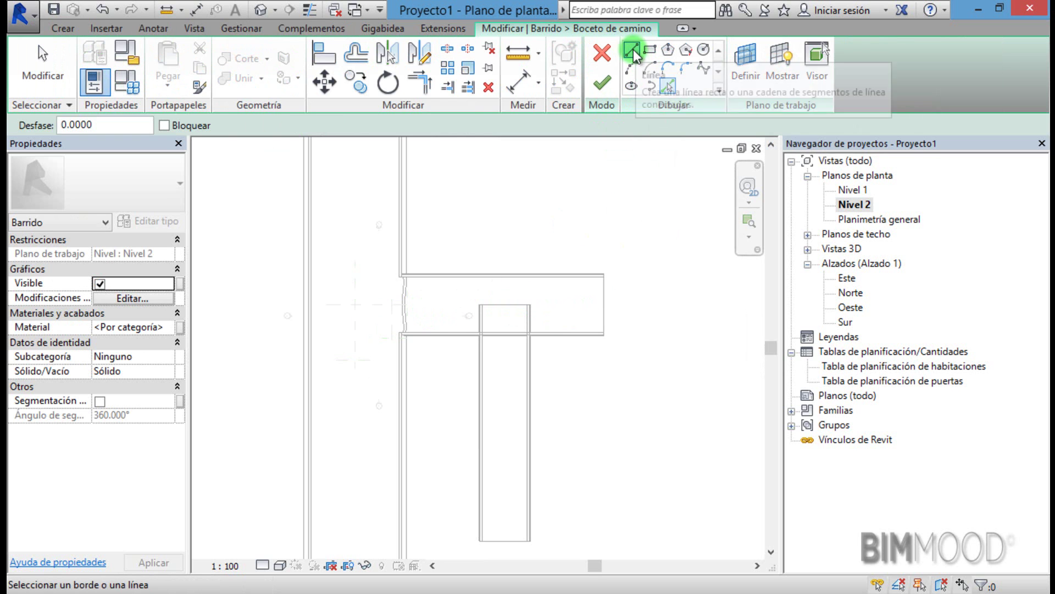
click(604, 305)
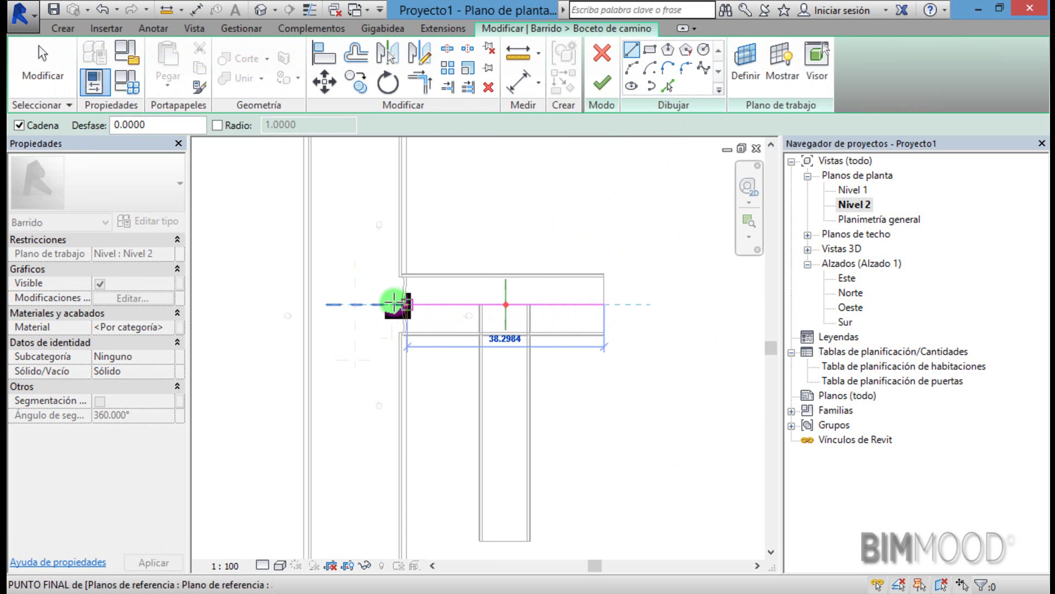
click(347, 300)
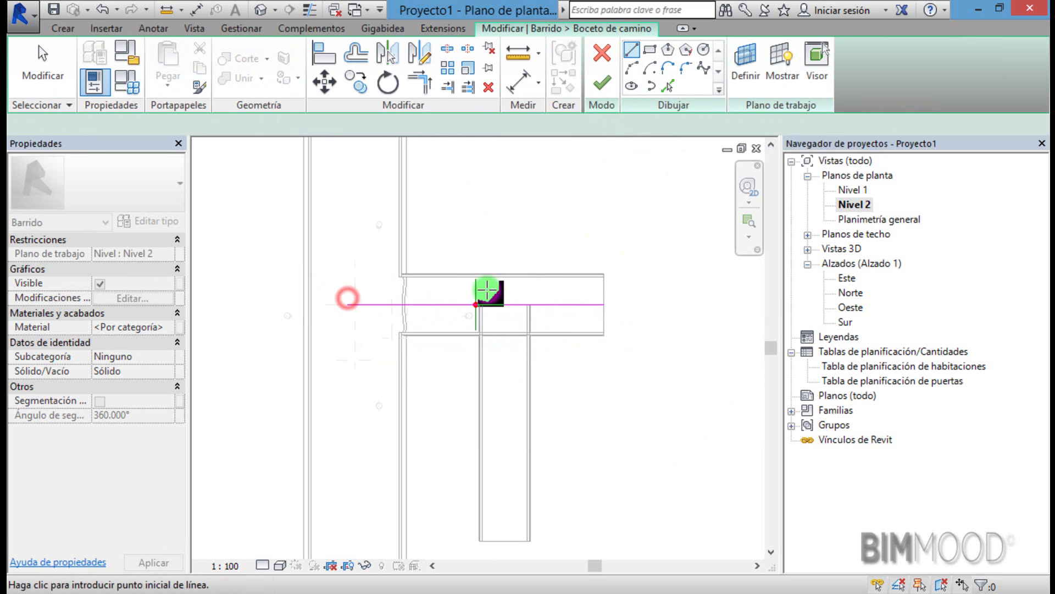
key(Escape)
key(Escape)
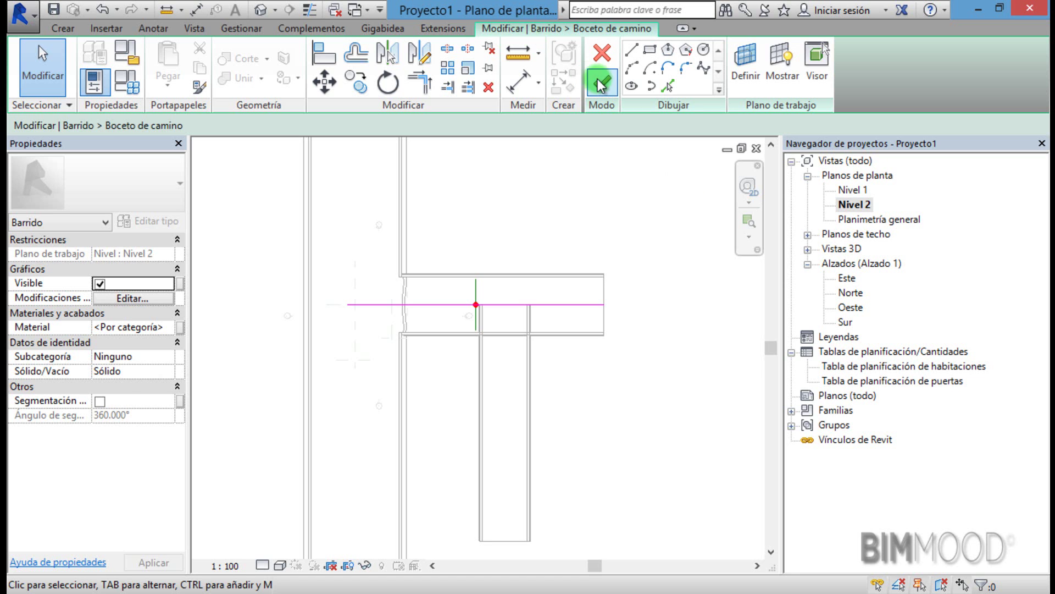
click(601, 85)
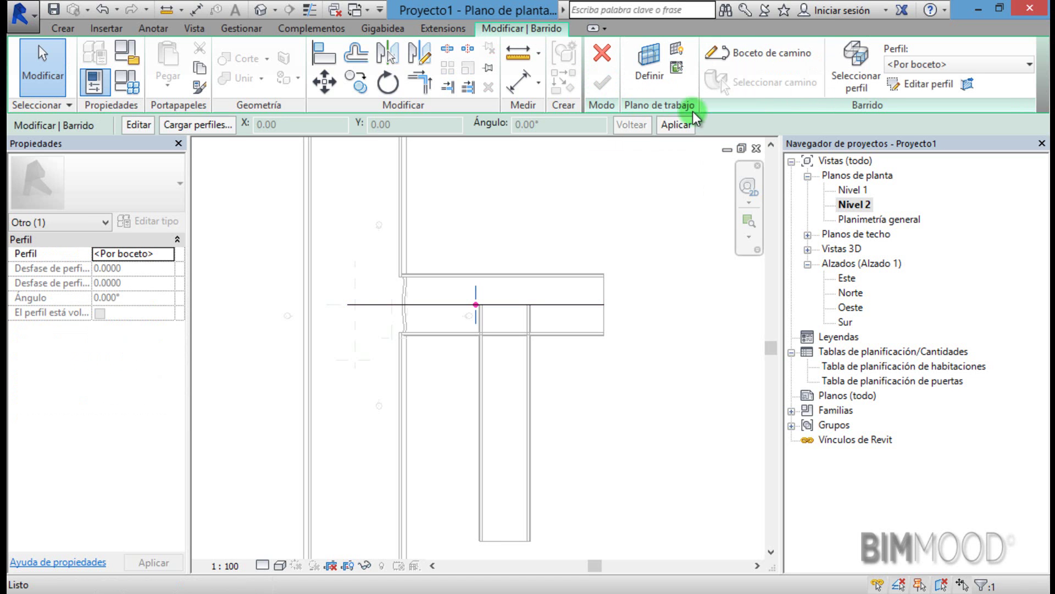
Draw a radius 6.0000 circle profile in the East elevation and make the sweep a void
click(912, 84)
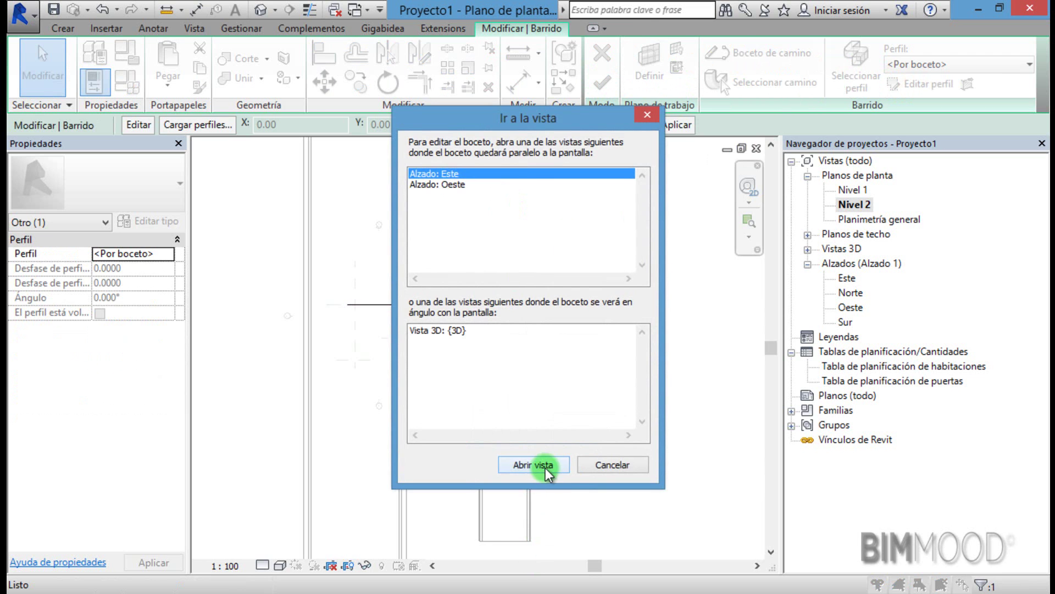
click(545, 466)
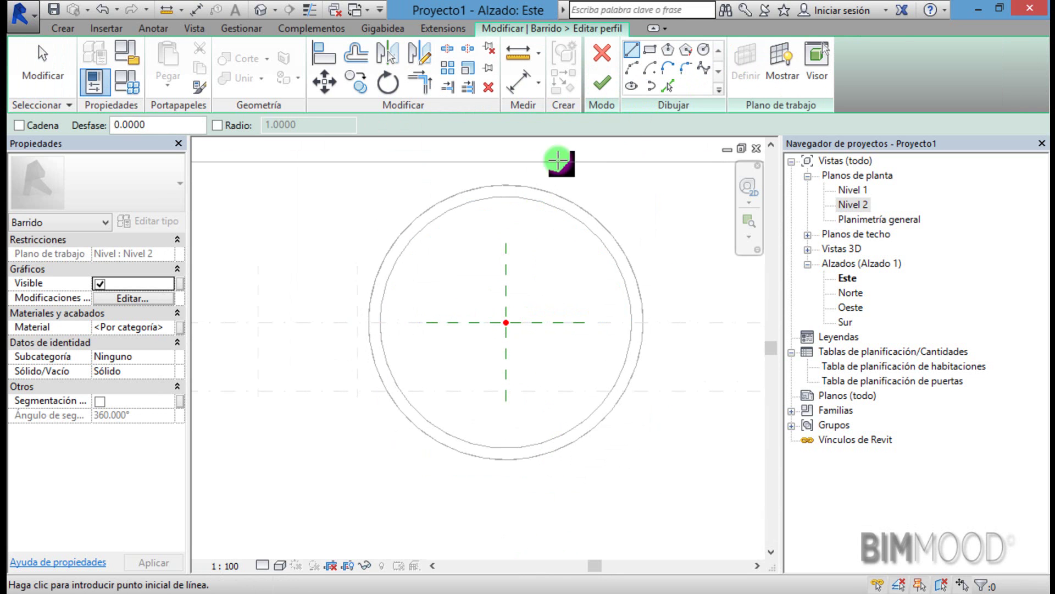
click(704, 50)
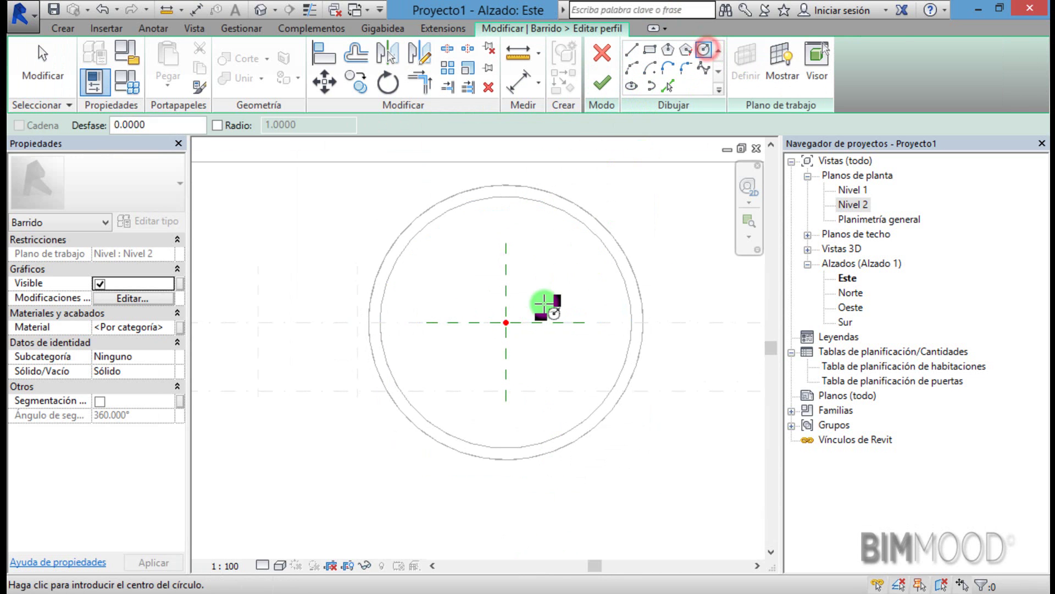
click(506, 323)
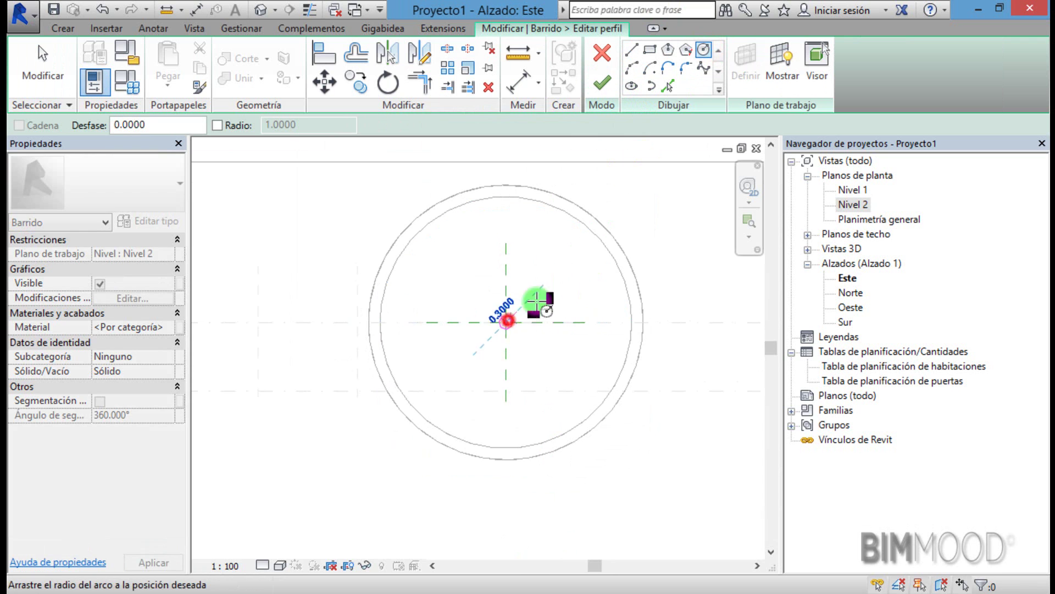
click(605, 226)
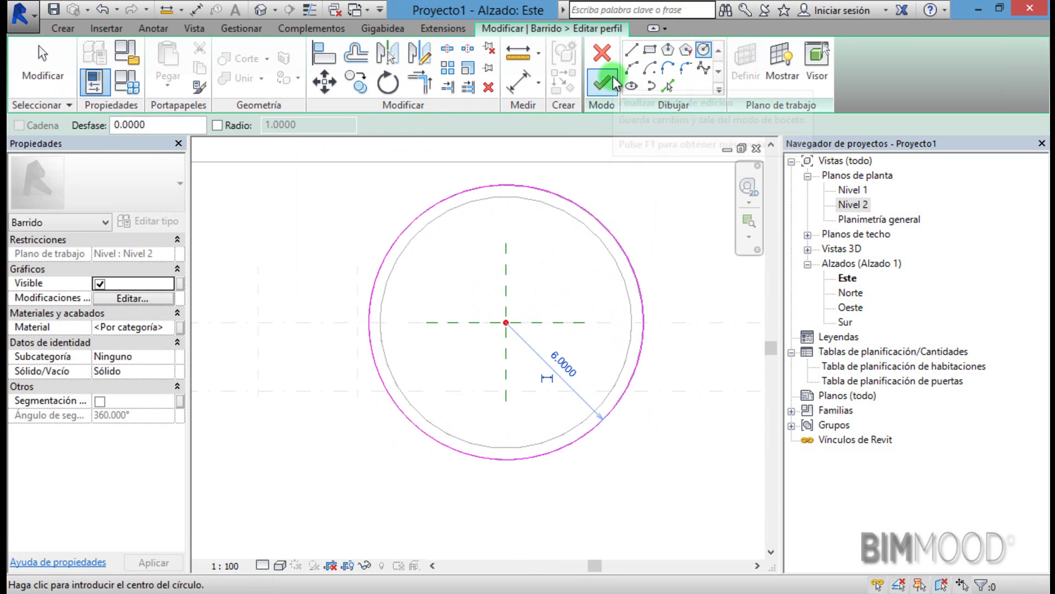
click(165, 373)
click(118, 395)
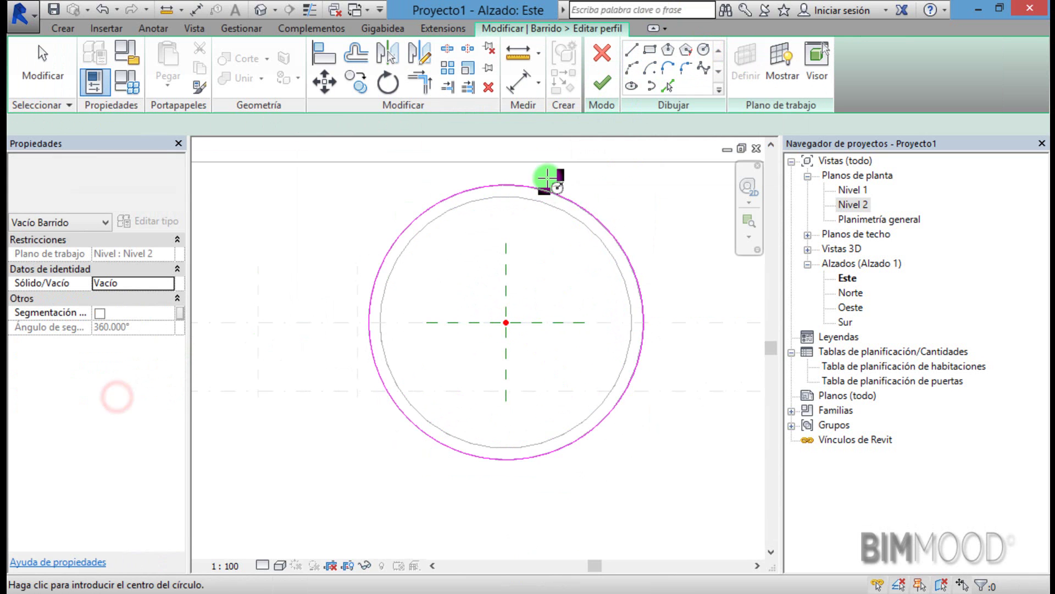
click(602, 82)
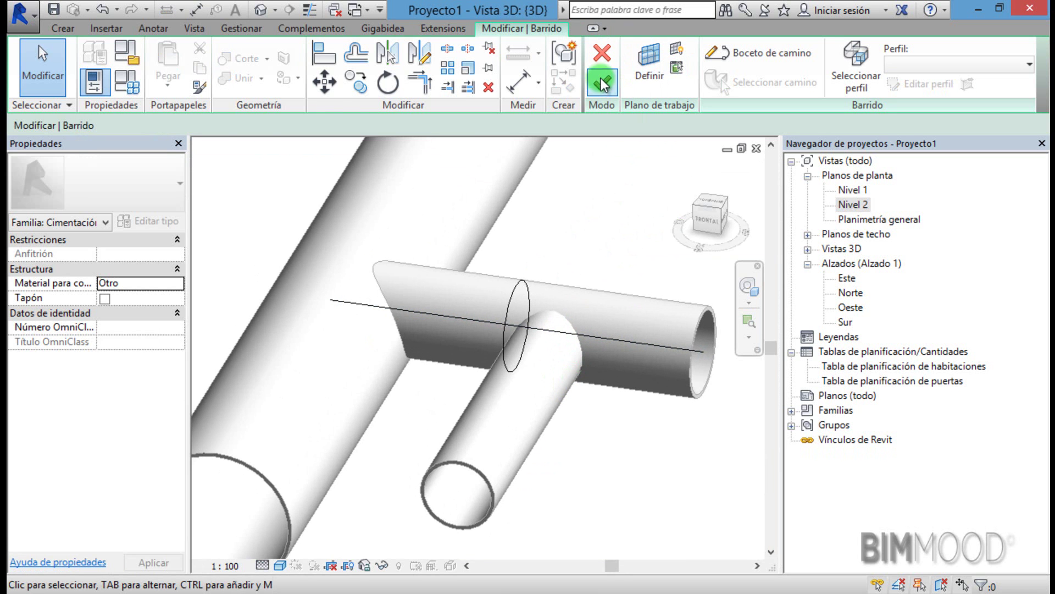
Finish the void sweep, deselect it and orbit the 3D view to inspect the hollowed tube
click(599, 81)
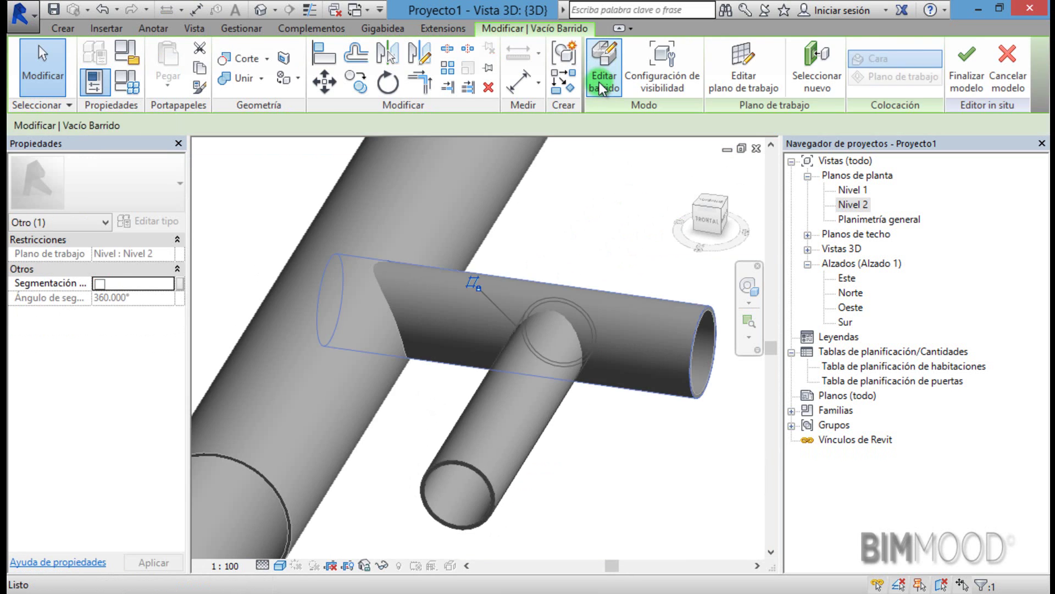
click(717, 413)
click(657, 423)
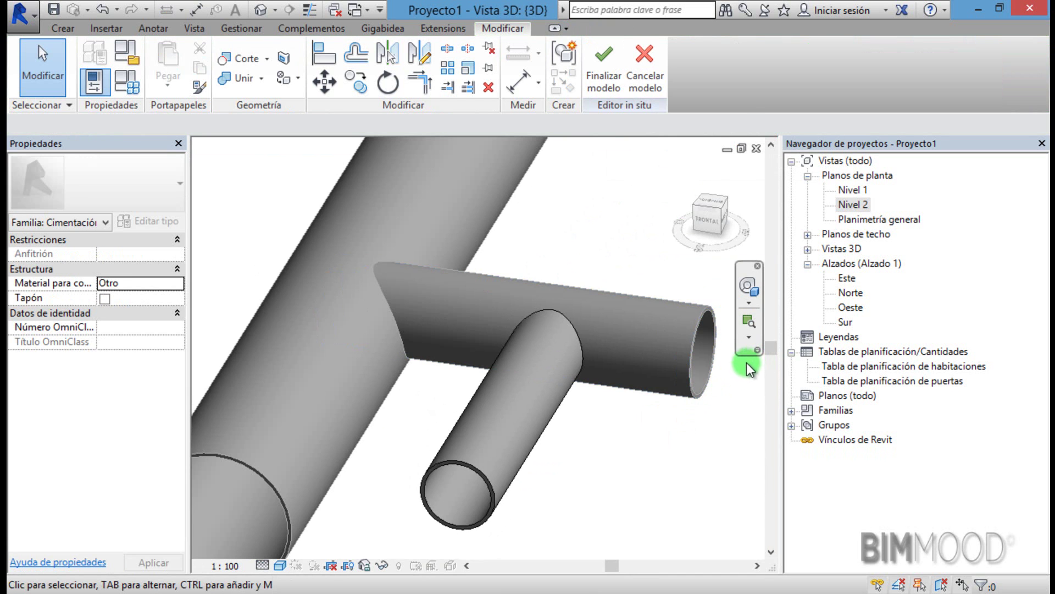
mouse_move(740, 373)
shift+middle_down()
mouse_move(550, 285)
mouse_move(576, 319)
shift+middle_up()
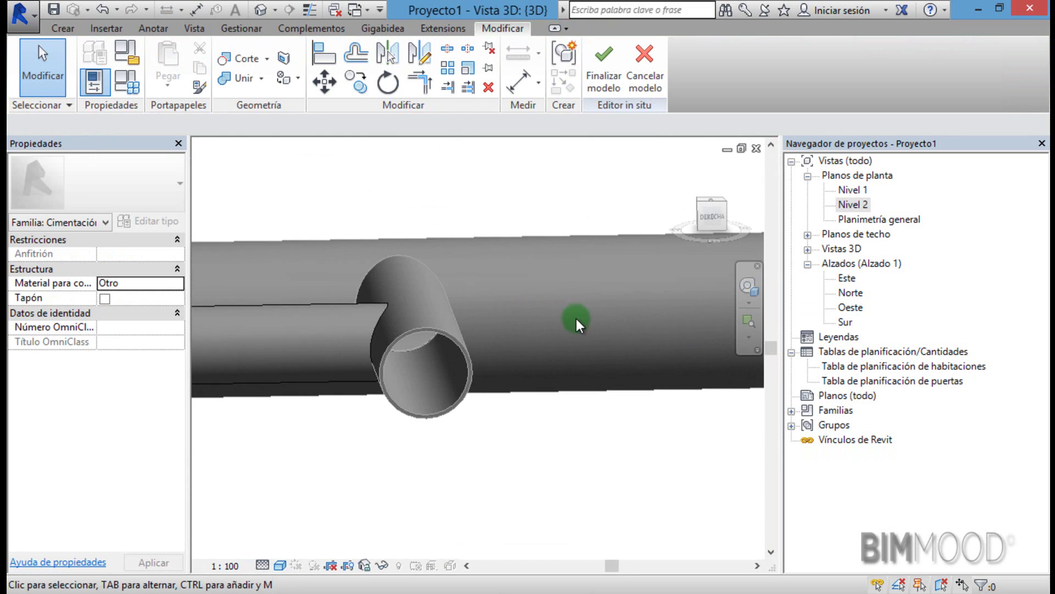
scroll(512, 266, down, 1)
scroll(512, 289, down, 1)
shift+middle_drag(413, 411, 471, 438)
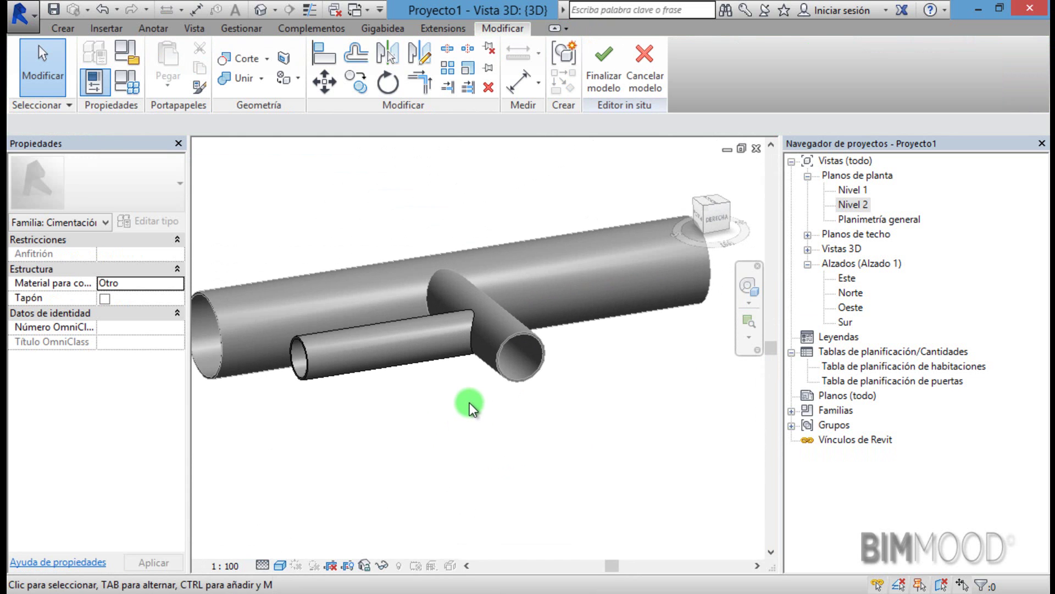
scroll(469, 402, up, 1)
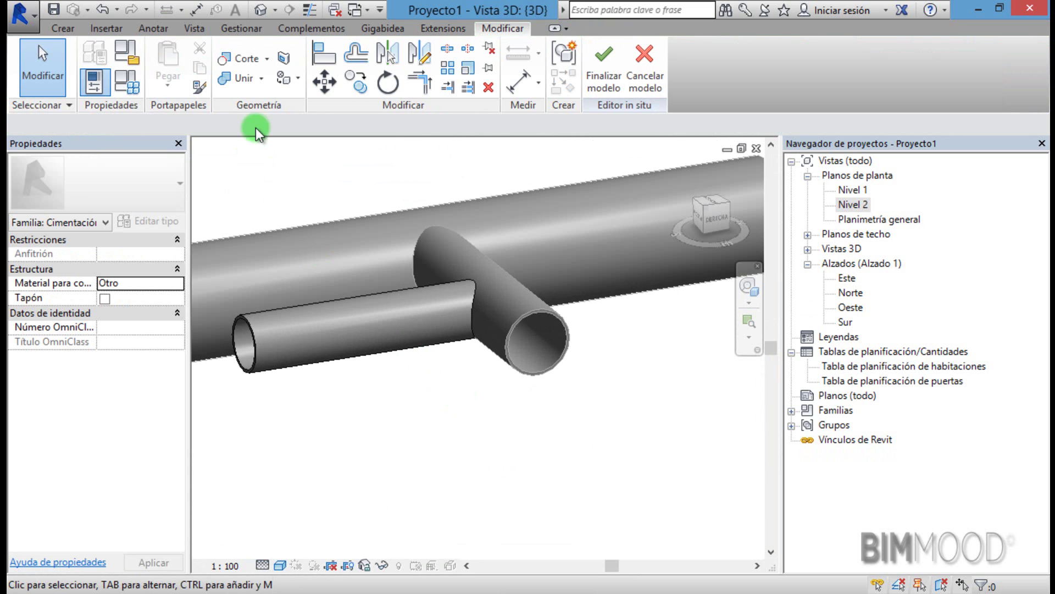
Open the Cut geometry options, dismiss them, and view the pipes side-on
click(266, 65)
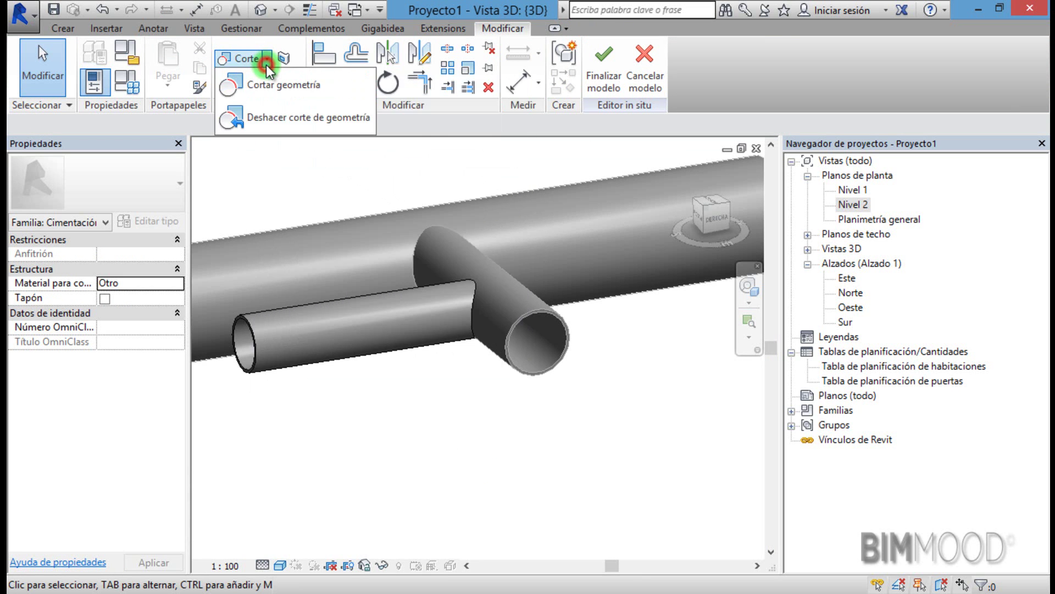
click(625, 328)
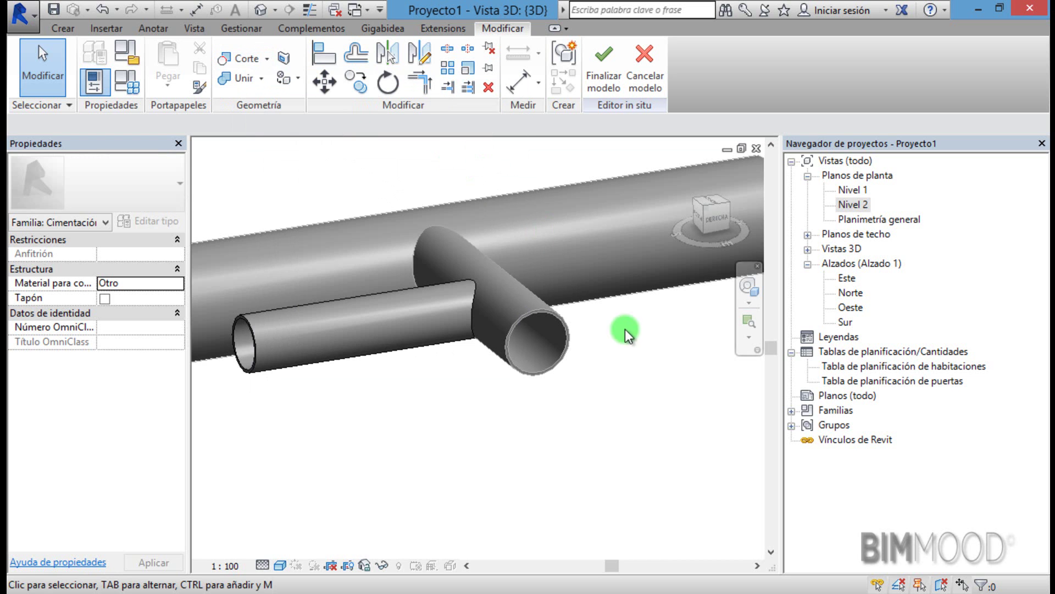
click(452, 411)
mouse_move(406, 410)
shift+middle_down()
mouse_move(345, 359)
mouse_move(308, 357)
mouse_move(365, 403)
mouse_move(348, 373)
mouse_move(443, 431)
mouse_move(449, 387)
shift+middle_up()
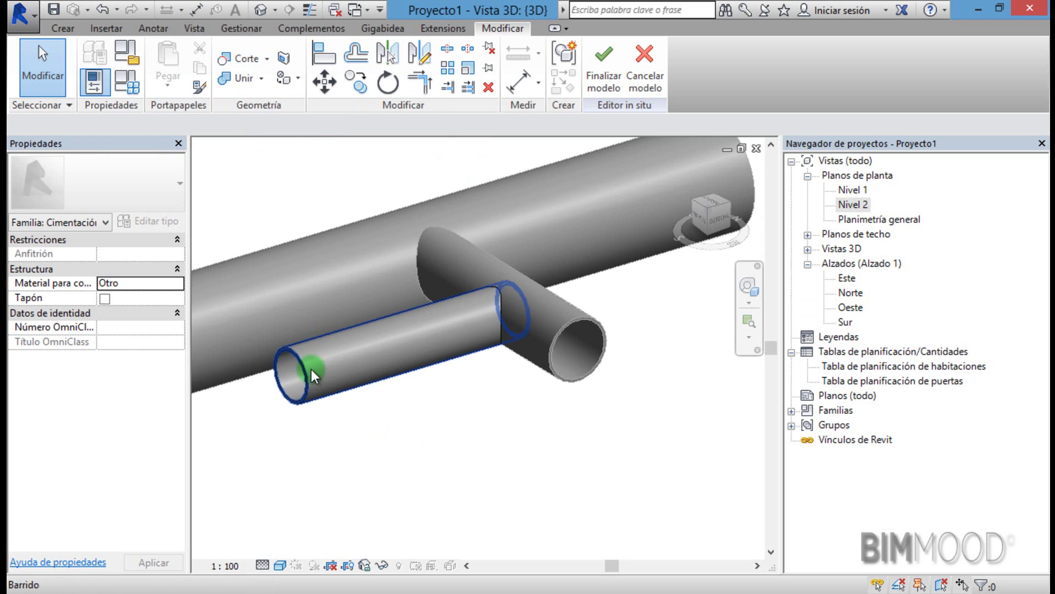
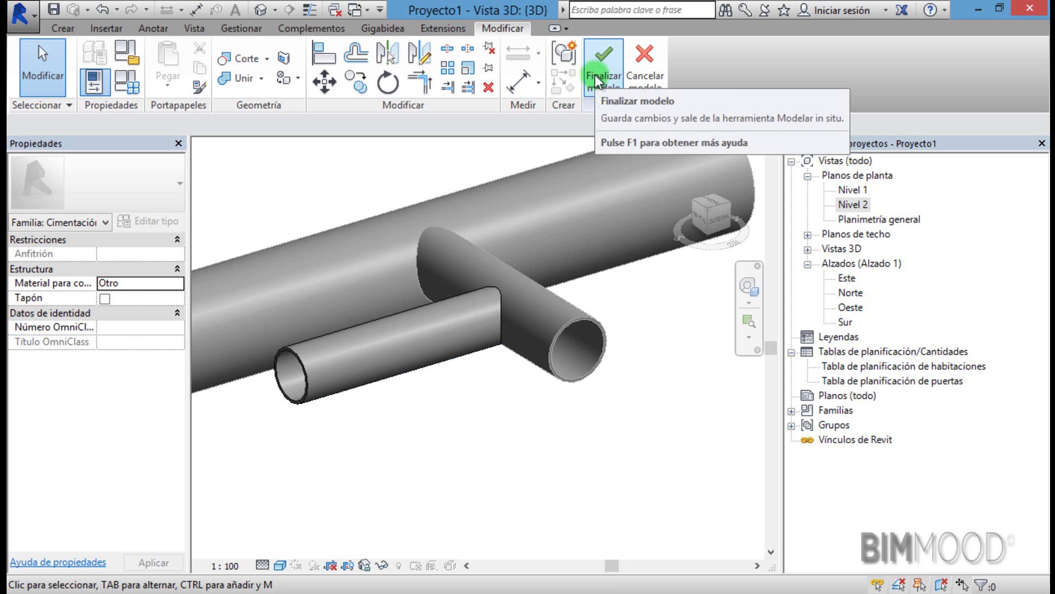
Finish the current in-place model and reopen the T-branch tube foundation with Editar in situ
click(595, 74)
scroll(635, 426, down, 2)
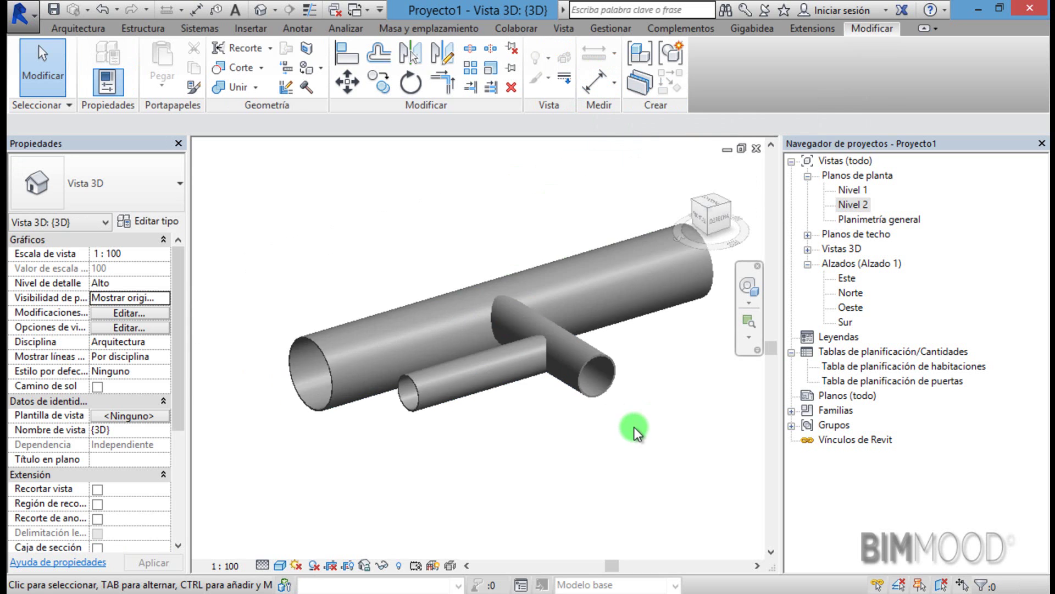
click(323, 354)
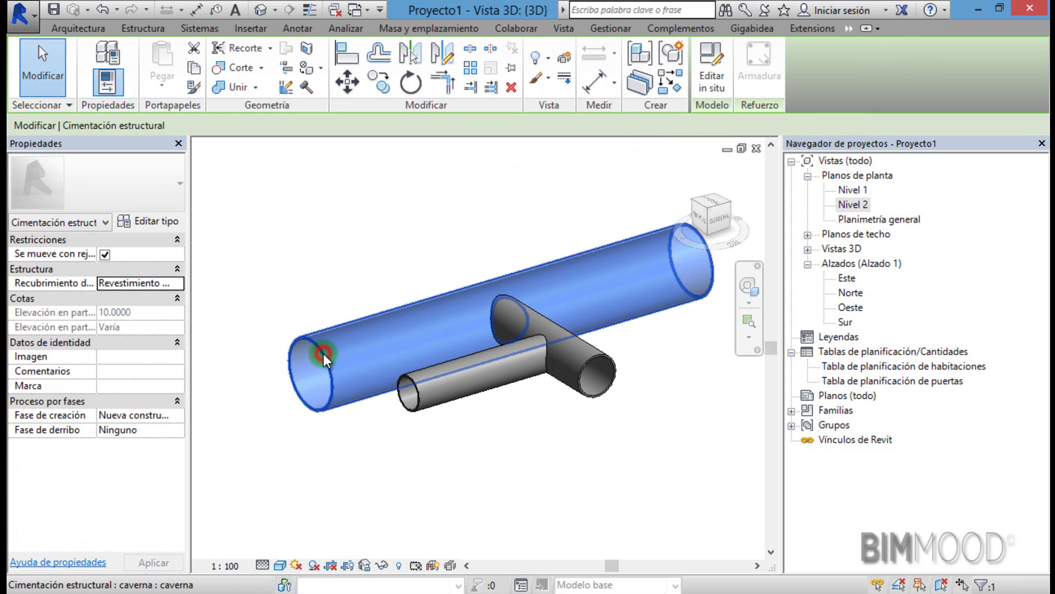
click(602, 354)
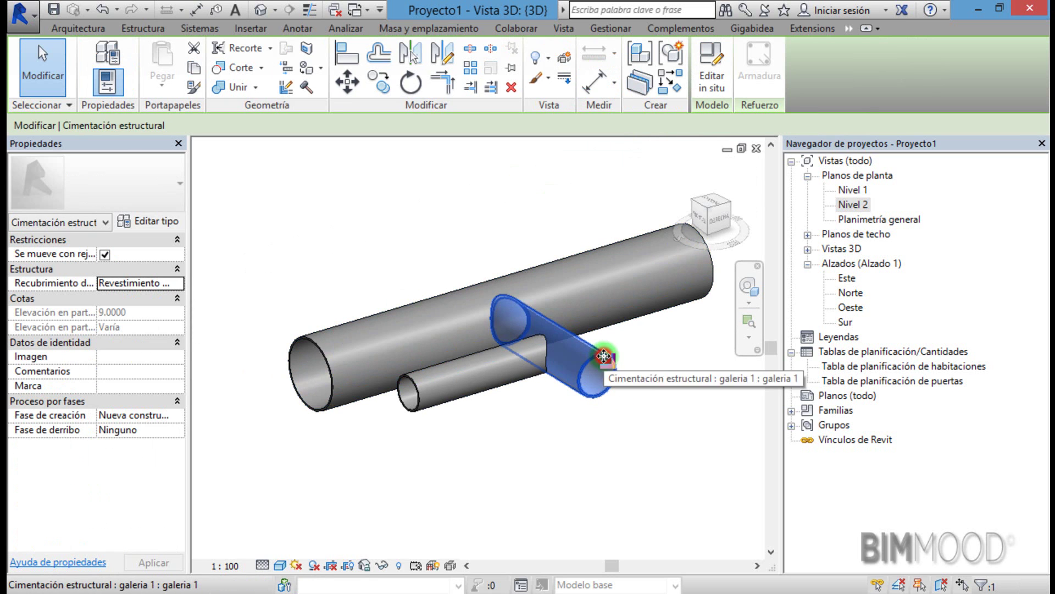
click(421, 399)
click(563, 433)
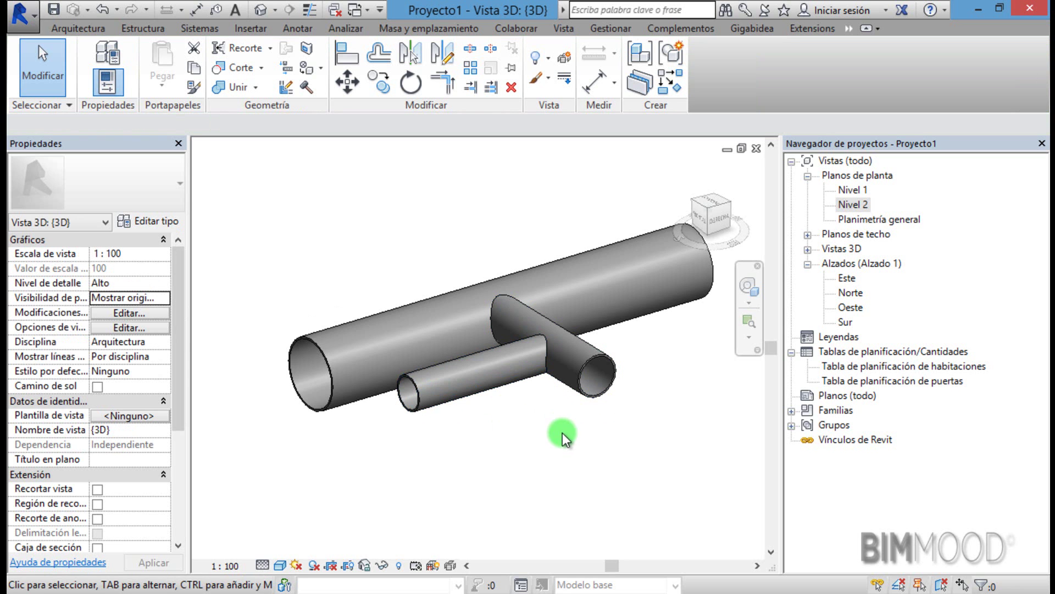
click(605, 355)
scroll(611, 373, up, 2)
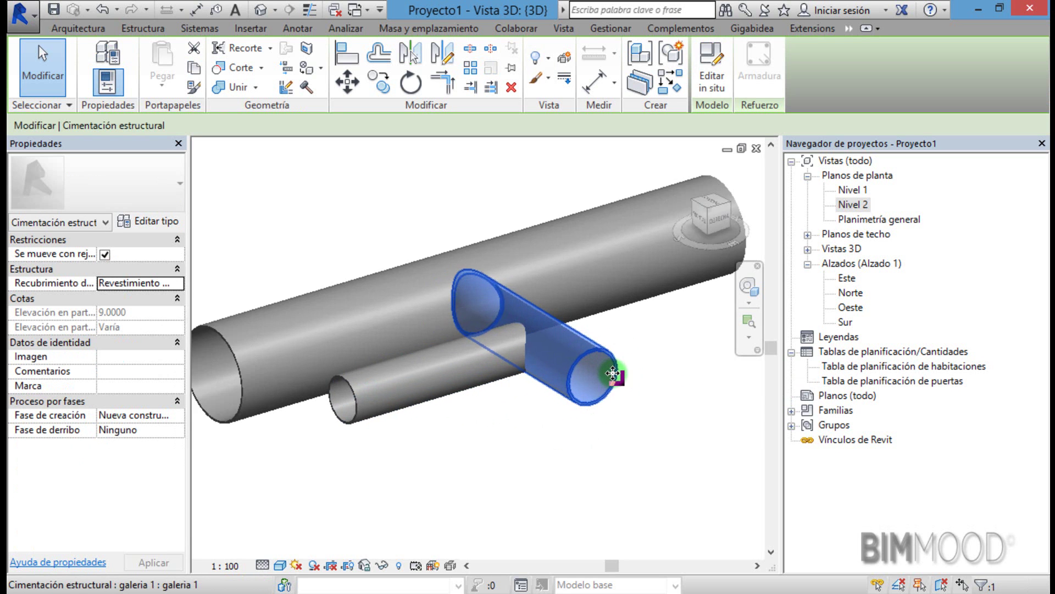
scroll(613, 374, up, 2)
click(702, 75)
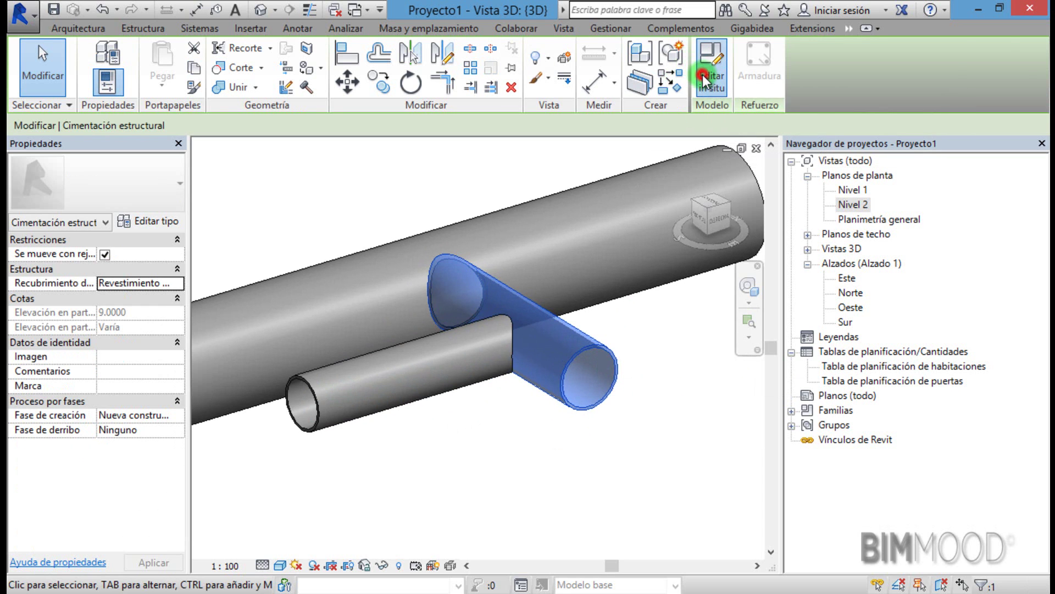
Open the Nivel 2 floor plan and zoom to frame the tube galleries
double_click(850, 205)
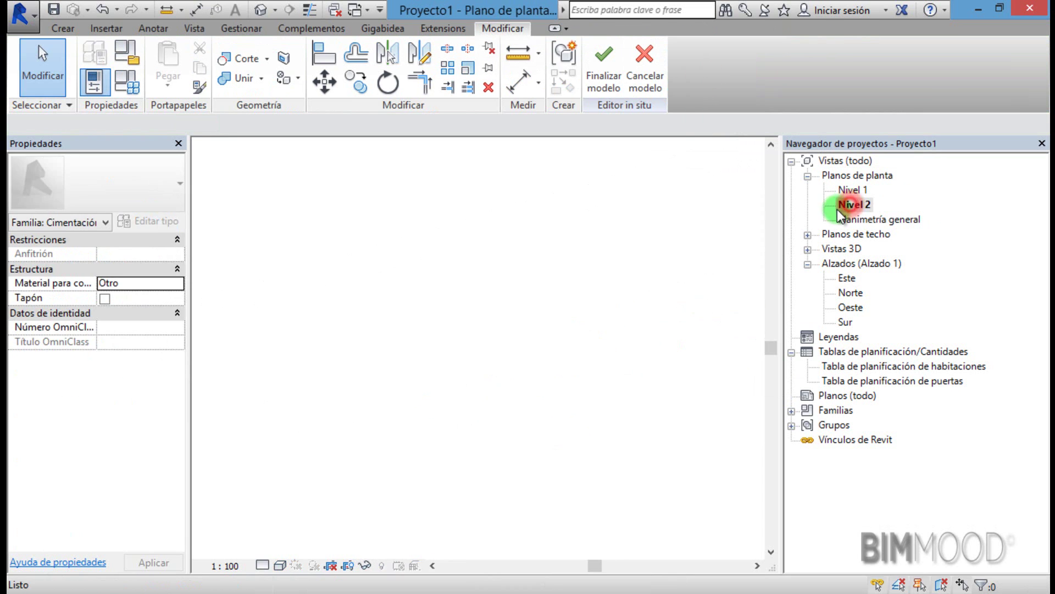
scroll(557, 315, down, 1)
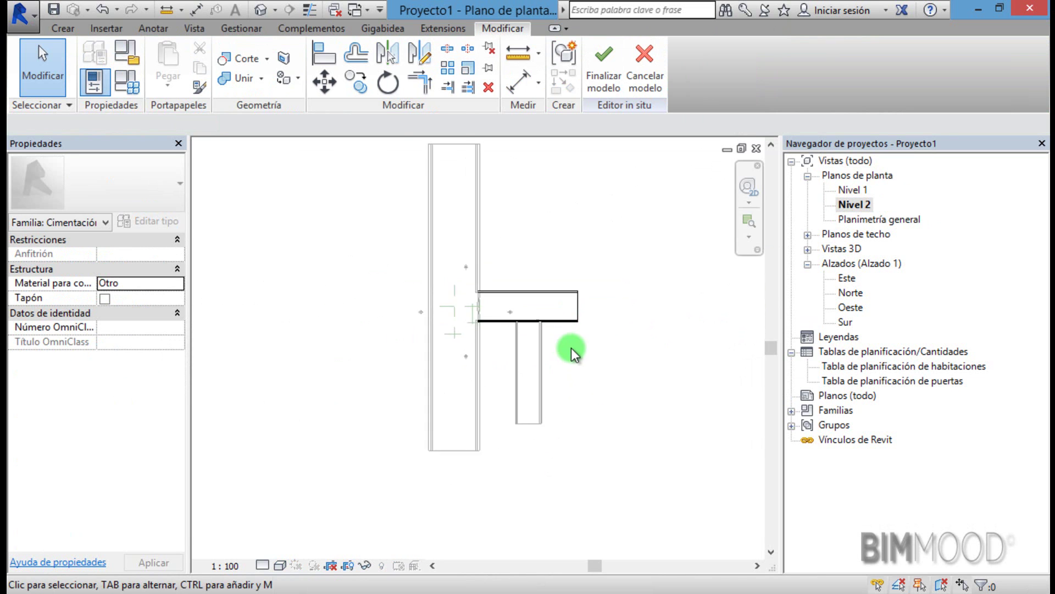
scroll(571, 348, up, 2)
scroll(555, 438, up, 1)
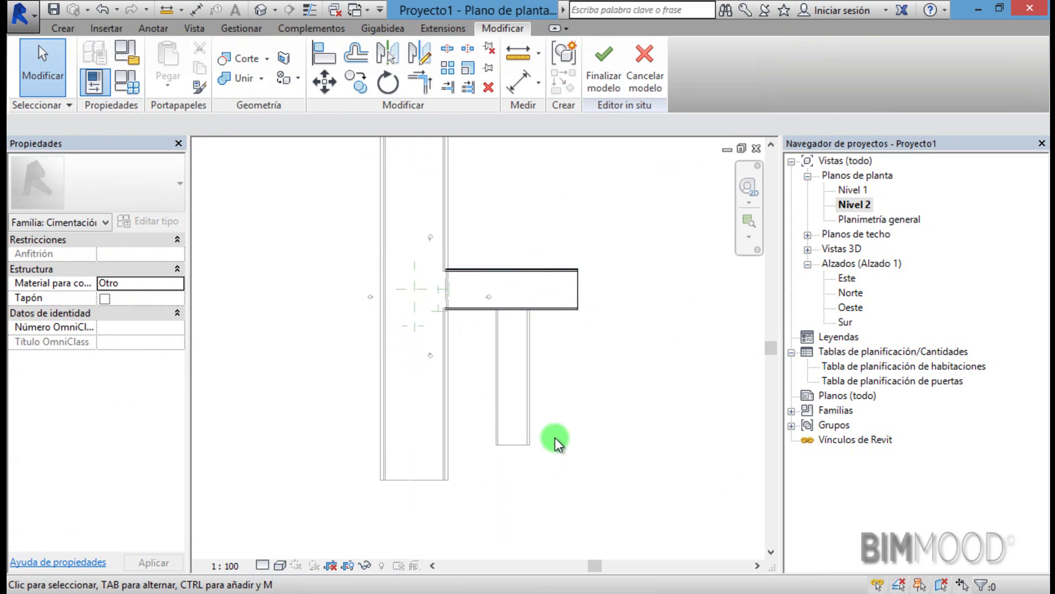
scroll(552, 398, down, 1)
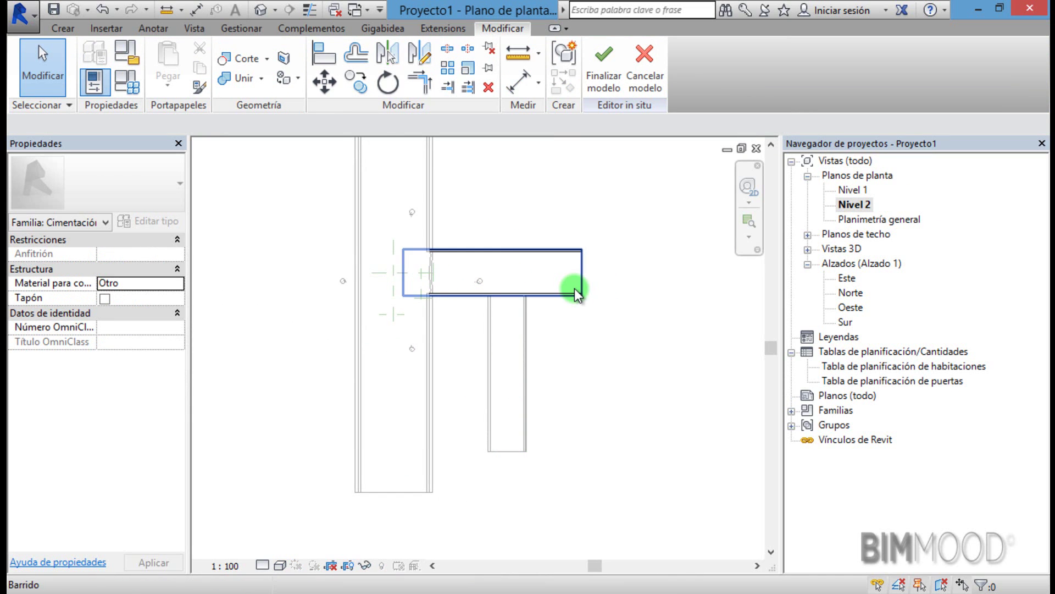
scroll(571, 363, down, 1)
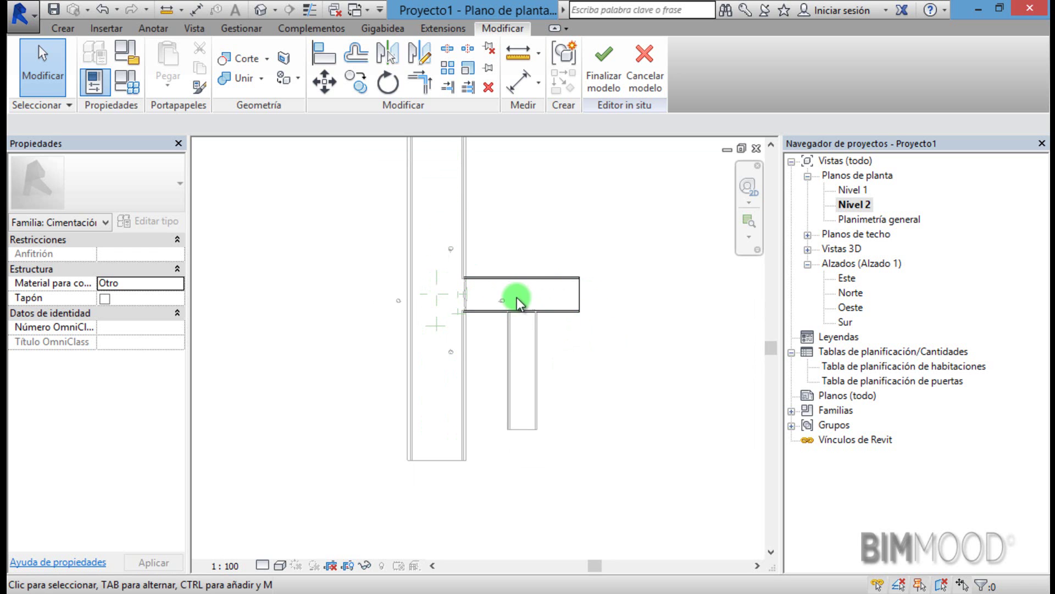
scroll(575, 346, up, 2)
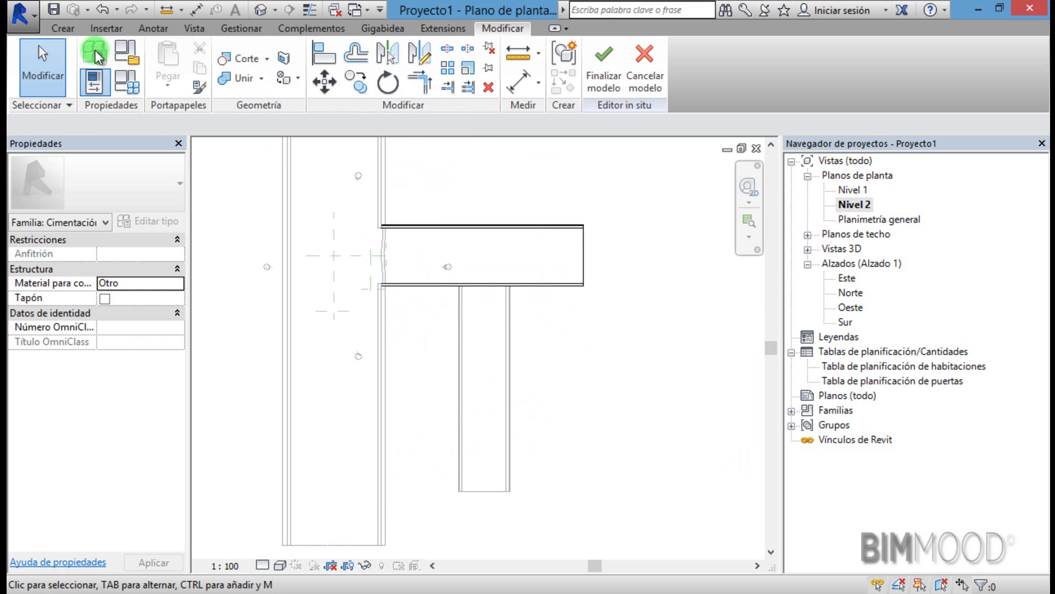
Sketch a sweep path as a straight line from the narrow tube's bottom-end midpoint up to the branch
click(71, 31)
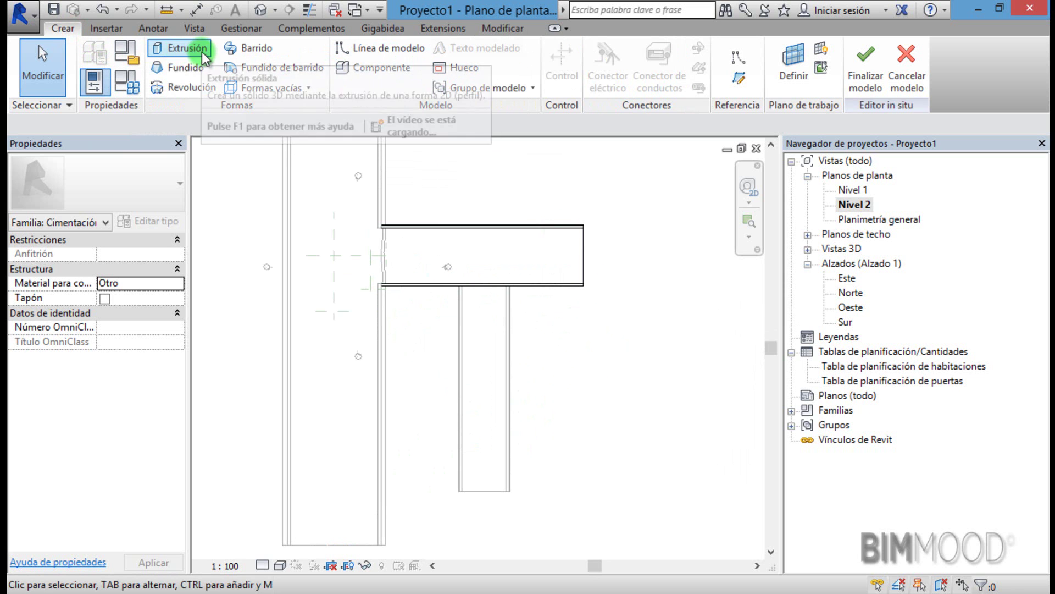
click(250, 52)
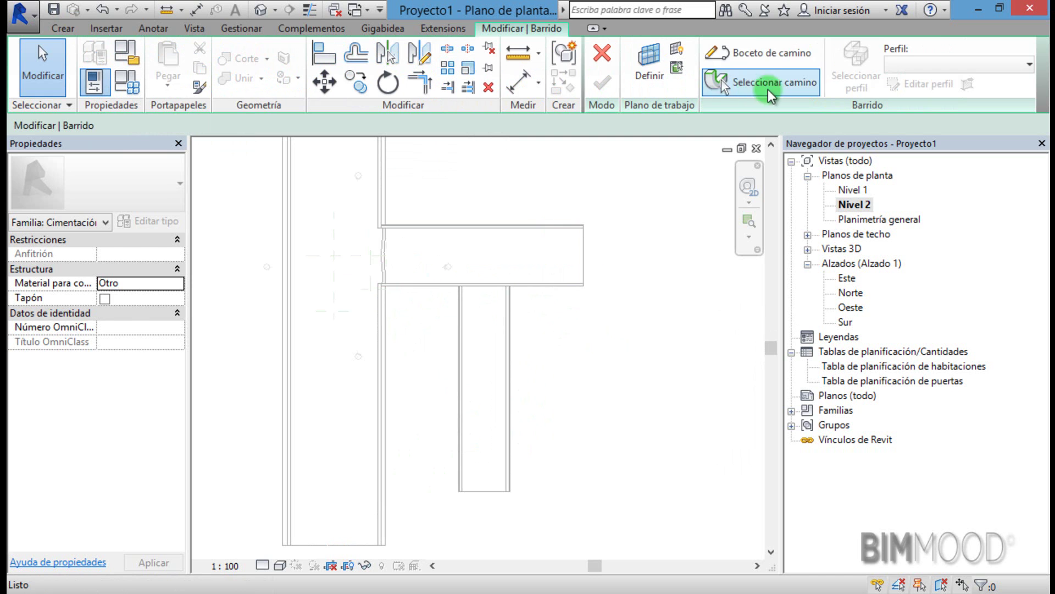
click(762, 55)
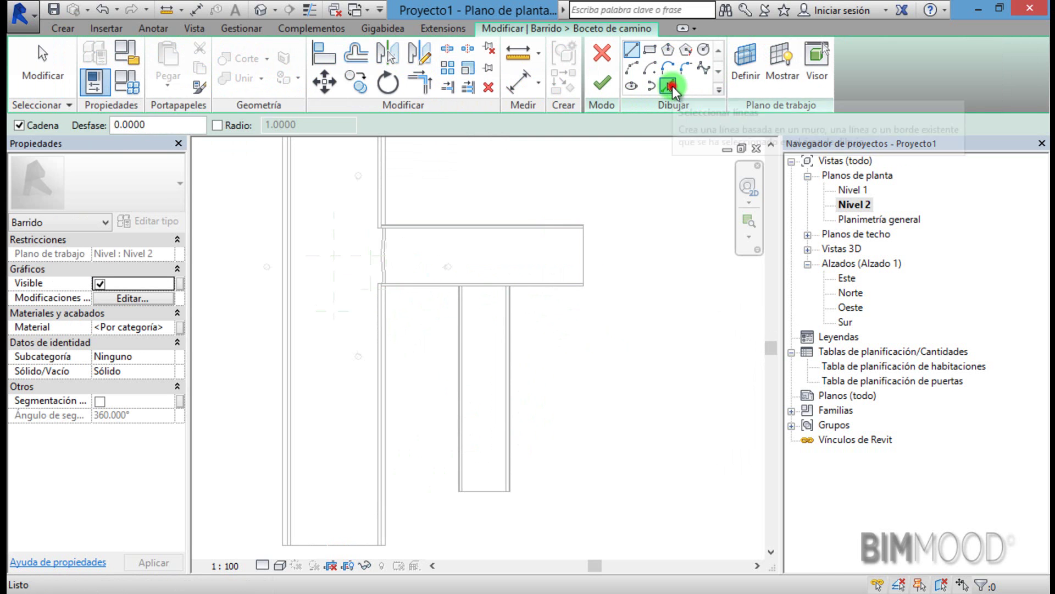
click(668, 85)
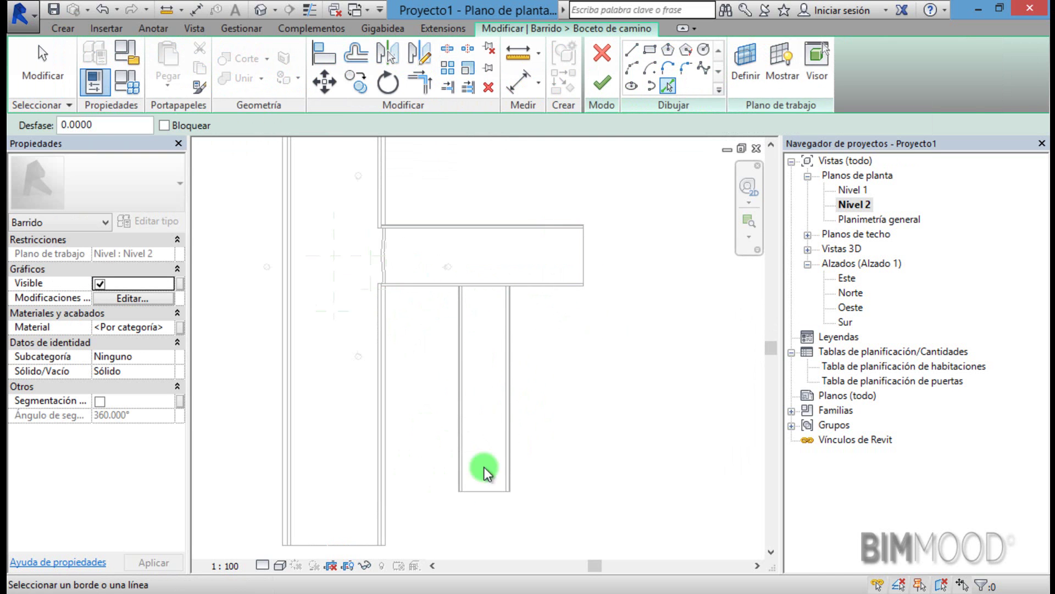
click(632, 53)
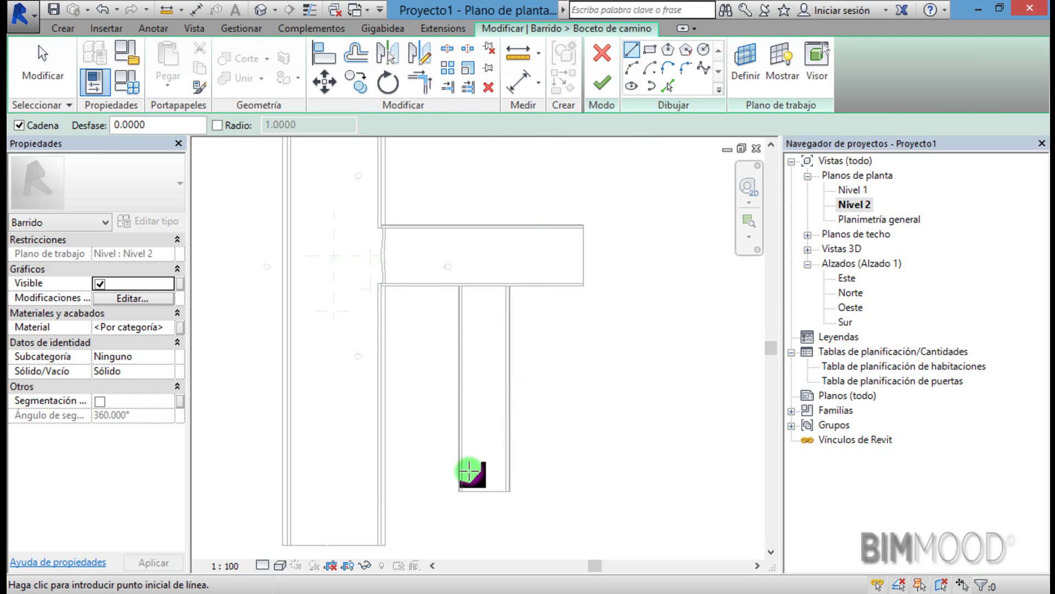
click(483, 491)
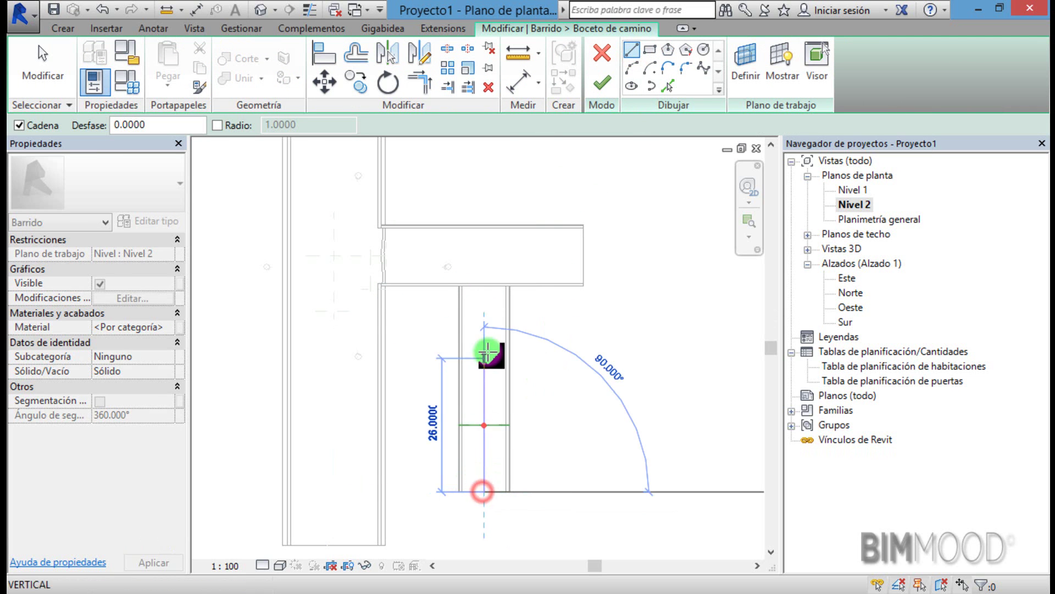
click(484, 256)
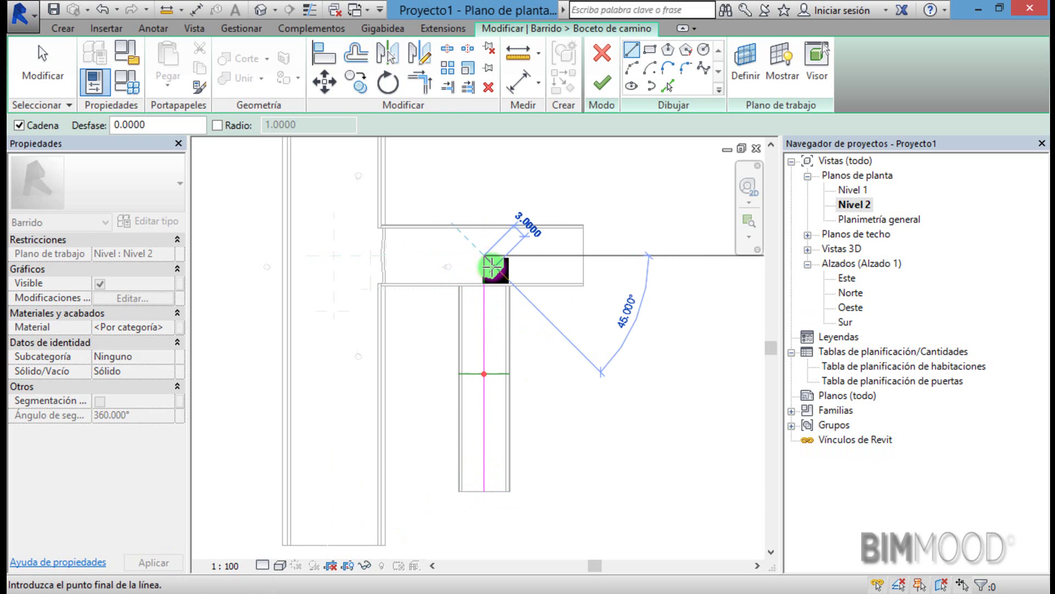
key(Escape)
click(605, 81)
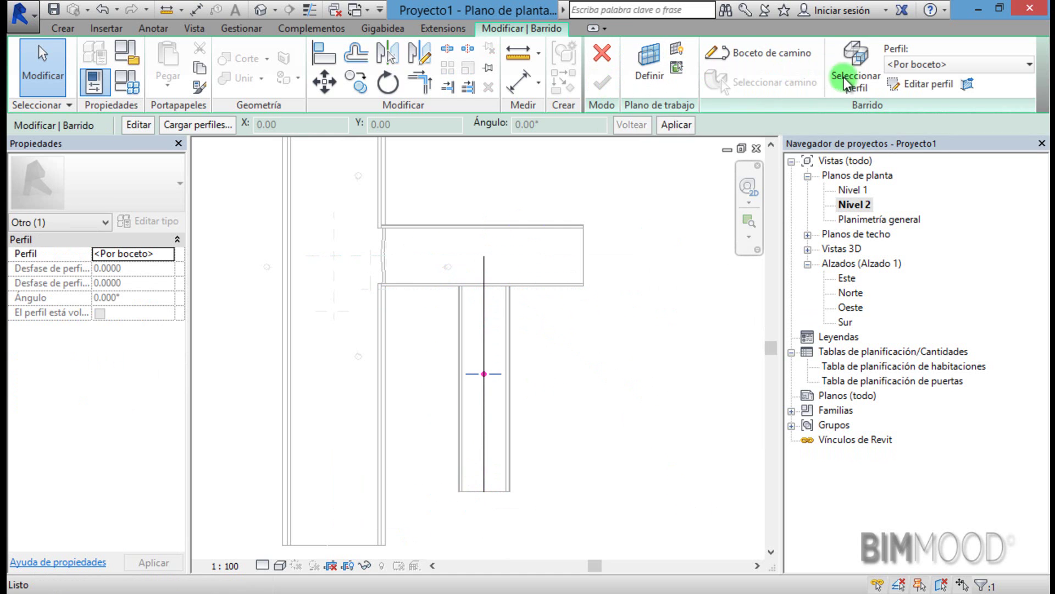
Draw a radius-5 circle profile at the reference-plane intersection in the north elevation
click(916, 83)
click(534, 461)
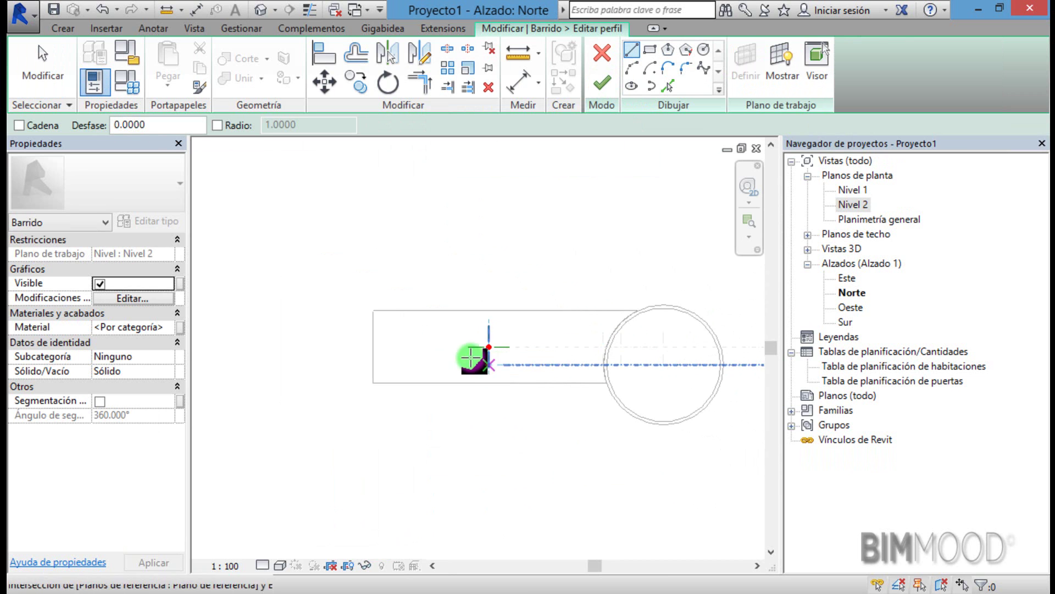
scroll(484, 355, up, 2)
scroll(484, 354, up, 2)
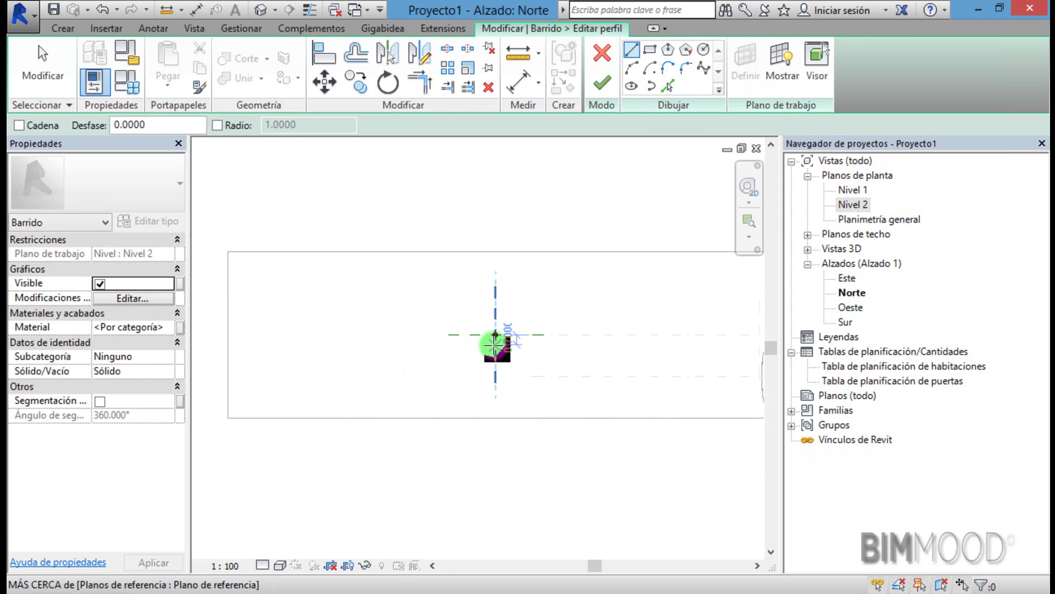
click(494, 334)
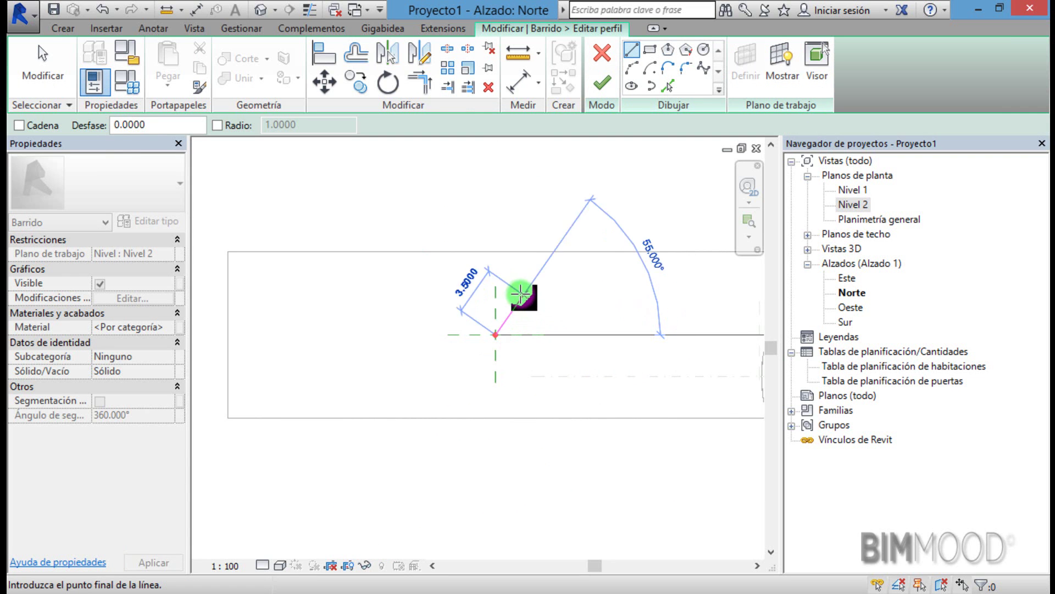
key(Escape)
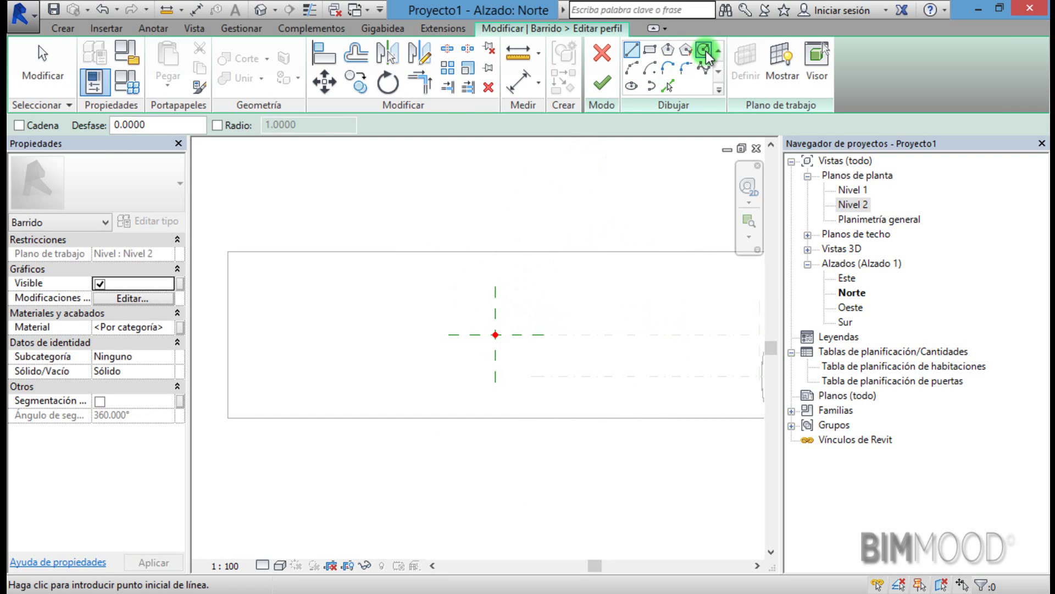
click(704, 50)
click(495, 334)
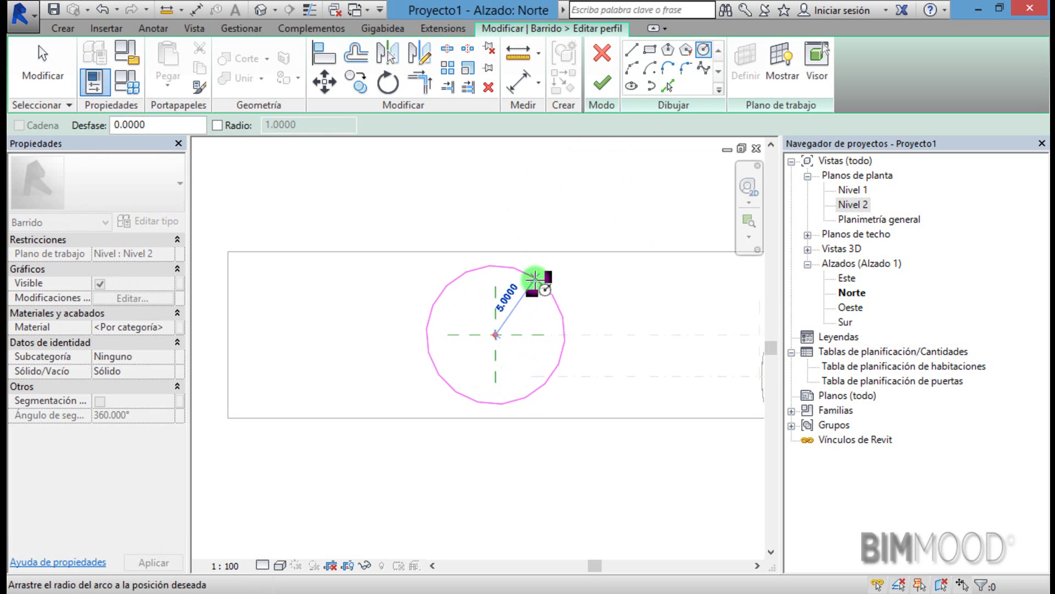
click(536, 279)
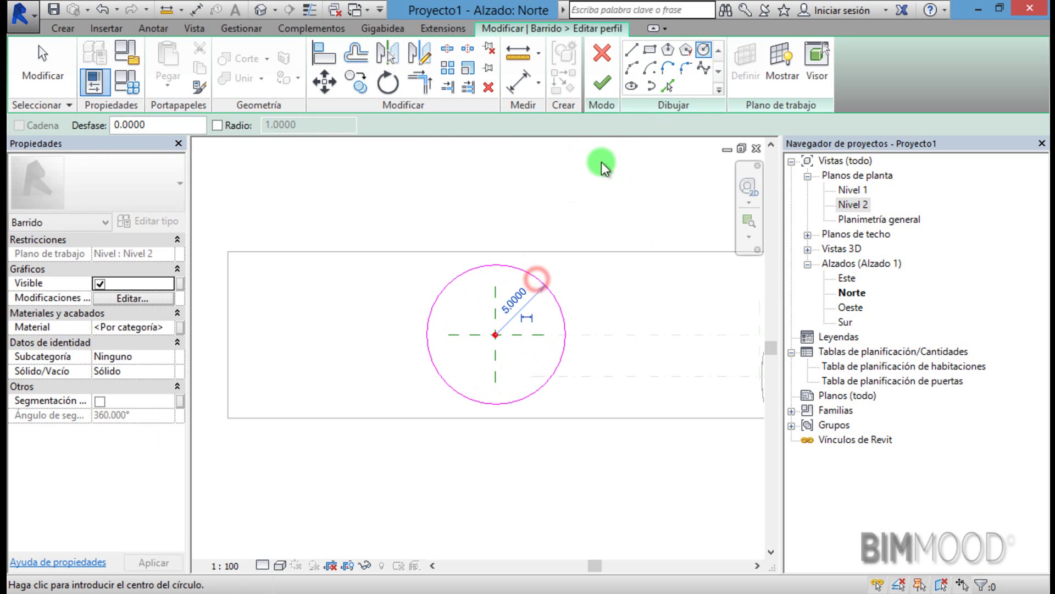
click(605, 84)
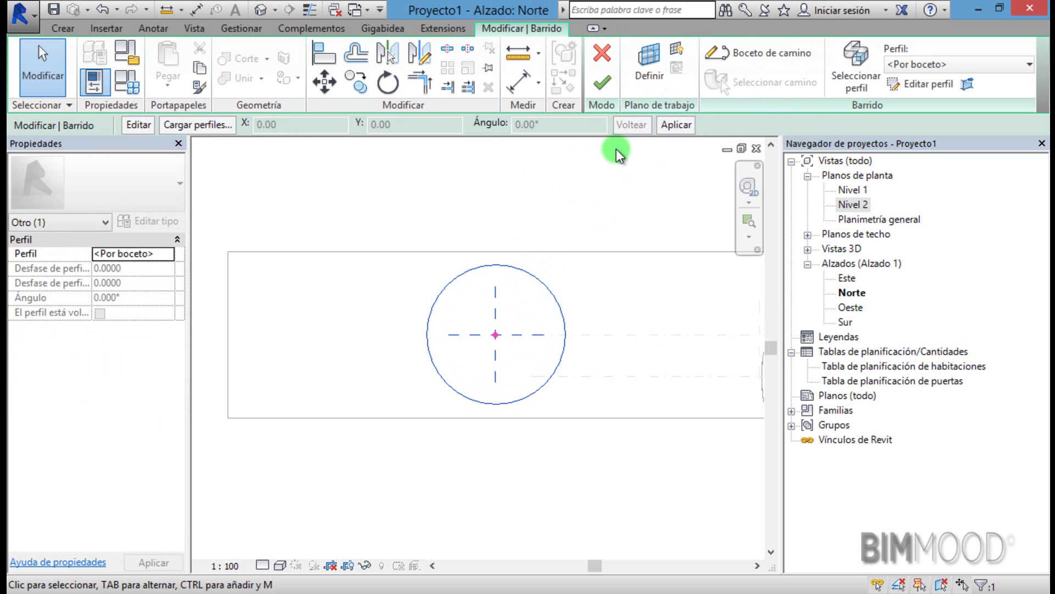
Switch to the 3D view and finish the sweep
key(3)
key(d)
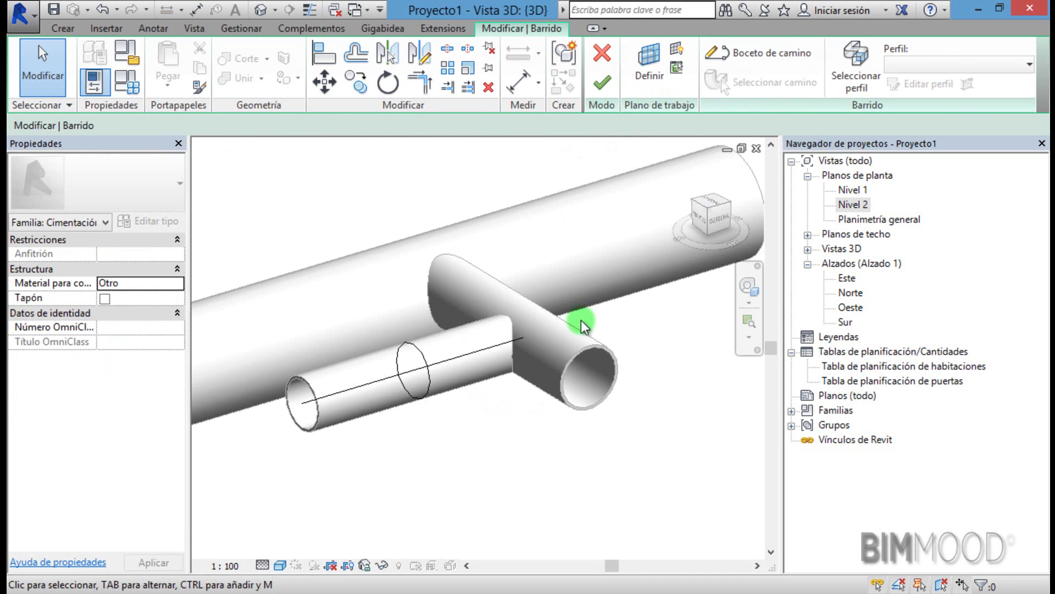
scroll(457, 392, up, 1)
scroll(493, 335, up, 2)
scroll(493, 335, up, 2)
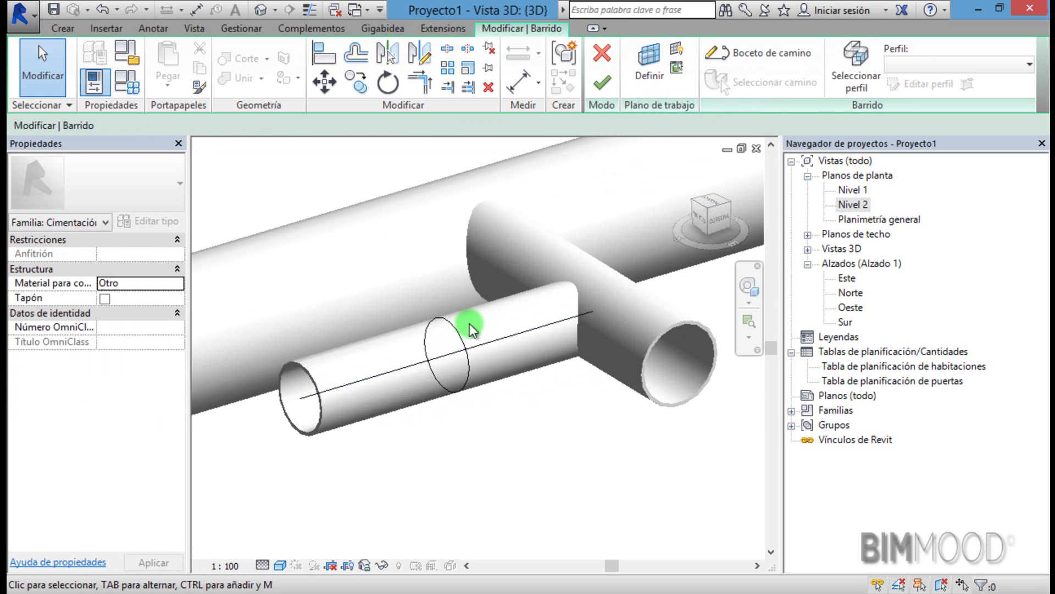
click(606, 77)
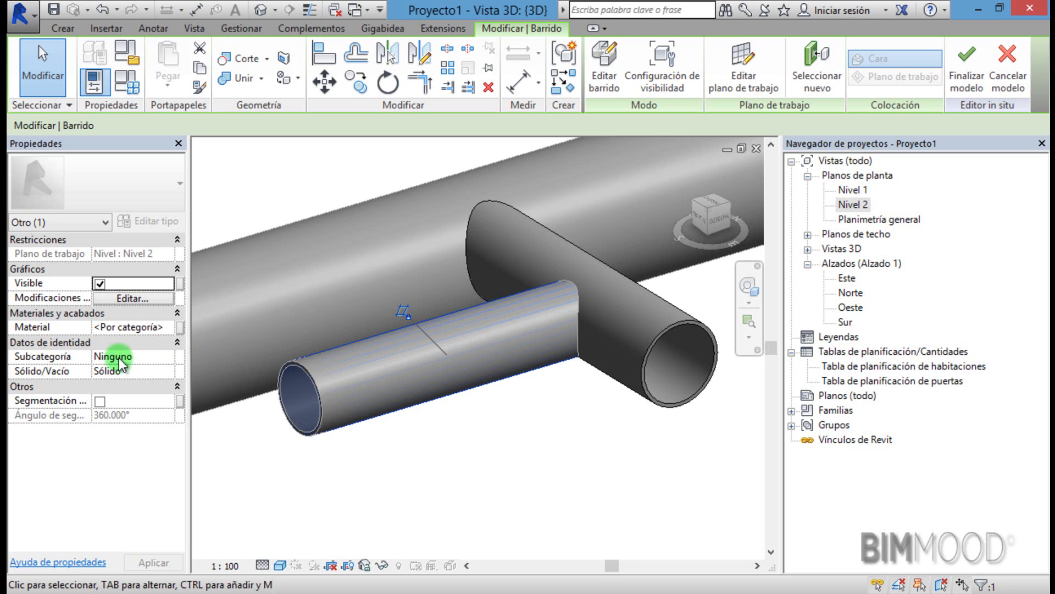
Set the sweep's Sólido/Vacío property to Vacío and orbit to a side view of the tubes
click(163, 373)
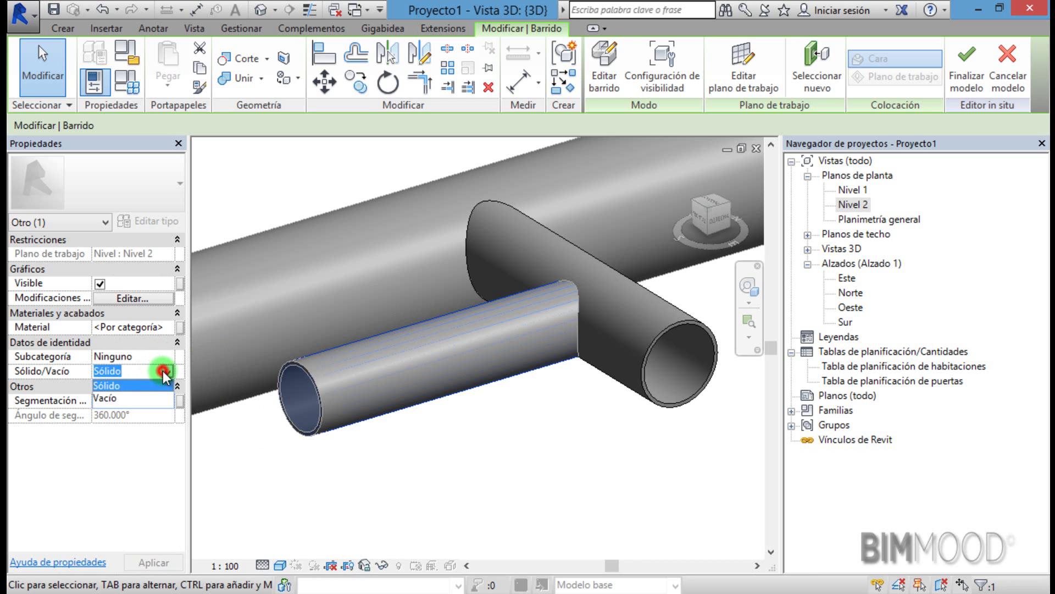
click(123, 398)
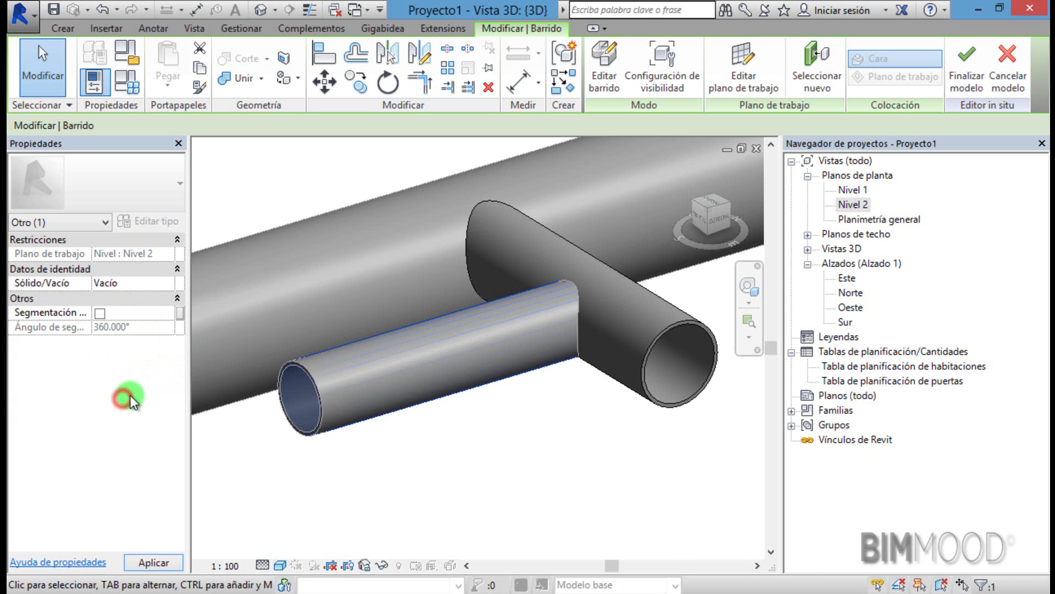
click(478, 443)
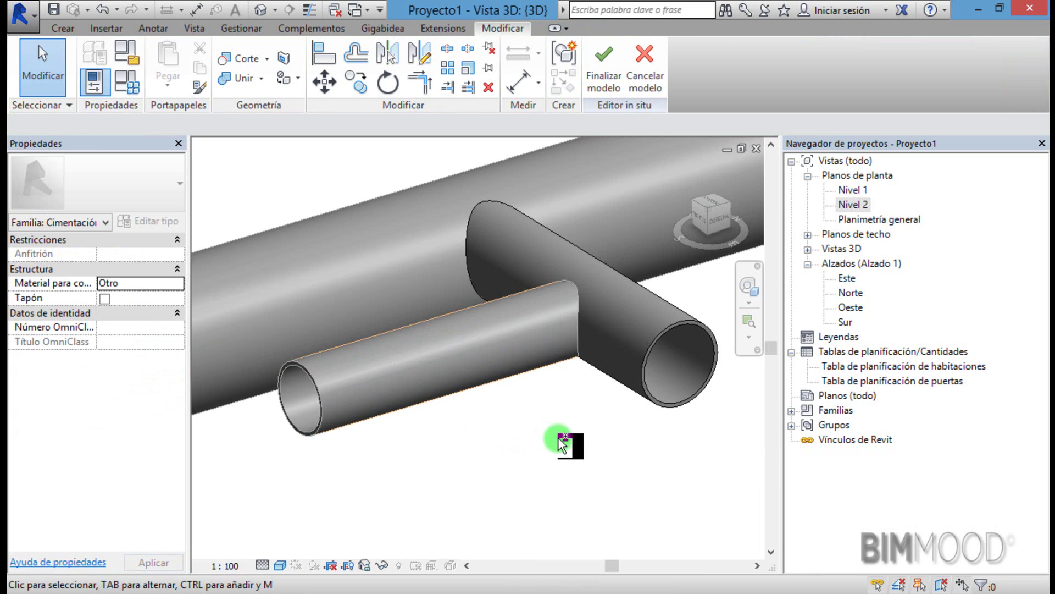
right_click(440, 379)
click(493, 430)
mouse_move(524, 433)
shift+middle_down()
mouse_move(442, 372)
mouse_move(448, 384)
shift+middle_up()
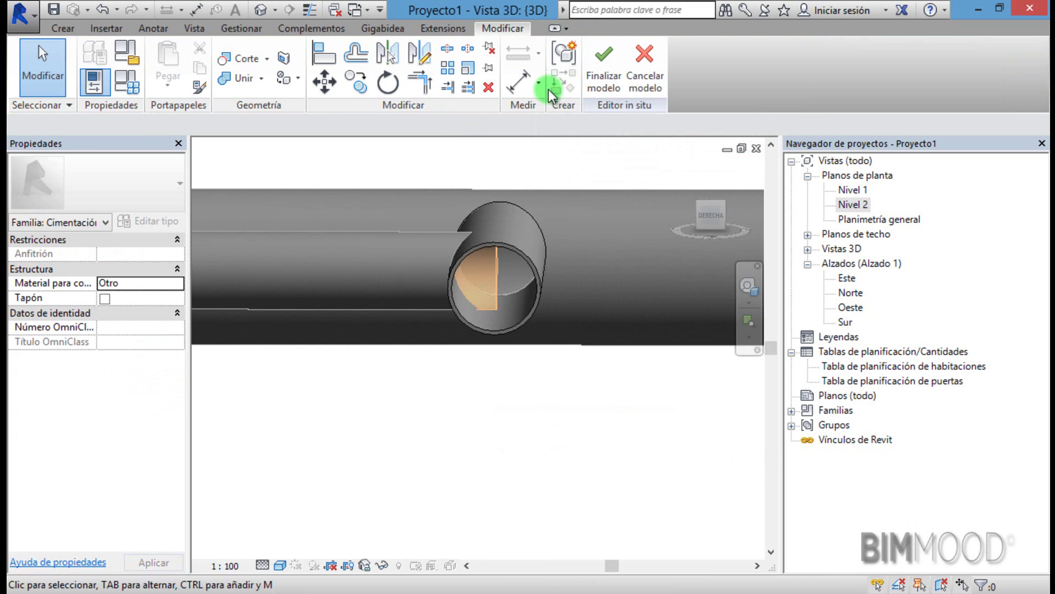
Cut the branch tube with the void sweep using Cut Geometry, then orbit to inspect the opening
click(266, 58)
click(257, 77)
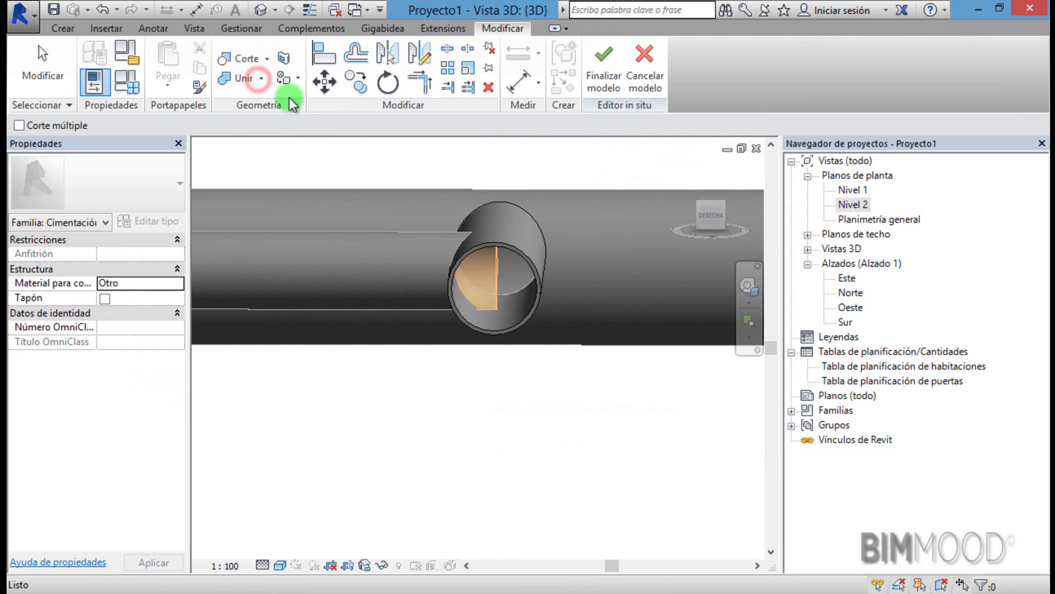
click(415, 235)
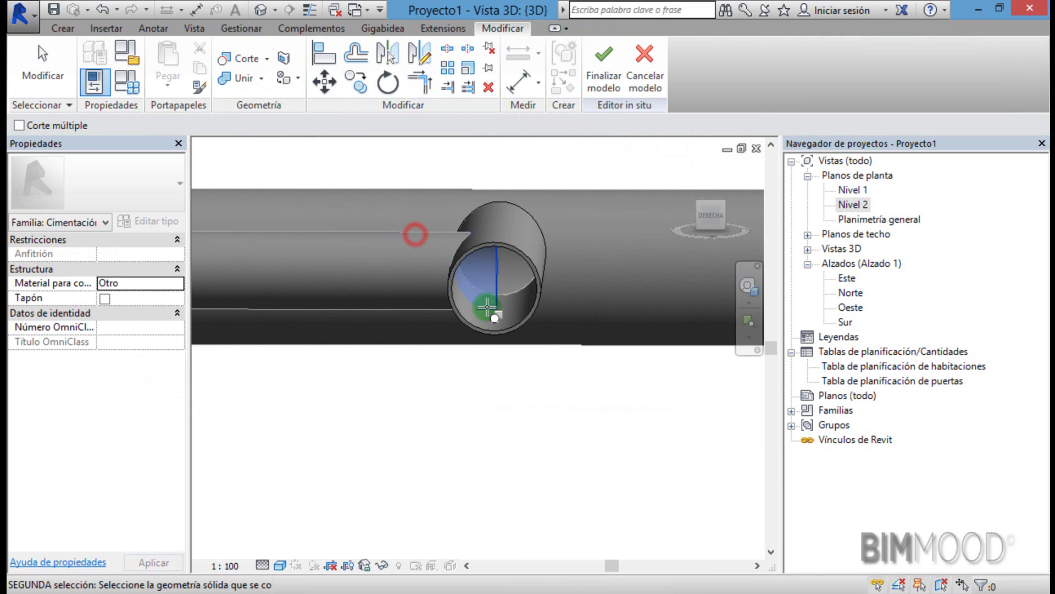
click(473, 324)
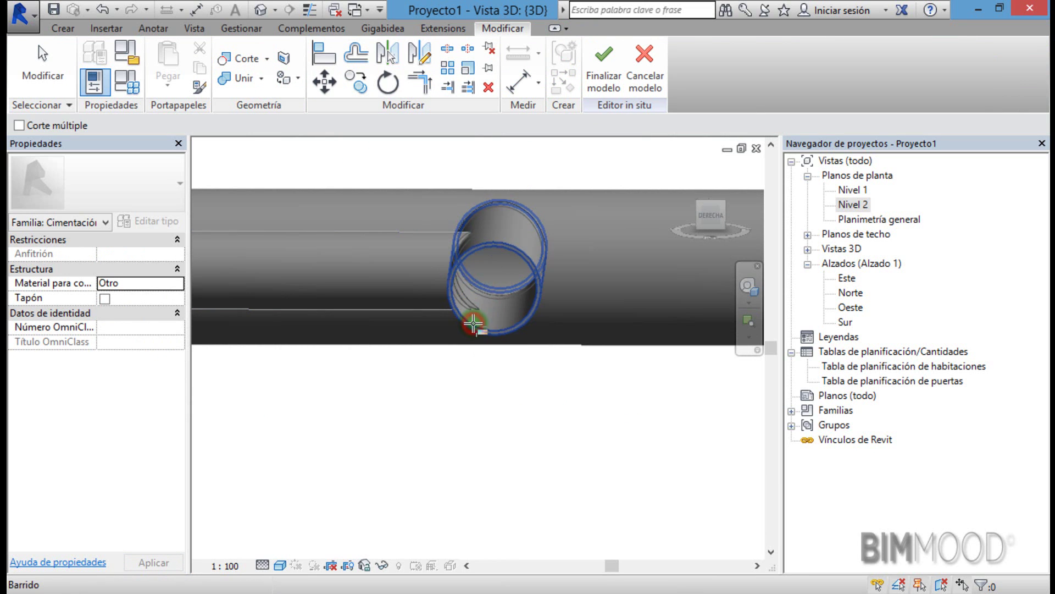
mouse_move(602, 356)
shift+middle_down()
mouse_move(573, 365)
mouse_move(553, 339)
mouse_move(577, 330)
mouse_move(586, 337)
mouse_move(454, 296)
shift+middle_up()
scroll(383, 239, up, 2)
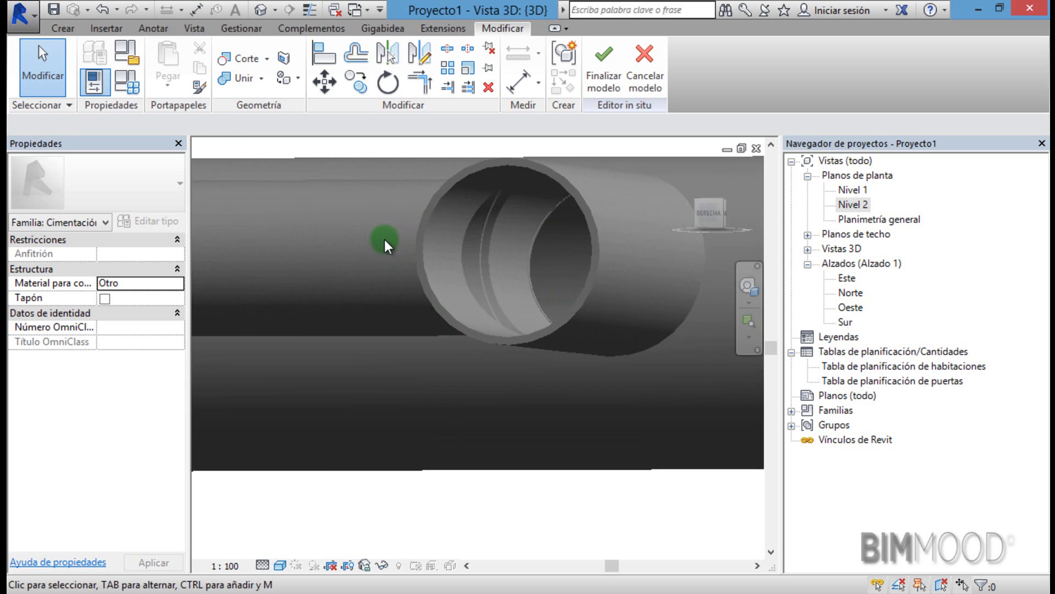
scroll(447, 238, up, 2)
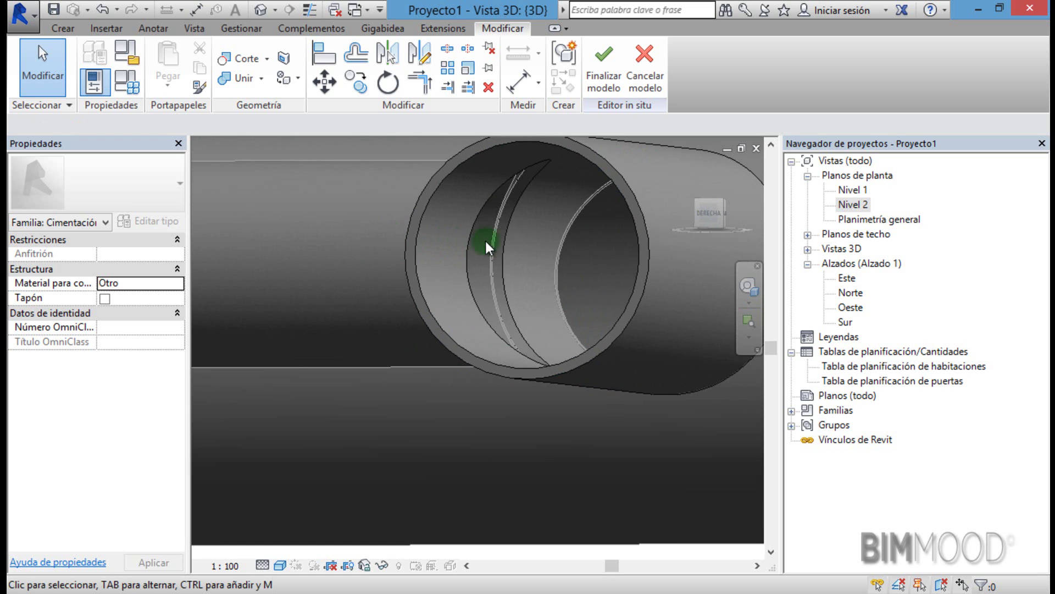
scroll(484, 238, up, 1)
mouse_move(507, 167)
shift+middle_down()
mouse_move(629, 356)
mouse_move(306, 422)
mouse_move(520, 438)
mouse_move(527, 429)
mouse_move(410, 394)
mouse_move(631, 400)
mouse_move(657, 391)
mouse_move(405, 424)
mouse_move(352, 411)
mouse_move(331, 370)
shift+middle_up()
Select the void sweep inside the tube, enter its edit mode and select its circular profile
click(411, 281)
click(440, 265)
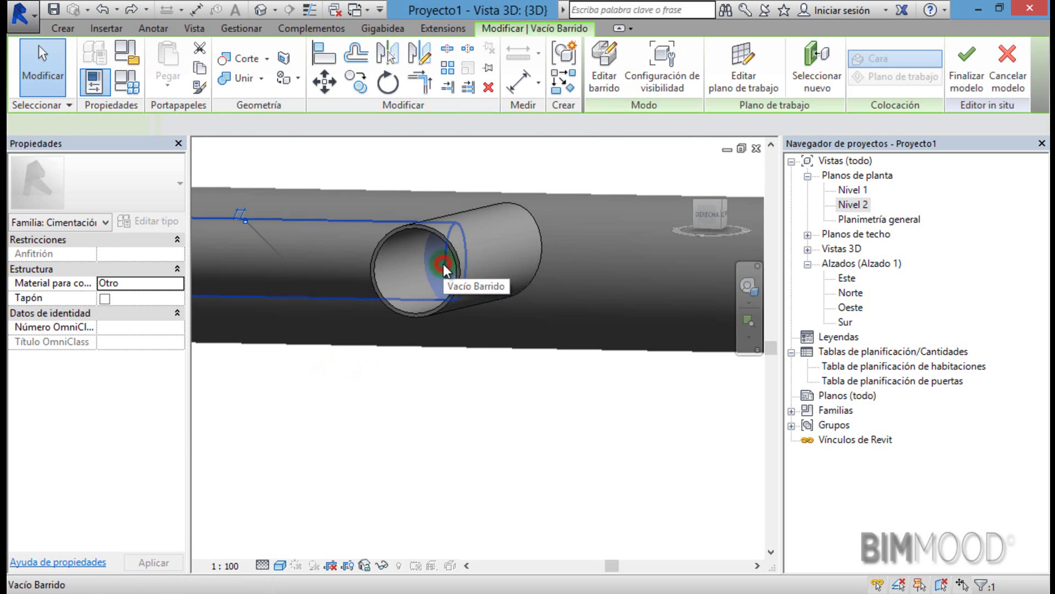
click(610, 85)
scroll(597, 350, down, 1)
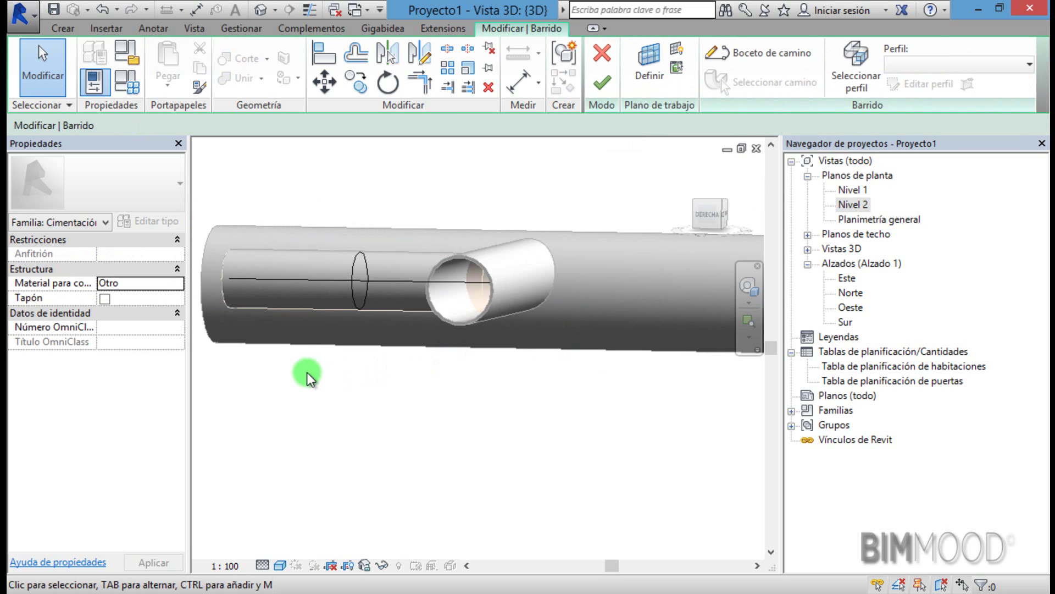
shift+middle_drag(306, 371, 517, 391)
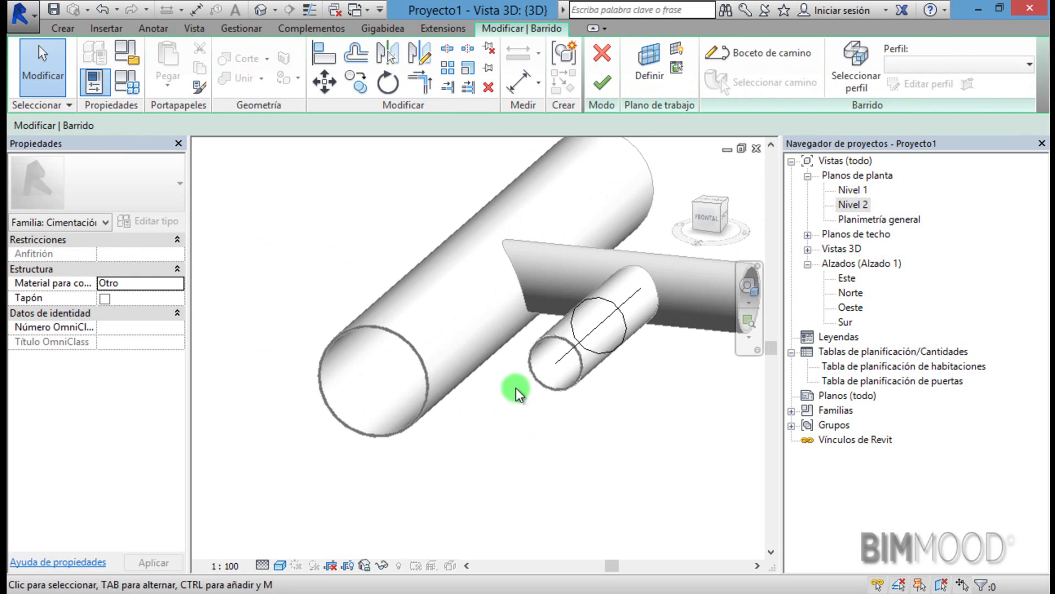
click(622, 326)
scroll(591, 356, up, 1)
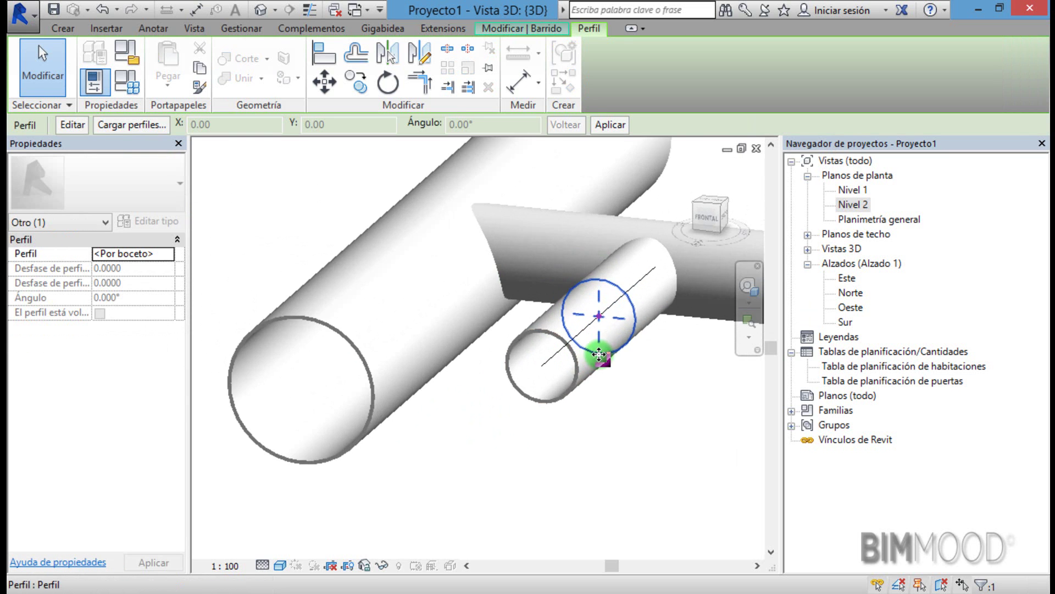
scroll(596, 358, up, 1)
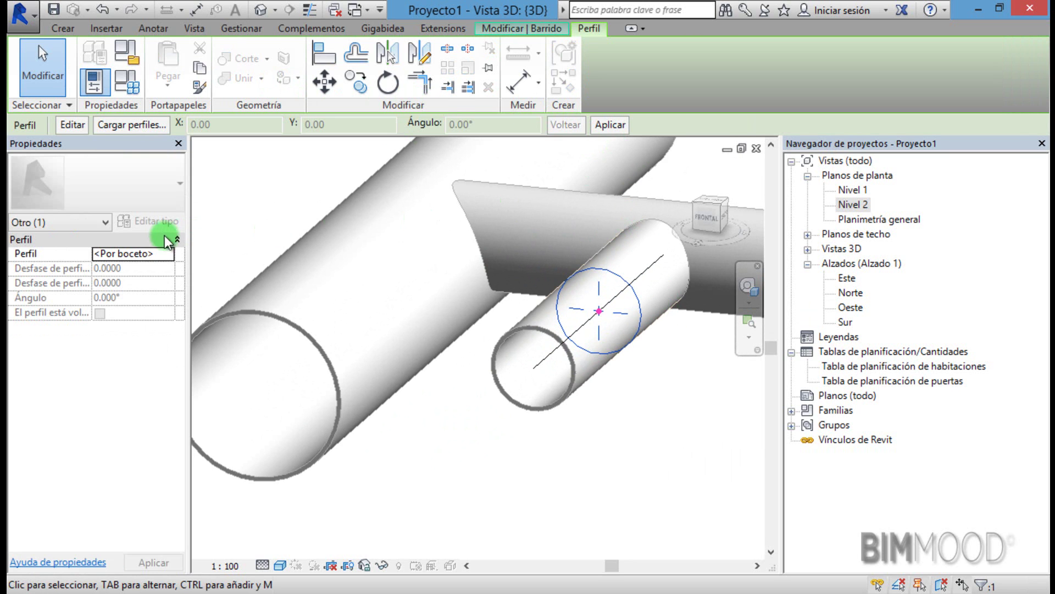
Change the profile circle's radius to 4.5 and finish the profile sketch
click(65, 124)
scroll(617, 318, up, 1)
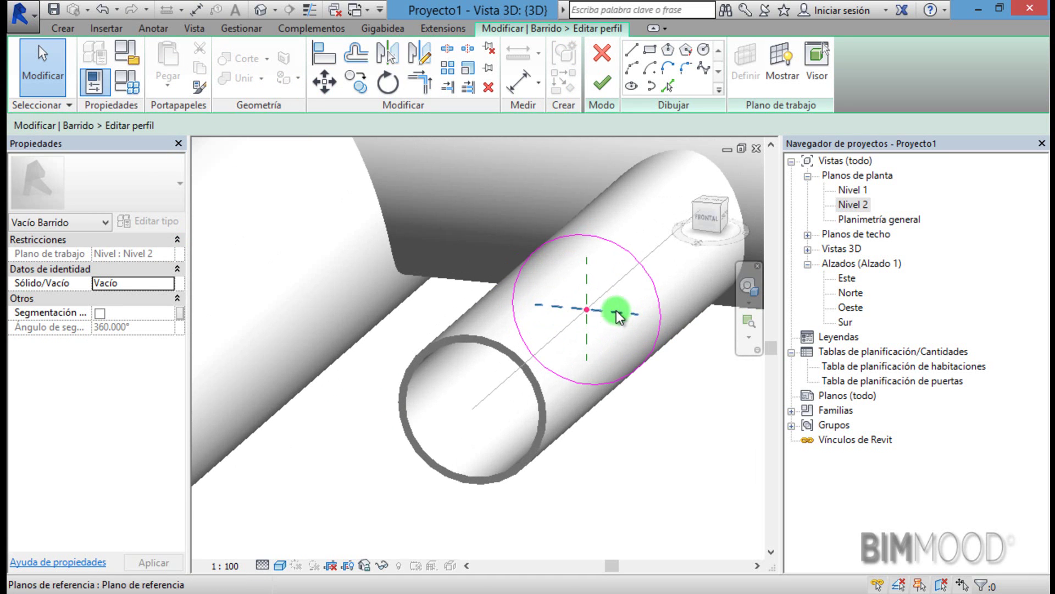
click(648, 275)
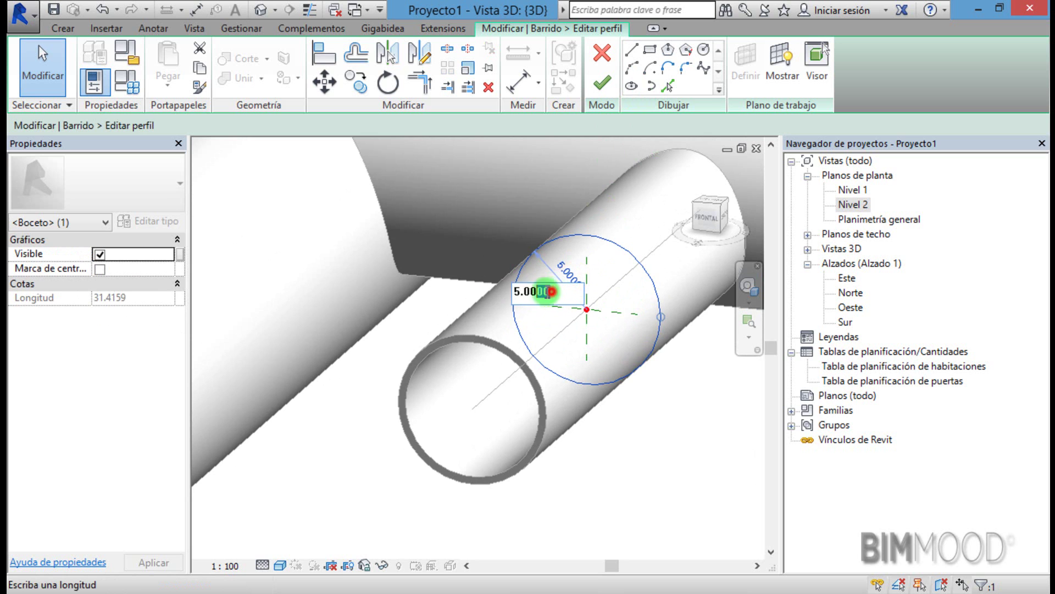
text(4)
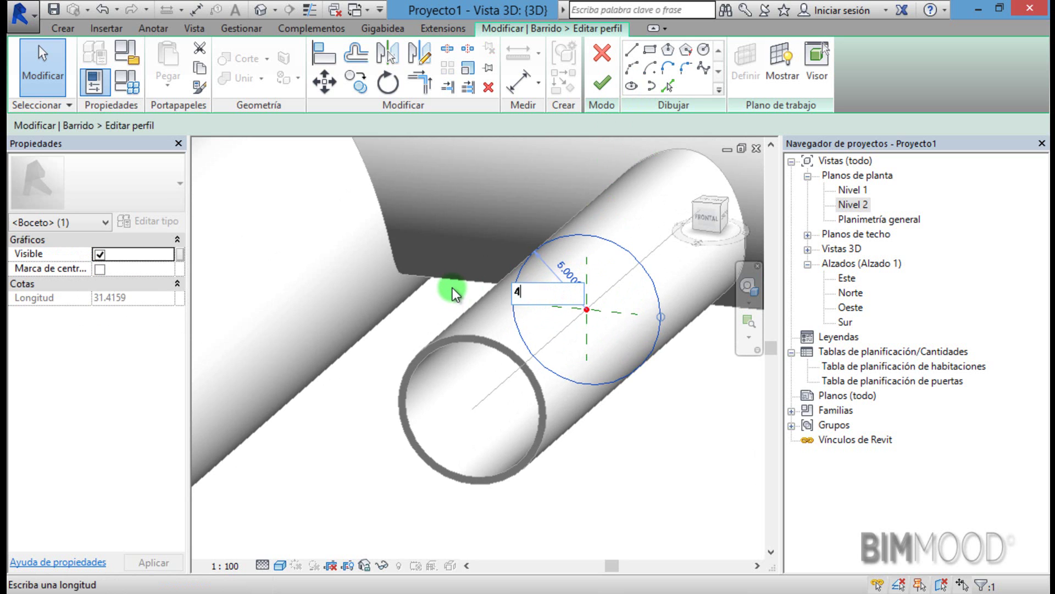
text(.5)
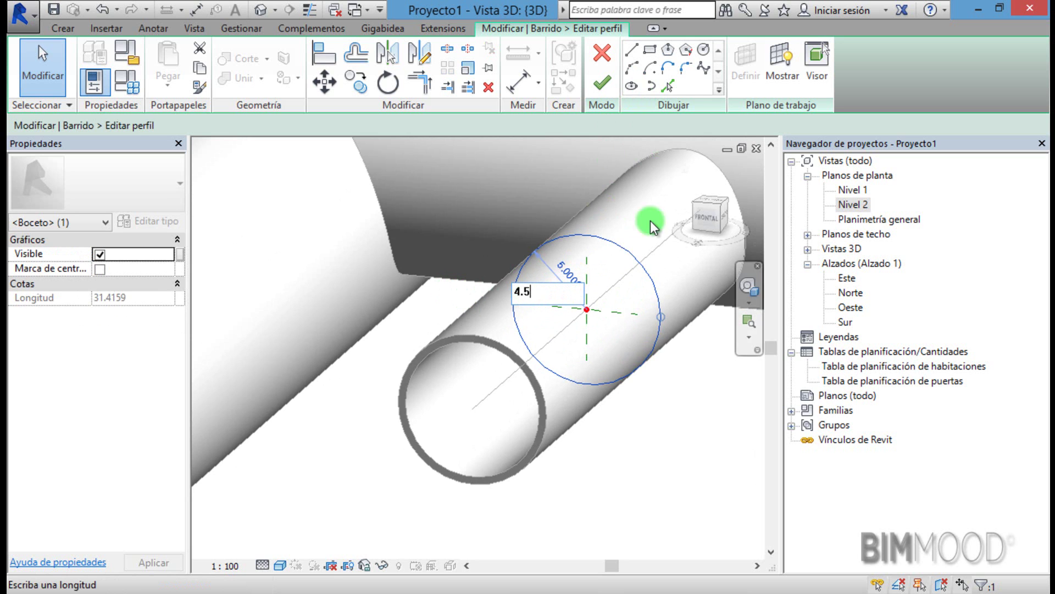
click(519, 198)
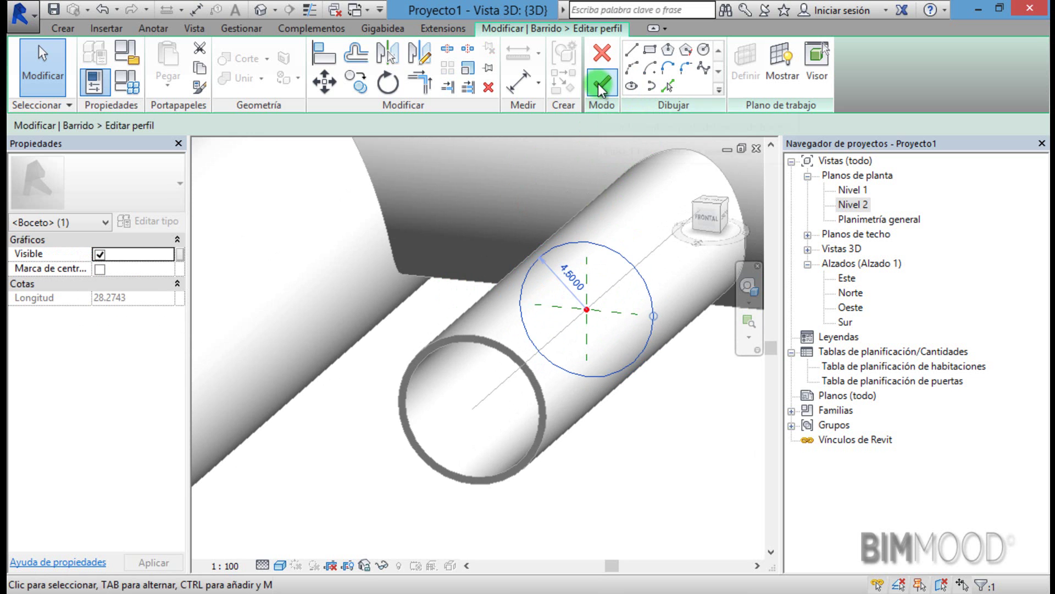
click(601, 83)
click(602, 137)
mouse_move(419, 323)
shift+middle_down()
mouse_move(374, 279)
mouse_move(619, 318)
mouse_move(530, 151)
shift+middle_up()
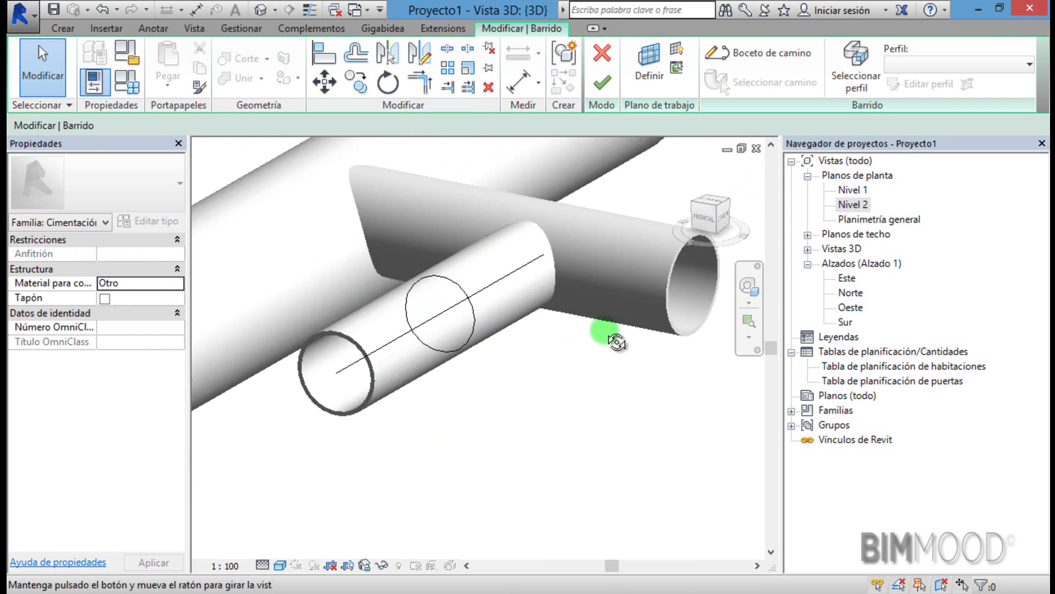
Finish the void sweep and deselect it
click(595, 88)
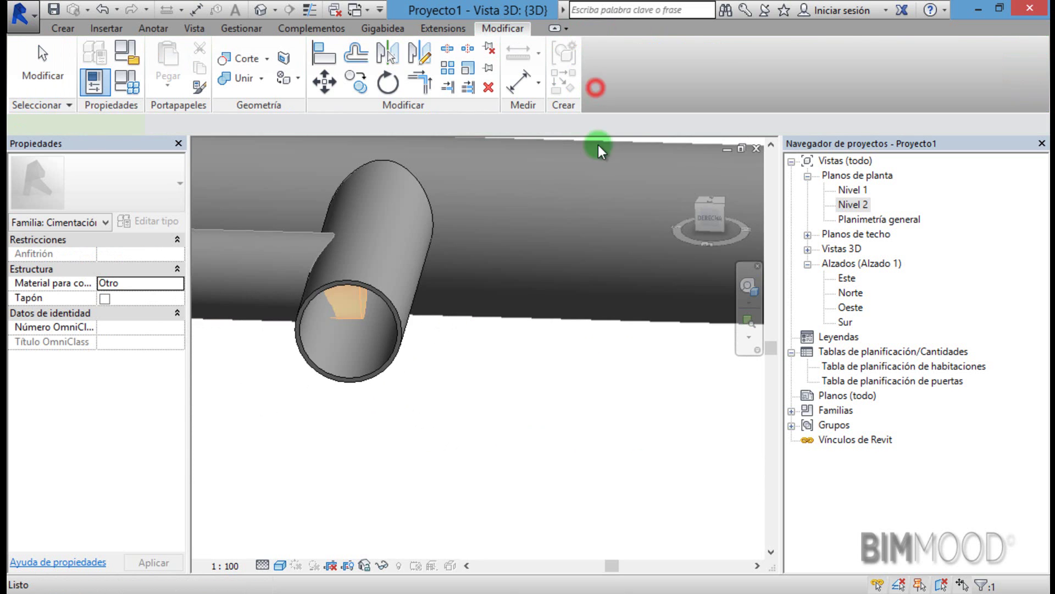
mouse_move(558, 335)
shift+middle_down()
mouse_move(387, 296)
mouse_move(518, 137)
mouse_move(280, 142)
shift+middle_up()
click(346, 147)
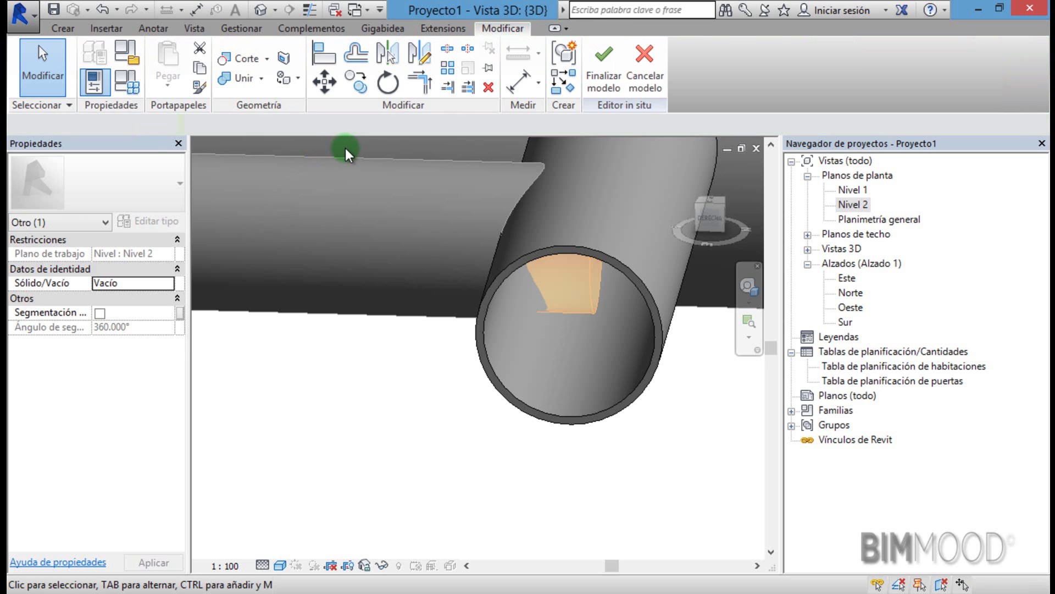
Cut the branch tube with the void and finish the in-place foundation model
click(267, 59)
click(296, 81)
click(587, 281)
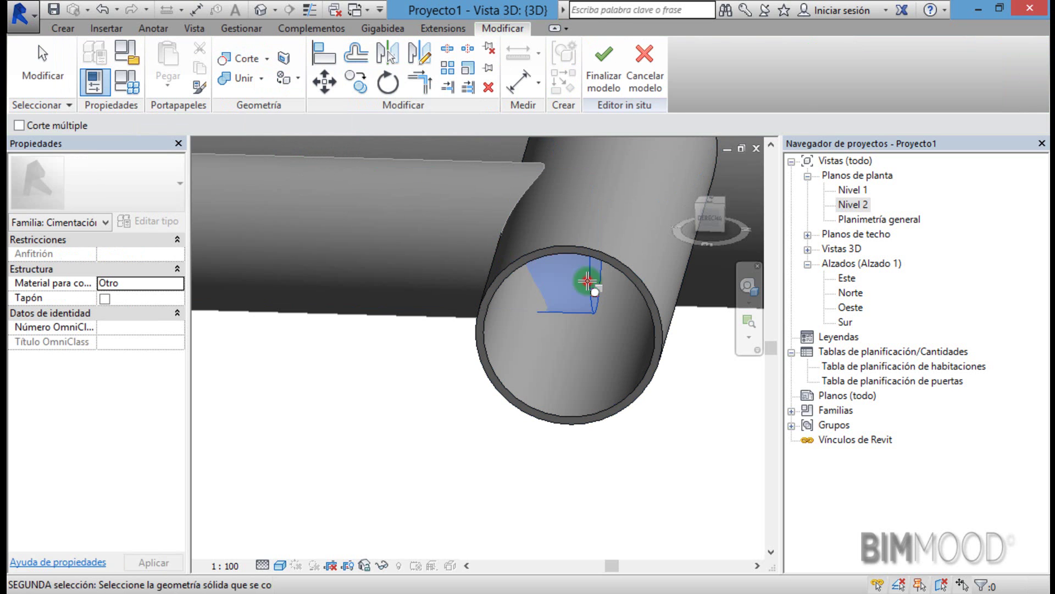
click(523, 395)
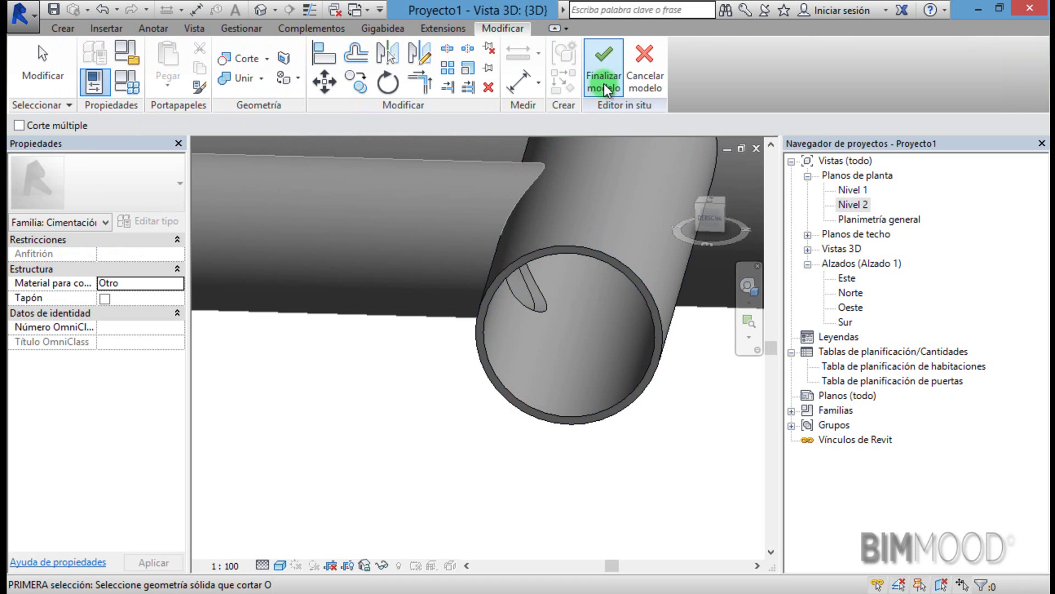
click(604, 67)
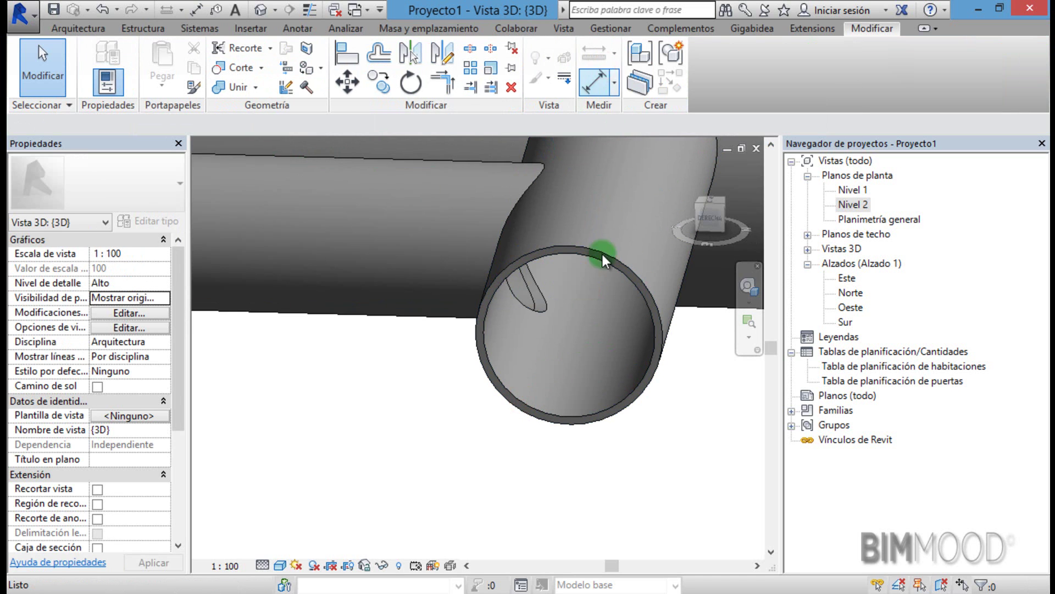
Orbit and zoom the 3D view to inspect the hollow main tube, gallery and branch
scroll(609, 345, down, 3)
right_click(560, 337)
click(511, 402)
mouse_move(567, 405)
shift+middle_down()
mouse_move(546, 341)
mouse_move(507, 402)
mouse_move(557, 420)
mouse_move(500, 344)
mouse_move(463, 408)
mouse_move(577, 399)
mouse_move(502, 394)
mouse_move(421, 454)
shift+middle_up()
scroll(410, 271, down, 3)
mouse_move(411, 272)
shift+middle_down()
mouse_move(480, 255)
mouse_move(501, 364)
mouse_move(601, 356)
mouse_move(595, 340)
shift+middle_up()
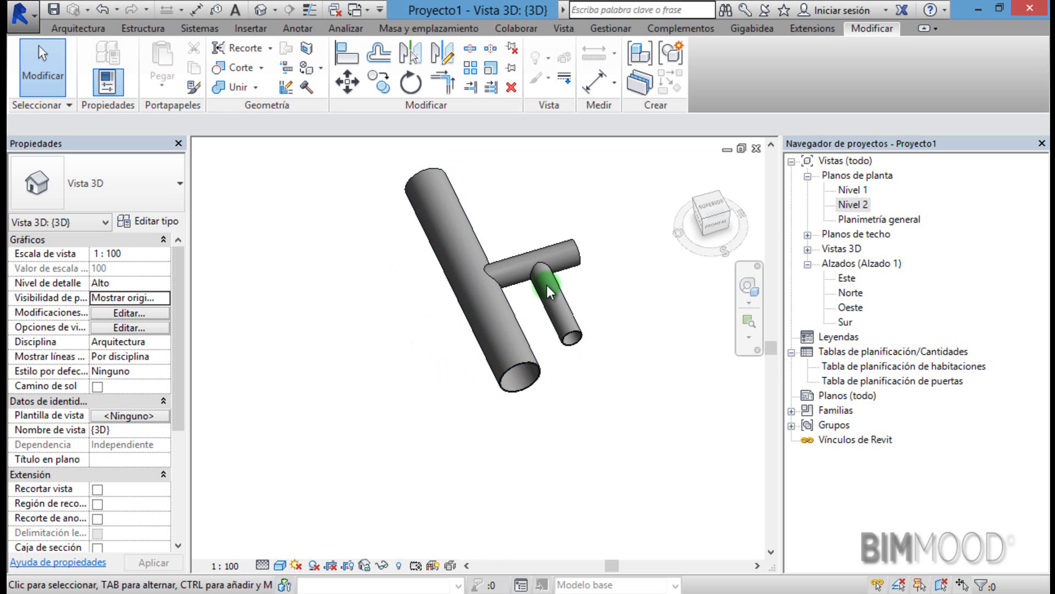
scroll(546, 283, up, 1)
scroll(546, 282, up, 1)
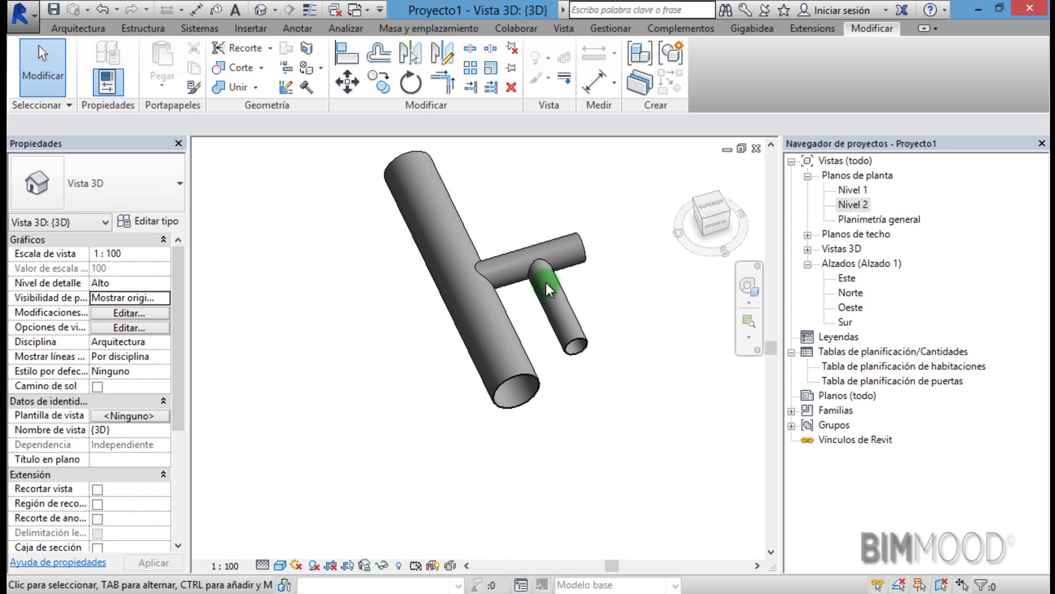
scroll(546, 282, up, 1)
Draw a section across the main-and-branch tube junction in the Nivel 2 plan and open Sección 1
double_click(861, 202)
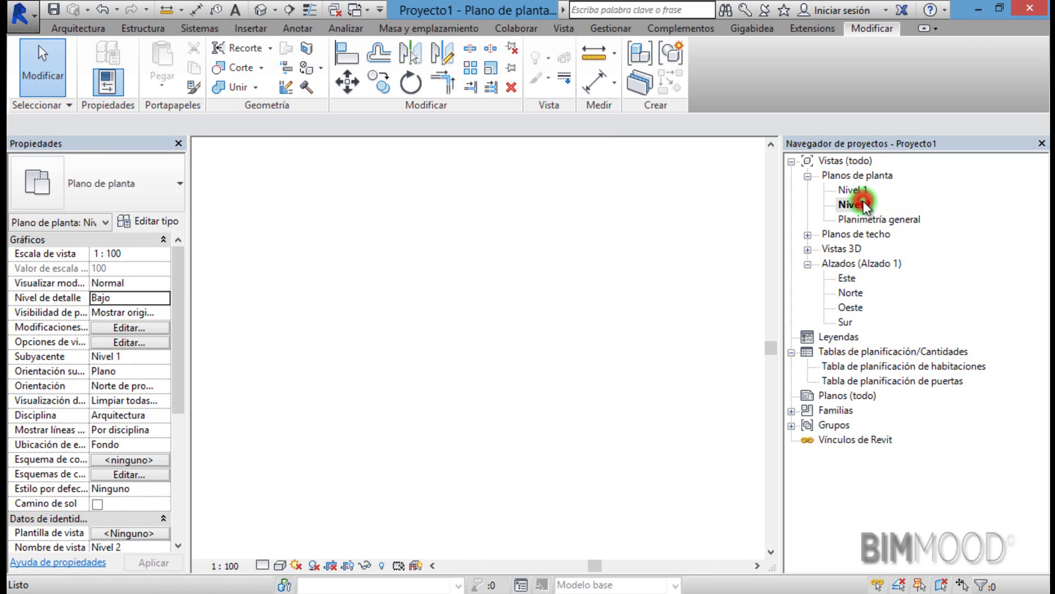
scroll(437, 380, up, 1)
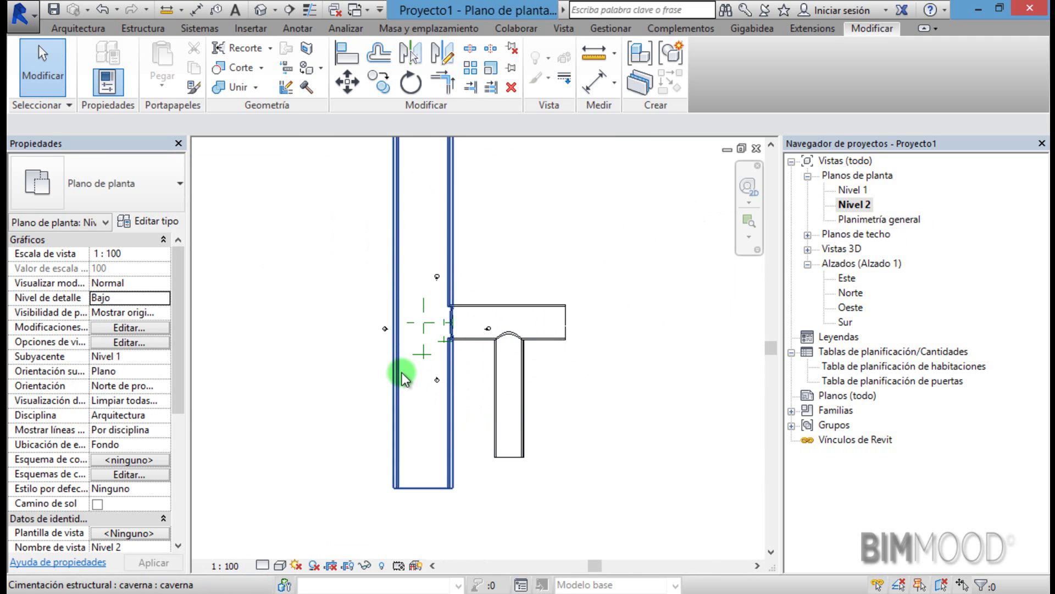
key(s)
key(e)
click(331, 340)
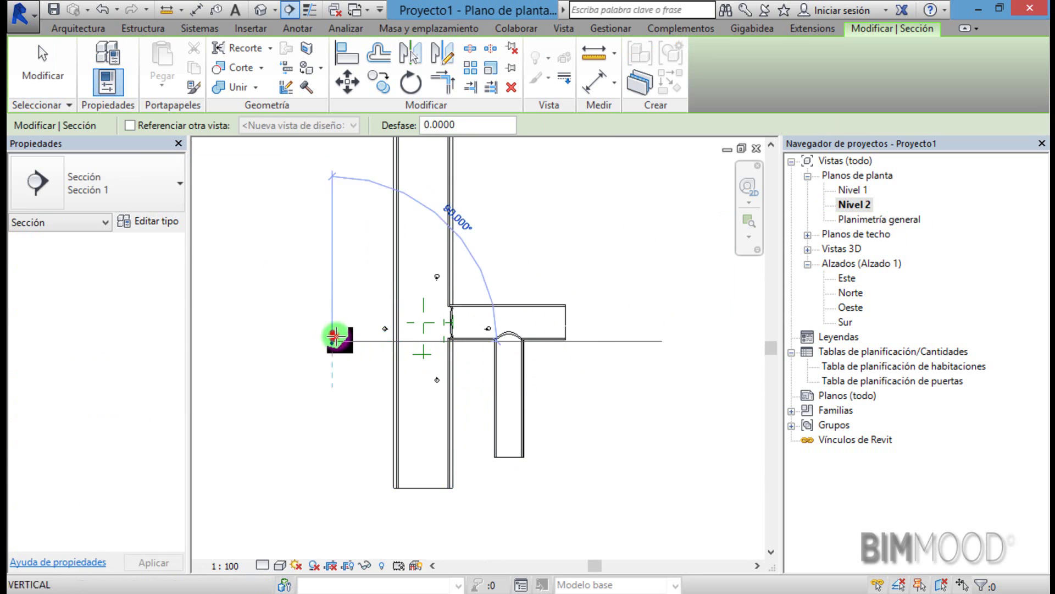
click(614, 333)
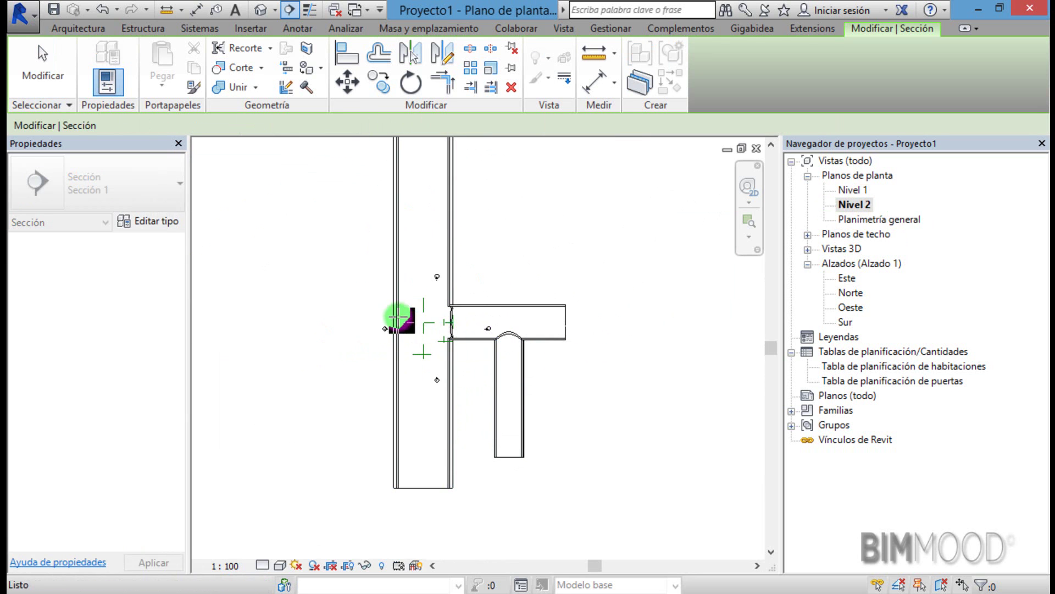
click(352, 329)
click(600, 329)
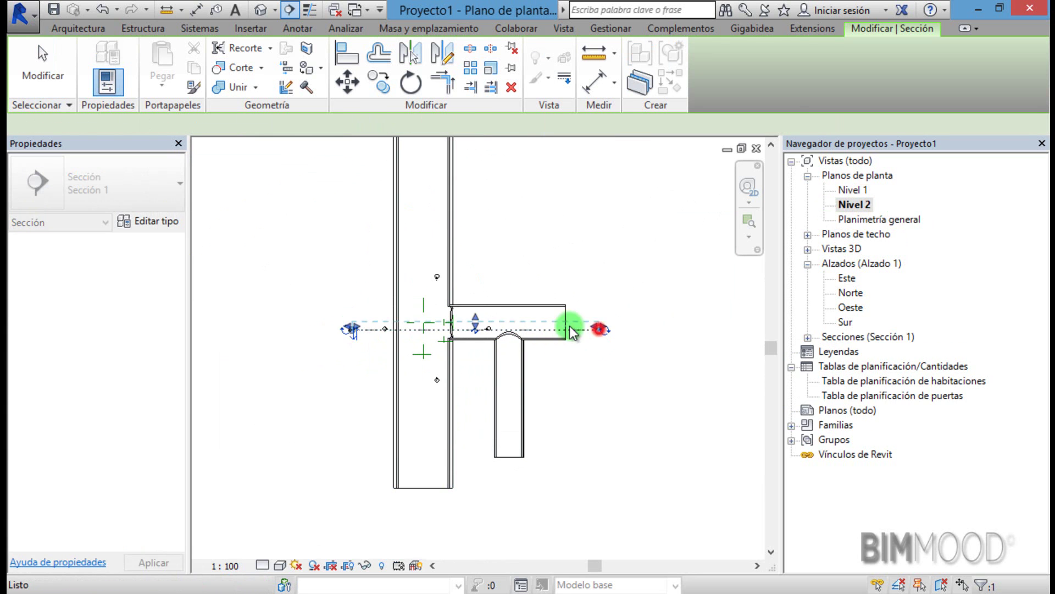
key(Escape)
double_click(355, 330)
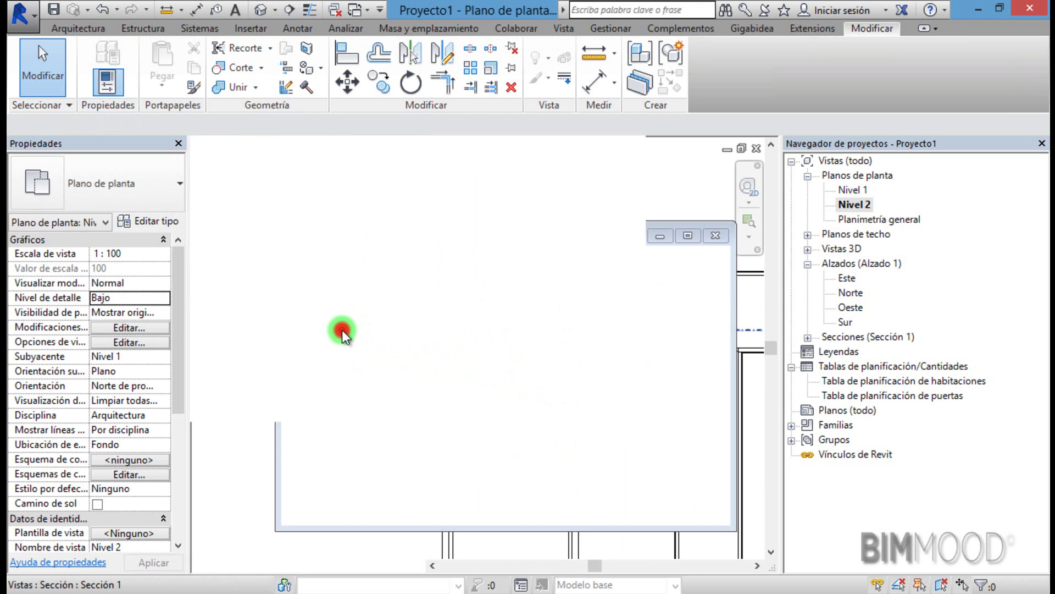
scroll(404, 314, up, 3)
scroll(410, 293, up, 2)
scroll(384, 269, up, 1)
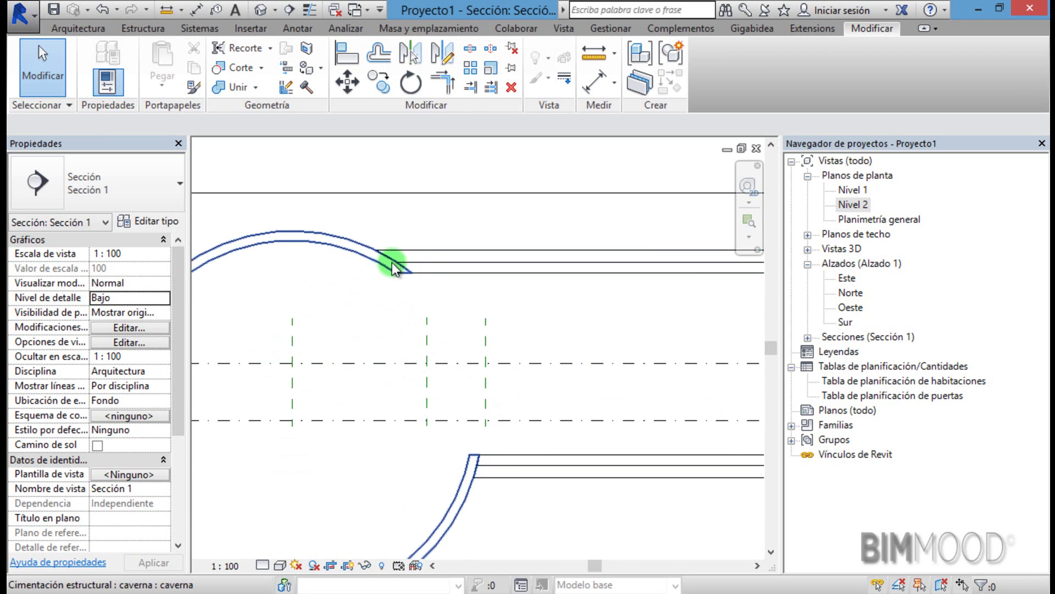
scroll(421, 270, up, 2)
scroll(408, 266, up, 2)
scroll(408, 266, up, 2)
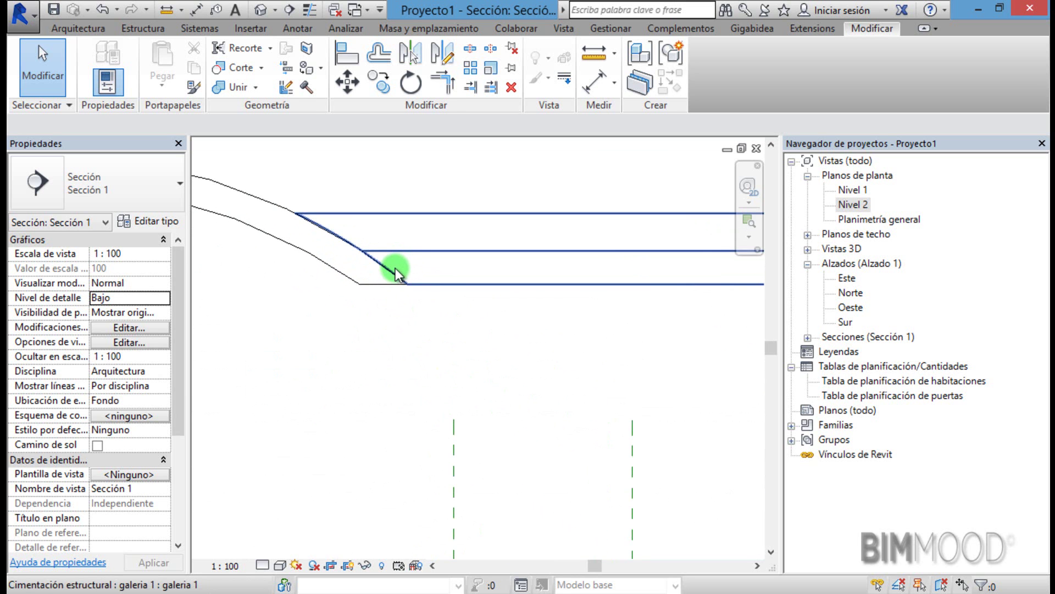
scroll(380, 268, down, 1)
scroll(414, 273, down, 2)
scroll(432, 289, down, 2)
scroll(438, 364, down, 2)
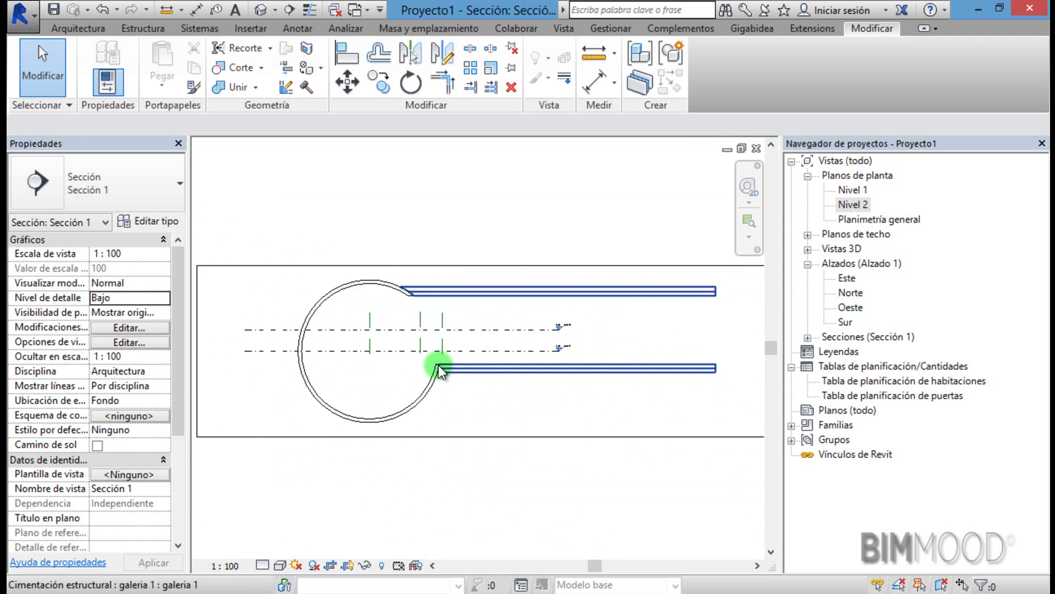
scroll(437, 364, down, 1)
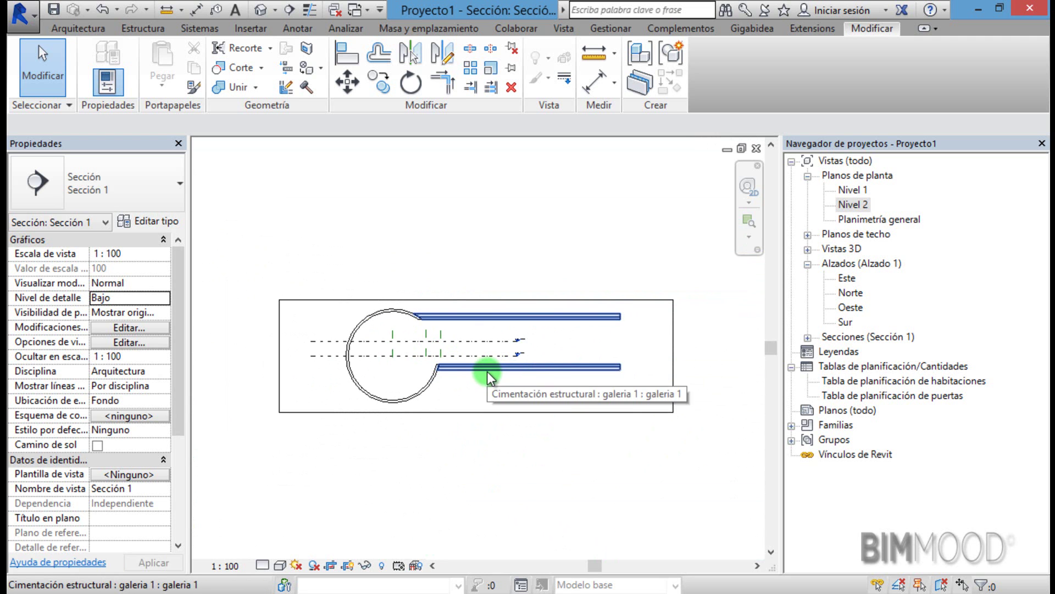